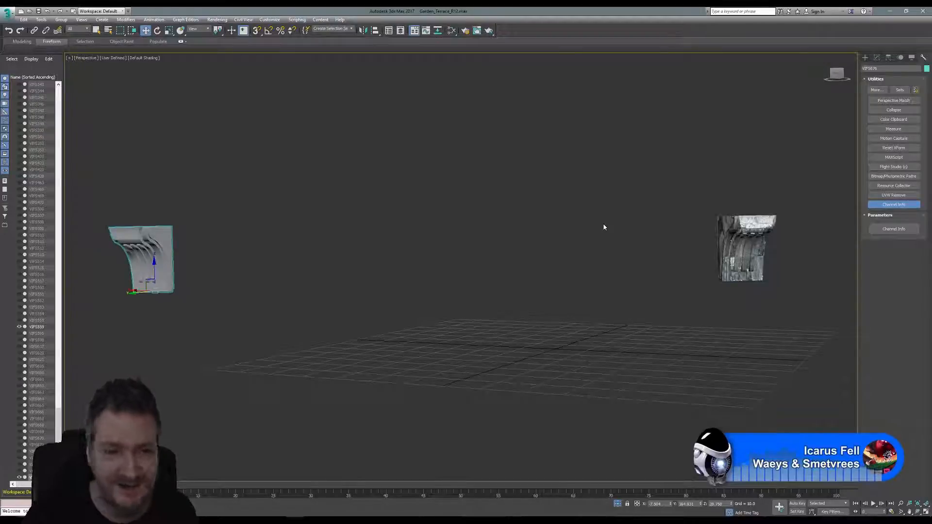
In the Top view, move the untextured corbel across to just beyond the textured corbel.
{"action": "left_click", "coordinate": [926, 511]}
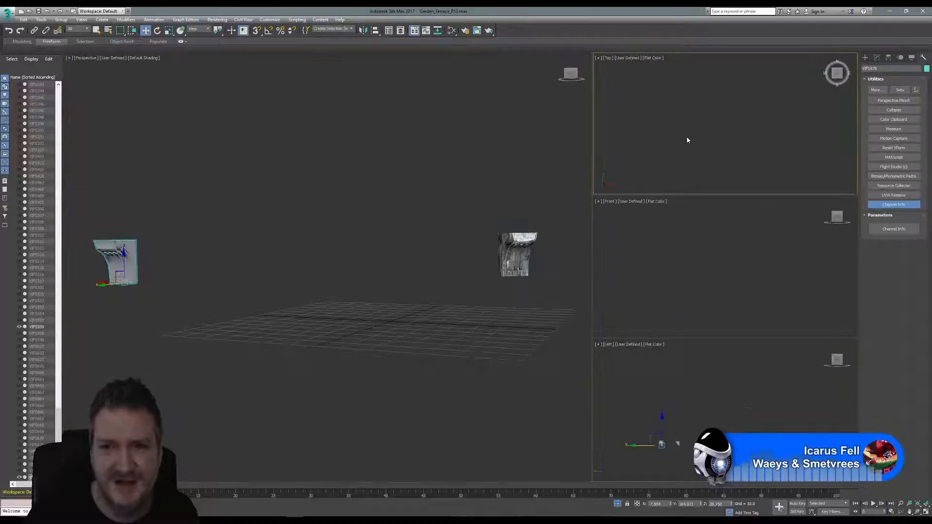
{"action": "left_click", "coordinate": [925, 512]}
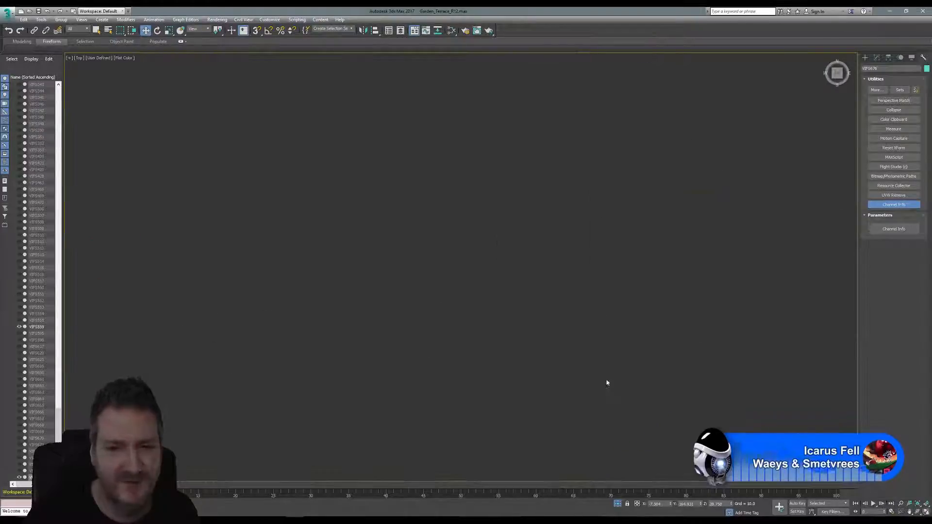
{"action": "scroll", "coordinate": [504, 301], "scroll_direction": "down", "scroll_amount": 8}
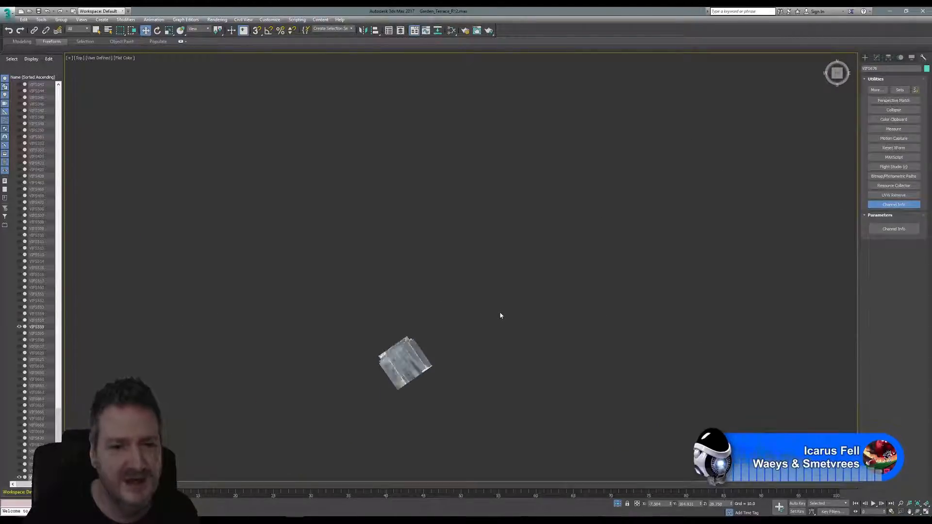
{"action": "middle_click_drag", "start_coordinate": [558, 272], "coordinate": [464, 264]}
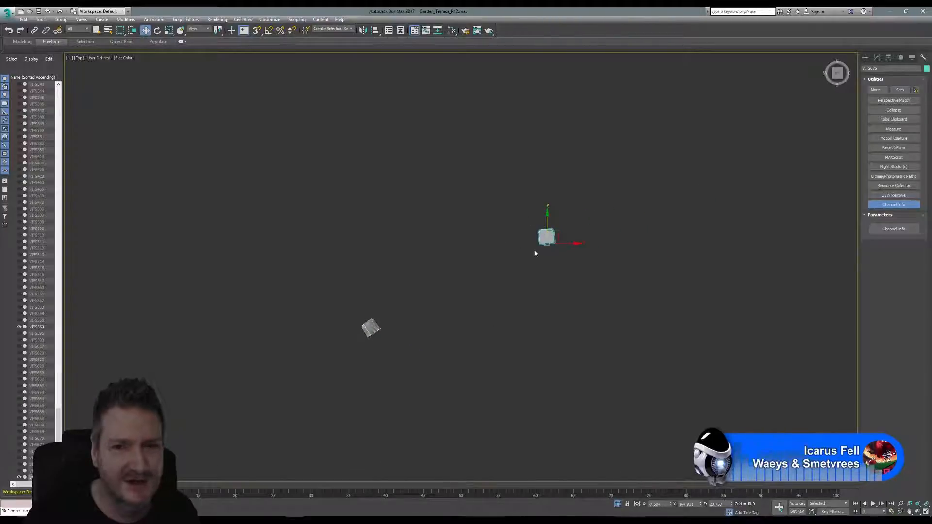
{"action": "middle_click_drag", "start_coordinate": [578, 222], "coordinate": [594, 220]}
{"action": "left_click_drag", "start_coordinate": [581, 234], "coordinate": [399, 283]}
{"action": "scroll", "coordinate": [388, 310], "scroll_direction": "up", "scroll_amount": 3}
{"action": "middle_click_drag", "start_coordinate": [399, 293], "coordinate": [419, 289]}
Rotate the untextured corbel to match the textured corbel's angle and place it directly against its edge.
{"action": "left_click", "coordinate": [158, 30]}
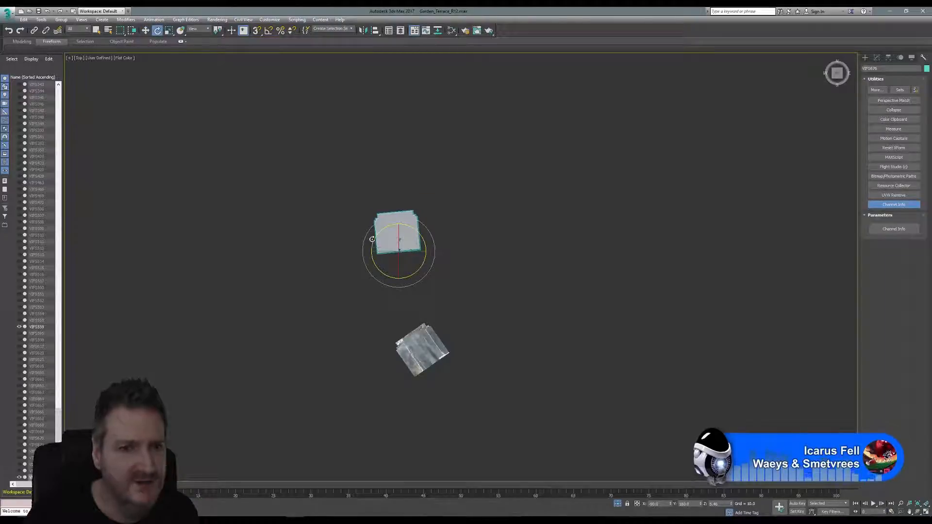
{"action": "left_click_drag", "start_coordinate": [372, 239], "coordinate": [418, 324]}
{"action": "left_click", "coordinate": [144, 31]}
{"action": "middle_click_drag", "start_coordinate": [450, 295], "coordinate": [440, 180]}
{"action": "scroll", "coordinate": [404, 202], "scroll_direction": "up", "scroll_amount": 4}
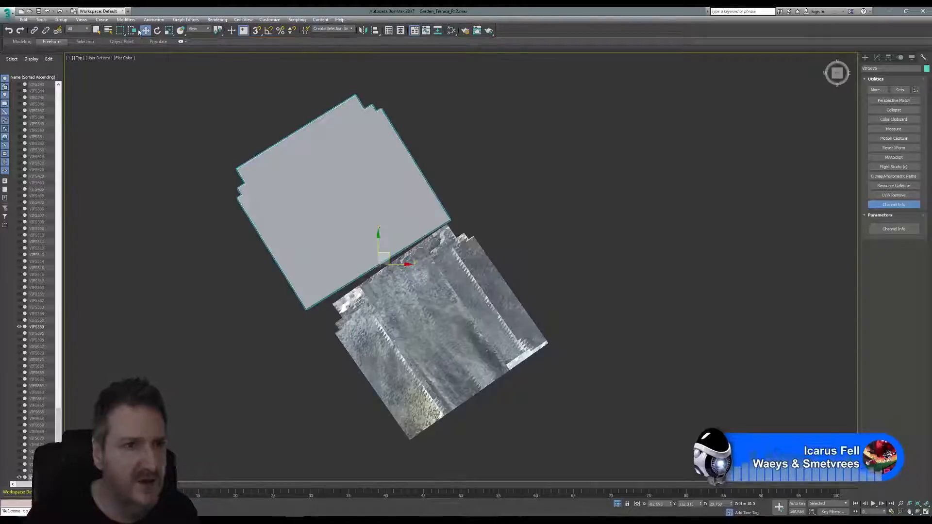
{"action": "key", "text": "e"}
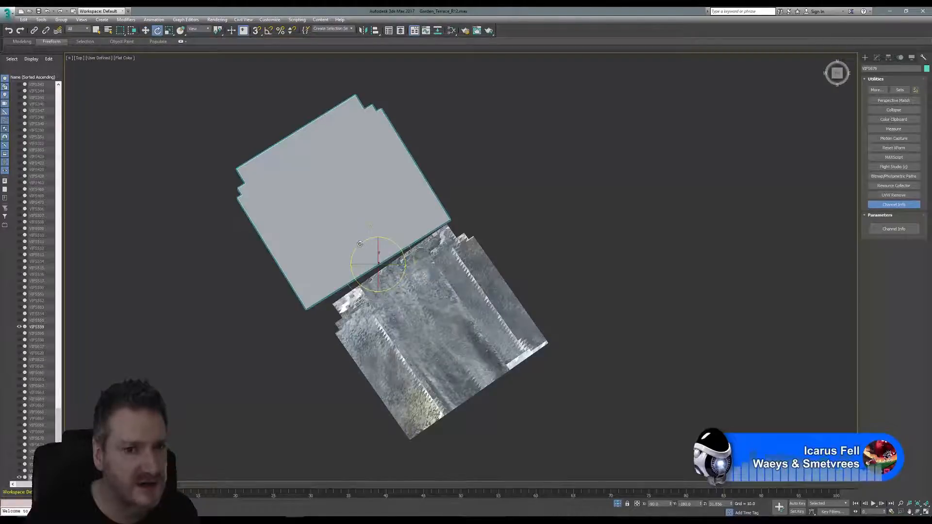
{"action": "left_click_drag", "start_coordinate": [360, 244], "coordinate": [358, 245]}
{"action": "left_click", "coordinate": [145, 31]}
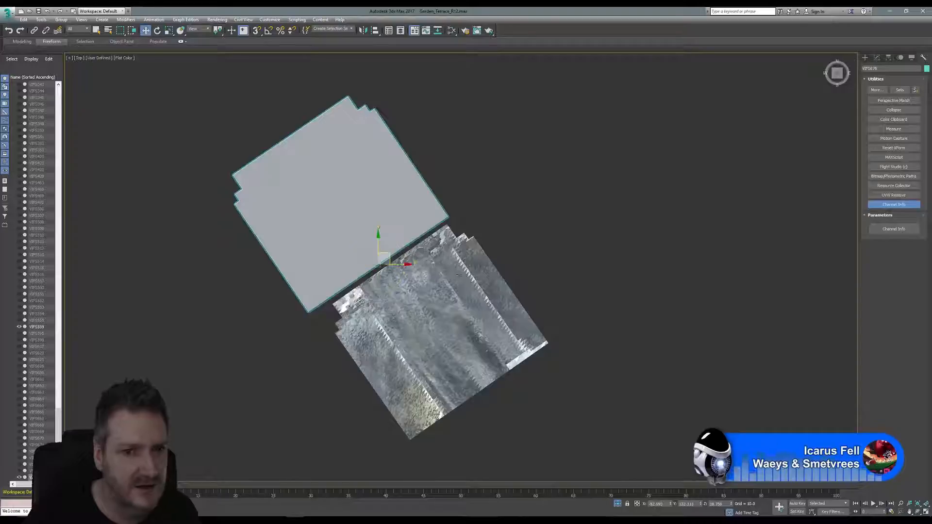
Rename the untextured corbel SPNew and the textured corbel Spold.
{"action": "double_click", "coordinate": [875, 68]}
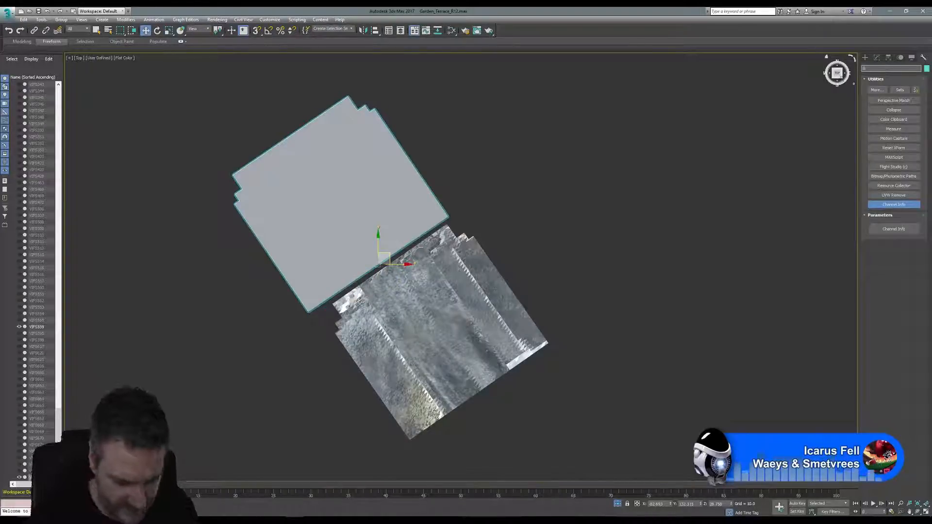
{"action": "type", "text": "SFNew"}
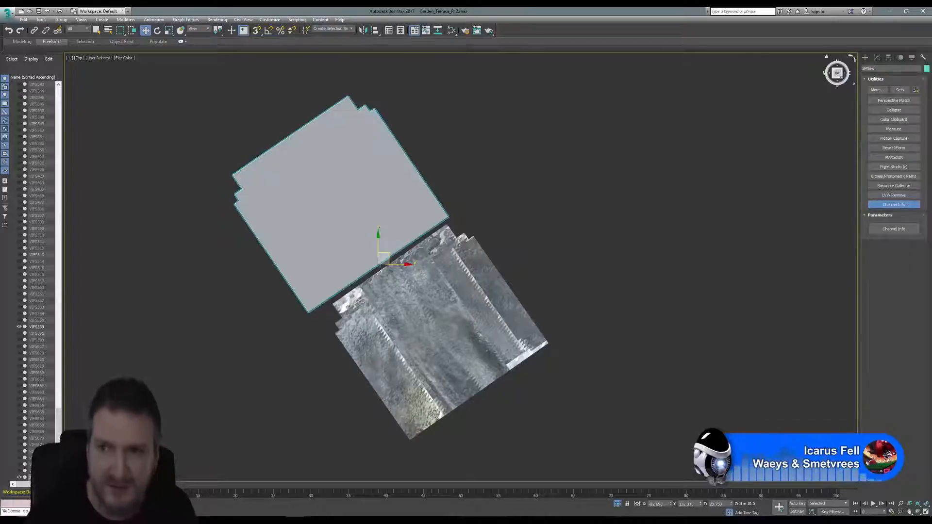
{"action": "left_click", "coordinate": [524, 326]}
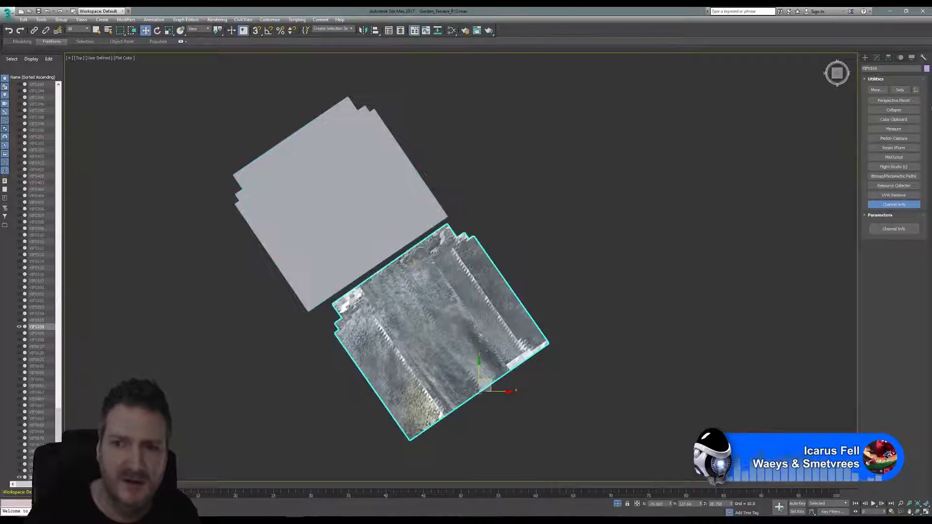
{"action": "type", "text": "S"}
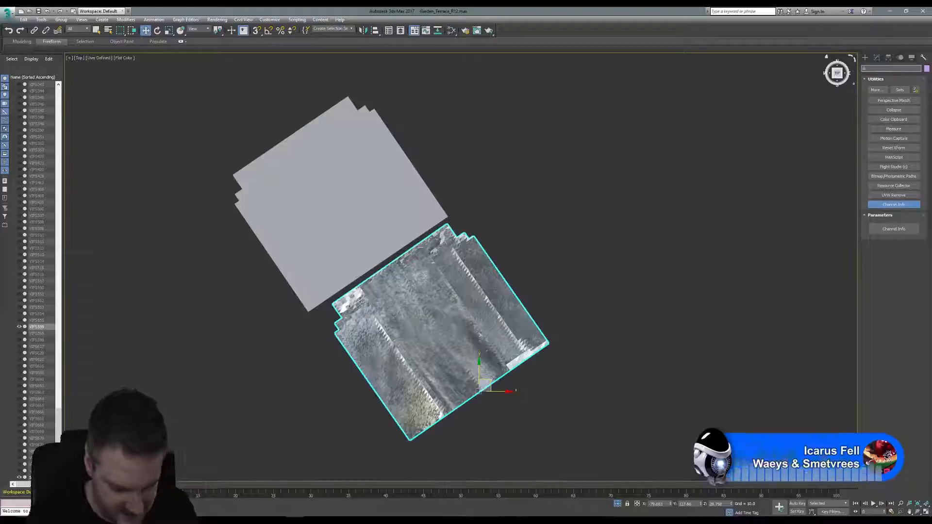
{"action": "type", "text": "pold"}
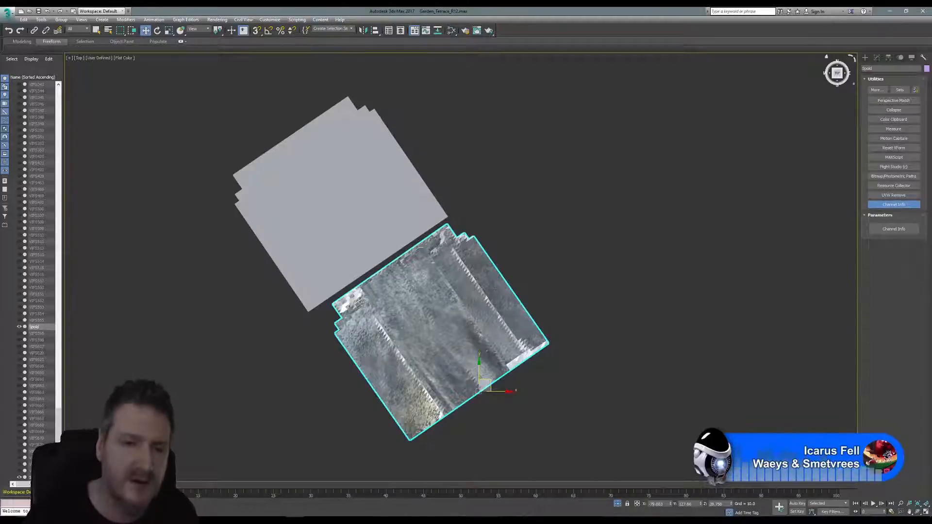
Center the pivot of the untextured corbel SPNew to its object.
{"action": "left_click", "coordinate": [342, 195]}
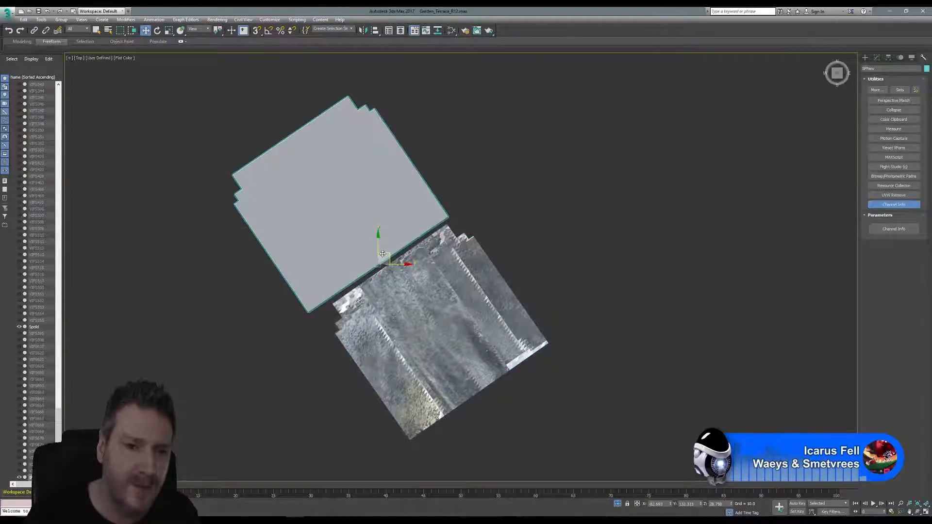
{"action": "left_click", "coordinate": [888, 57]}
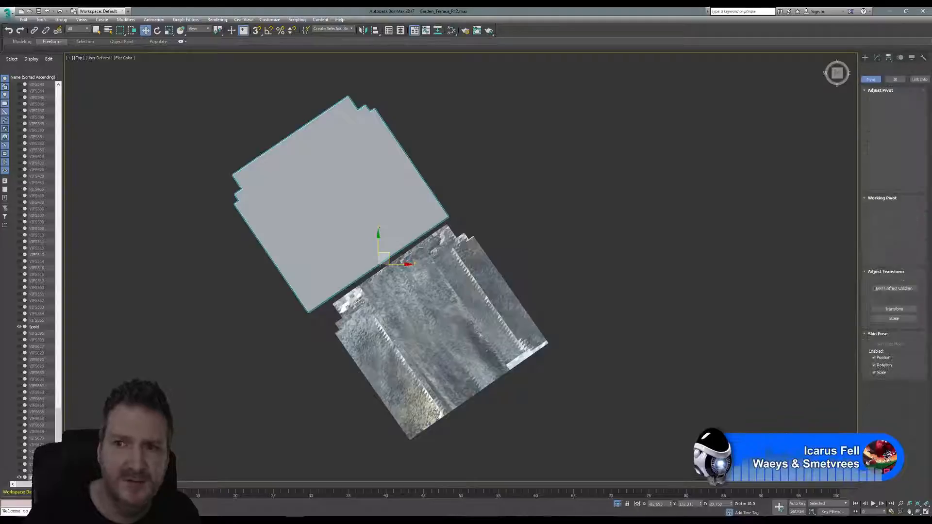
{"action": "left_click", "coordinate": [894, 107]}
{"action": "left_click", "coordinate": [893, 145]}
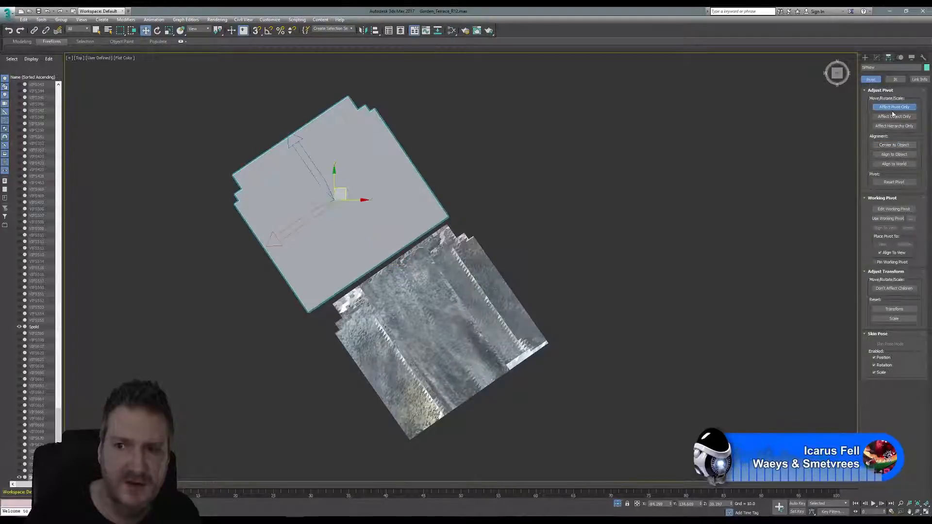
{"action": "left_click", "coordinate": [894, 107]}
{"action": "left_click", "coordinate": [876, 58]}
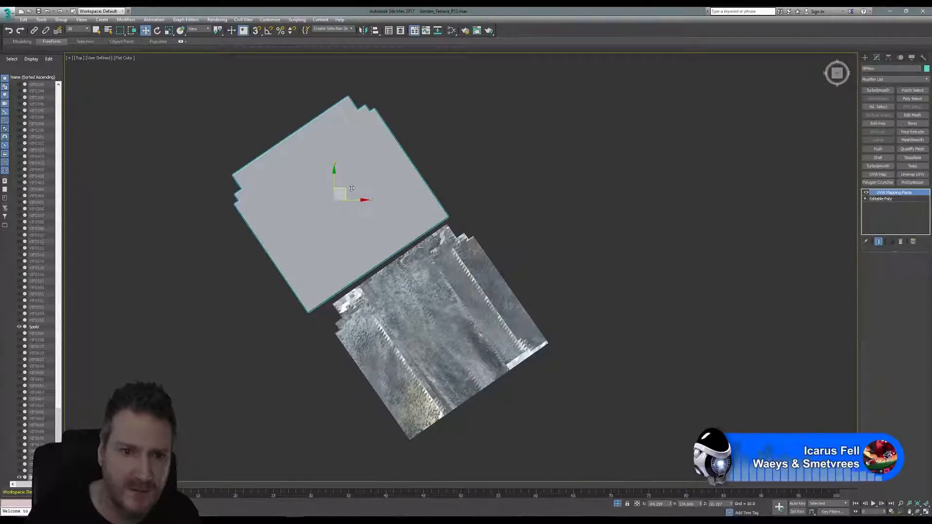
Move SPNew exactly over the textured corbel in the Top view and check the overlap in the Perspective and Front views.
{"action": "left_click_drag", "start_coordinate": [349, 189], "coordinate": [448, 317]}
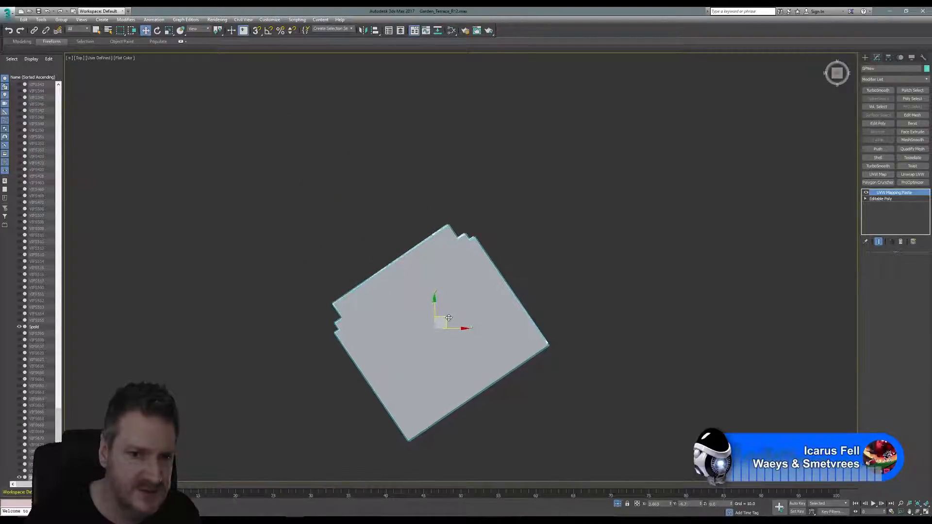
{"action": "left_click", "coordinate": [924, 512]}
{"action": "middle_click_drag", "start_coordinate": [524, 328], "coordinate": [403, 367]}
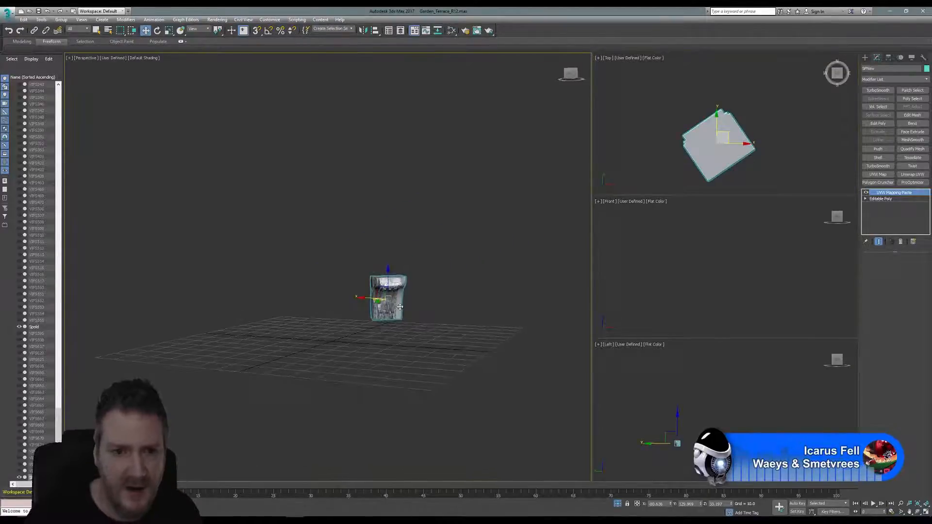
{"action": "scroll", "coordinate": [399, 307], "scroll_direction": "up", "scroll_amount": 3}
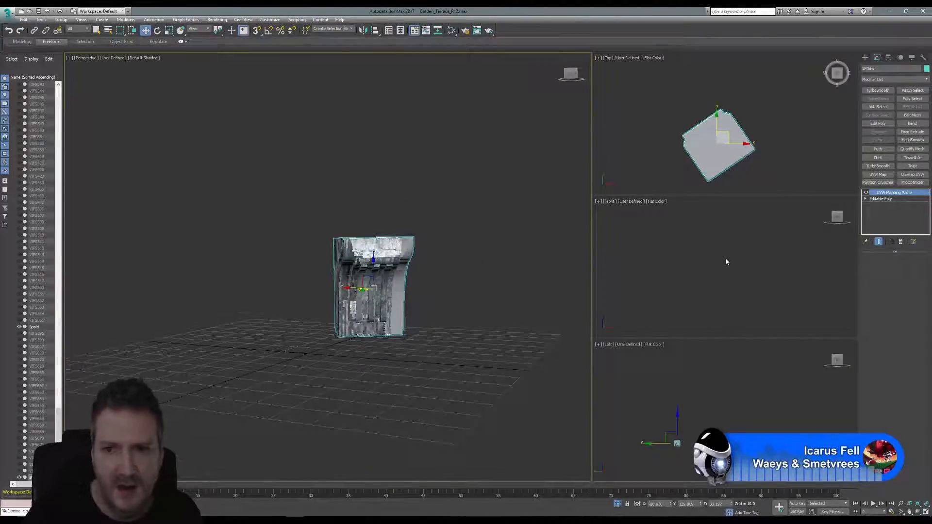
{"action": "key", "text": "z"}
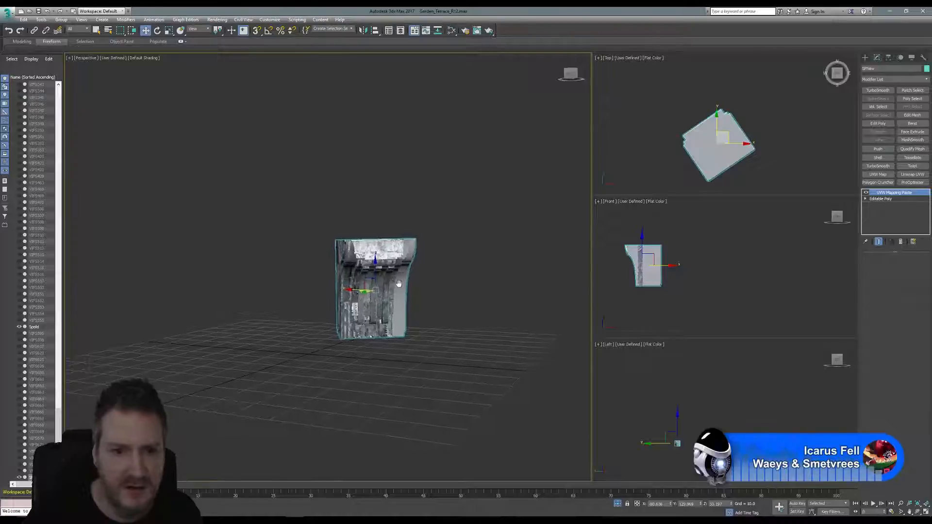
{"action": "scroll", "coordinate": [375, 275], "scroll_direction": "up", "scroll_amount": 4}
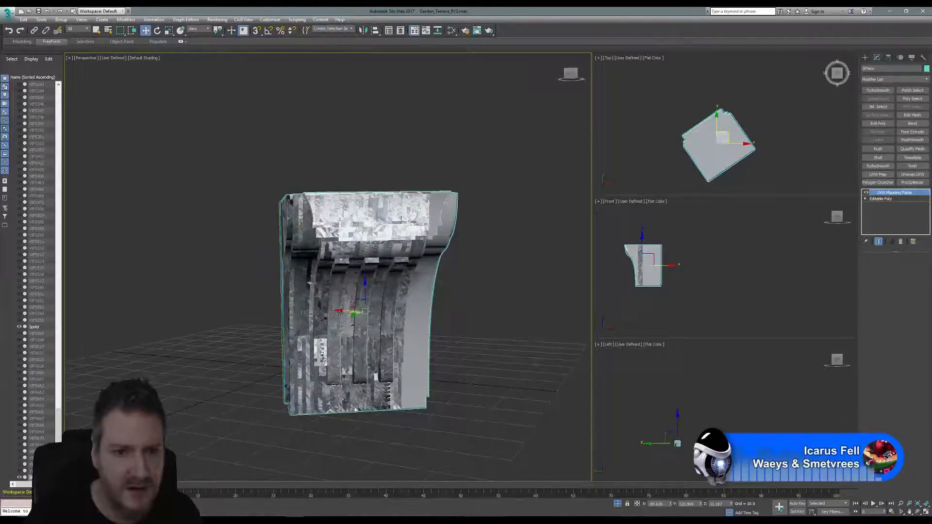
{"action": "mouse_move", "coordinate": [440, 308]}
{"action": "middle_mouse_down"}
{"action": "mouse_move", "coordinate": [429, 442]}
{"action": "mouse_move", "coordinate": [358, 454]}
{"action": "mouse_move", "coordinate": [436, 312]}
{"action": "middle_mouse_up"}
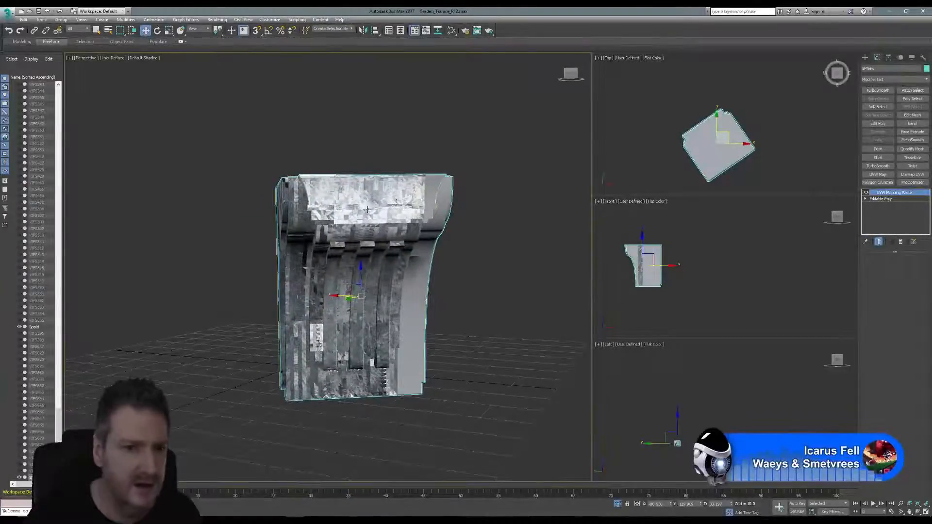
Delete the old textured corbel Spold and end isolation to show the full terrace in a maximized Perspective view.
{"action": "left_click", "coordinate": [367, 209]}
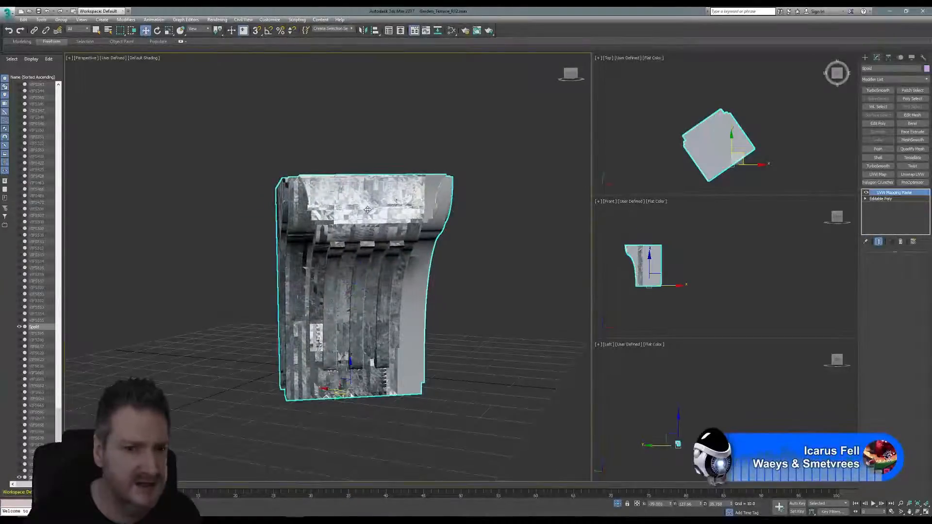
{"action": "left_click", "coordinate": [484, 199]}
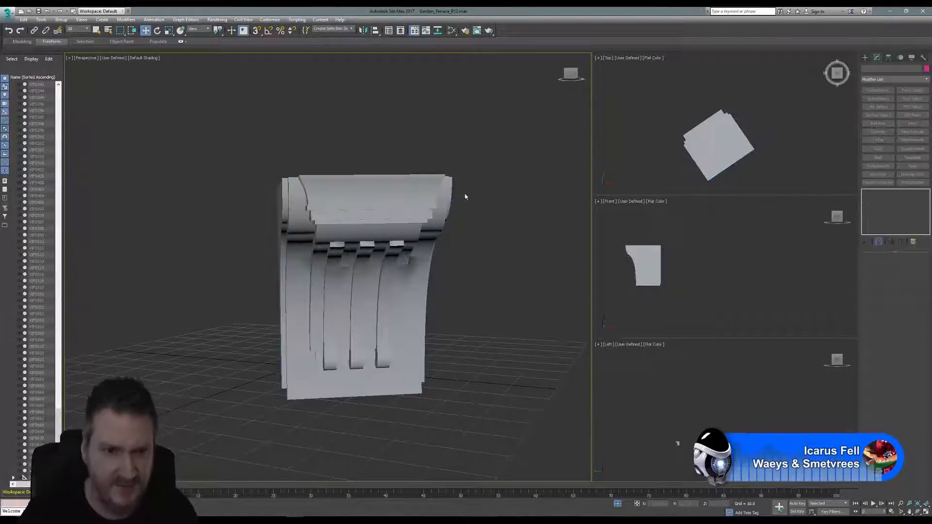
{"action": "left_click", "coordinate": [40, 20]}
{"action": "left_click", "coordinate": [68, 95]}
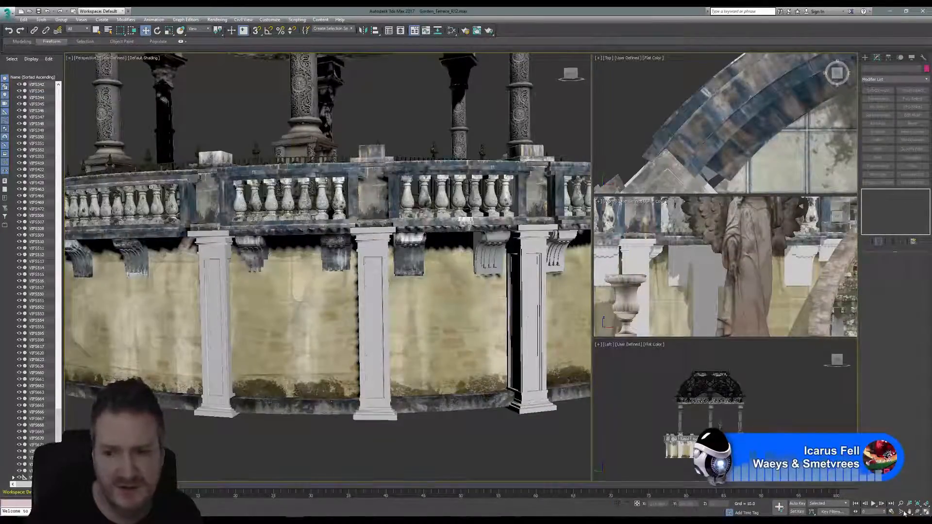
{"action": "left_click", "coordinate": [924, 512]}
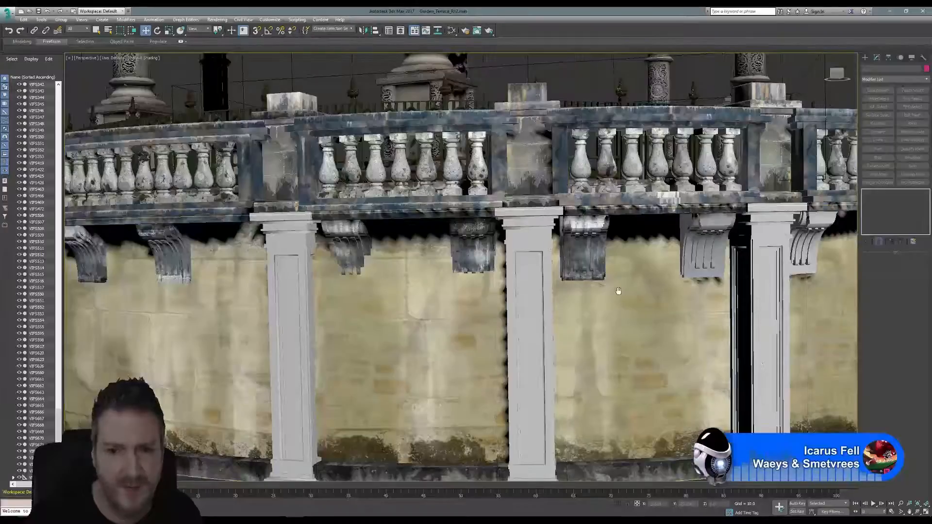
{"action": "middle_click_drag", "start_coordinate": [618, 291], "coordinate": [473, 291]}
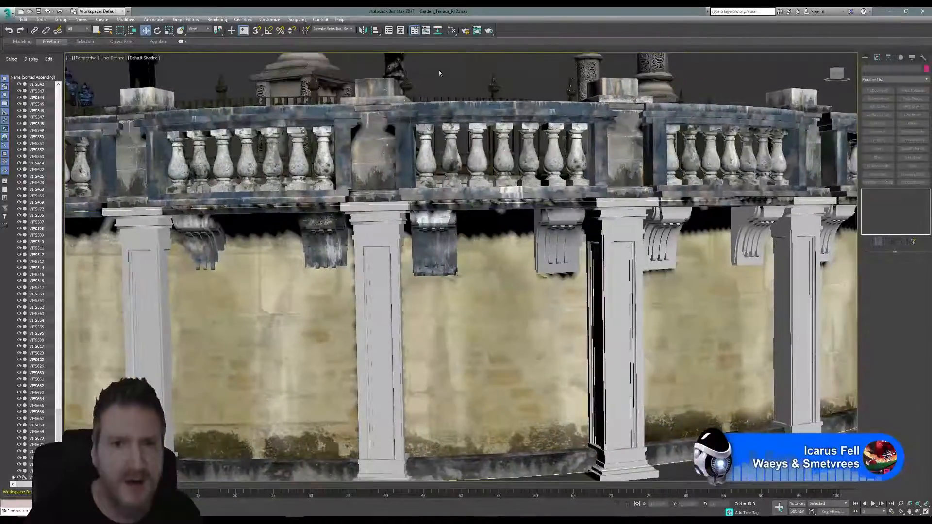
Open the Slate Material Editor and assign the Standard material fed by bitmap Map #79 to the new corbel SPNew.
{"action": "left_click", "coordinate": [451, 31]}
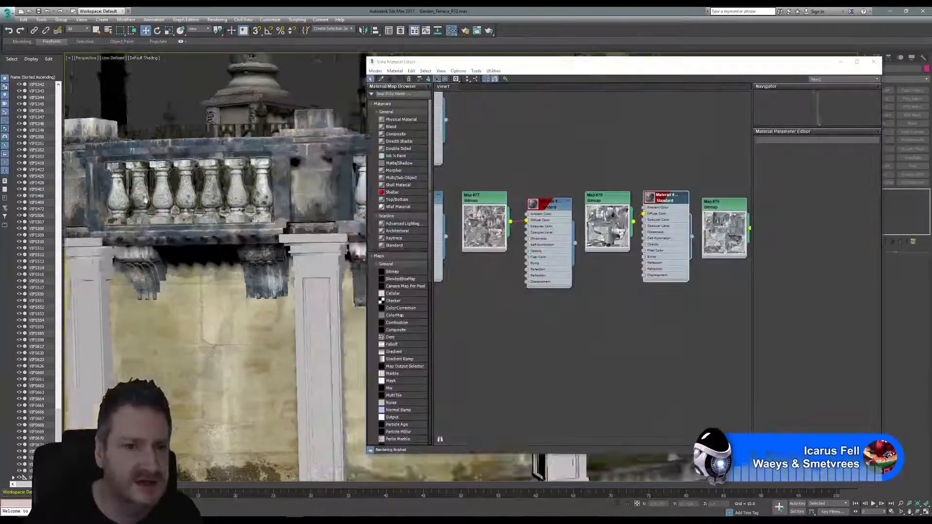
{"action": "middle_click_drag", "start_coordinate": [145, 198], "coordinate": [68, 184]}
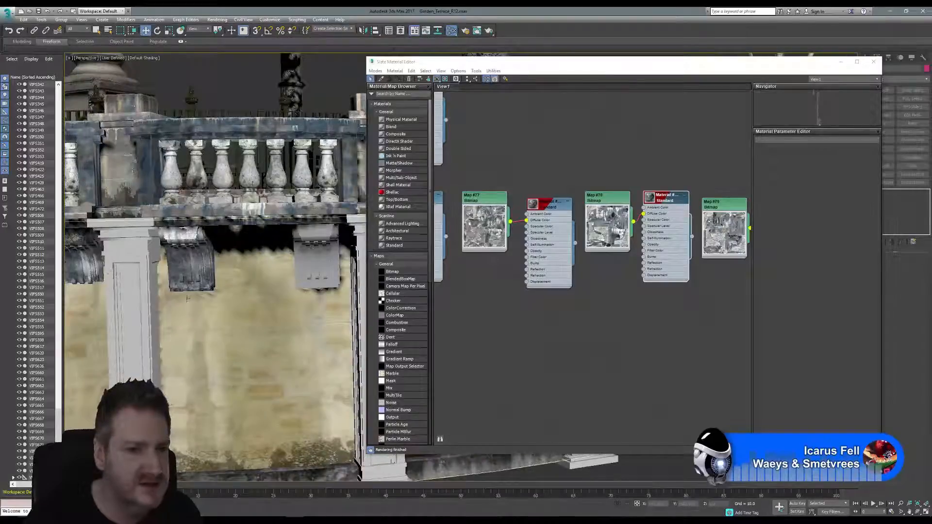
{"action": "middle_click_drag", "start_coordinate": [650, 156], "coordinate": [556, 153]}
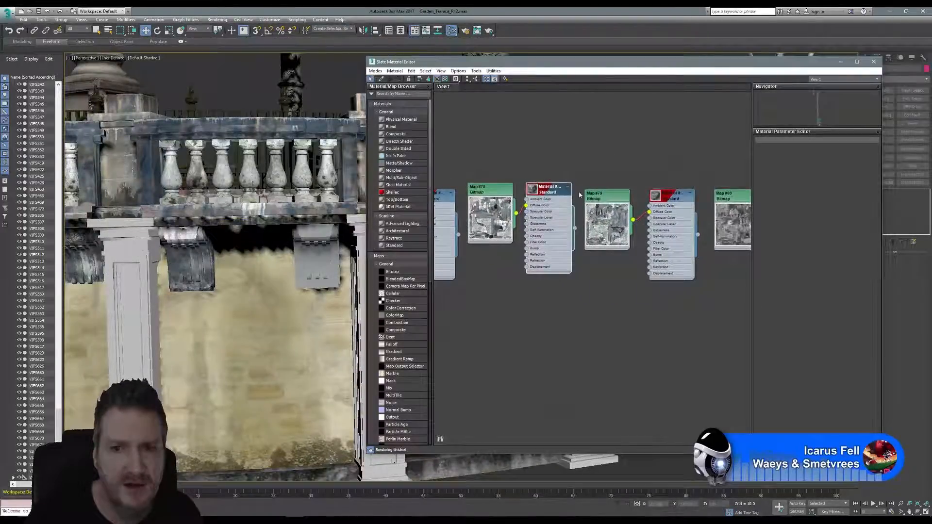
{"action": "right_click", "coordinate": [678, 196]}
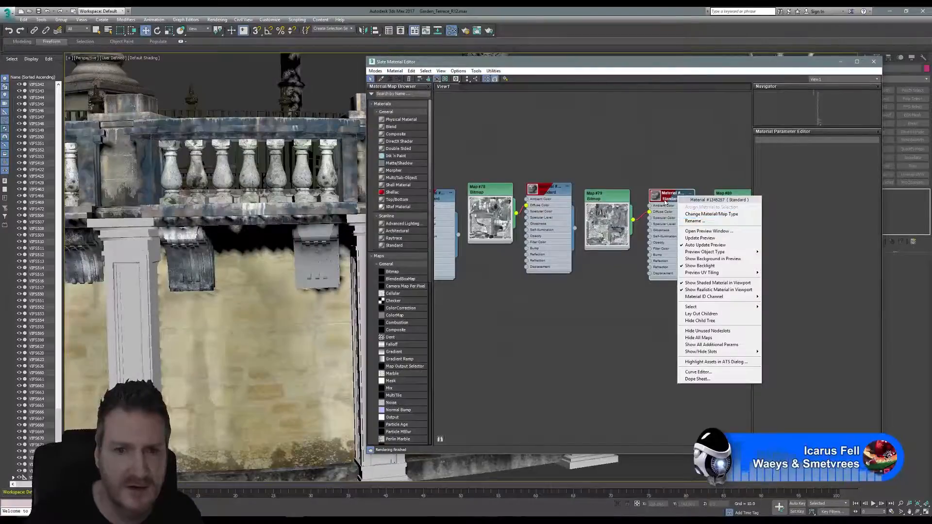
{"action": "left_click", "coordinate": [706, 178]}
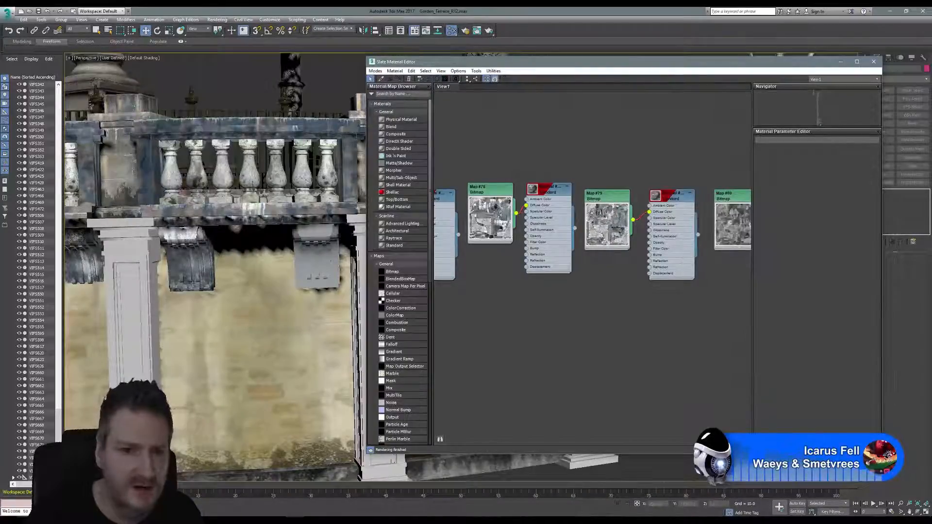
{"action": "left_click", "coordinate": [316, 262]}
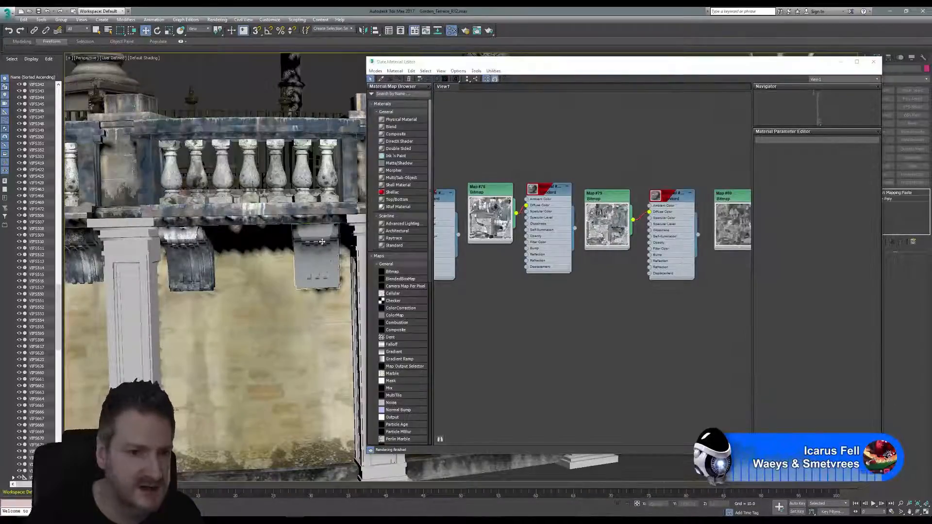
{"action": "right_click", "coordinate": [675, 193]}
{"action": "left_click", "coordinate": [700, 203]}
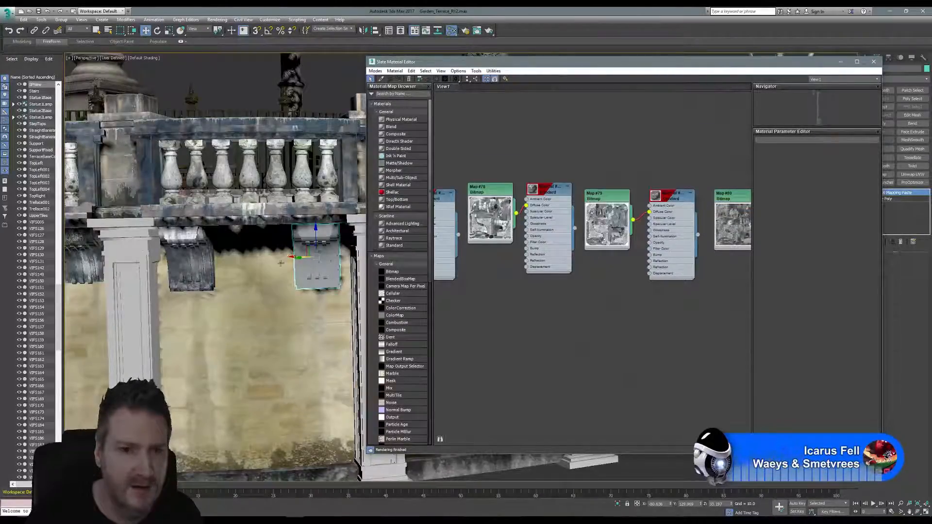
Copy map channel 1 of the textured corbel SupportFixed with the Channel Info utility.
{"action": "left_click", "coordinate": [184, 247]}
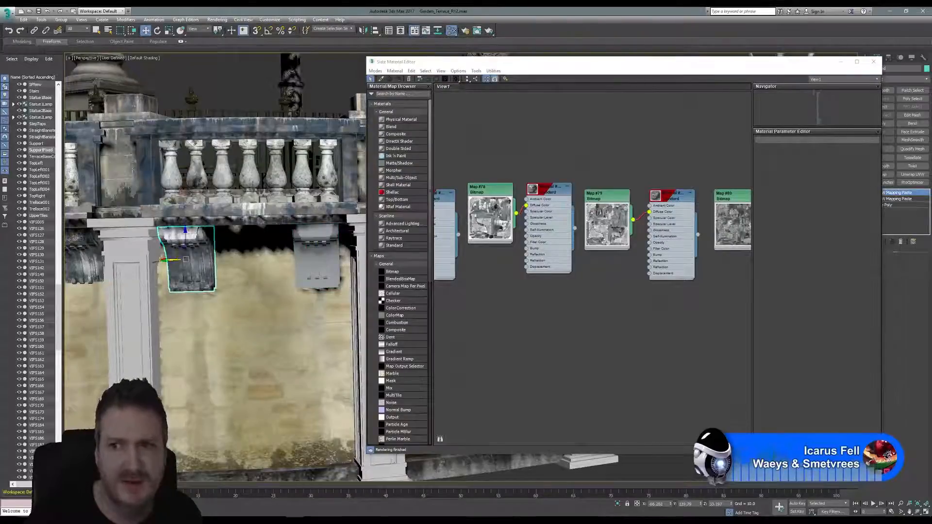
{"action": "left_click", "coordinate": [922, 58]}
{"action": "left_click", "coordinate": [893, 204]}
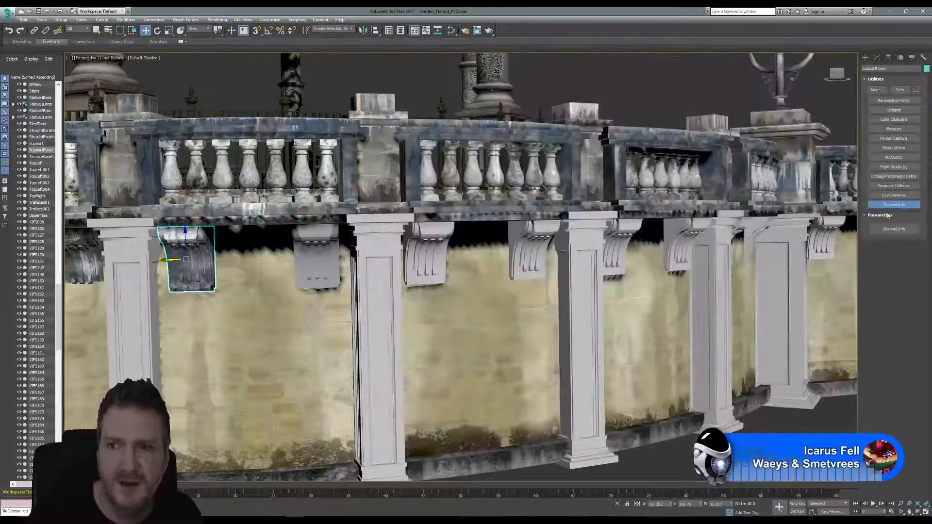
{"action": "left_click", "coordinate": [878, 231]}
{"action": "left_click", "coordinate": [92, 79]}
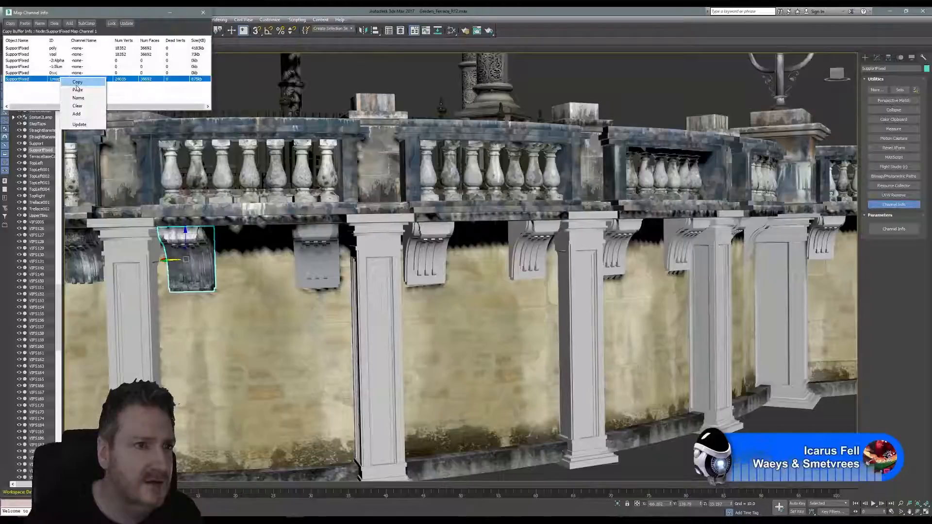
Paste the copied UV channel into map channel 1 of the corbel SPNew, keeping the default channel name, and close Map Channel Info.
{"action": "key", "text": "ctrl+z"}
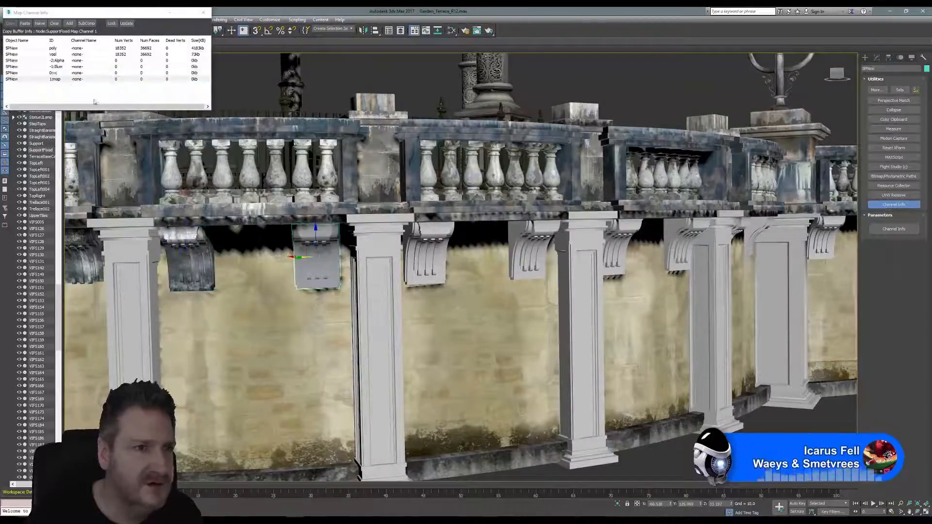
{"action": "right_click", "coordinate": [59, 83]}
{"action": "left_click", "coordinate": [78, 90]}
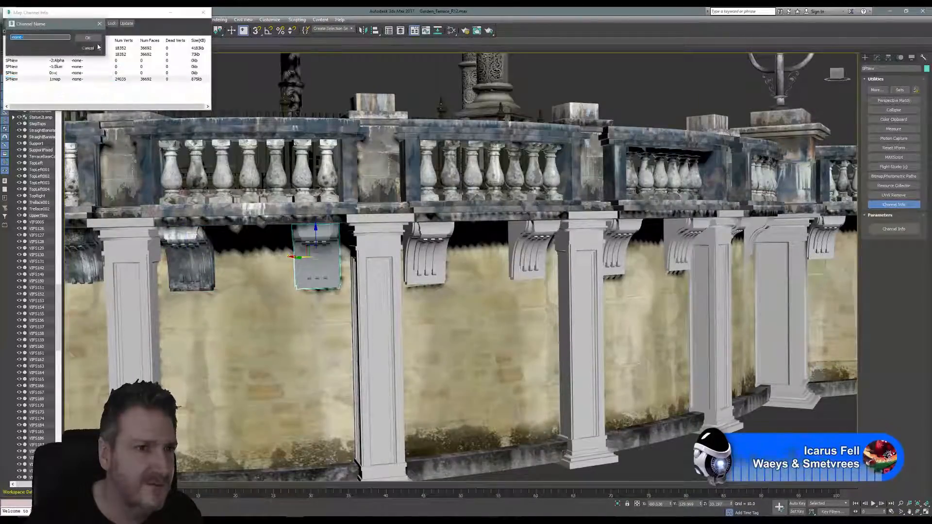
{"action": "left_click", "coordinate": [94, 41]}
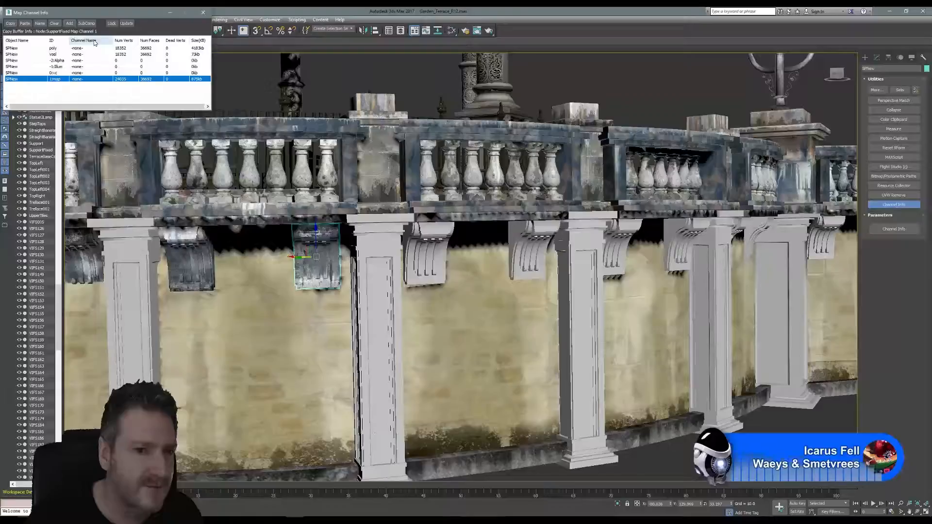
{"action": "left_click", "coordinate": [204, 14]}
Select the three pieces of the untextured corbel just beyond the pillar beside SPNew and isolate them.
{"action": "middle_click_drag", "start_coordinate": [352, 199], "coordinate": [373, 194]}
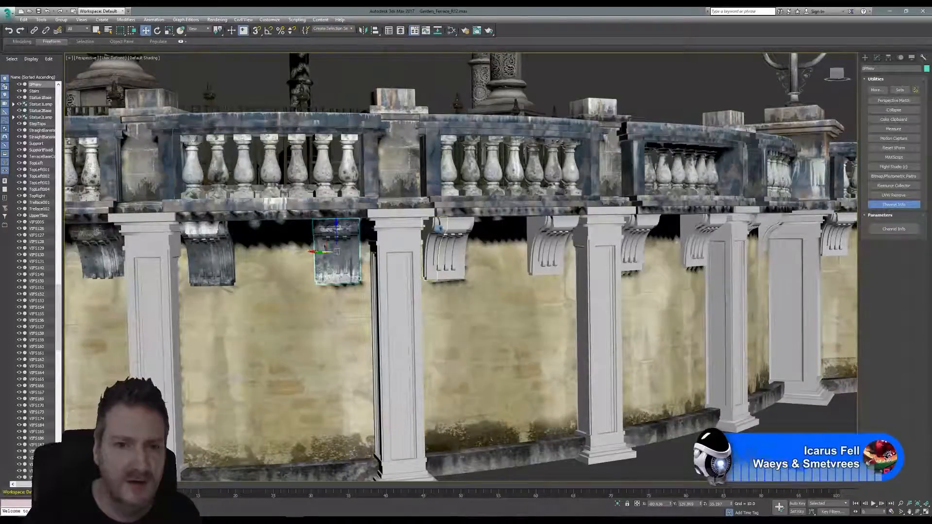
{"action": "left_click", "coordinate": [452, 228]}
{"action": "left_click", "coordinate": [452, 228], "text": "ctrl"}
{"action": "left_click", "coordinate": [458, 243], "text": "ctrl"}
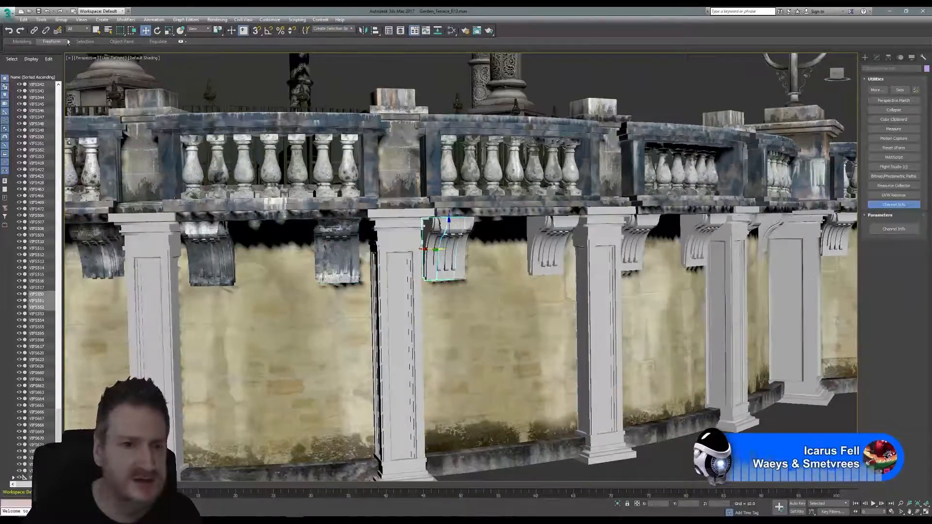
{"action": "left_click", "coordinate": [41, 20]}
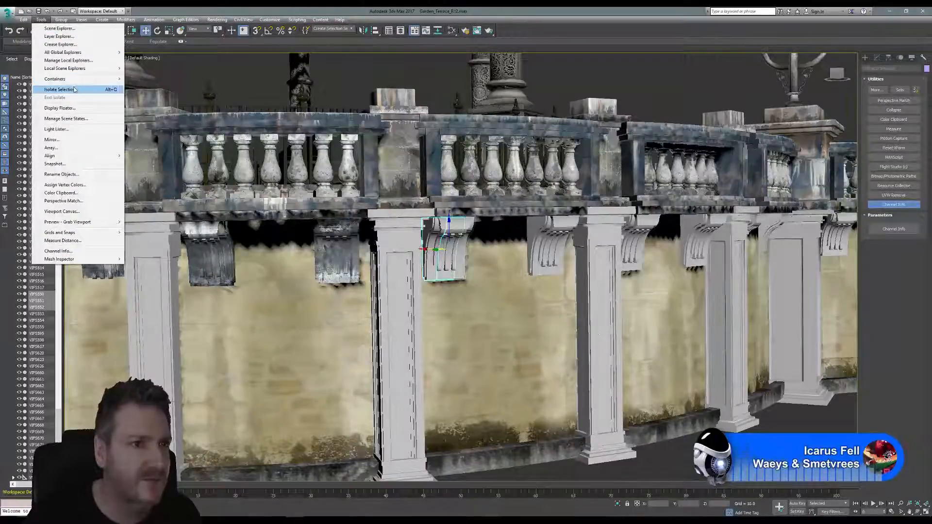
{"action": "left_click", "coordinate": [60, 89]}
{"action": "scroll", "coordinate": [597, 271], "scroll_direction": "down", "scroll_amount": 3}
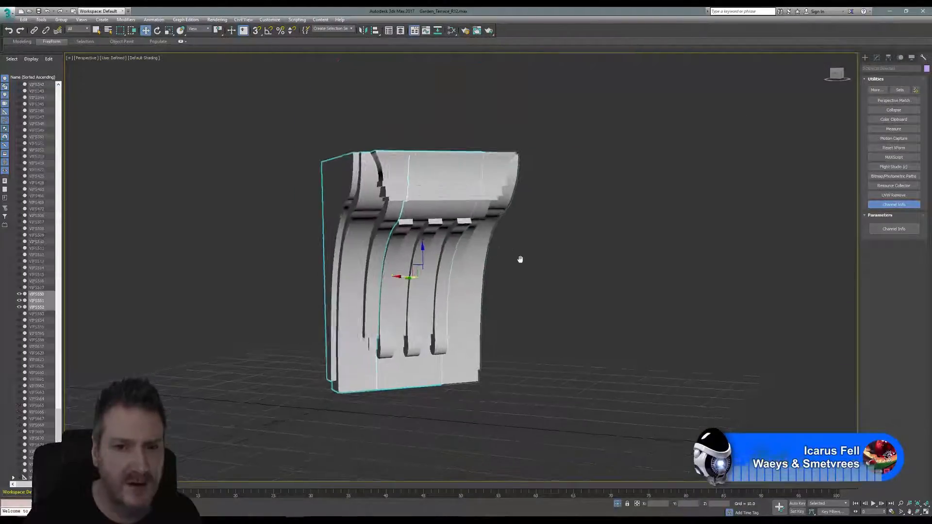
Convert the isolated corbel's left side piece to an Editable Poly.
{"action": "left_click", "coordinate": [366, 176]}
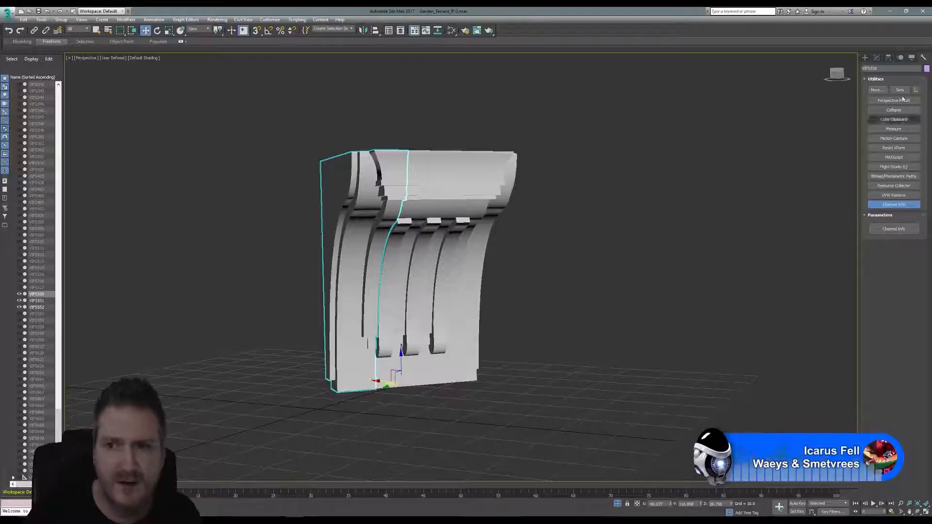
{"action": "left_click", "coordinate": [877, 60]}
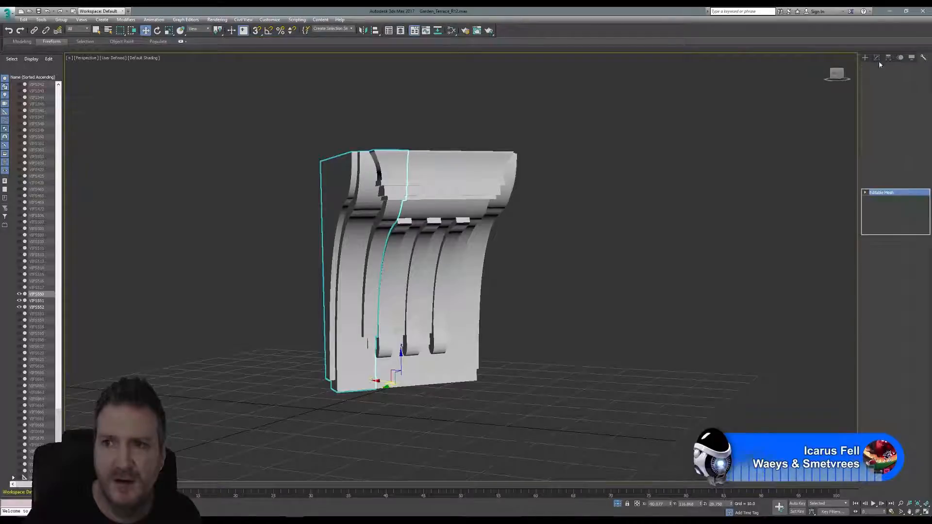
{"action": "right_click", "coordinate": [896, 204]}
{"action": "left_click", "coordinate": [892, 247]}
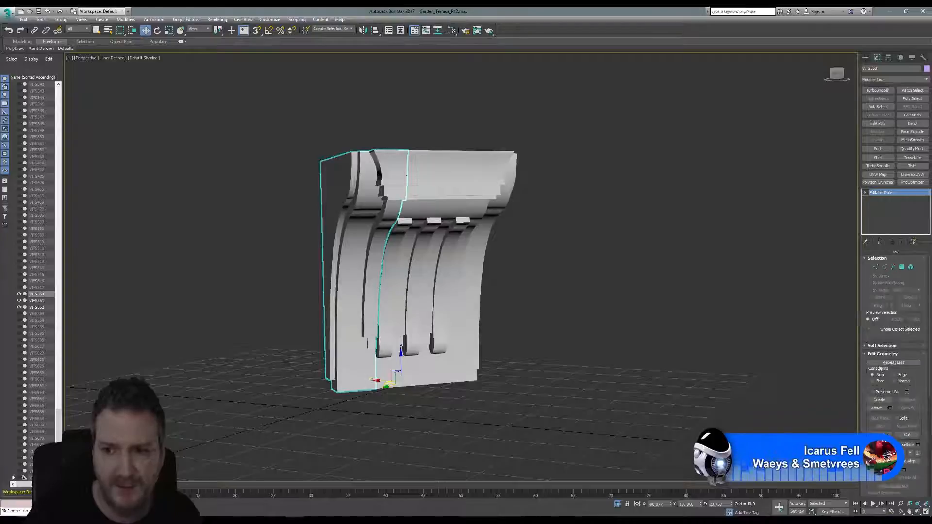
Attach the corbel's other two pieces to it with Match Material IDs to Material, and end isolation.
{"action": "left_click", "coordinate": [876, 408]}
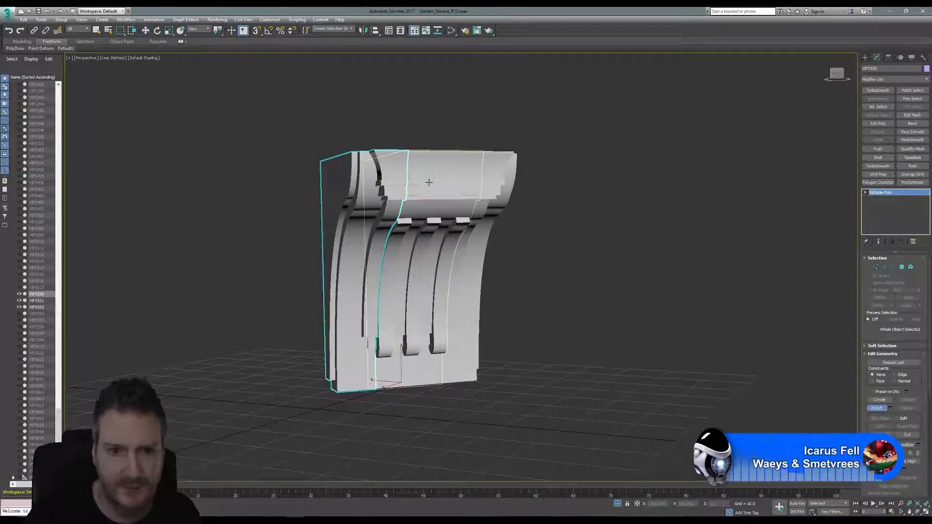
{"action": "left_click", "coordinate": [466, 252]}
{"action": "left_click", "coordinate": [504, 254]}
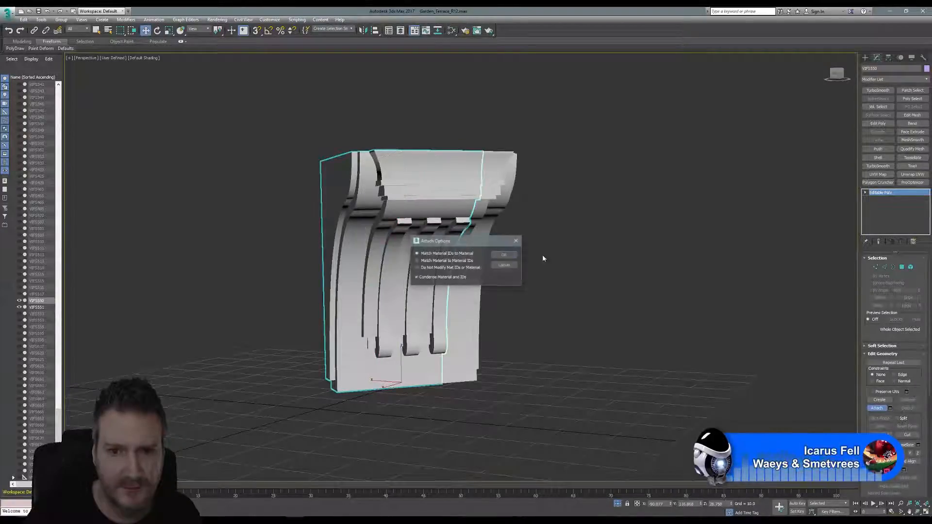
{"action": "left_click", "coordinate": [504, 255]}
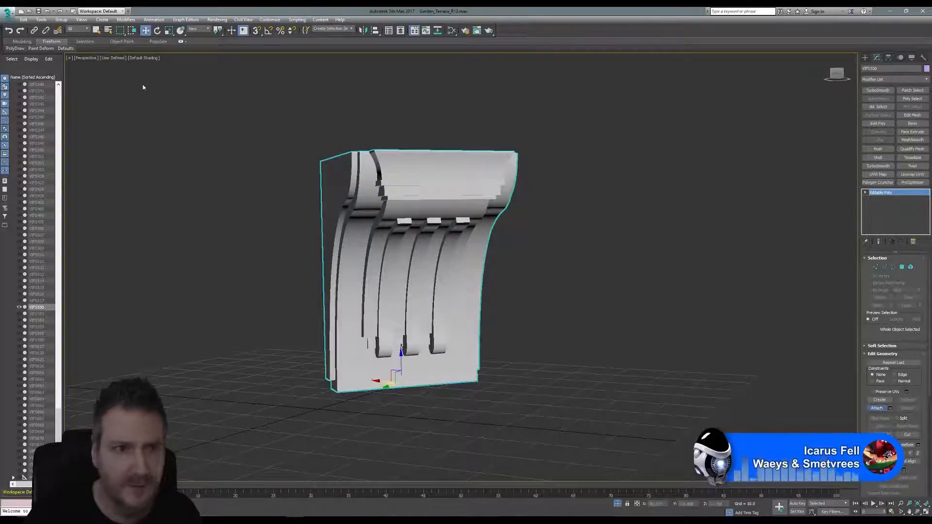
{"action": "left_click", "coordinate": [41, 19]}
{"action": "left_click", "coordinate": [55, 97]}
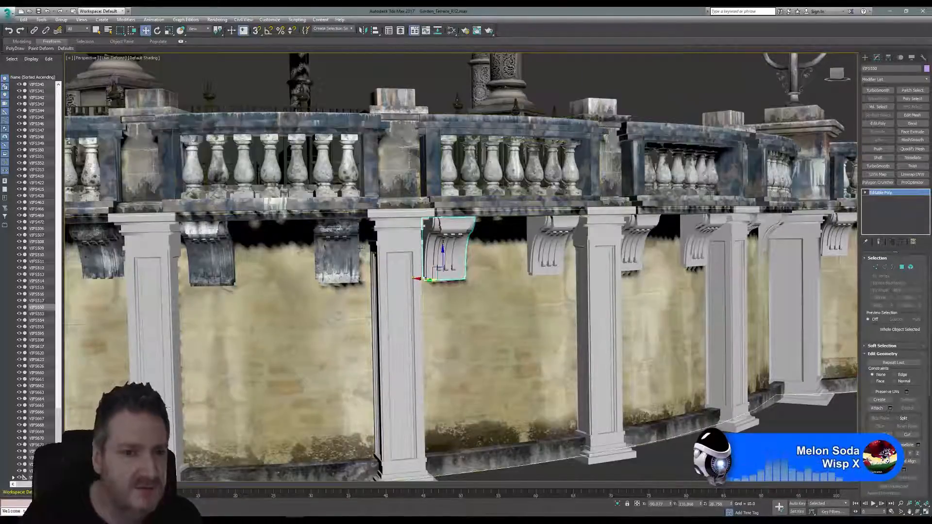
Copy map channel 1 of the textured corbel SPNew in Map Channel Info.
{"action": "left_click", "coordinate": [346, 238]}
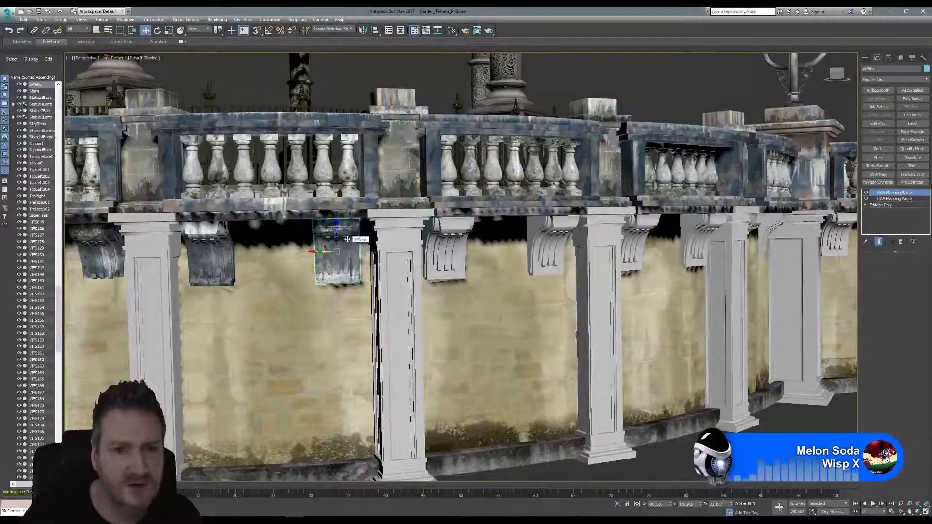
{"action": "left_click", "coordinate": [924, 58]}
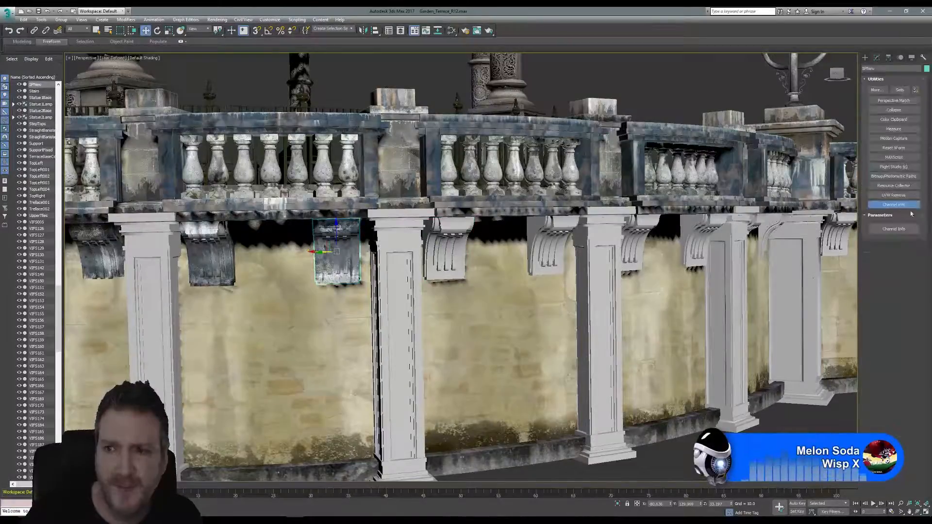
{"action": "left_click", "coordinate": [894, 228]}
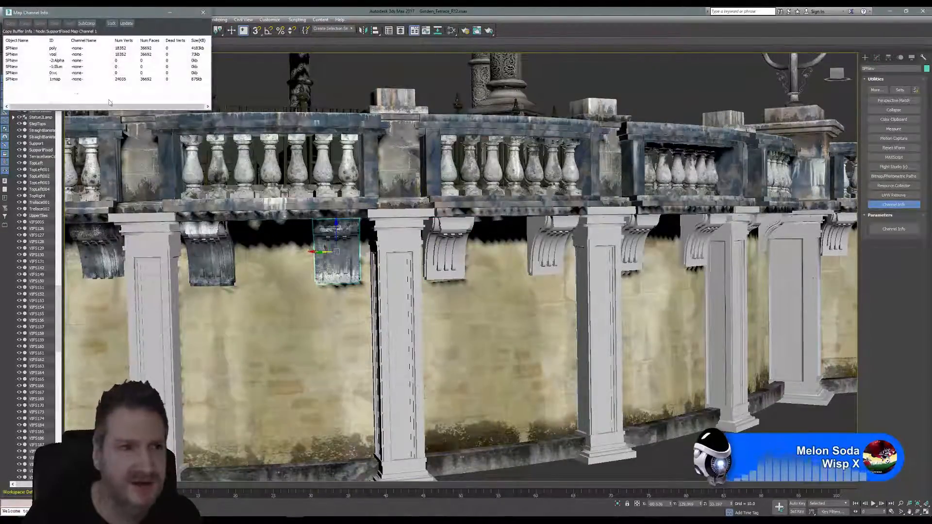
{"action": "right_click", "coordinate": [56, 80]}
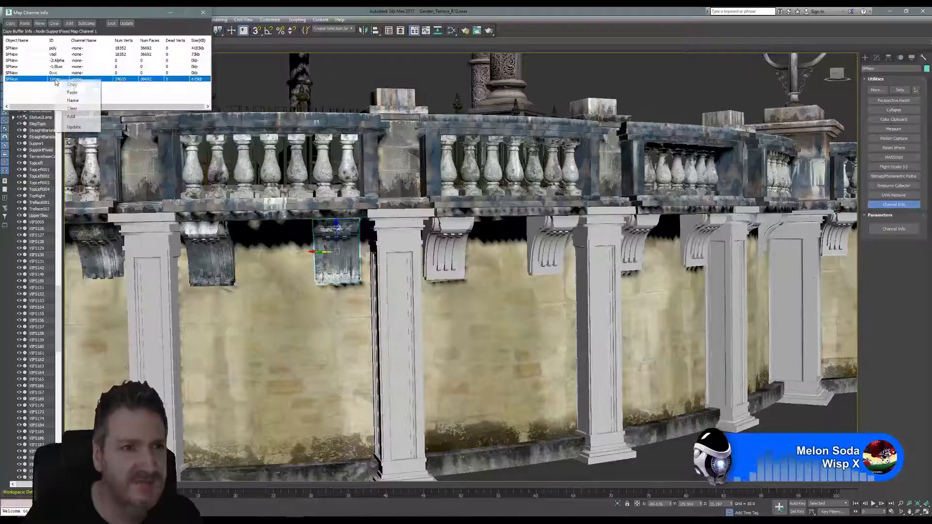
{"action": "left_click", "coordinate": [74, 86]}
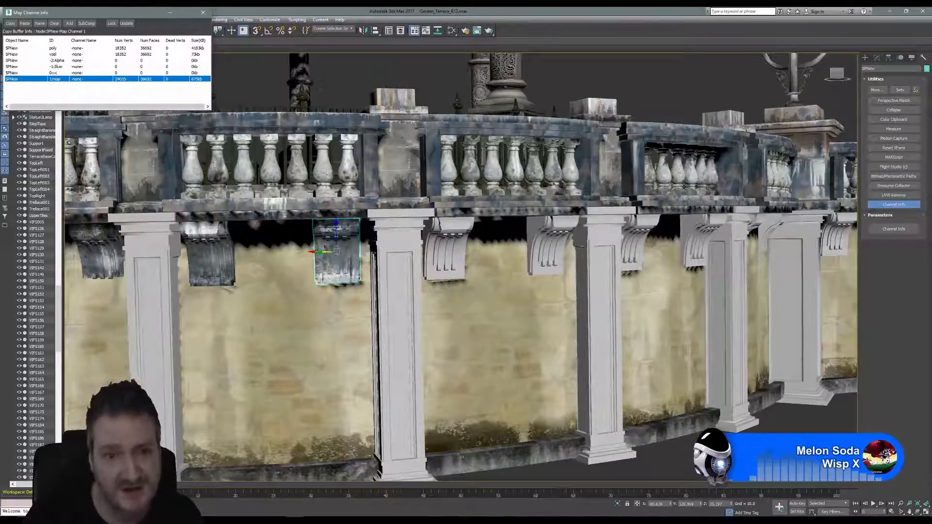
Paste the copied UVs into map channel 1 of the merged corbel beyond the pillar and close Map Channel Info.
{"action": "left_click", "coordinate": [444, 250]}
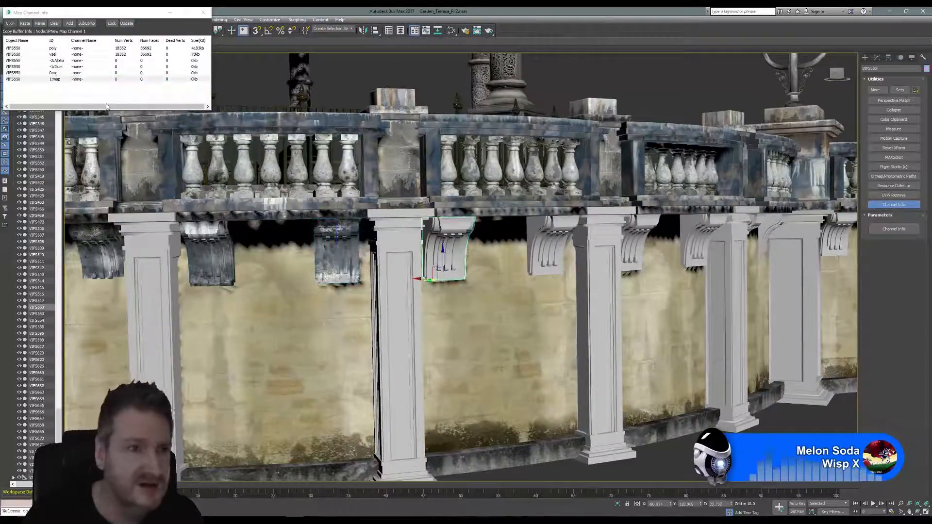
{"action": "right_click", "coordinate": [59, 80]}
{"action": "left_click", "coordinate": [77, 94]}
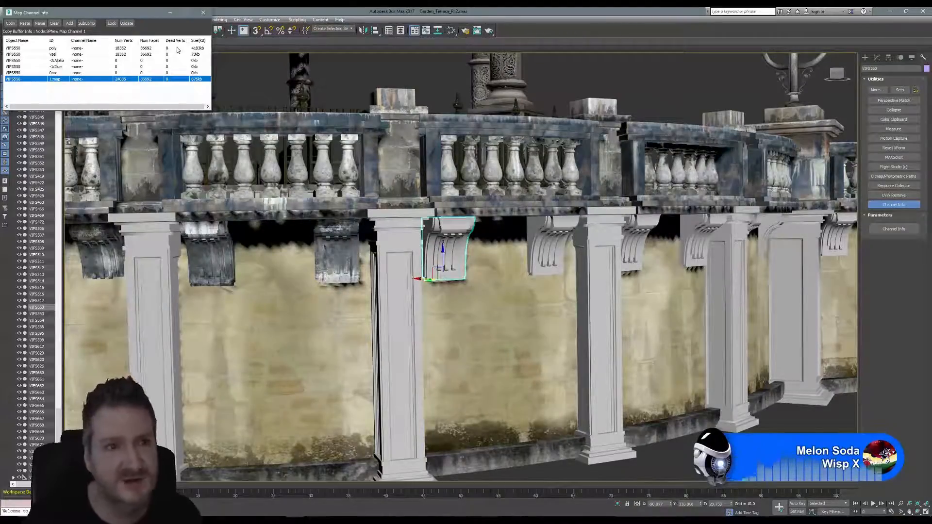
{"action": "left_click", "coordinate": [203, 13]}
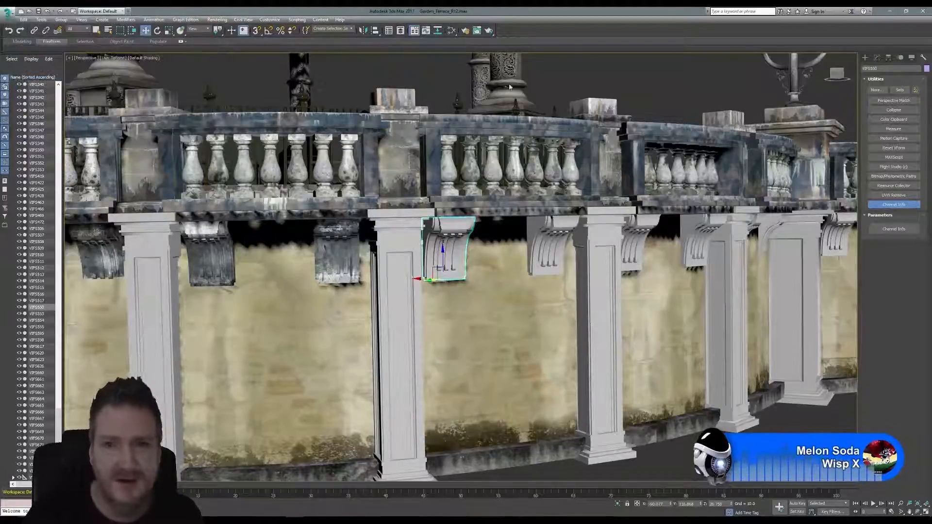
Assign the Standard material fed by bitmap Map #76 to the merged corbel in the Slate Material Editor, and close the editor.
{"action": "left_click", "coordinate": [452, 31]}
{"action": "middle_click_drag", "start_coordinate": [277, 125], "coordinate": [106, 115]}
{"action": "middle_click_drag", "start_coordinate": [666, 152], "coordinate": [706, 143]}
{"action": "middle_click_drag", "start_coordinate": [514, 143], "coordinate": [695, 140]}
{"action": "middle_click_drag", "start_coordinate": [589, 145], "coordinate": [730, 154]}
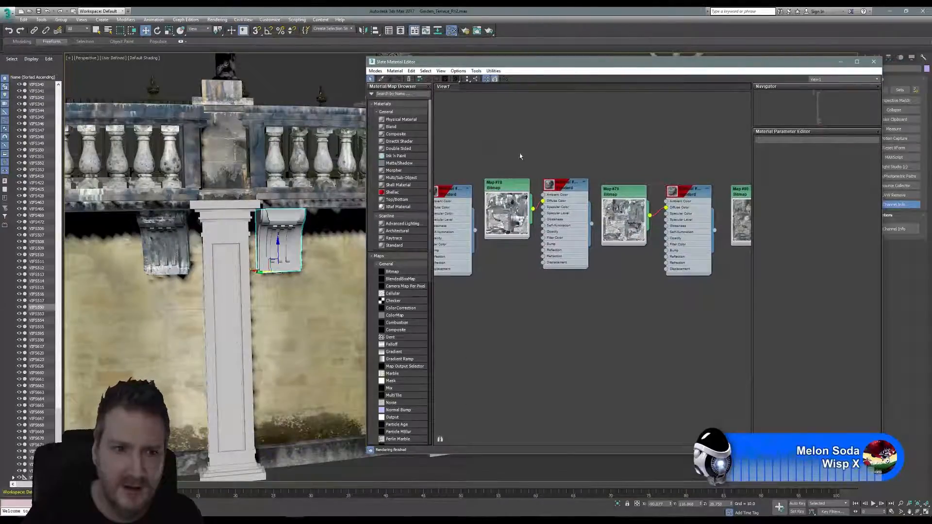
{"action": "middle_click_drag", "start_coordinate": [634, 162], "coordinate": [495, 156]}
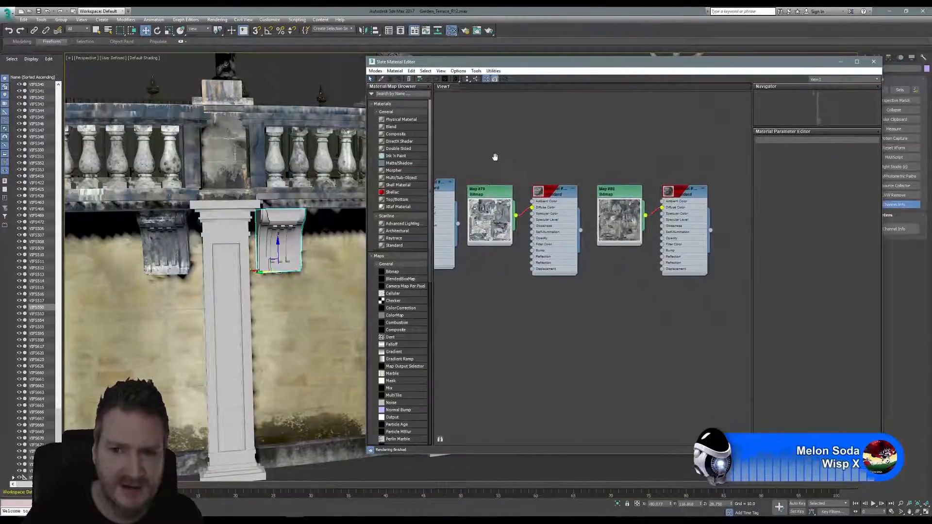
{"action": "scroll", "coordinate": [598, 156], "scroll_direction": "down", "scroll_amount": 3}
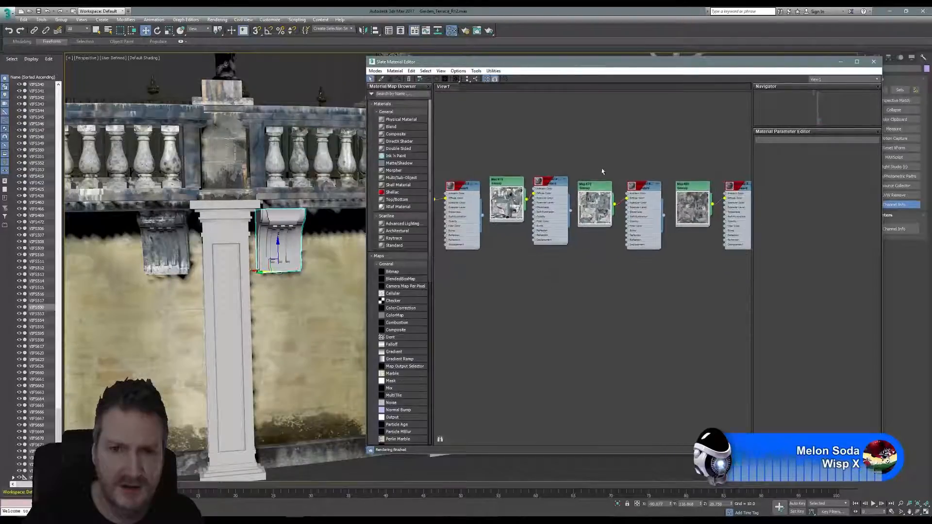
{"action": "scroll", "coordinate": [592, 193], "scroll_direction": "down", "scroll_amount": 2}
{"action": "middle_click_drag", "start_coordinate": [564, 242], "coordinate": [644, 279]}
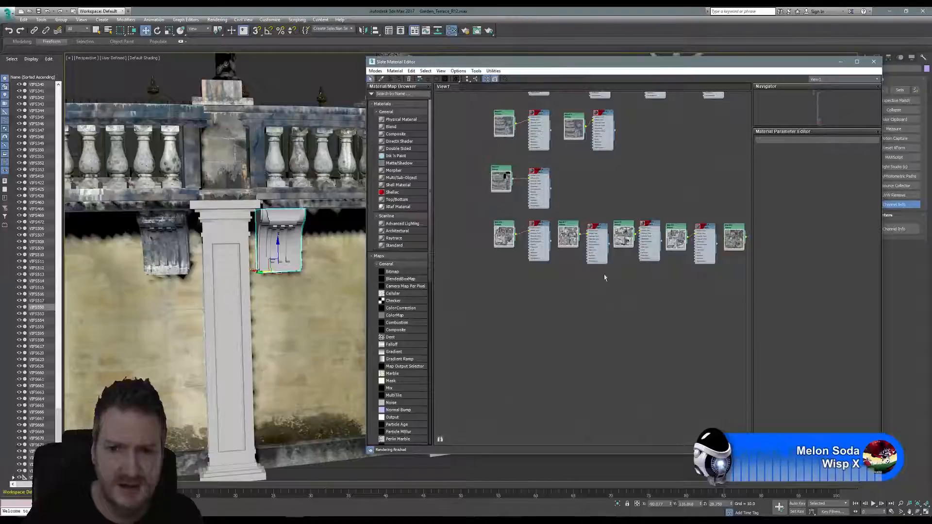
{"action": "scroll", "coordinate": [699, 247], "scroll_direction": "up", "scroll_amount": 4}
{"action": "scroll", "coordinate": [691, 239], "scroll_direction": "down", "scroll_amount": 2}
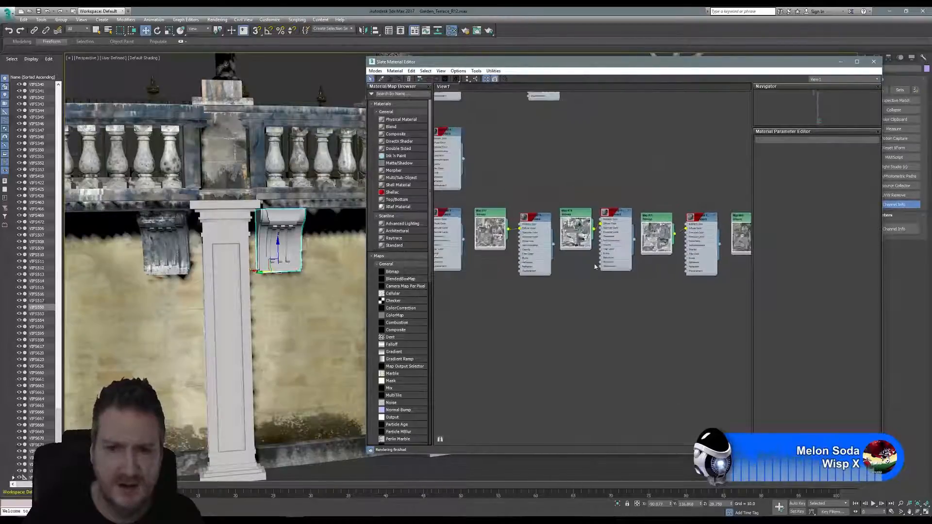
{"action": "middle_click_drag", "start_coordinate": [527, 259], "coordinate": [651, 264]}
{"action": "scroll", "coordinate": [571, 224], "scroll_direction": "up", "scroll_amount": 3}
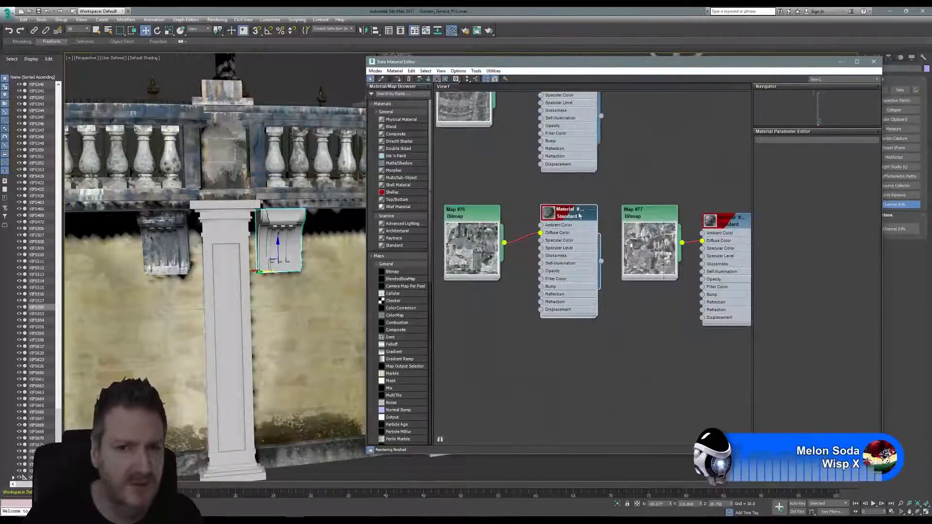
{"action": "right_click", "coordinate": [581, 215]}
{"action": "left_click", "coordinate": [608, 224]}
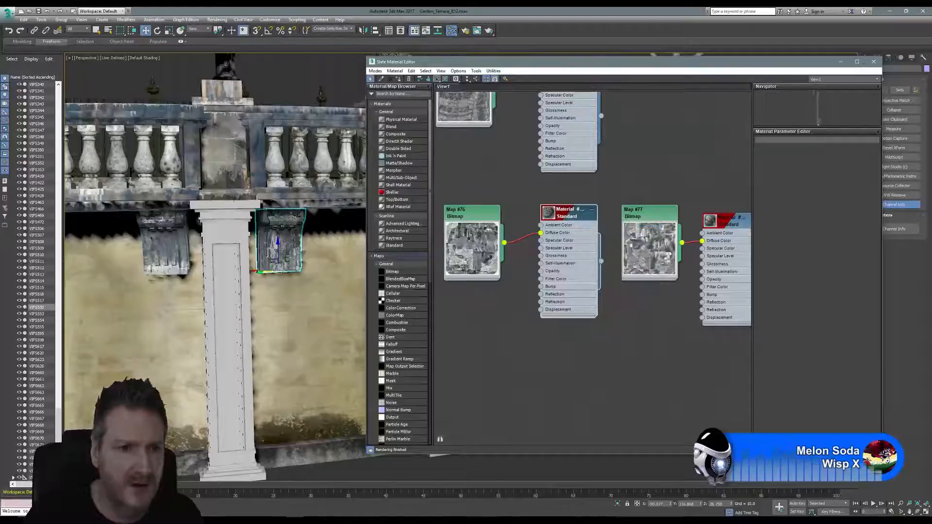
{"action": "middle_click_drag", "start_coordinate": [338, 239], "coordinate": [300, 262]}
{"action": "left_click", "coordinate": [873, 61]}
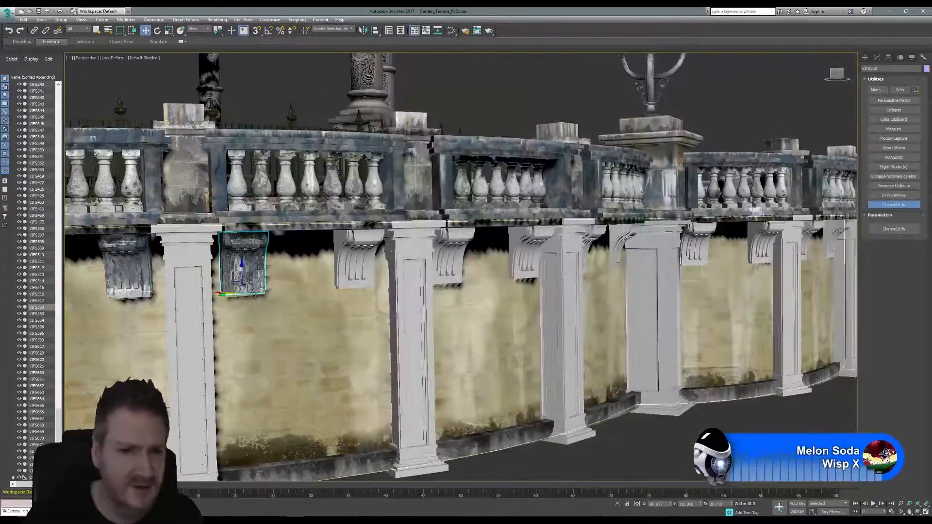
Examine the texture on the merged corbel up close and compare it with the neighbouring textured corbels.
{"action": "scroll", "coordinate": [242, 286], "scroll_direction": "up", "scroll_amount": 5}
{"action": "scroll", "coordinate": [243, 287], "scroll_direction": "up", "scroll_amount": 2}
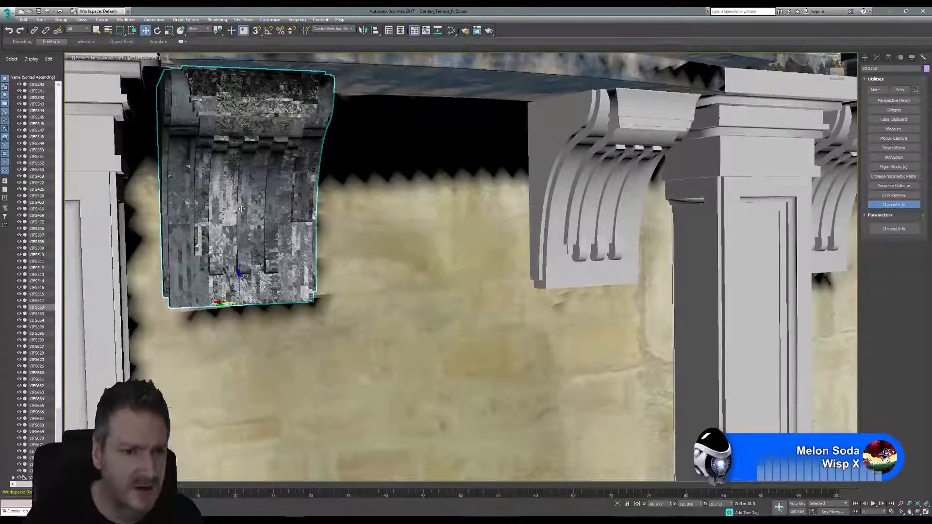
{"action": "scroll", "coordinate": [241, 208], "scroll_direction": "down", "scroll_amount": 2}
{"action": "scroll", "coordinate": [241, 209], "scroll_direction": "down", "scroll_amount": 2}
{"action": "middle_click_drag", "start_coordinate": [364, 200], "coordinate": [651, 217]}
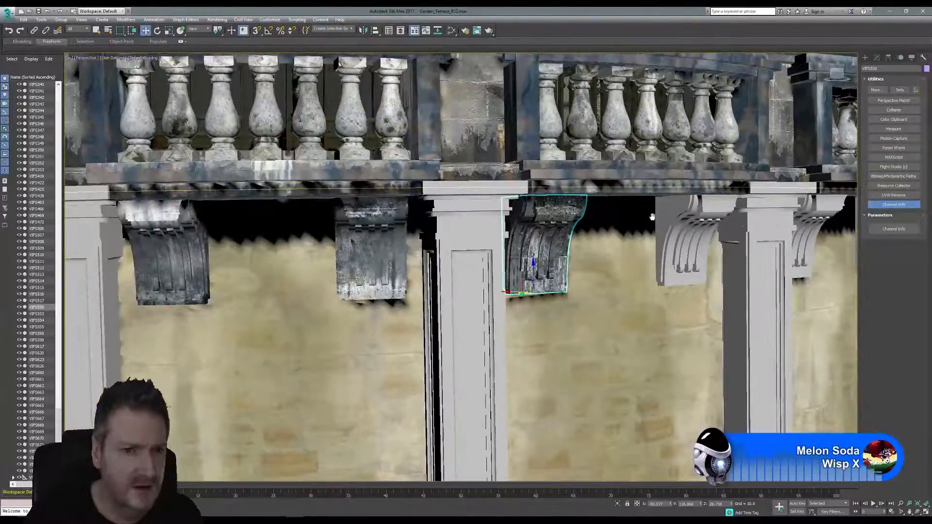
Inspect the textured and untextured corbels around the curved terrace wall from several angles and distances.
{"action": "scroll", "coordinate": [596, 247], "scroll_direction": "down", "scroll_amount": 3}
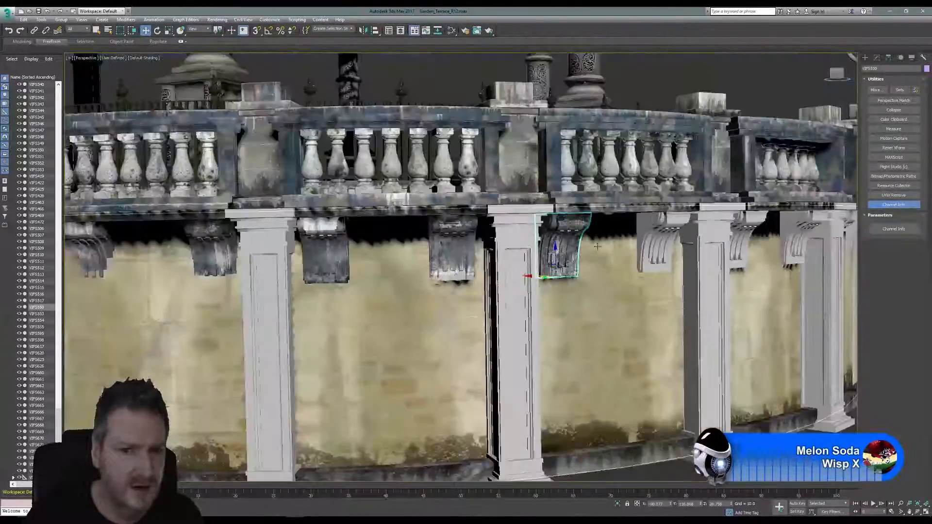
{"action": "middle_click_drag", "start_coordinate": [676, 180], "coordinate": [513, 180]}
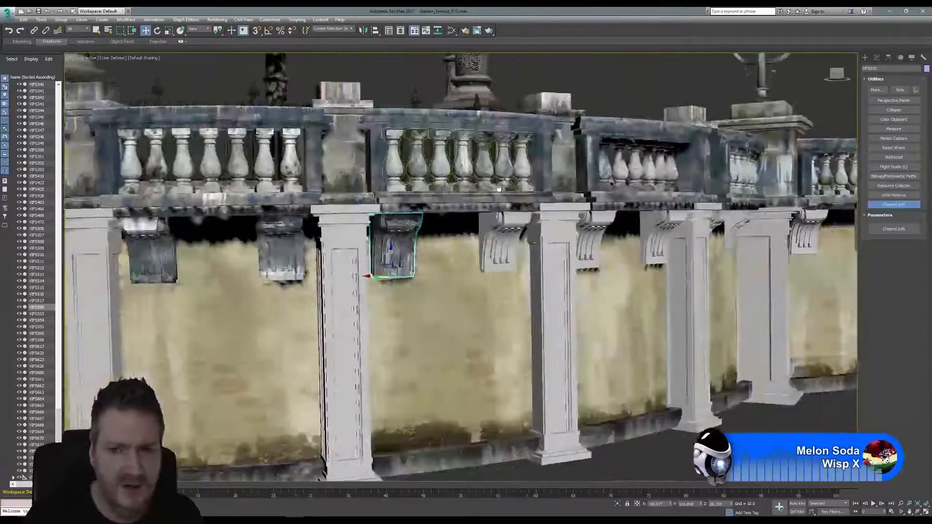
{"action": "left_click", "coordinate": [917, 511]}
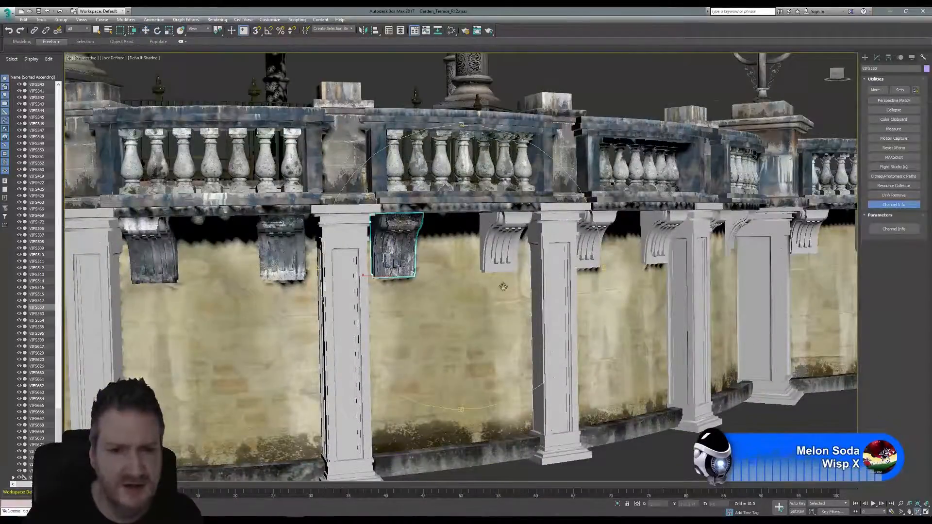
{"action": "mouse_move", "coordinate": [533, 272]}
{"action": "left_mouse_down"}
{"action": "mouse_move", "coordinate": [477, 289]}
{"action": "mouse_move", "coordinate": [532, 276]}
{"action": "left_mouse_up"}
{"action": "scroll", "coordinate": [478, 289], "scroll_direction": "down", "scroll_amount": 5}
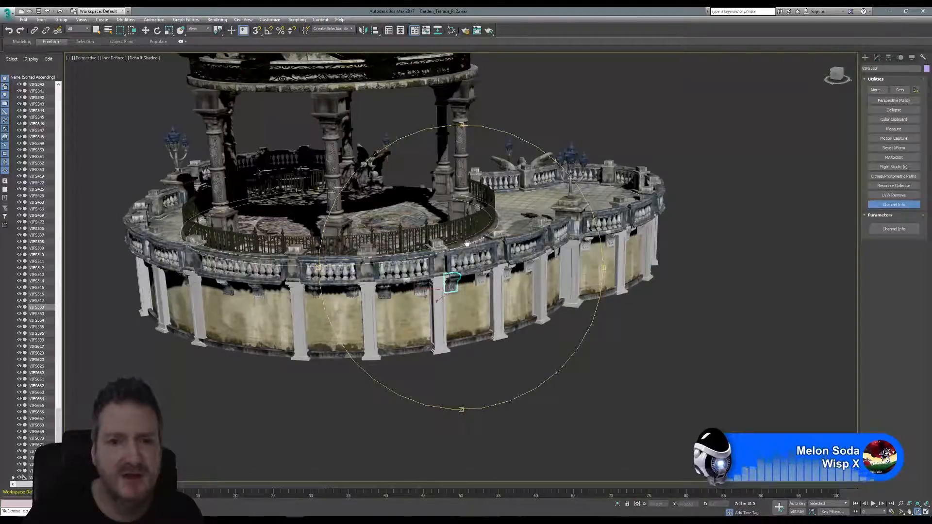
{"action": "left_click_drag", "start_coordinate": [486, 276], "coordinate": [416, 281]}
{"action": "scroll", "coordinate": [460, 246], "scroll_direction": "up", "scroll_amount": 3}
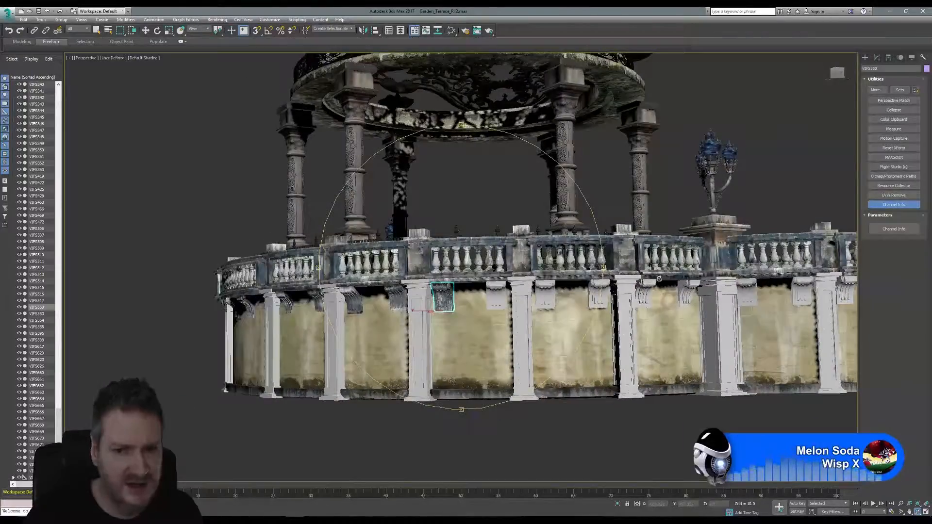
{"action": "mouse_move", "coordinate": [455, 256]}
{"action": "left_mouse_down"}
{"action": "mouse_move", "coordinate": [477, 251]}
{"action": "mouse_move", "coordinate": [467, 250]}
{"action": "left_mouse_up"}
{"action": "scroll", "coordinate": [461, 280], "scroll_direction": "up", "scroll_amount": 3}
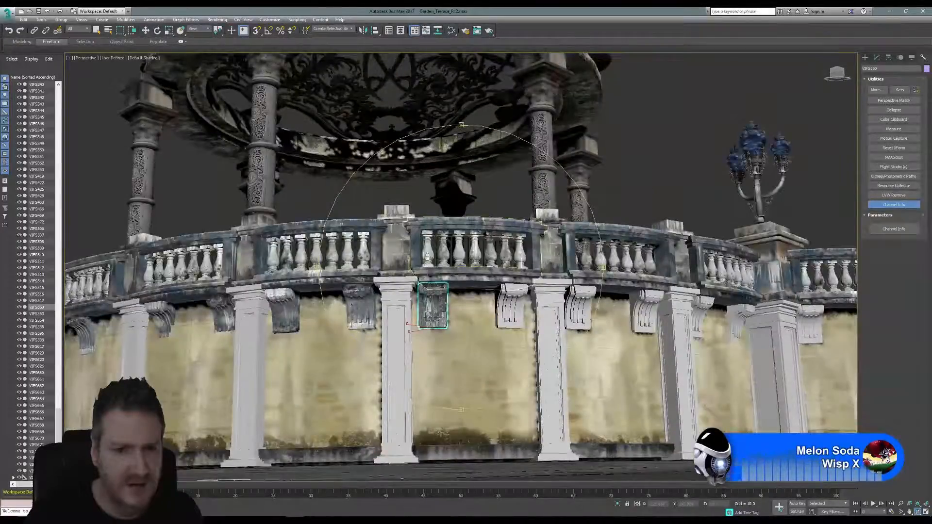
{"action": "middle_click_drag", "start_coordinate": [427, 256], "coordinate": [452, 201]}
{"action": "left_click_drag", "start_coordinate": [452, 201], "coordinate": [423, 241]}
{"action": "scroll", "coordinate": [450, 257], "scroll_direction": "up", "scroll_amount": 3}
{"action": "middle_click_drag", "start_coordinate": [424, 242], "coordinate": [533, 241]}
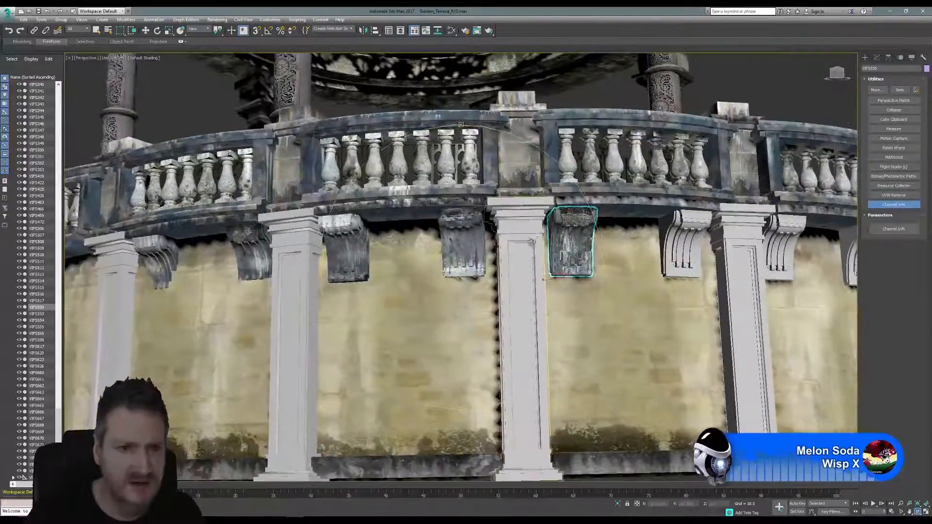
{"action": "scroll", "coordinate": [533, 241], "scroll_direction": "down", "scroll_amount": 5}
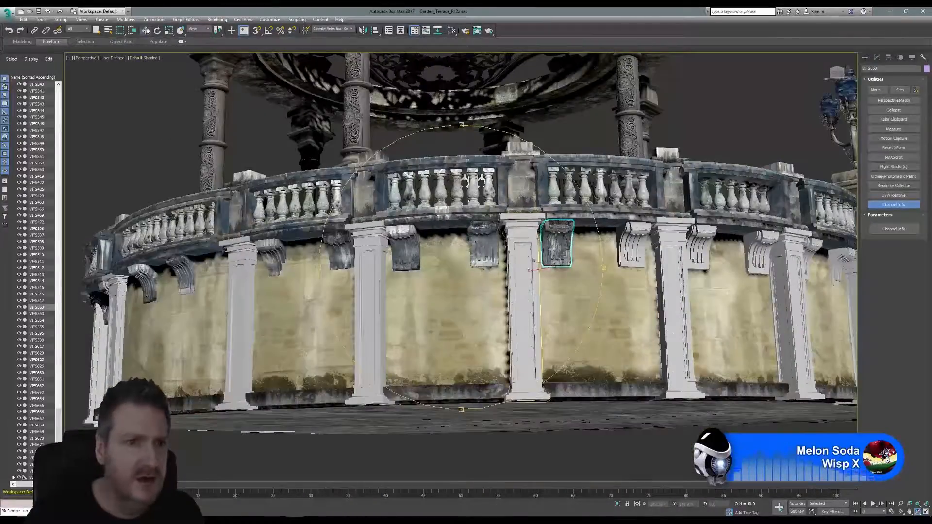
Isolate the textured corbel one bay over together with the merged corbel beyond the pillar, and clear the selection.
{"action": "key", "text": "w"}
{"action": "left_click", "coordinate": [341, 254]}
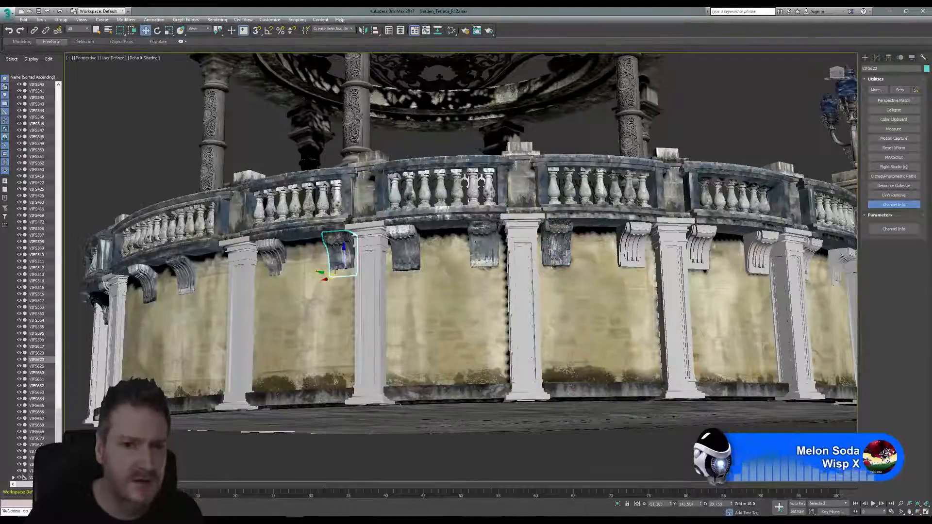
{"action": "left_click", "coordinate": [557, 245], "text": "ctrl"}
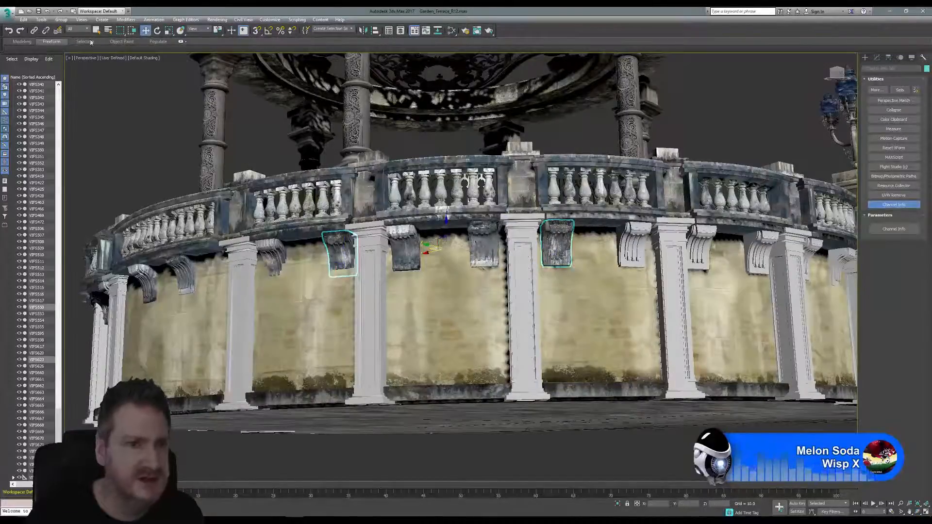
{"action": "left_click", "coordinate": [41, 20]}
{"action": "left_click", "coordinate": [73, 90]}
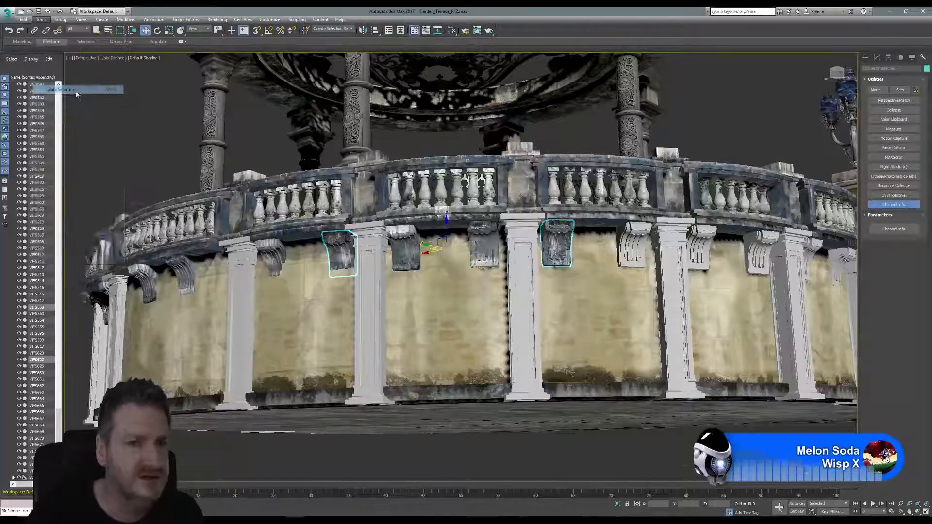
{"action": "left_click", "coordinate": [428, 229]}
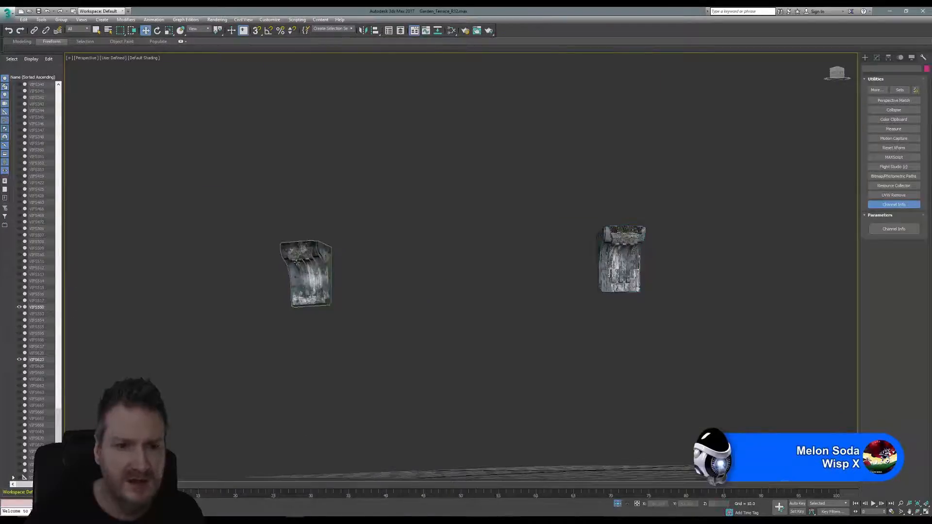
Examine the texture on the merged corbel up close and compare it with the other isolated corbel.
{"action": "scroll", "coordinate": [600, 253], "scroll_direction": "up", "scroll_amount": 3}
{"action": "middle_click_drag", "start_coordinate": [600, 253], "coordinate": [638, 247]}
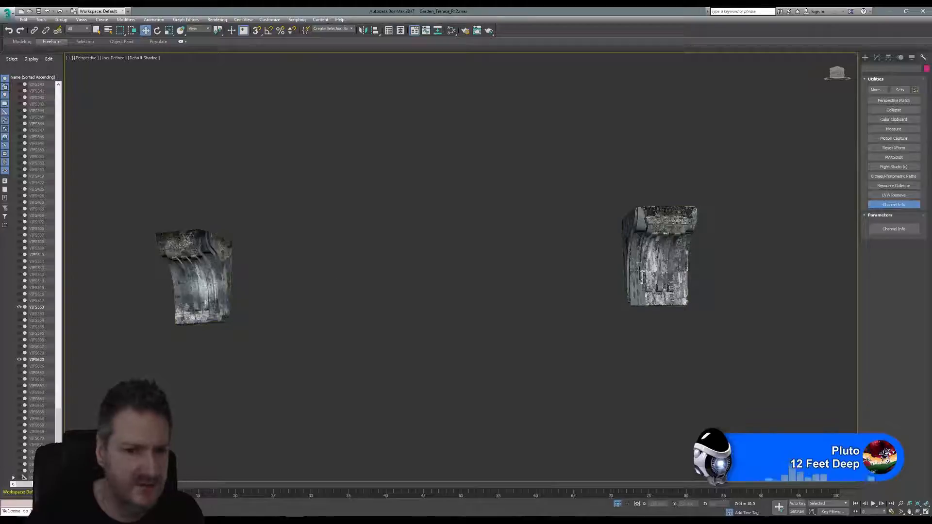
{"action": "scroll", "coordinate": [663, 201], "scroll_direction": "up", "scroll_amount": 5}
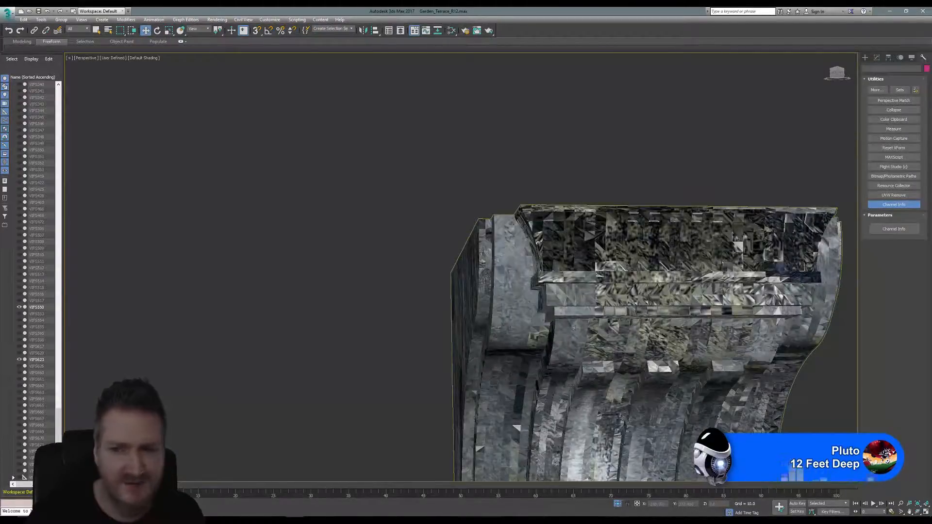
{"action": "scroll", "coordinate": [575, 327], "scroll_direction": "down", "scroll_amount": 4}
{"action": "middle_click_drag", "start_coordinate": [575, 301], "coordinate": [578, 238]}
{"action": "scroll", "coordinate": [500, 249], "scroll_direction": "down", "scroll_amount": 4}
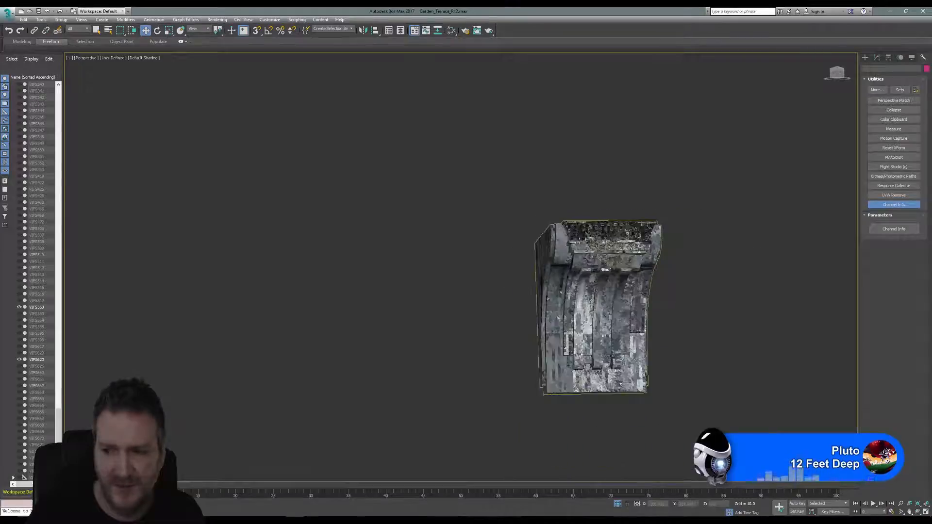
{"action": "middle_click_drag", "start_coordinate": [498, 250], "coordinate": [564, 248]}
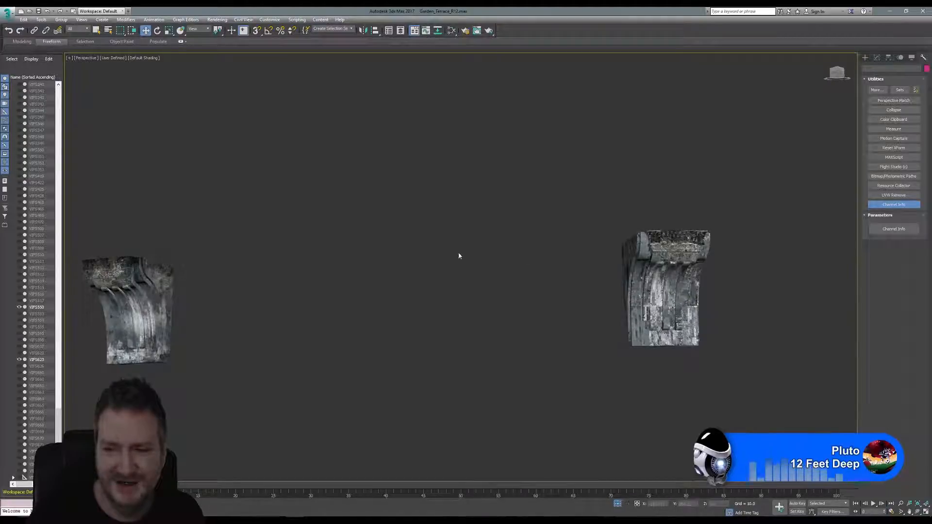
{"action": "middle_click_drag", "start_coordinate": [441, 256], "coordinate": [464, 256]}
Clone the correctly textured corbel as a Copy in the maximized Top view and move it beside the merged corbel.
{"action": "left_click", "coordinate": [159, 290]}
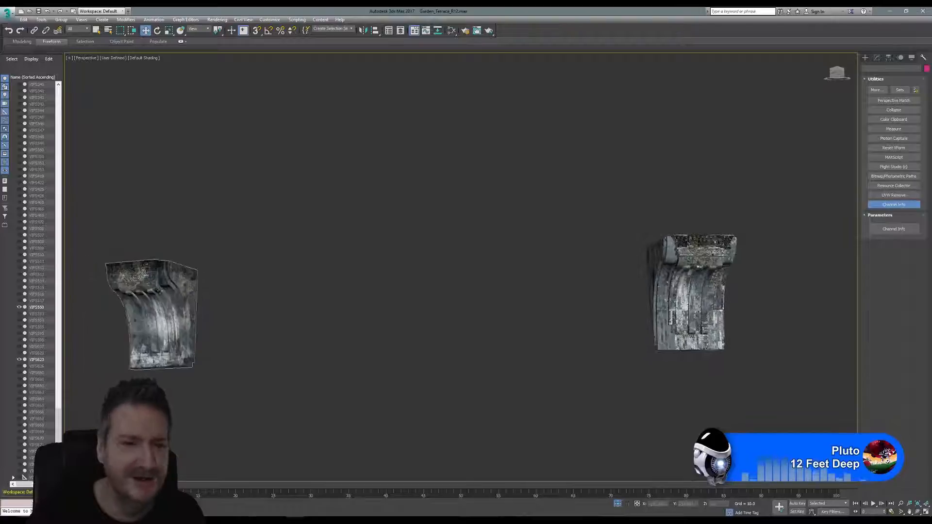
{"action": "left_click", "coordinate": [166, 287]}
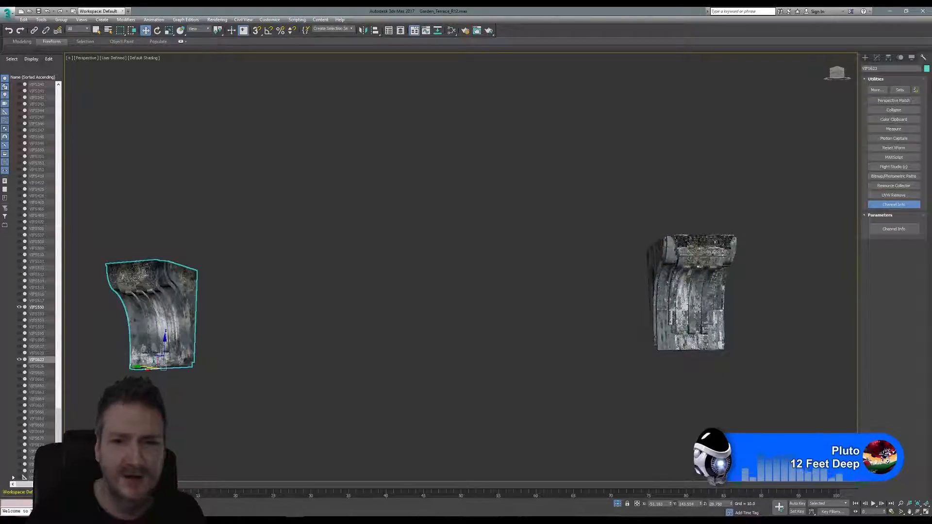
{"action": "left_click", "coordinate": [925, 513]}
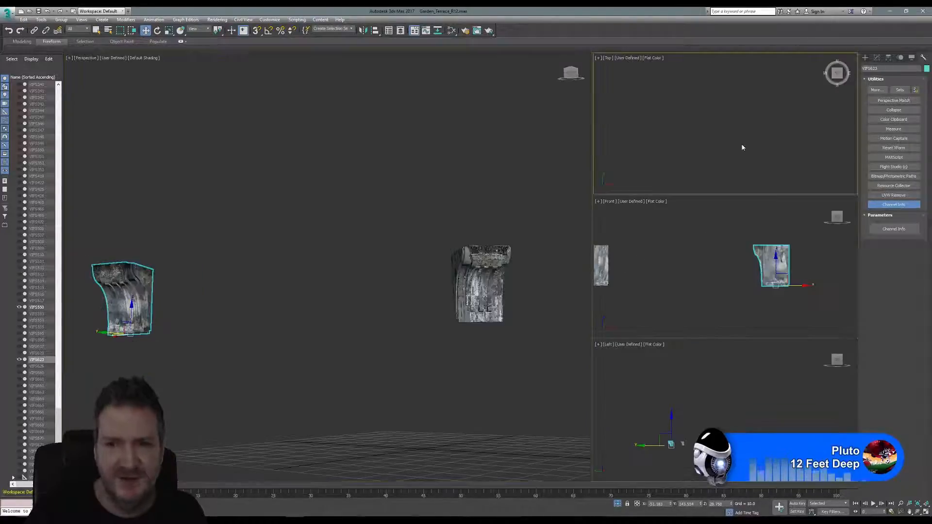
{"action": "left_click", "coordinate": [925, 513]}
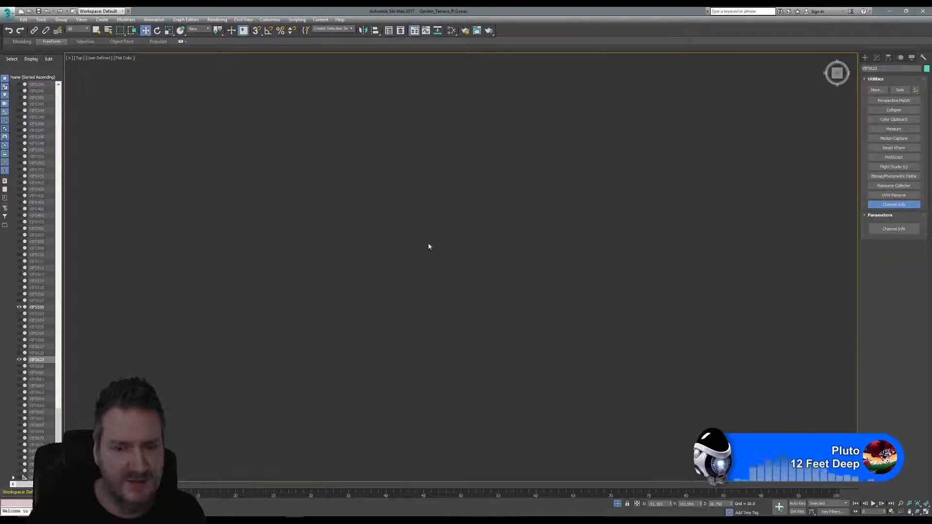
{"action": "middle_click_drag", "start_coordinate": [476, 257], "coordinate": [458, 258]}
{"action": "scroll", "coordinate": [464, 270], "scroll_direction": "down", "scroll_amount": 6}
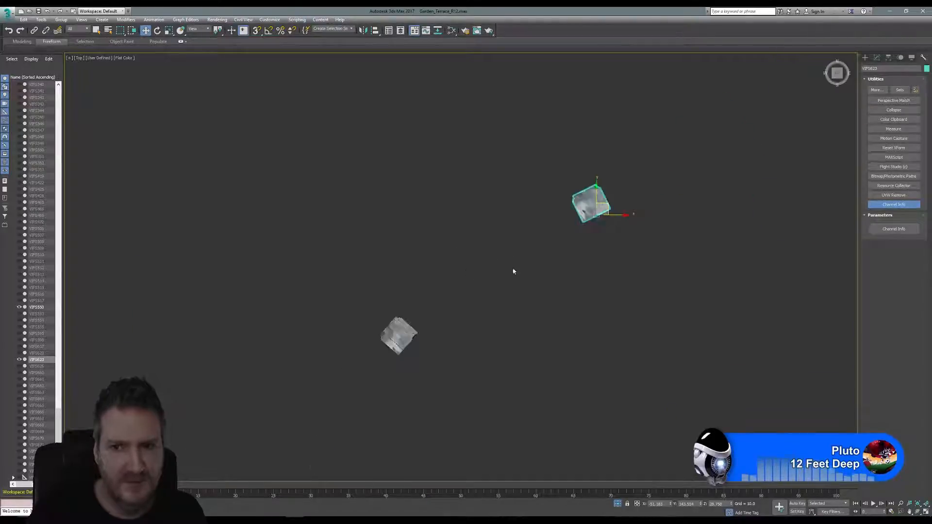
{"action": "middle_click_drag", "start_coordinate": [541, 238], "coordinate": [520, 235]}
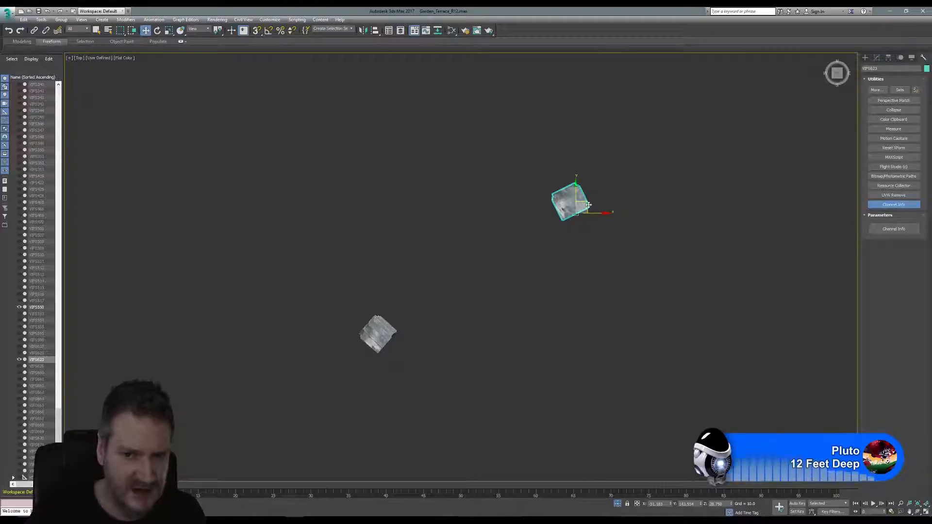
{"action": "left_click_drag", "start_coordinate": [588, 205], "coordinate": [445, 168], "text": "shift"}
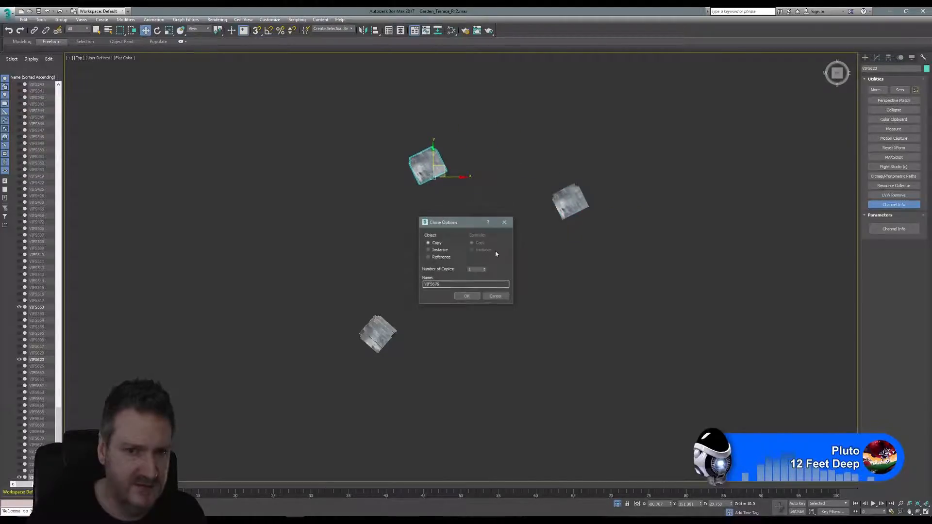
{"action": "left_click", "coordinate": [467, 297]}
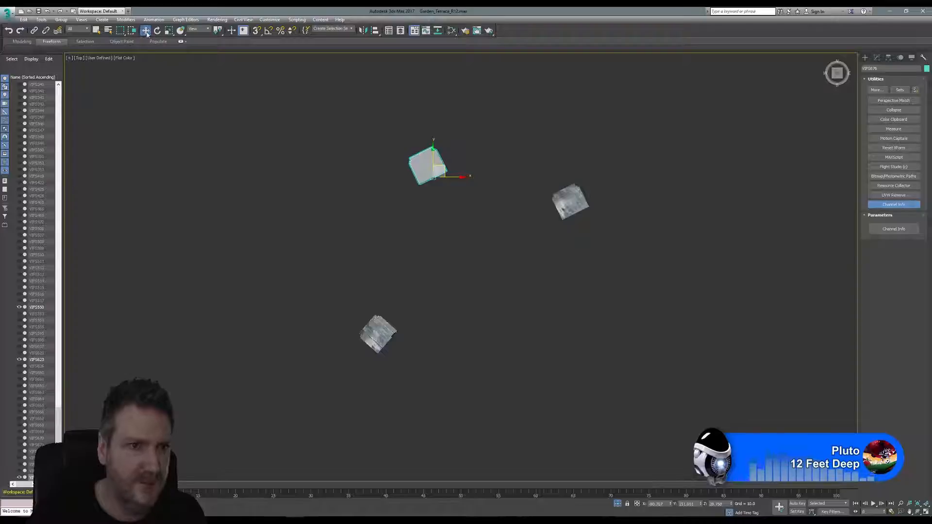
{"action": "left_click_drag", "start_coordinate": [441, 167], "coordinate": [365, 300]}
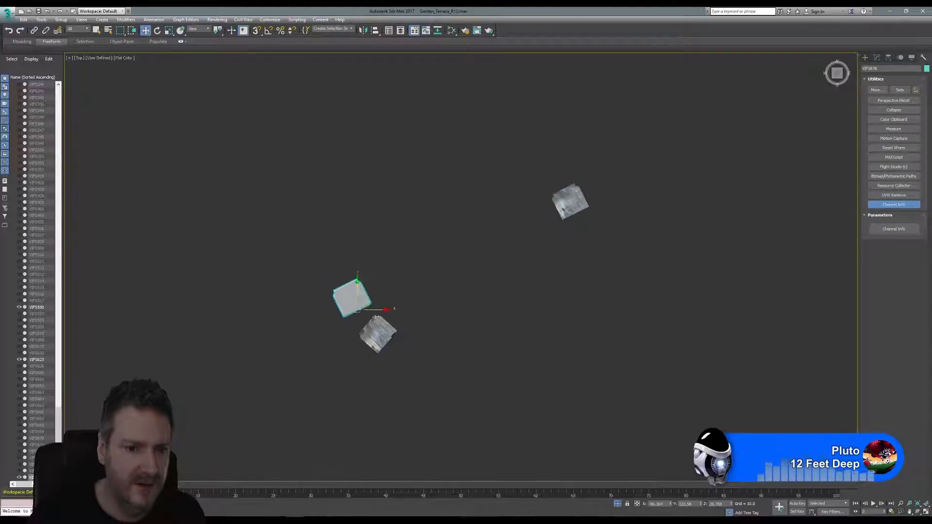
Center the copied corbel's pivot to the object and rotate the copy to match the merged corbel's orientation.
{"action": "scroll", "coordinate": [372, 313], "scroll_direction": "up", "scroll_amount": 5}
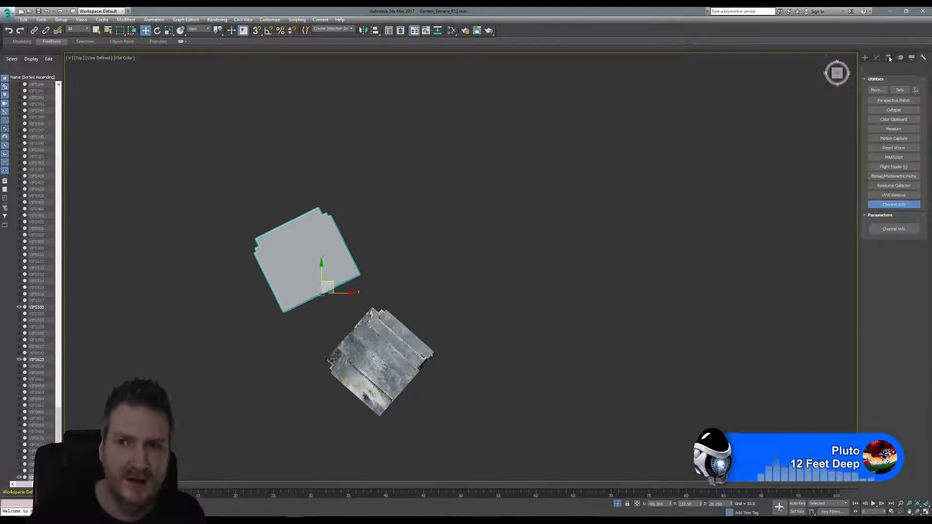
{"action": "left_click", "coordinate": [888, 57]}
{"action": "left_click", "coordinate": [894, 107]}
{"action": "left_click", "coordinate": [892, 145]}
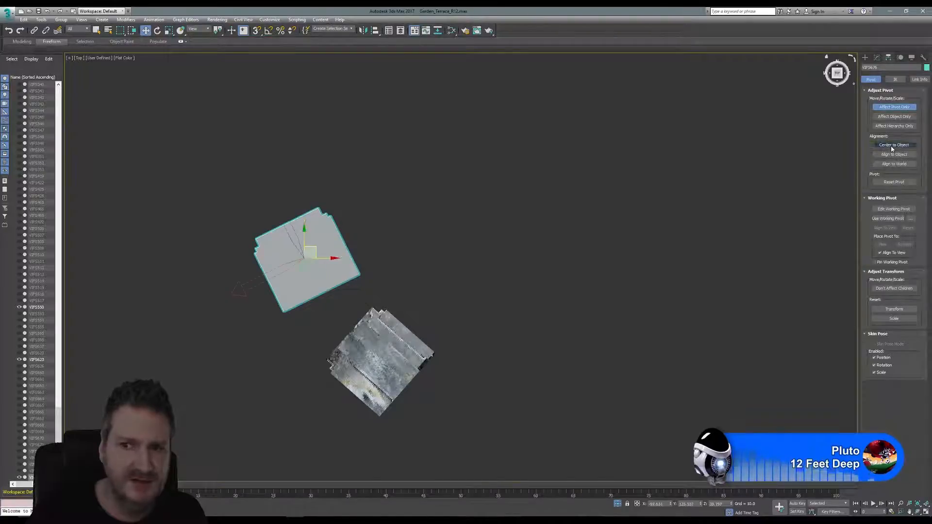
{"action": "left_click", "coordinate": [889, 109]}
{"action": "left_click", "coordinate": [156, 30]}
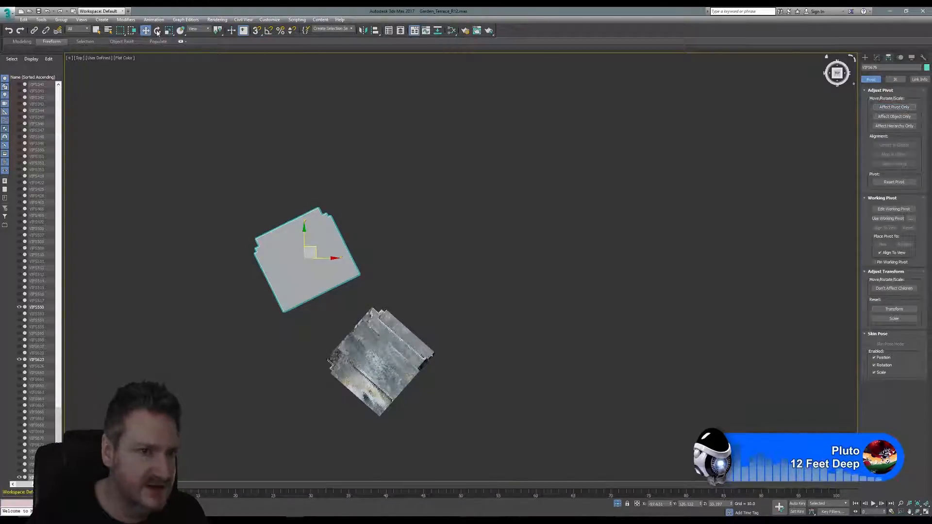
{"action": "left_click_drag", "start_coordinate": [285, 243], "coordinate": [273, 255]}
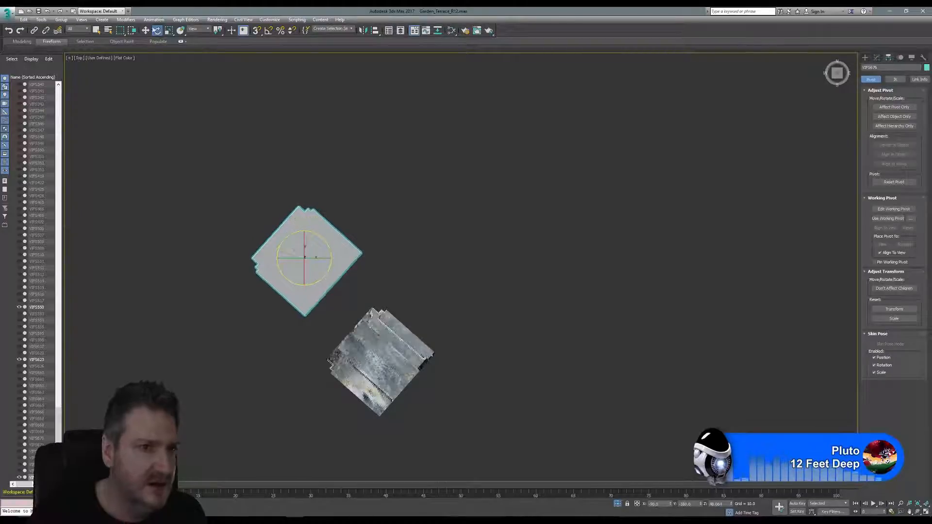
Move the rotated copy exactly over the merged corbel and append N to the copy's name.
{"action": "left_click", "coordinate": [146, 31]}
{"action": "middle_click_drag", "start_coordinate": [374, 200], "coordinate": [415, 155]}
{"action": "scroll", "coordinate": [497, 192], "scroll_direction": "up", "scroll_amount": 3}
{"action": "left_click_drag", "start_coordinate": [361, 166], "coordinate": [465, 309]}
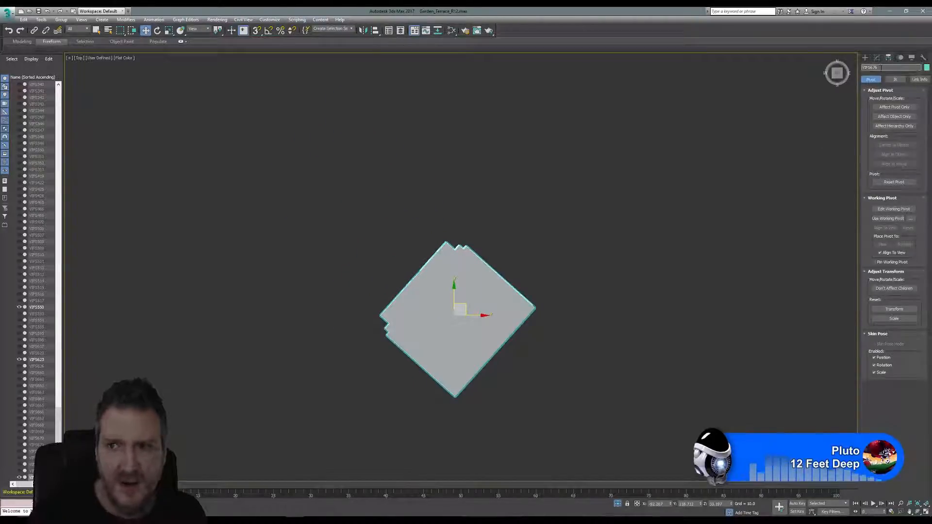
{"action": "left_click", "coordinate": [881, 68]}
{"action": "type", "text": "N"}
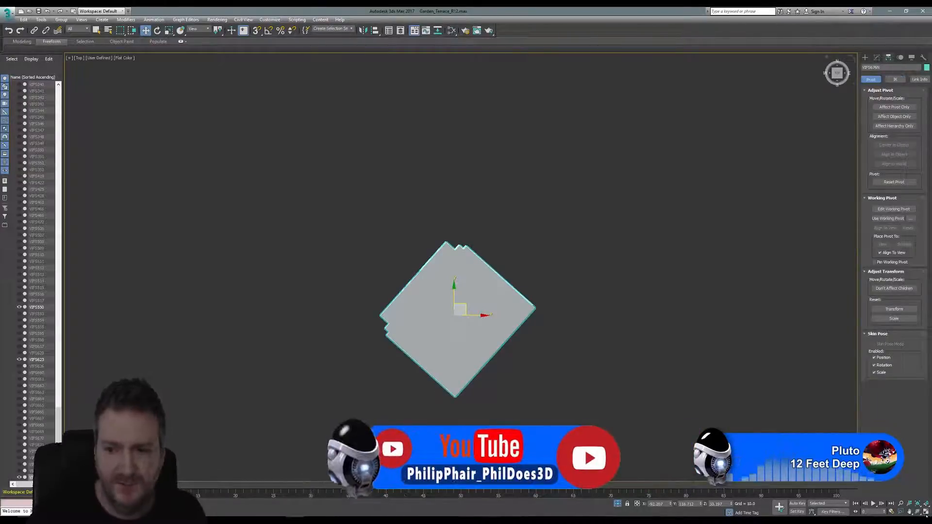
Delete the badly textured merged corbel beneath the copy and end isolation to show the whole terrace.
{"action": "key", "text": "alt+w"}
{"action": "middle_click_drag", "start_coordinate": [408, 282], "coordinate": [317, 327]}
{"action": "scroll", "coordinate": [369, 320], "scroll_direction": "up", "scroll_amount": 2}
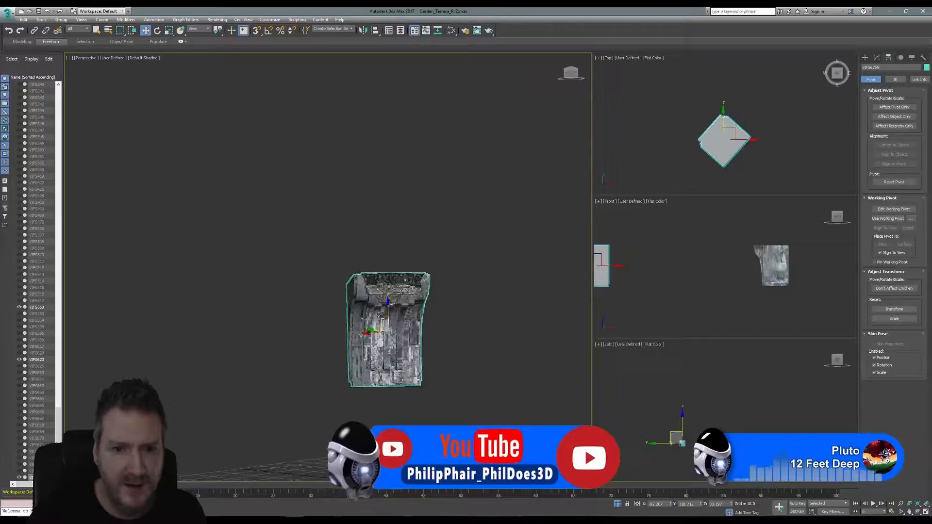
{"action": "left_click", "coordinate": [388, 300]}
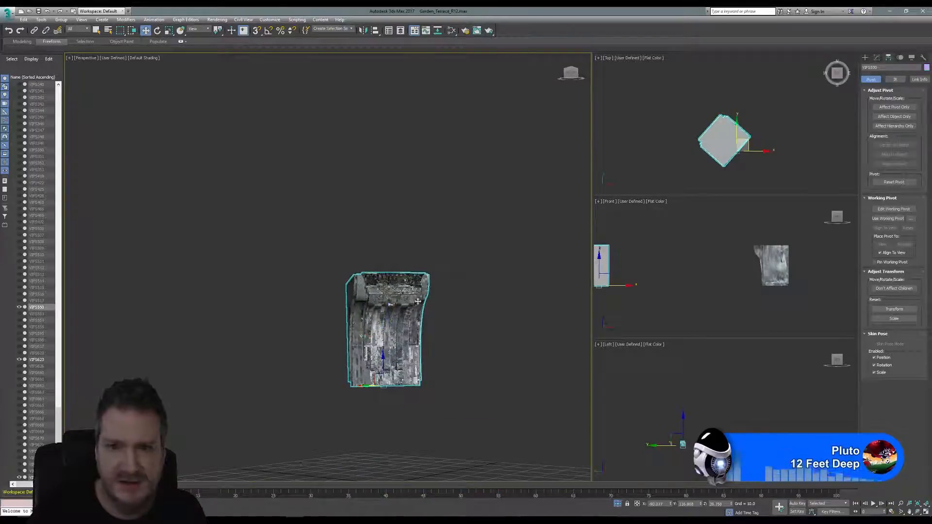
{"action": "key", "text": "Delete"}
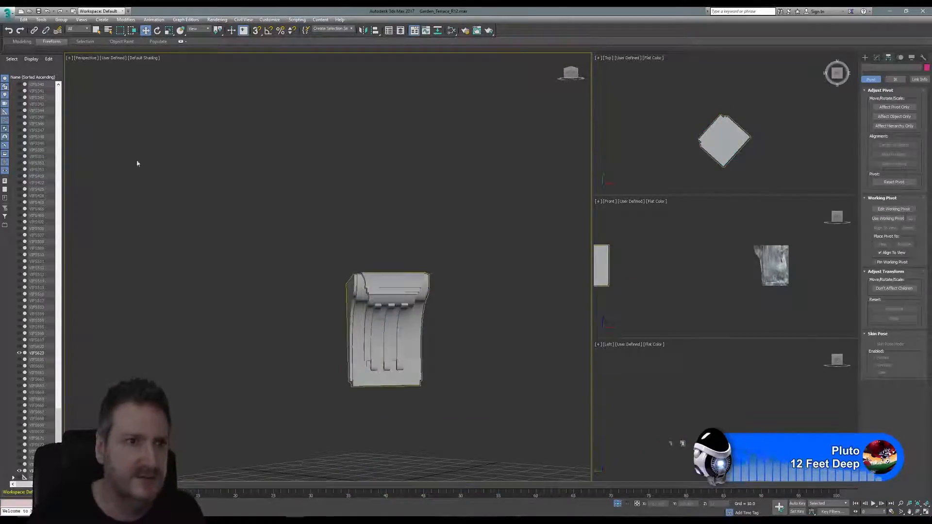
{"action": "left_click", "coordinate": [40, 19]}
{"action": "left_click", "coordinate": [69, 99]}
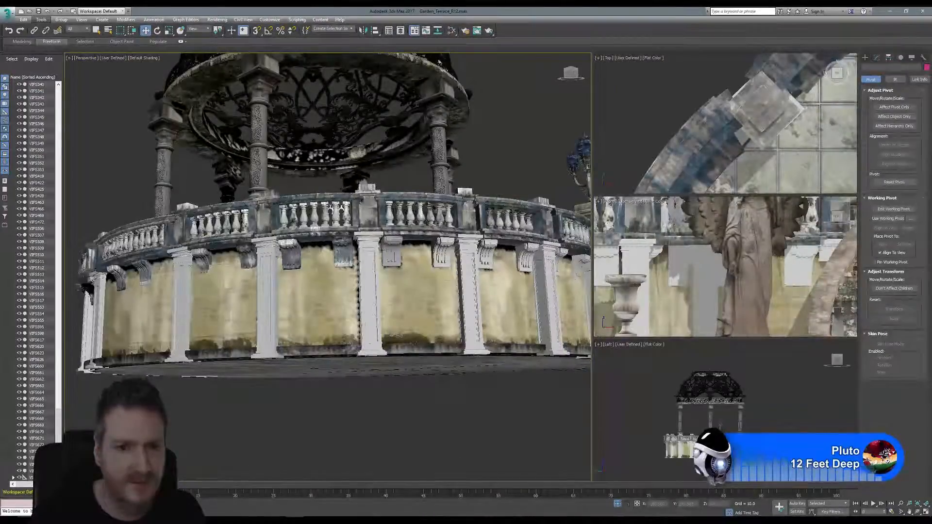
Select a correctly textured corbel beneath the balustrade and copy its 1:map channel in Map Channel Info.
{"action": "scroll", "coordinate": [397, 229], "scroll_direction": "up", "scroll_amount": 2}
{"action": "scroll", "coordinate": [393, 241], "scroll_direction": "up", "scroll_amount": 3}
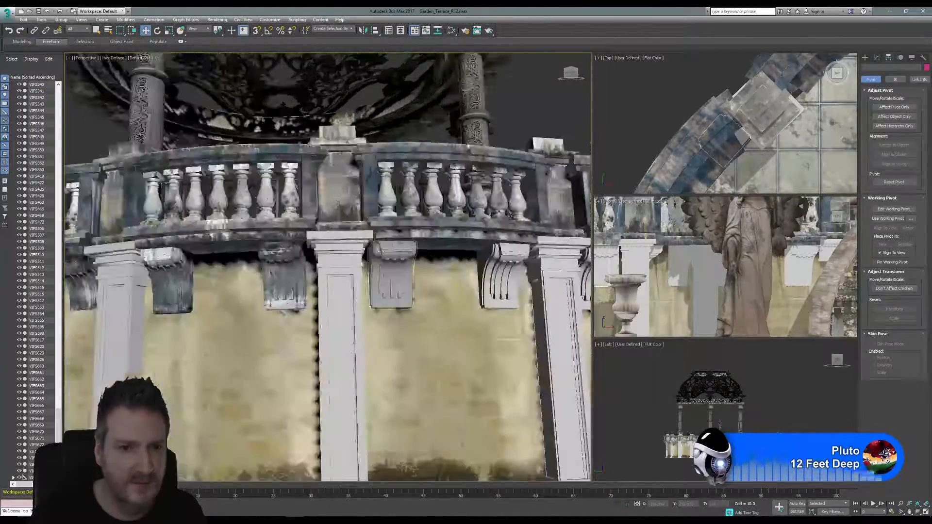
{"action": "left_click", "coordinate": [99, 281]}
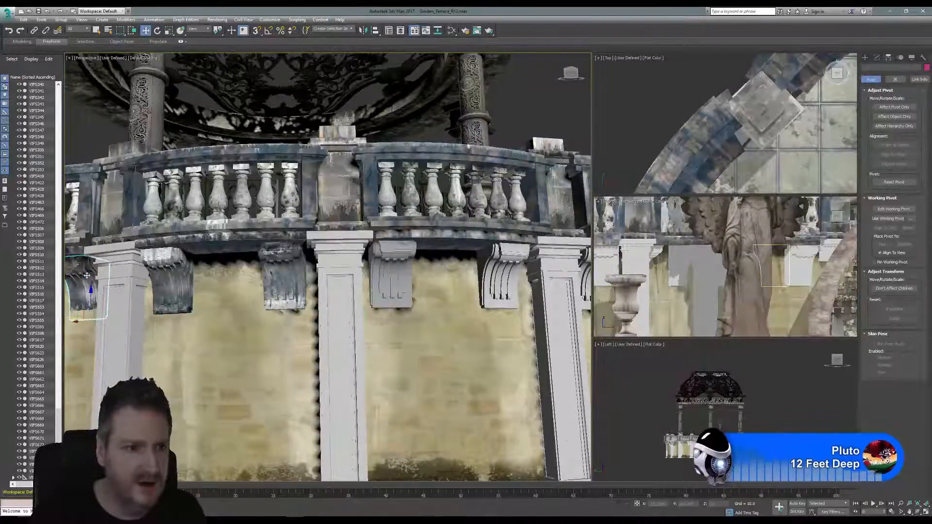
{"action": "left_click", "coordinate": [924, 58]}
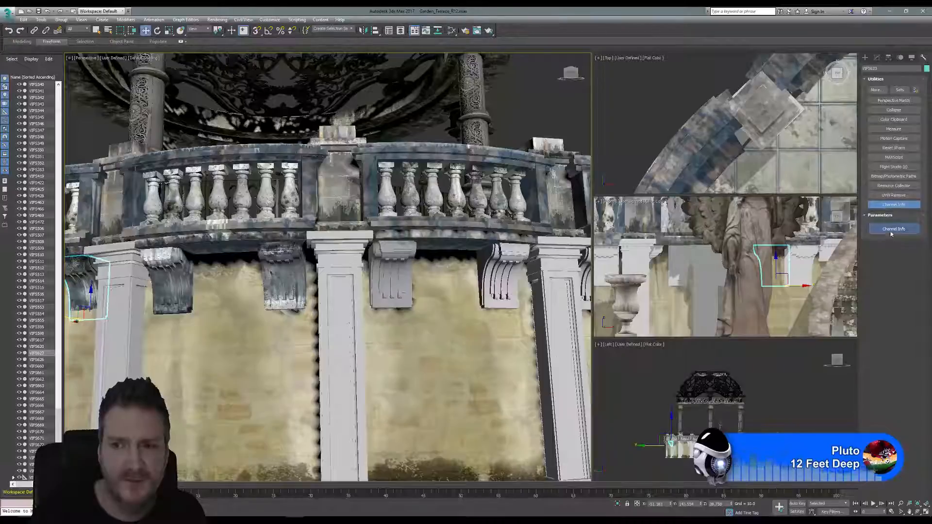
{"action": "left_click", "coordinate": [891, 232]}
{"action": "right_click", "coordinate": [55, 82]}
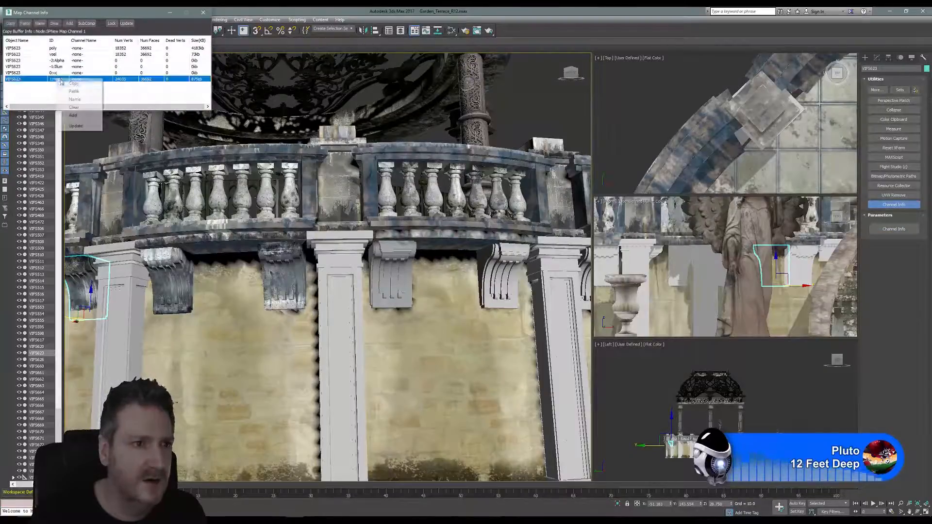
{"action": "left_click", "coordinate": [68, 86]}
Paste the copied UV channel onto the 1:map channel of the replacement corbel and close Map Channel Info.
{"action": "left_click", "coordinate": [404, 254]}
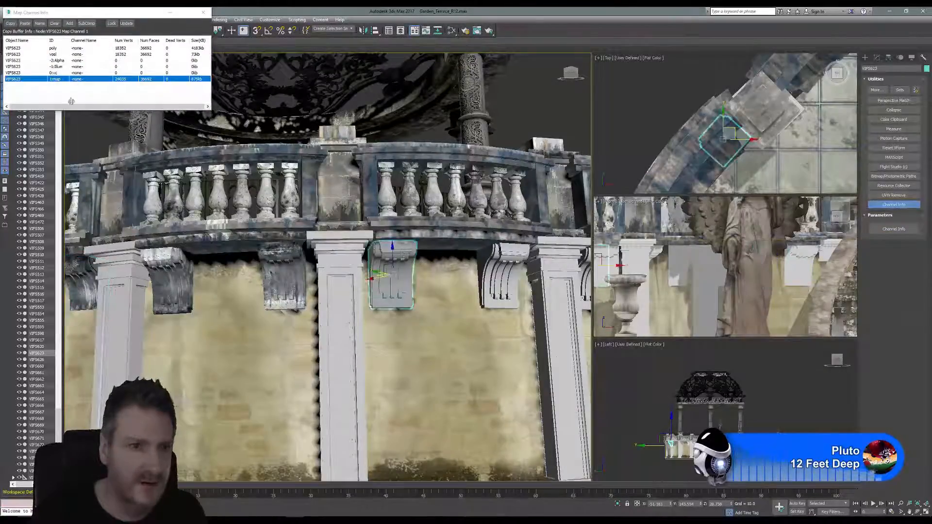
{"action": "right_click", "coordinate": [63, 82]}
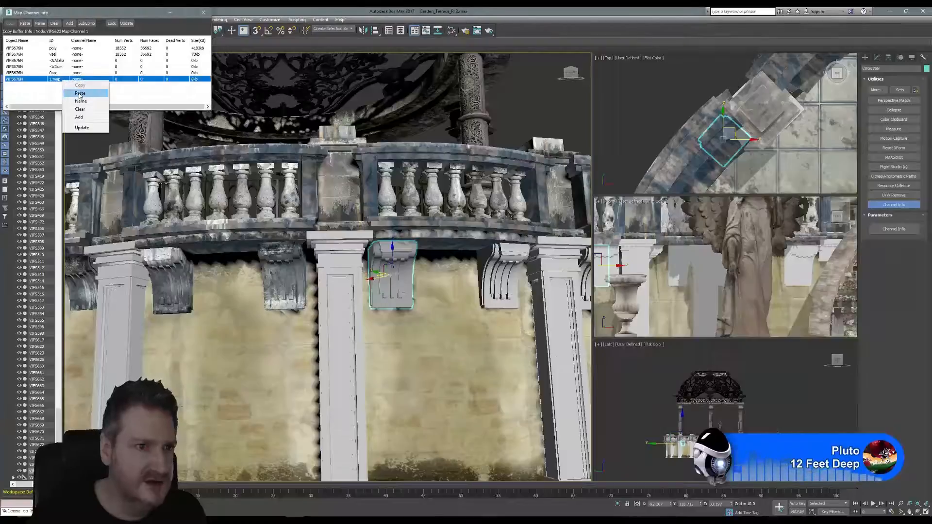
{"action": "left_click", "coordinate": [73, 92]}
{"action": "left_click", "coordinate": [88, 47]}
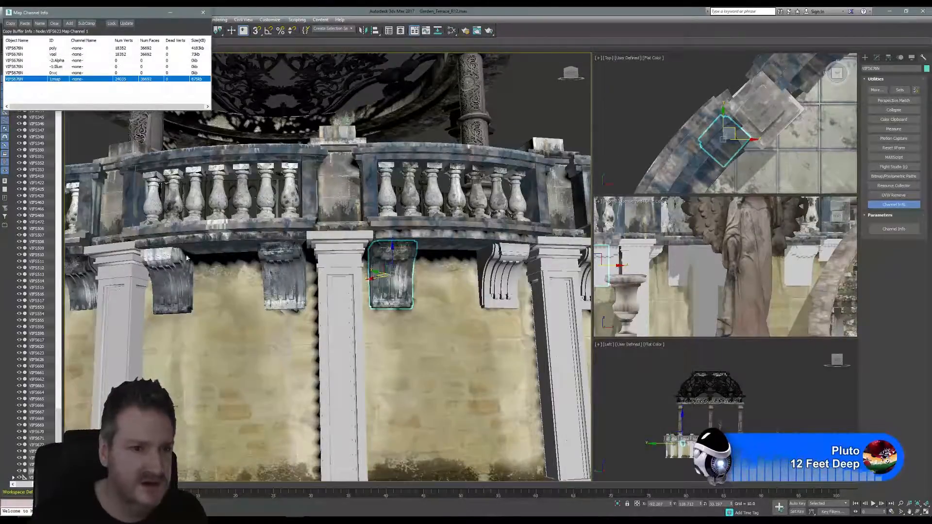
{"action": "left_click", "coordinate": [203, 12]}
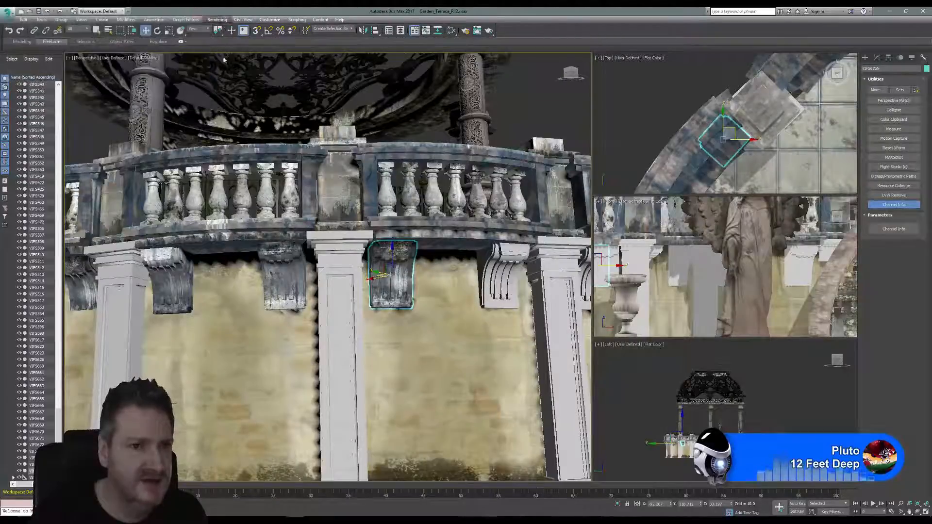
Select all the separate pieces of the next untextured corbel in the same wall bay and isolate them.
{"action": "middle_click_drag", "start_coordinate": [330, 190], "coordinate": [273, 183]}
{"action": "scroll", "coordinate": [273, 183], "scroll_direction": "down", "scroll_amount": 3}
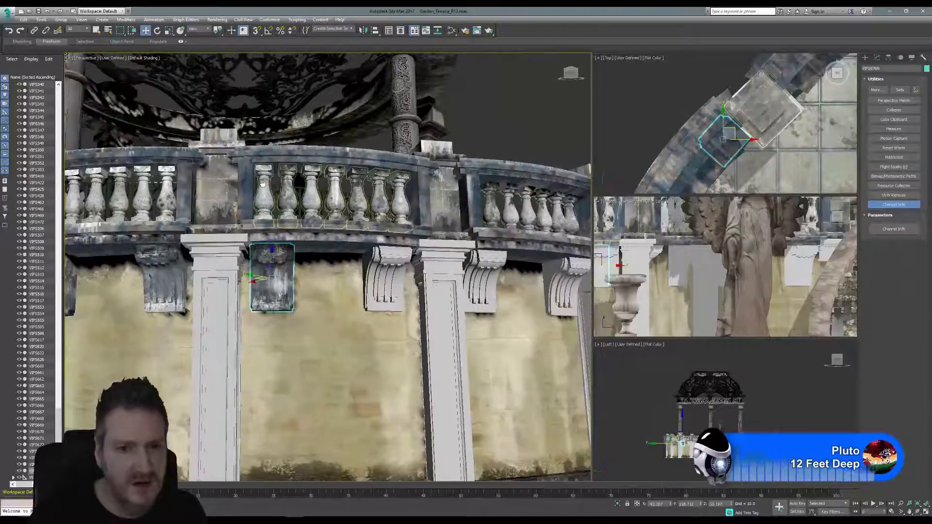
{"action": "scroll", "coordinate": [274, 182], "scroll_direction": "down", "scroll_amount": 2}
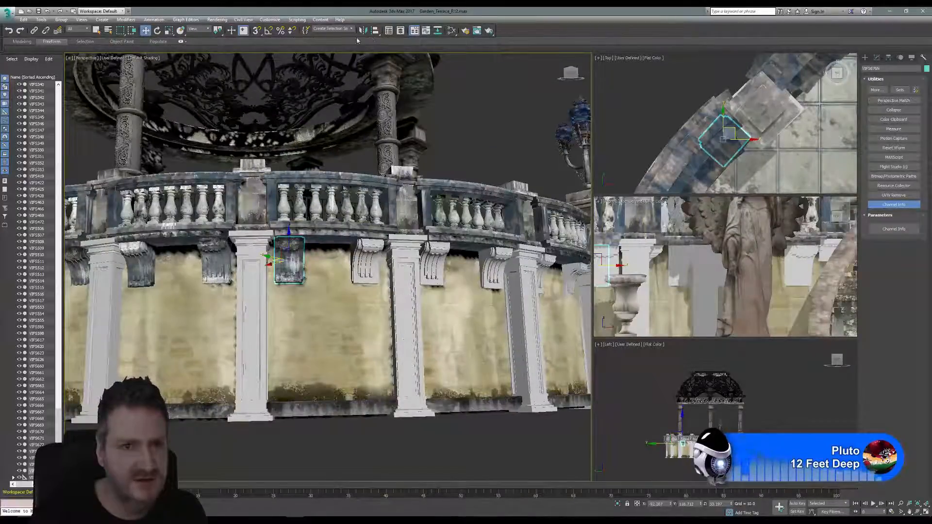
{"action": "left_click", "coordinate": [916, 513]}
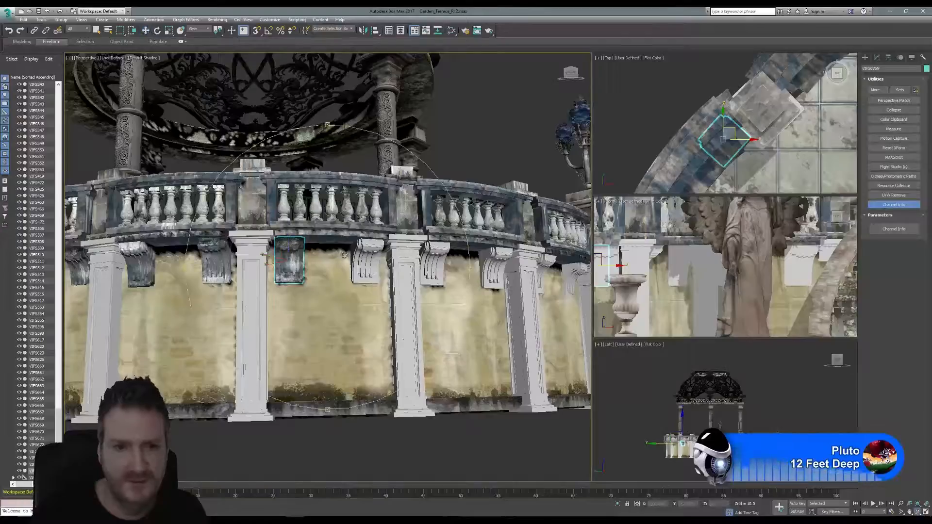
{"action": "left_click_drag", "start_coordinate": [364, 252], "coordinate": [320, 268]}
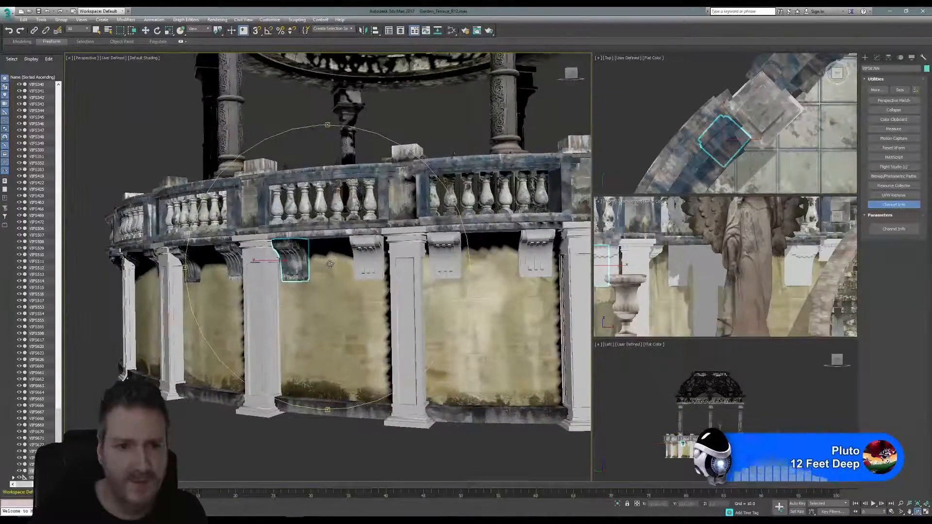
{"action": "scroll", "coordinate": [383, 260], "scroll_direction": "up", "scroll_amount": 4}
{"action": "left_click", "coordinate": [97, 31]}
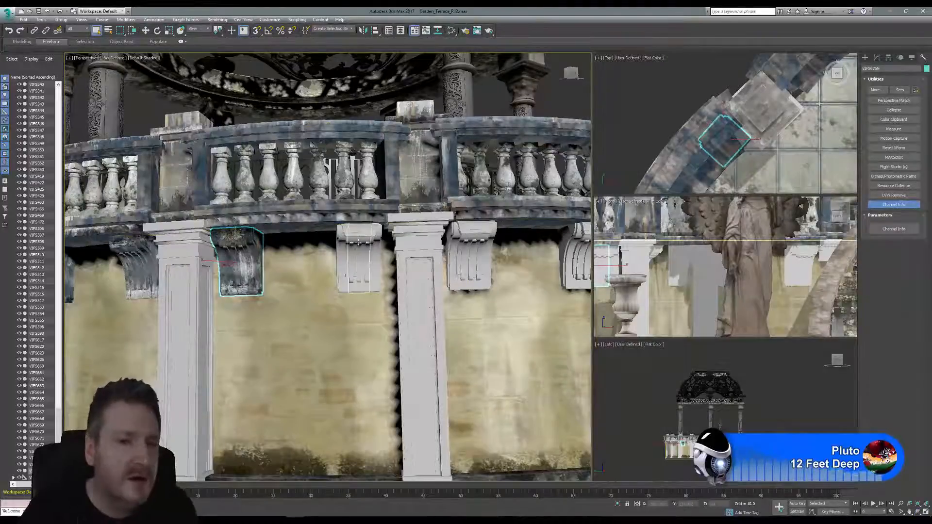
{"action": "left_click", "coordinate": [342, 245]}
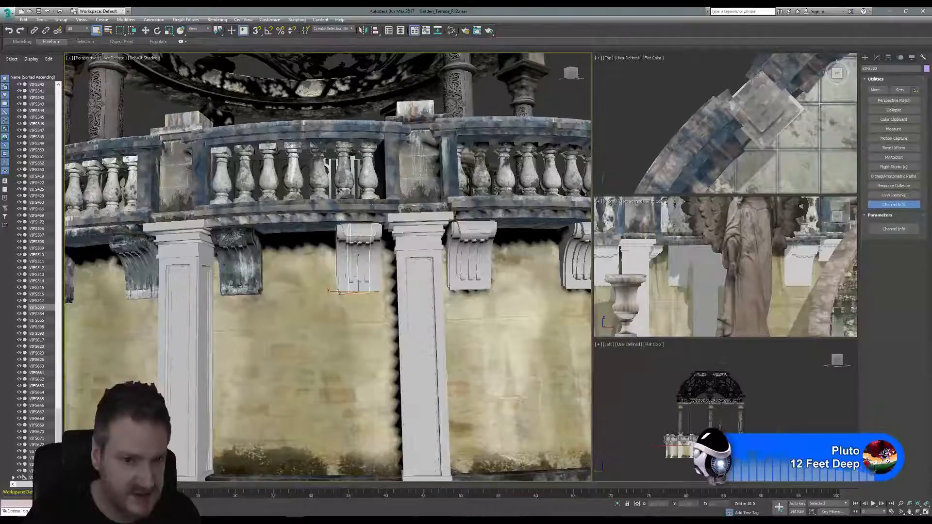
{"action": "left_click", "coordinate": [376, 245], "text": "ctrl"}
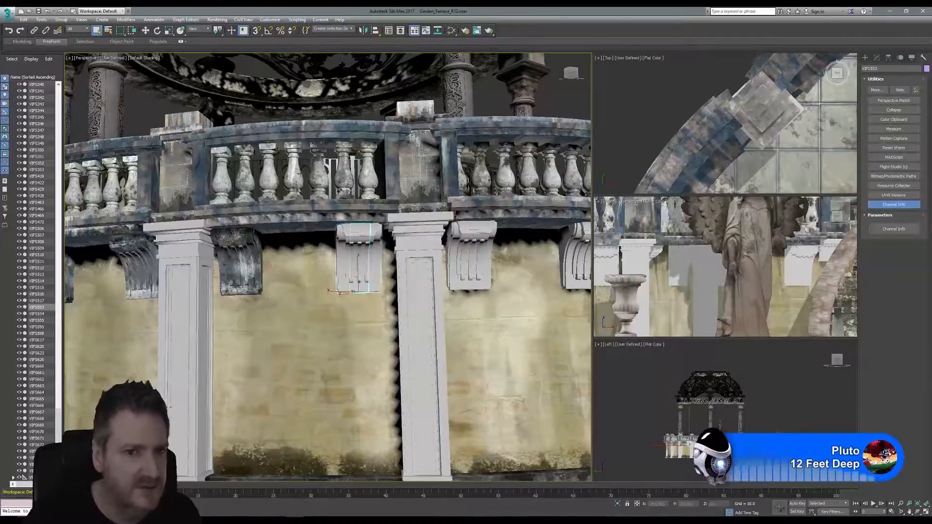
{"action": "left_click", "coordinate": [43, 20]}
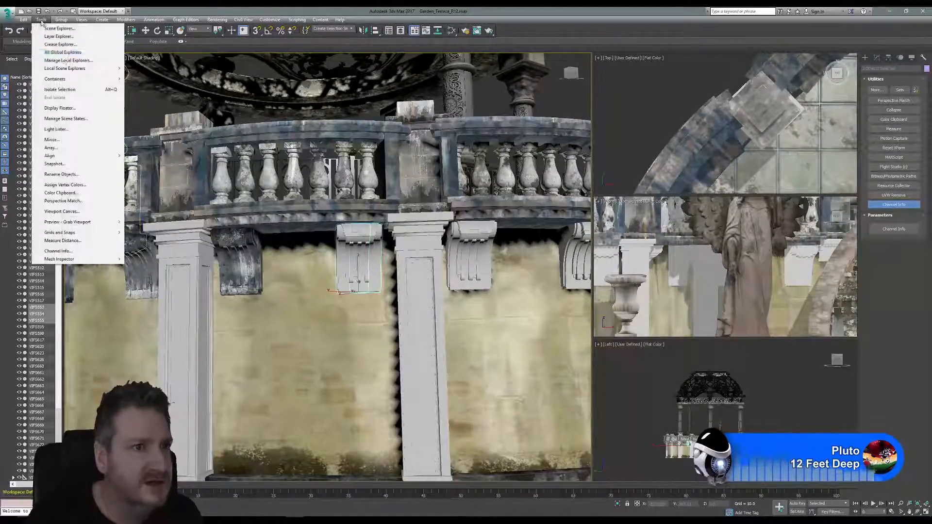
{"action": "left_click", "coordinate": [62, 90]}
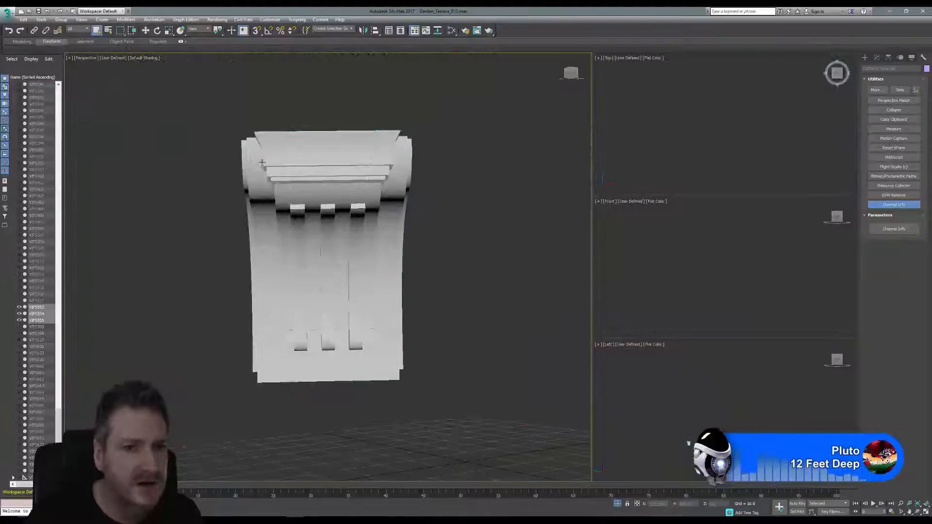
Merge the isolated corbel pieces by converting one to Editable Poly and attaching the others with Match Material IDs to Material, and end isolation.
{"action": "left_click", "coordinate": [878, 58]}
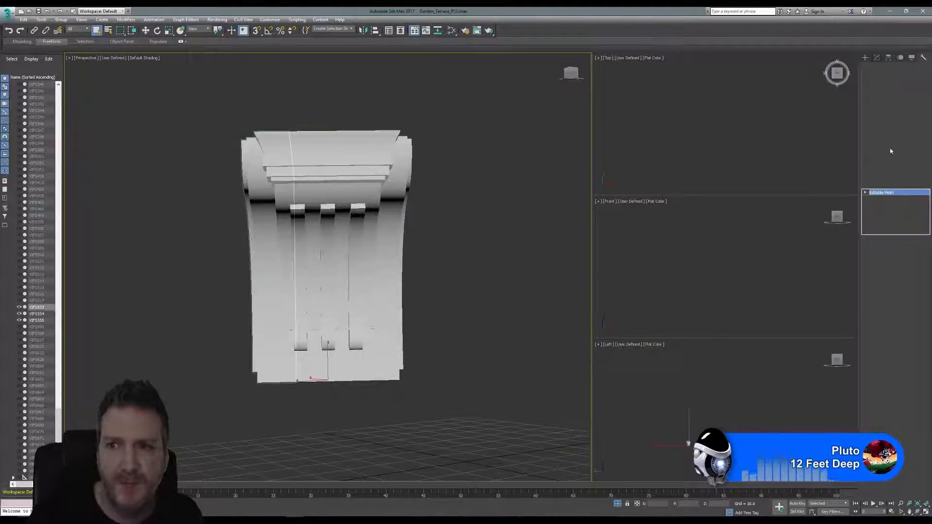
{"action": "right_click", "coordinate": [881, 192]}
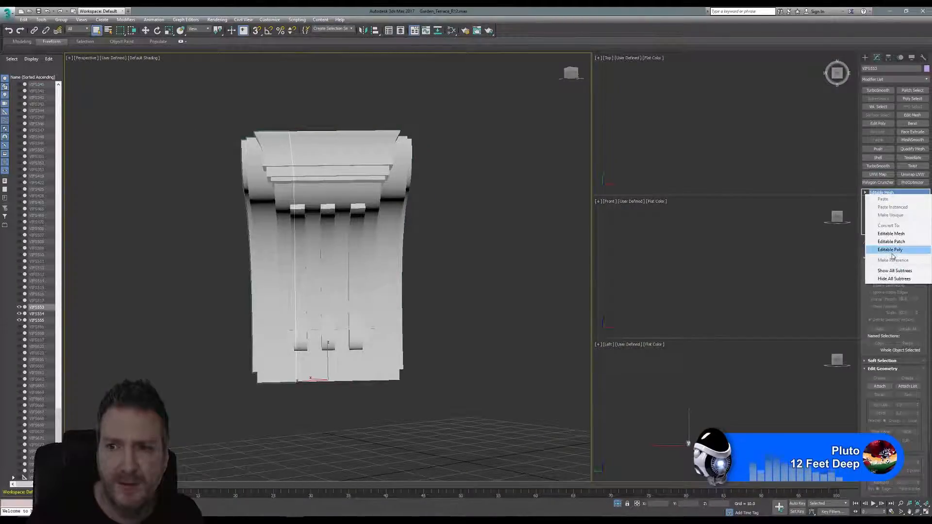
{"action": "left_click", "coordinate": [890, 249]}
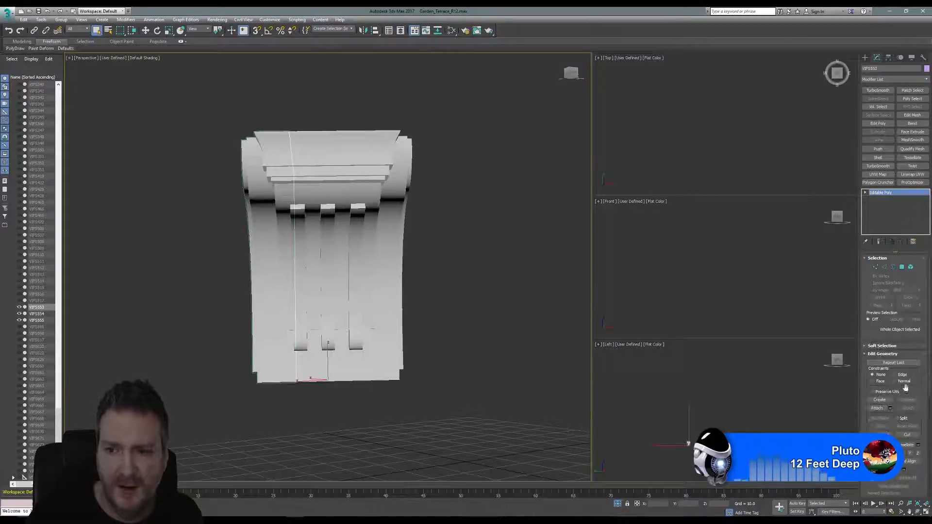
{"action": "left_click", "coordinate": [880, 409]}
{"action": "left_click", "coordinate": [330, 226]}
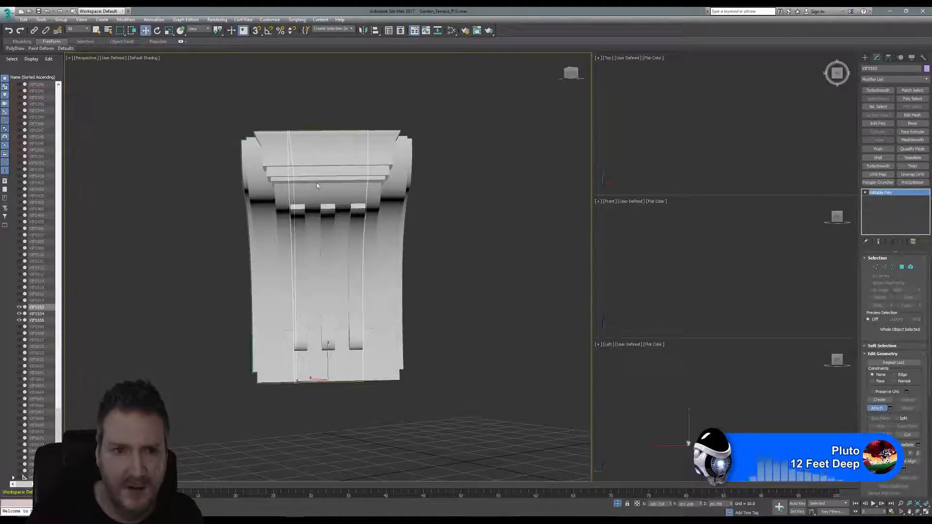
{"action": "left_click", "coordinate": [507, 256]}
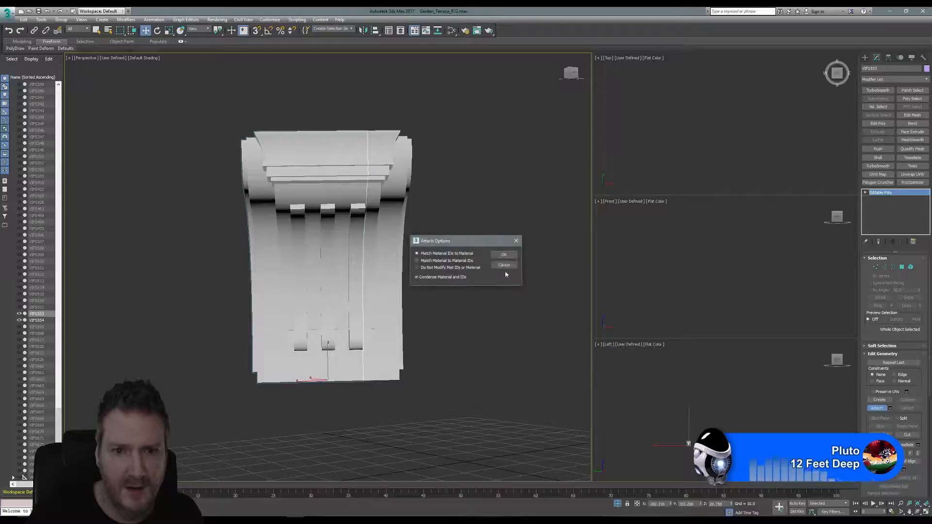
{"action": "left_click", "coordinate": [508, 257]}
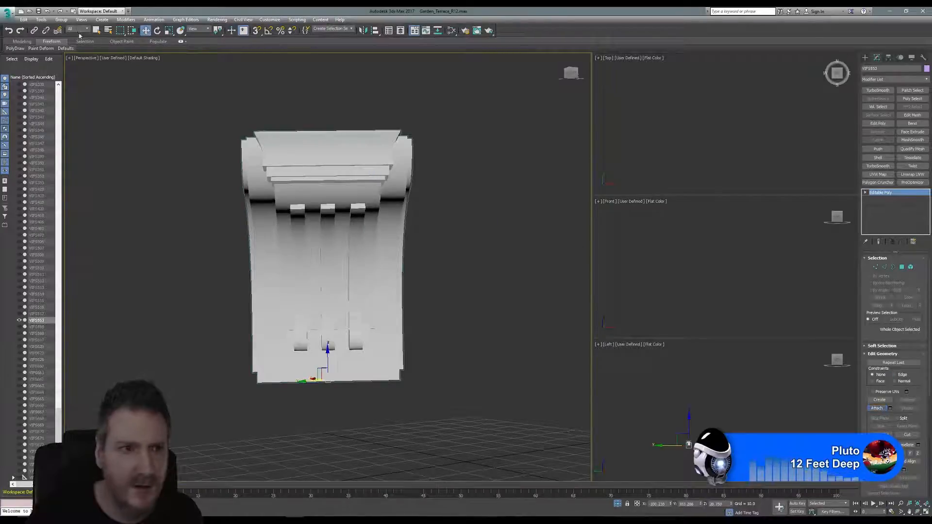
{"action": "left_click", "coordinate": [41, 20]}
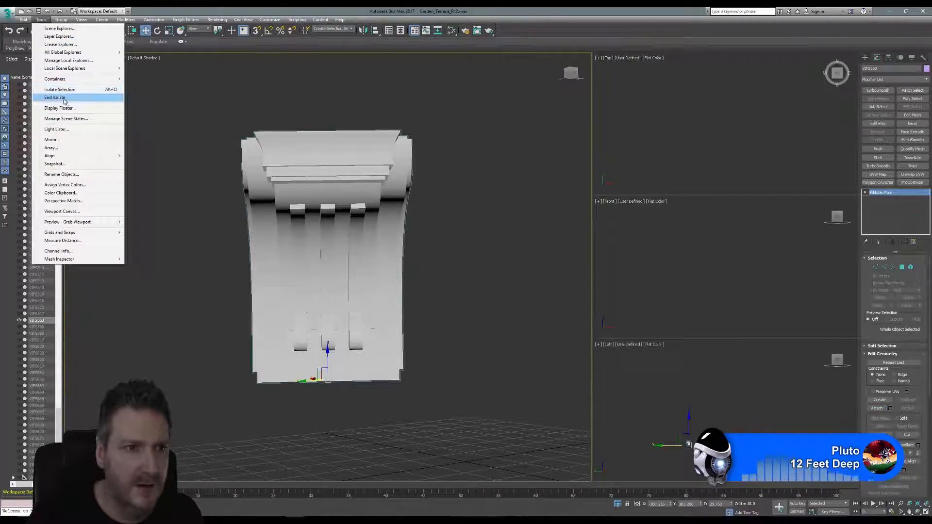
{"action": "left_click", "coordinate": [64, 99]}
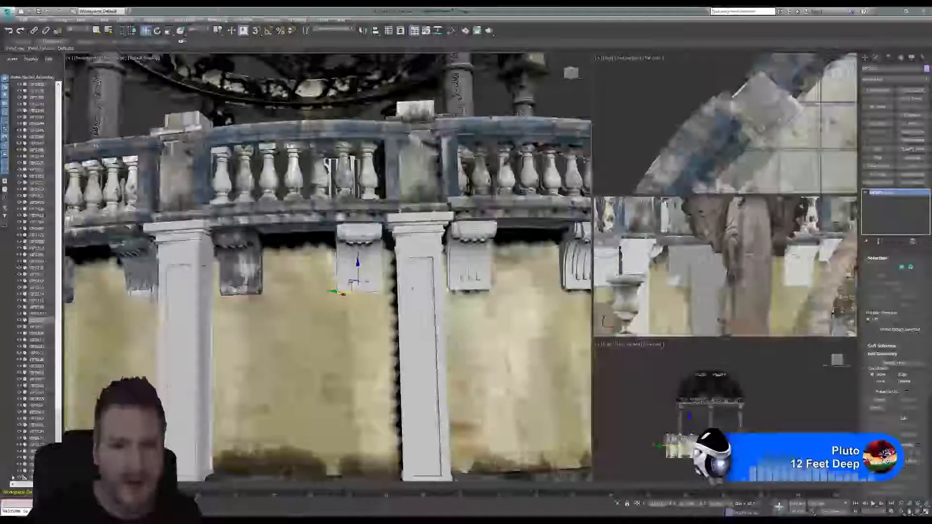
Select the textured replacement corbel in the same bay and copy its 1:map channel in Map Channel Info.
{"action": "left_click", "coordinate": [238, 240]}
{"action": "left_click", "coordinate": [238, 241]}
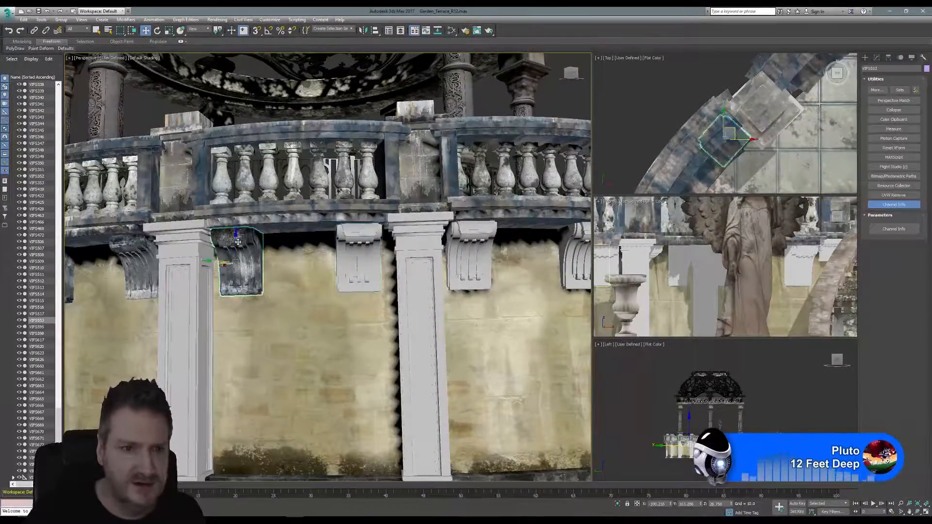
{"action": "left_click", "coordinate": [895, 230]}
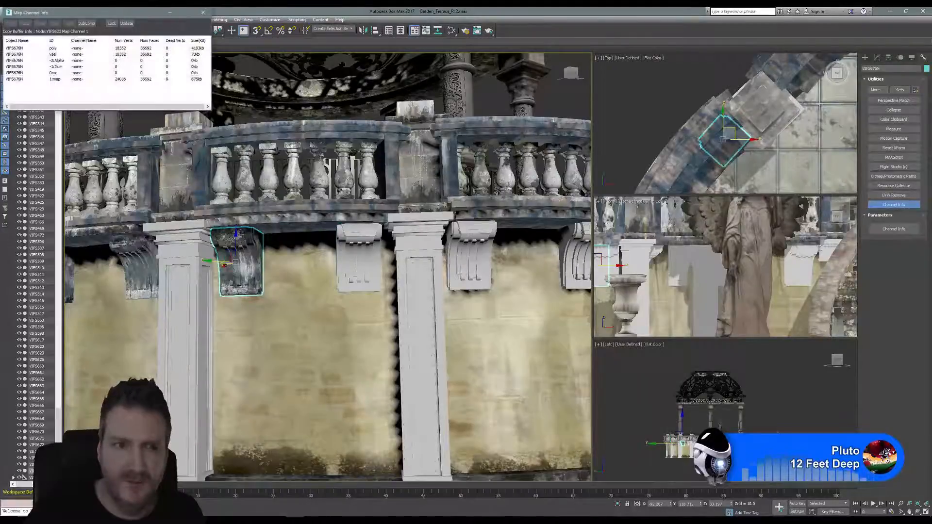
{"action": "left_click", "coordinate": [55, 79]}
{"action": "right_click", "coordinate": [55, 80]}
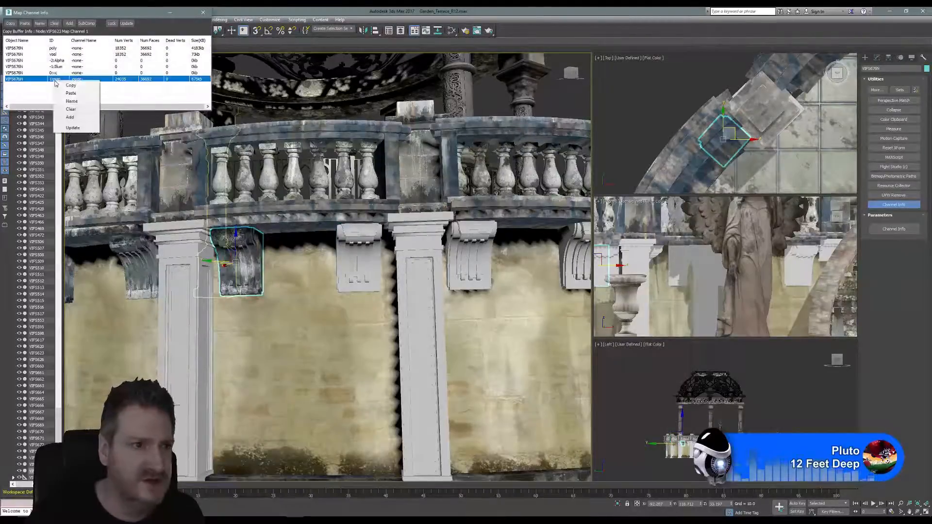
{"action": "left_click", "coordinate": [71, 86]}
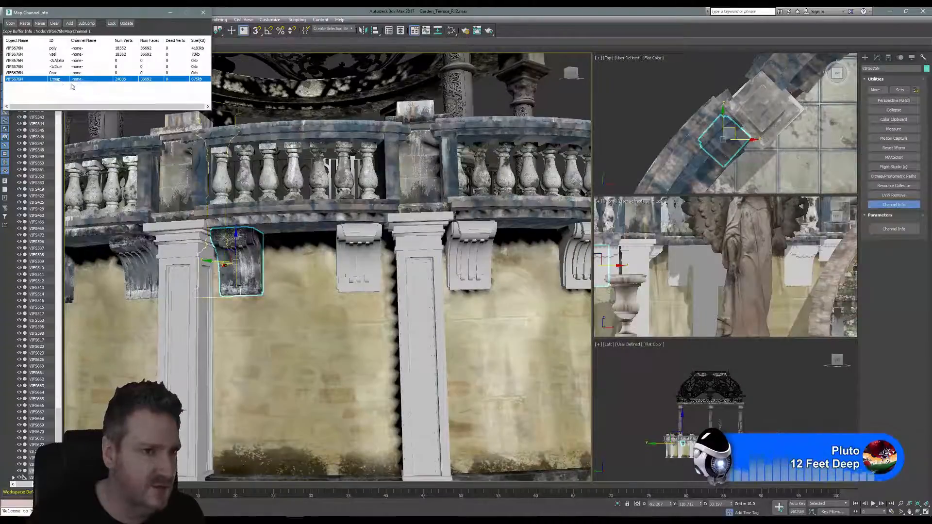
Paste the copied UV channel onto the merged corbel's 1:map channel and close Map Channel Info.
{"action": "left_click", "coordinate": [363, 237]}
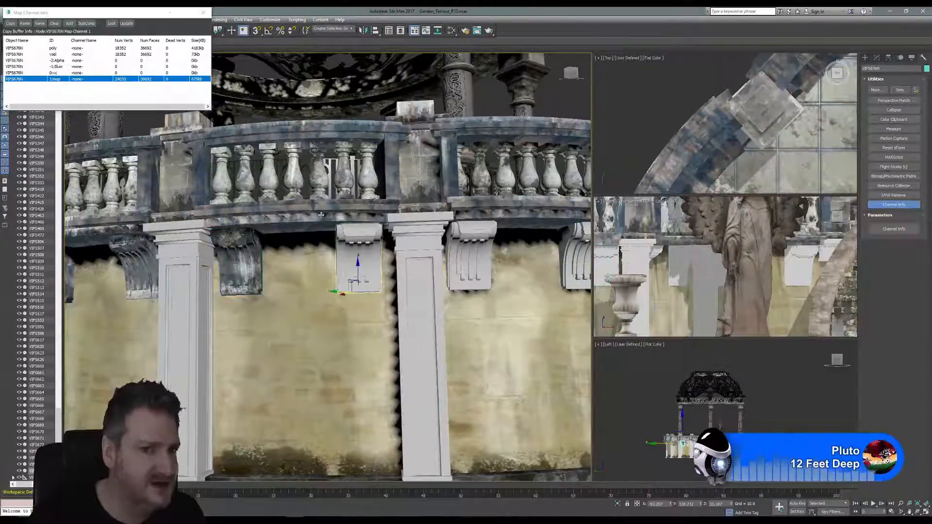
{"action": "right_click", "coordinate": [60, 82]}
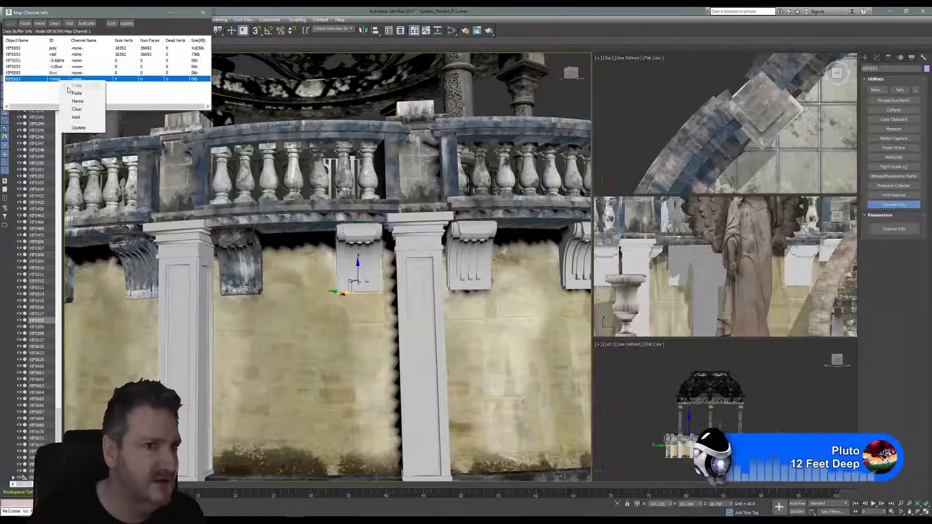
{"action": "left_click", "coordinate": [69, 92]}
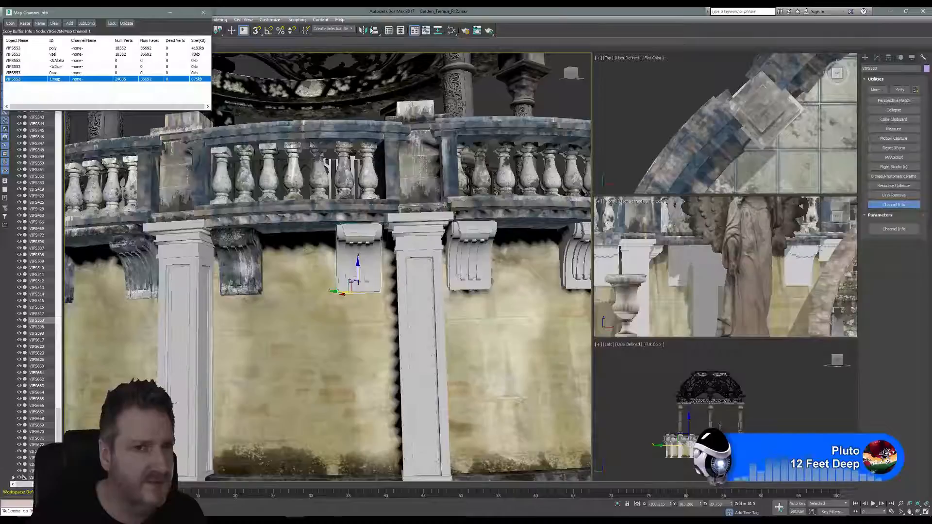
{"action": "left_click", "coordinate": [202, 13]}
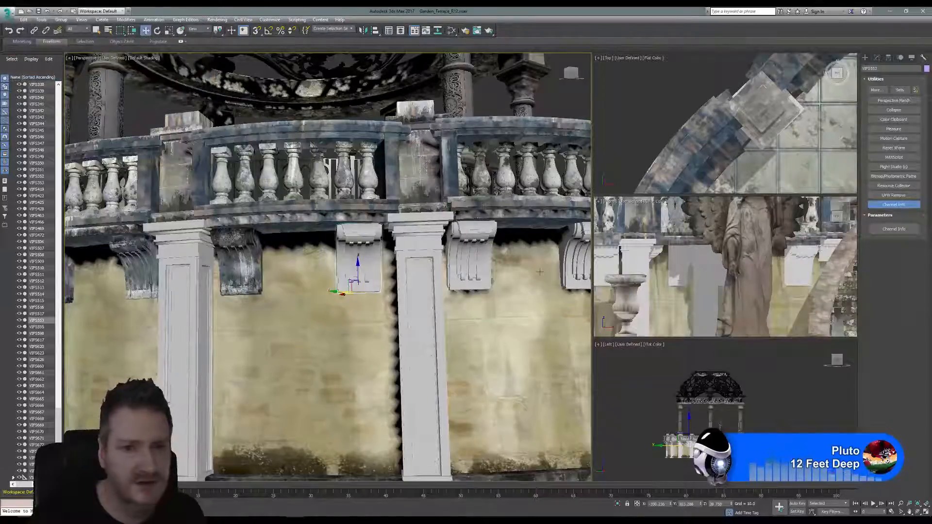
Assign the standard material that uses the Map #77 bitmap to the merged corbel and close the Slate Material Editor.
{"action": "left_click", "coordinate": [451, 32]}
{"action": "middle_click_drag", "start_coordinate": [271, 178], "coordinate": [203, 178]}
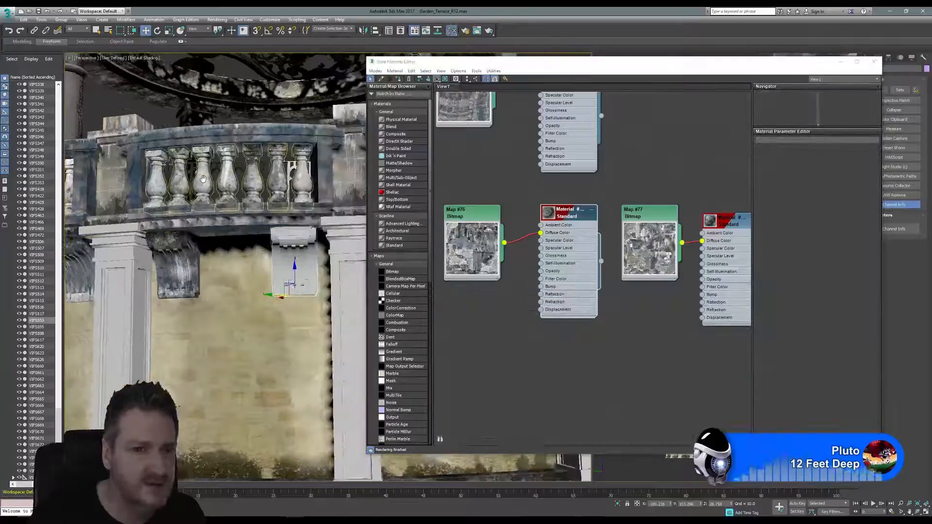
{"action": "middle_click_drag", "start_coordinate": [538, 202], "coordinate": [456, 179]}
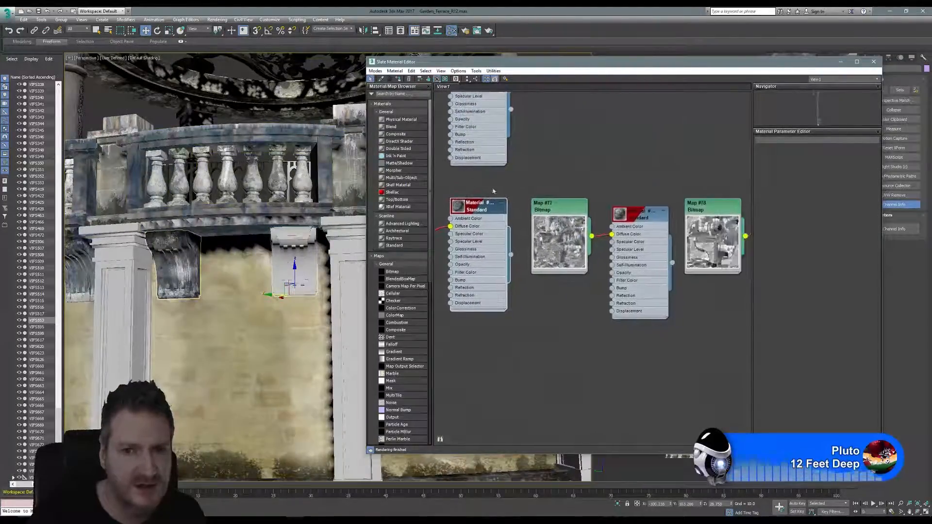
{"action": "right_click", "coordinate": [645, 216]}
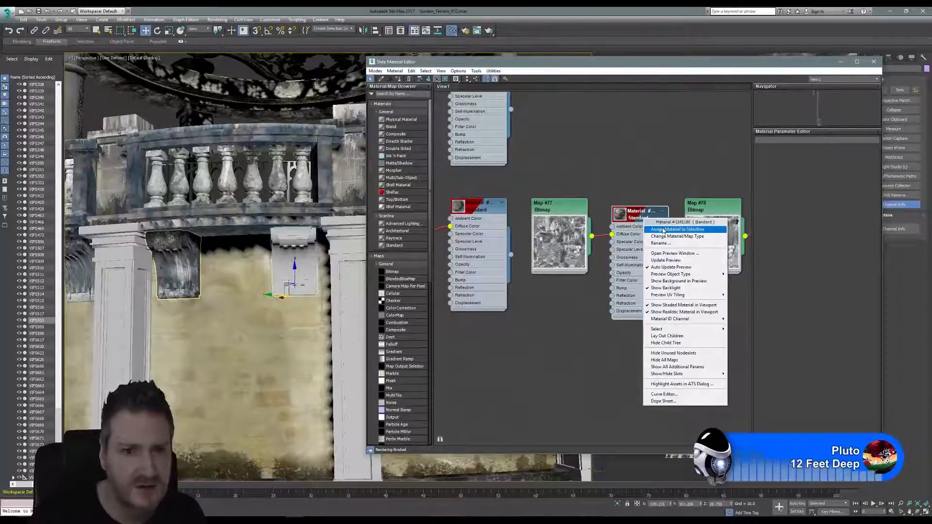
{"action": "left_click", "coordinate": [663, 230]}
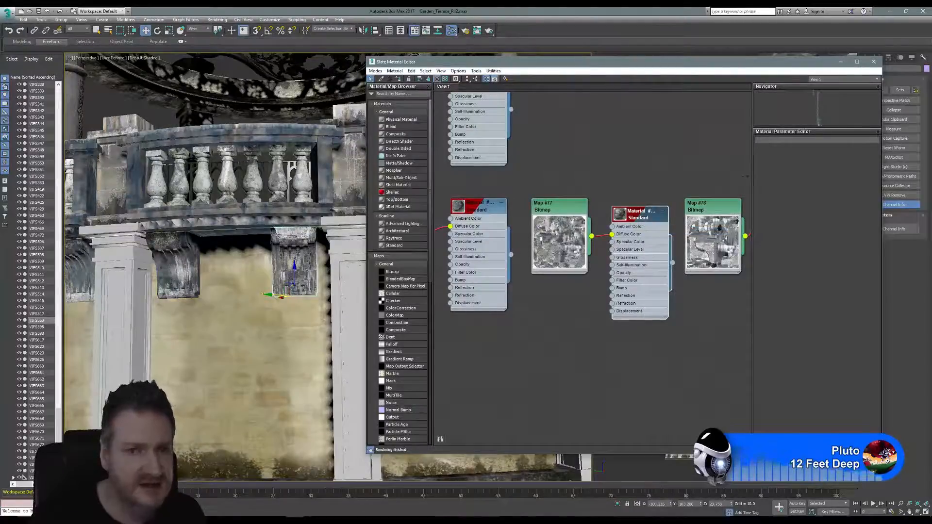
{"action": "scroll", "coordinate": [296, 262], "scroll_direction": "up", "scroll_amount": 5}
{"action": "left_click", "coordinate": [873, 62]}
Examine the curved terrace wall close up and from a distance to compare the textured and untextured corbels in its bays.
{"action": "scroll", "coordinate": [314, 345], "scroll_direction": "down", "scroll_amount": 3}
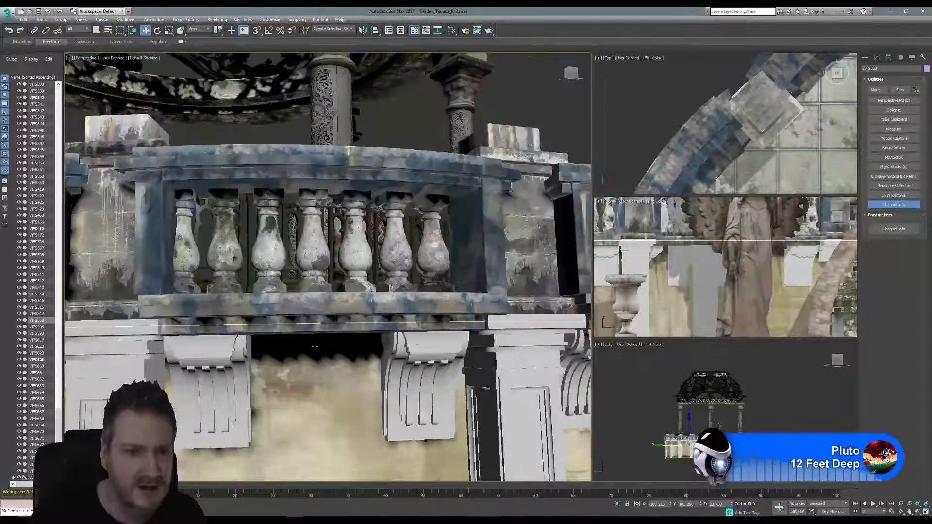
{"action": "scroll", "coordinate": [298, 343], "scroll_direction": "down", "scroll_amount": 3}
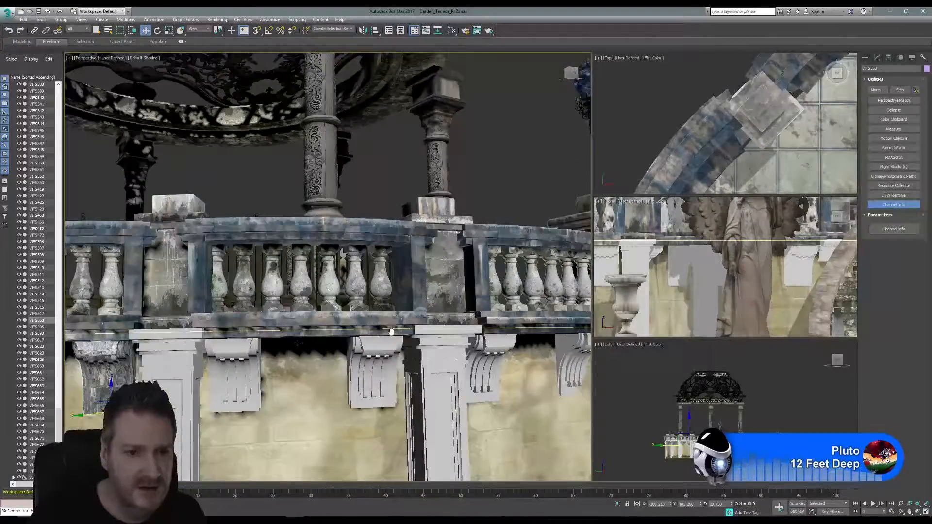
{"action": "middle_click_drag", "start_coordinate": [391, 331], "coordinate": [169, 328]}
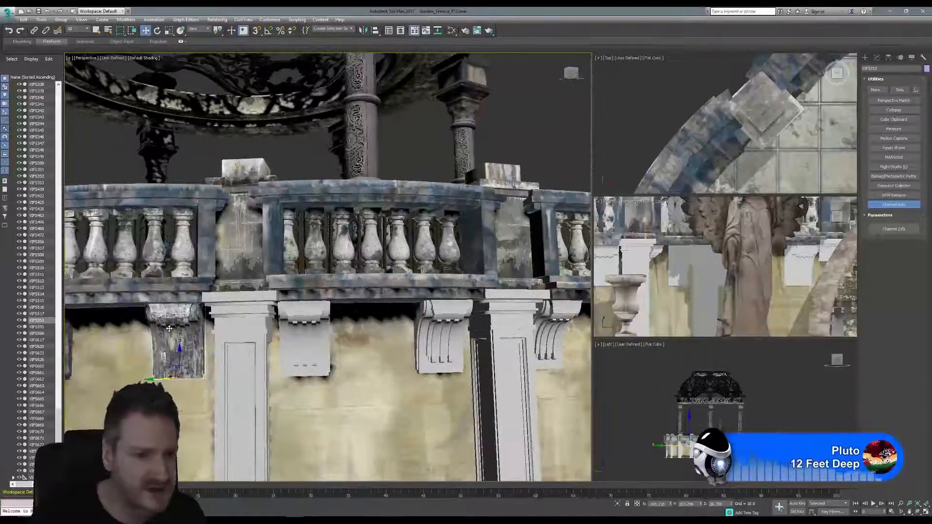
{"action": "scroll", "coordinate": [169, 329], "scroll_direction": "up", "scroll_amount": 3}
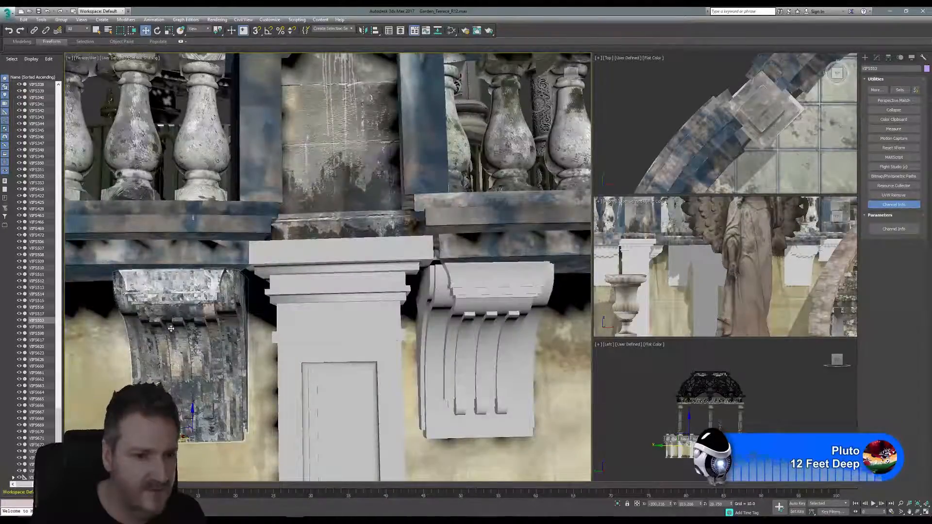
{"action": "scroll", "coordinate": [171, 328], "scroll_direction": "down", "scroll_amount": 3}
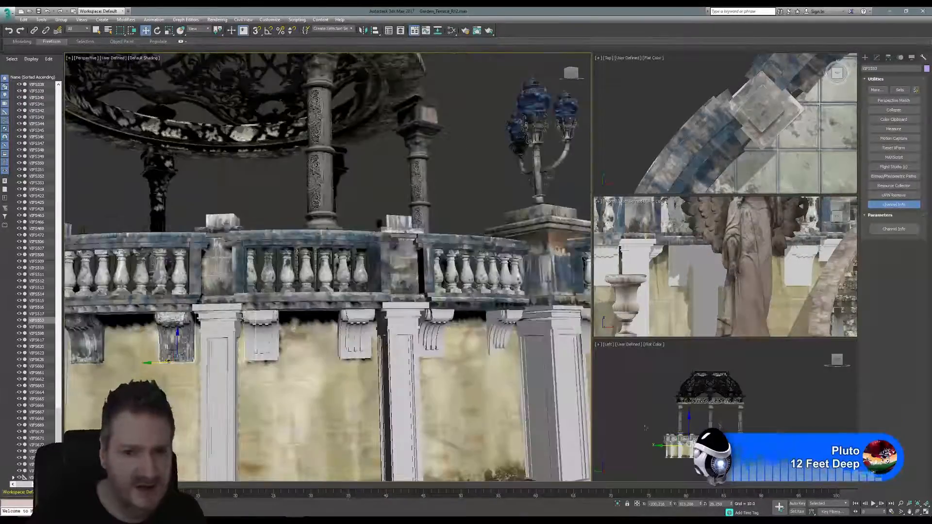
{"action": "scroll", "coordinate": [336, 273], "scroll_direction": "down", "scroll_amount": 4}
{"action": "middle_click_drag", "start_coordinate": [335, 273], "coordinate": [344, 289], "text": "alt"}
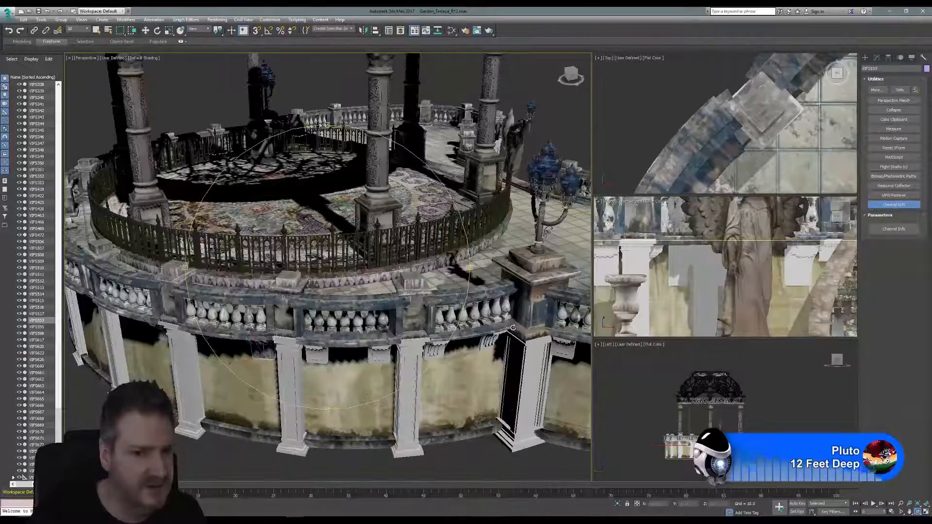
{"action": "middle_click_drag", "start_coordinate": [306, 311], "coordinate": [285, 340], "text": "alt"}
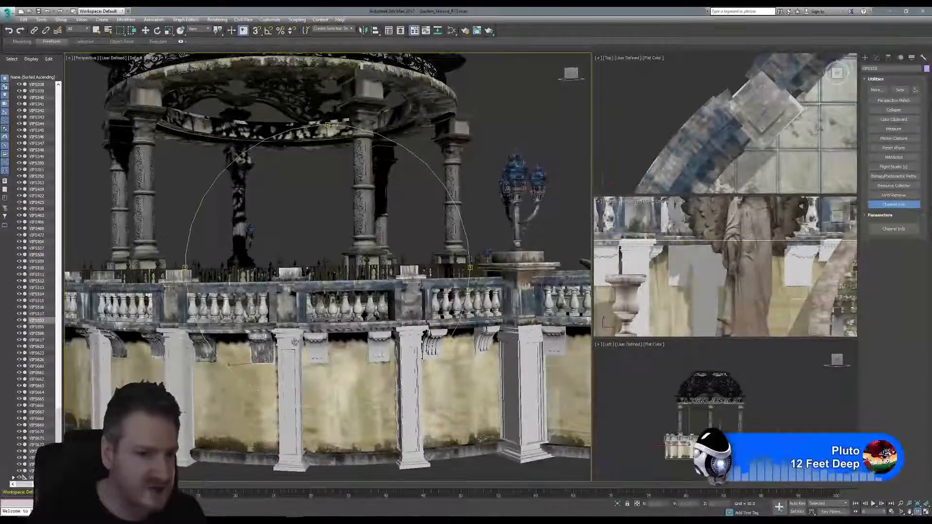
{"action": "left_click", "coordinate": [96, 30]}
{"action": "scroll", "coordinate": [321, 311], "scroll_direction": "up", "scroll_amount": 2}
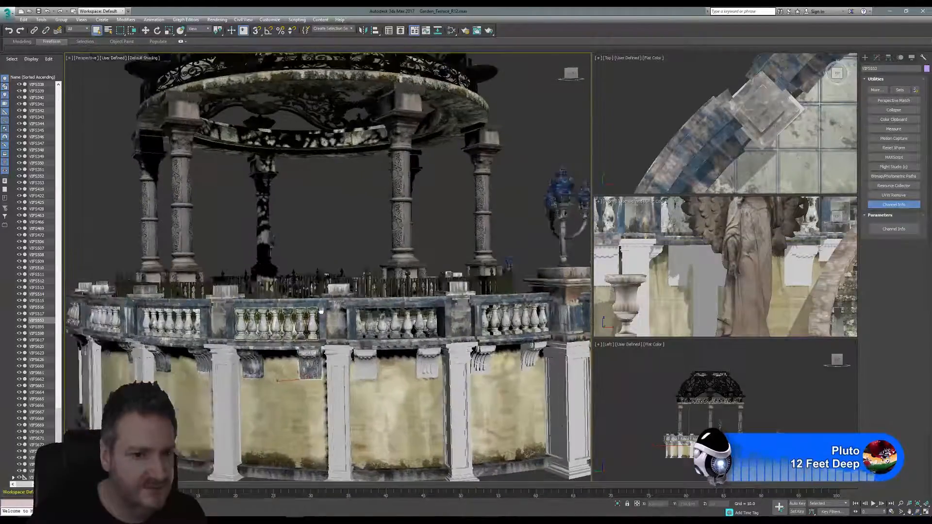
{"action": "middle_click_drag", "start_coordinate": [321, 311], "coordinate": [357, 292]}
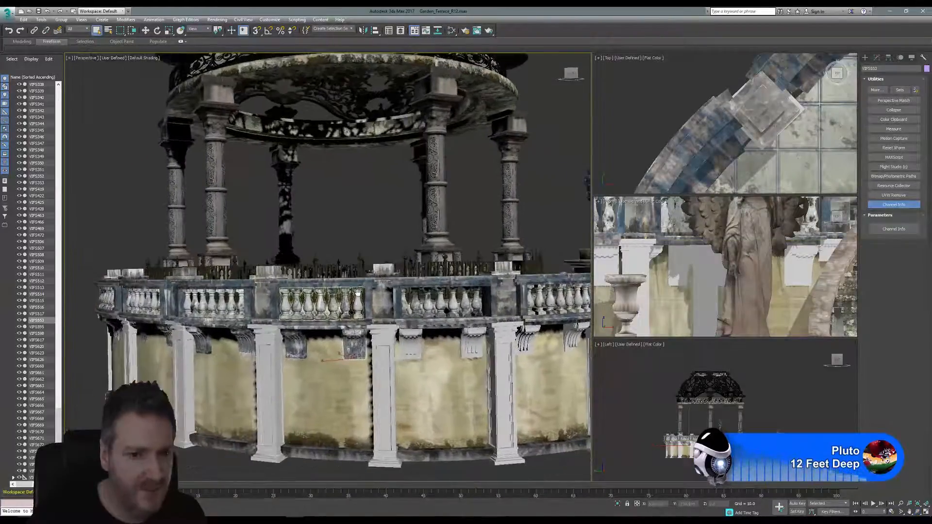
{"action": "left_click", "coordinate": [916, 511]}
{"action": "left_click_drag", "start_coordinate": [304, 273], "coordinate": [332, 272]}
{"action": "scroll", "coordinate": [320, 279], "scroll_direction": "down", "scroll_amount": 2}
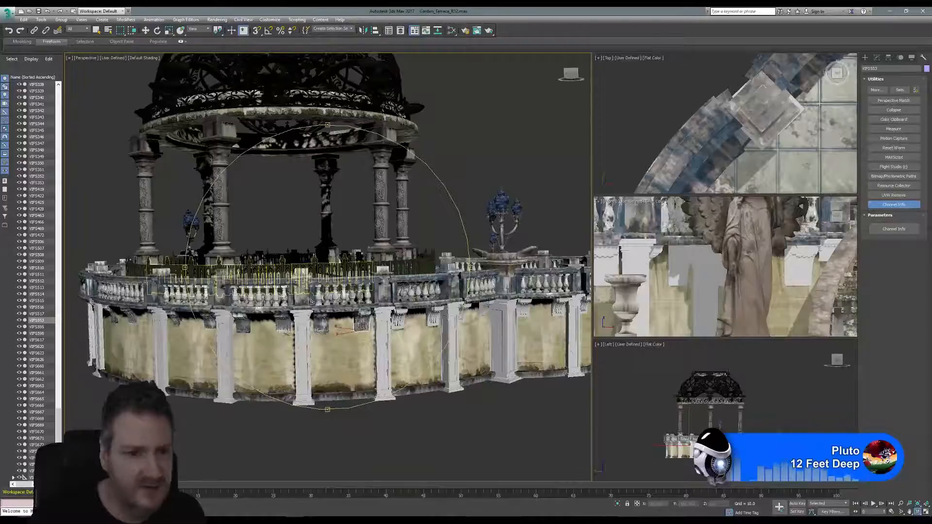
{"action": "left_click_drag", "start_coordinate": [311, 301], "coordinate": [328, 343]}
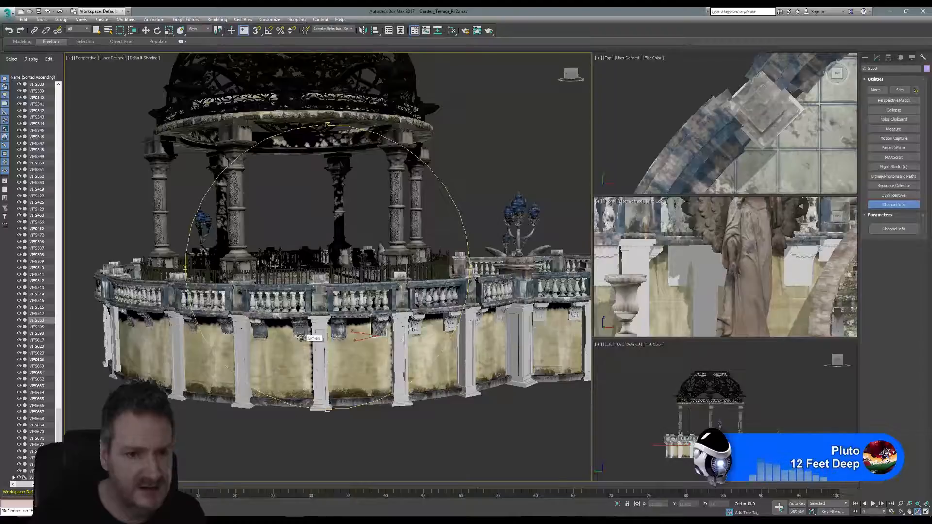
{"action": "left_click", "coordinate": [140, 92]}
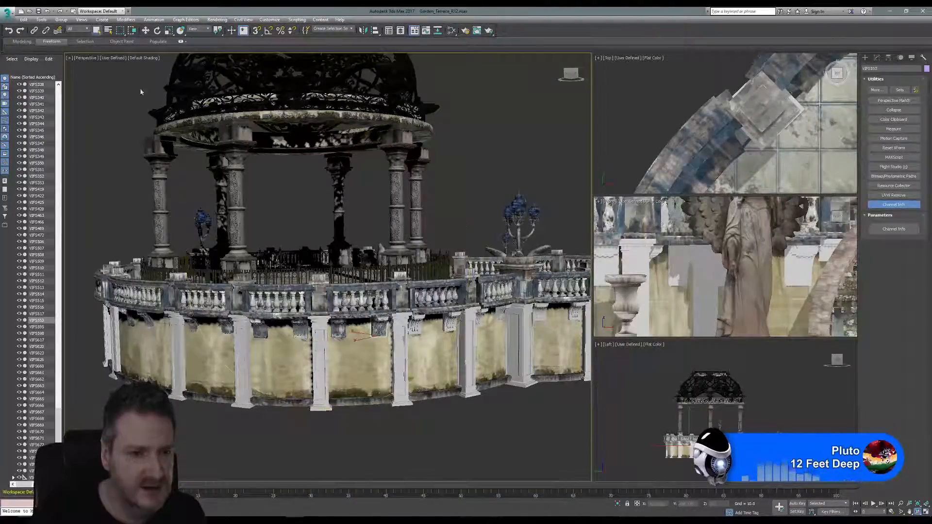
{"action": "middle_click_drag", "start_coordinate": [342, 278], "coordinate": [354, 337], "text": "alt"}
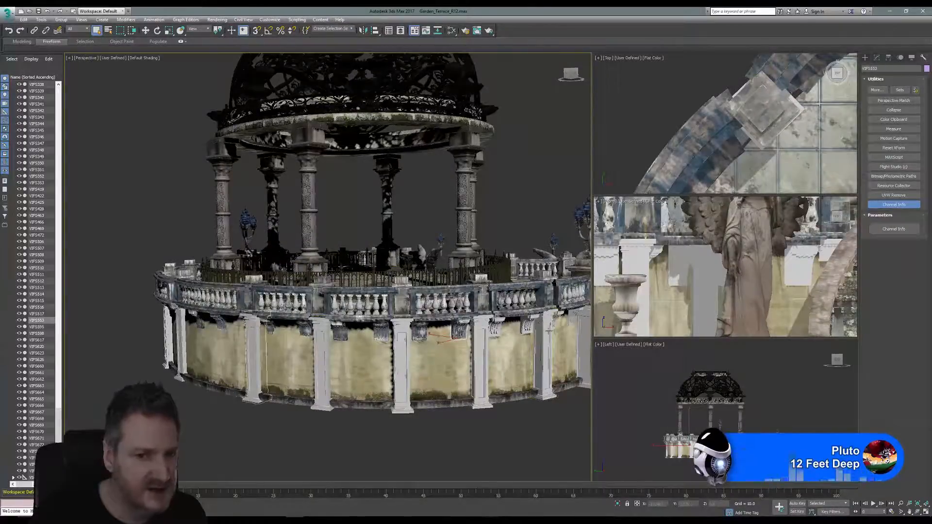
Select the textured corbels along the curved wall and clone them outward from the wall with the Copy option.
{"action": "left_click", "coordinate": [381, 333]}
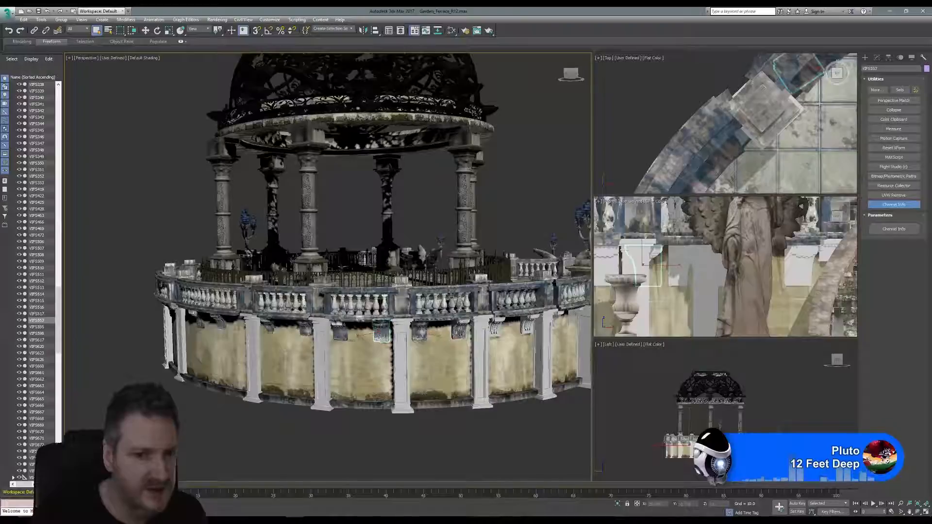
{"action": "left_click", "coordinate": [341, 335]}
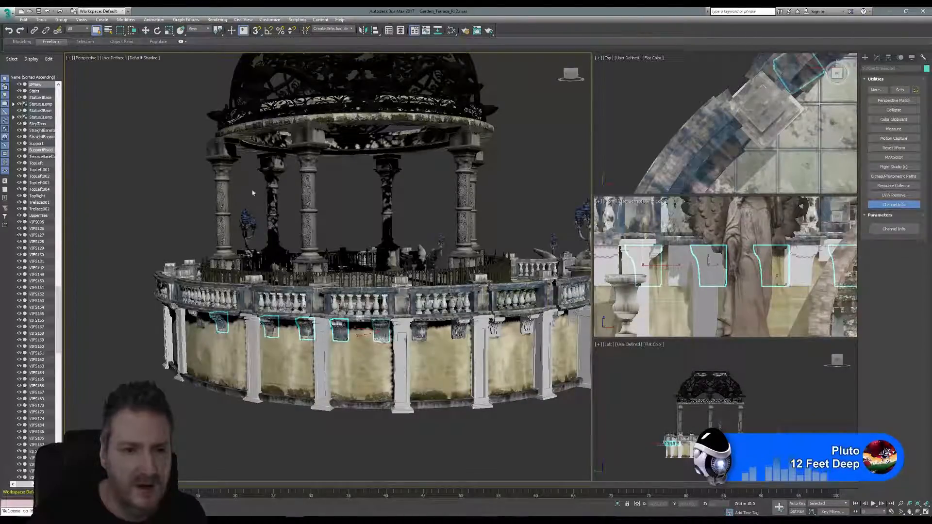
{"action": "left_click", "coordinate": [145, 31]}
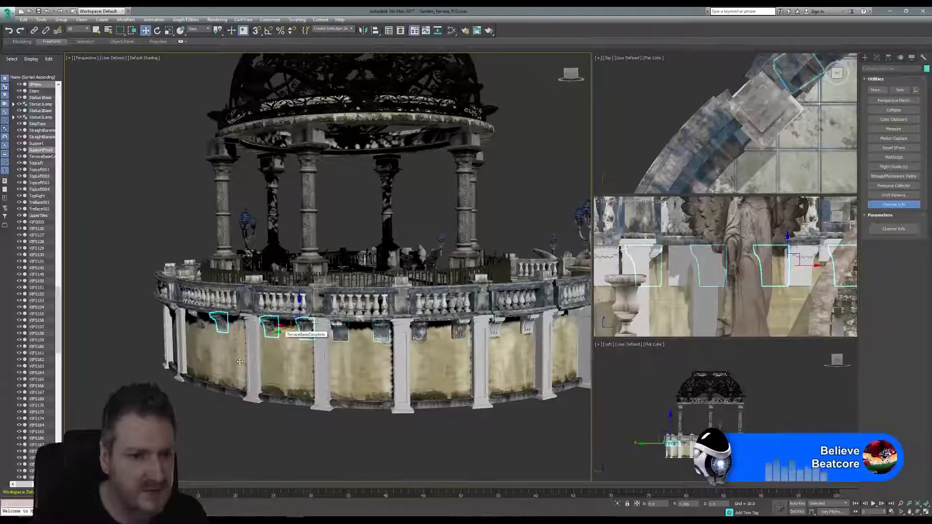
{"action": "left_click_drag", "start_coordinate": [299, 329], "coordinate": [258, 331]}
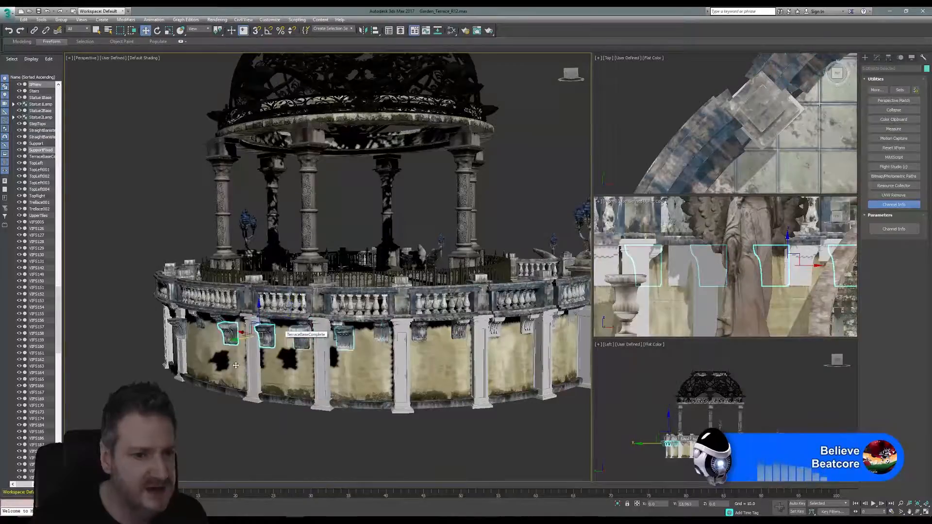
{"action": "left_click_drag", "start_coordinate": [257, 373], "coordinate": [253, 372], "text": "shift"}
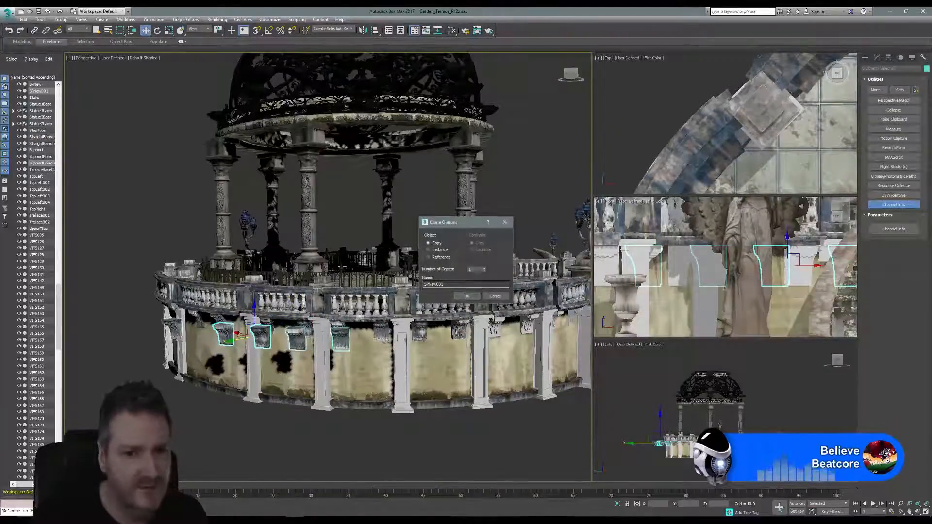
{"action": "left_click", "coordinate": [467, 297]}
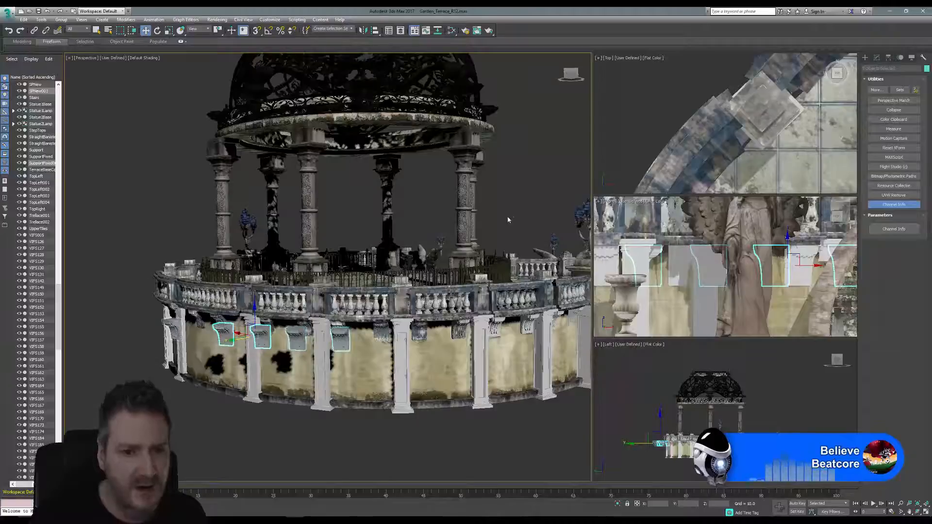
Add the pieces of the two untextured corbels in the bay beside the last textured one to the selection.
{"action": "middle_click_drag", "start_coordinate": [498, 225], "coordinate": [389, 200]}
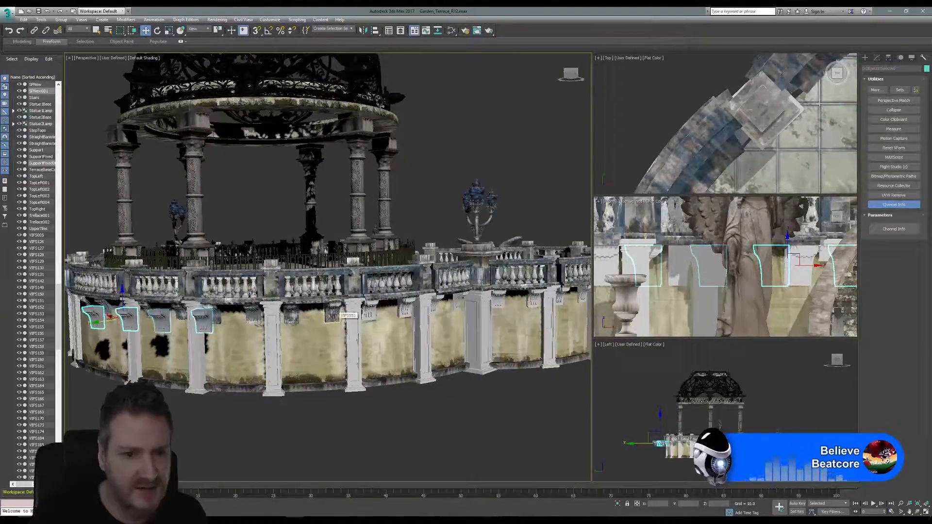
{"action": "left_click", "coordinate": [409, 311], "text": "ctrl"}
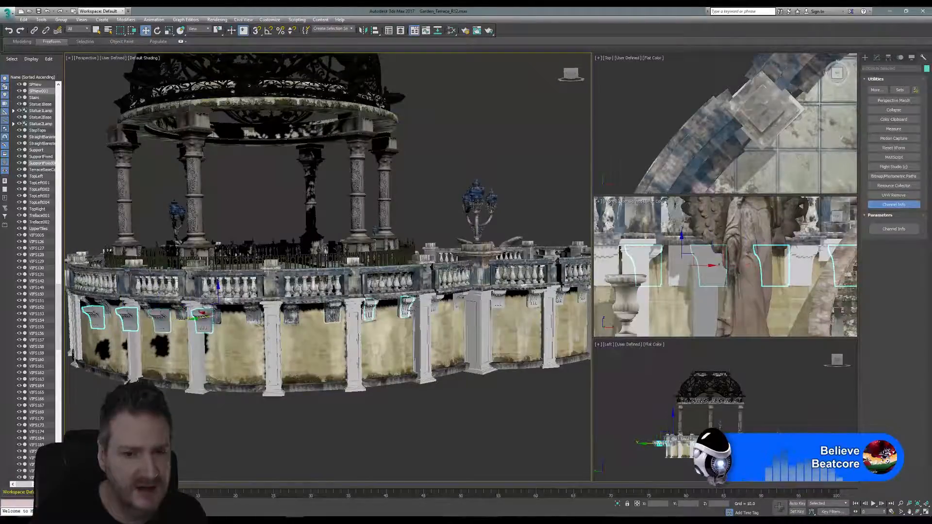
{"action": "scroll", "coordinate": [409, 311], "scroll_direction": "up", "scroll_amount": 5}
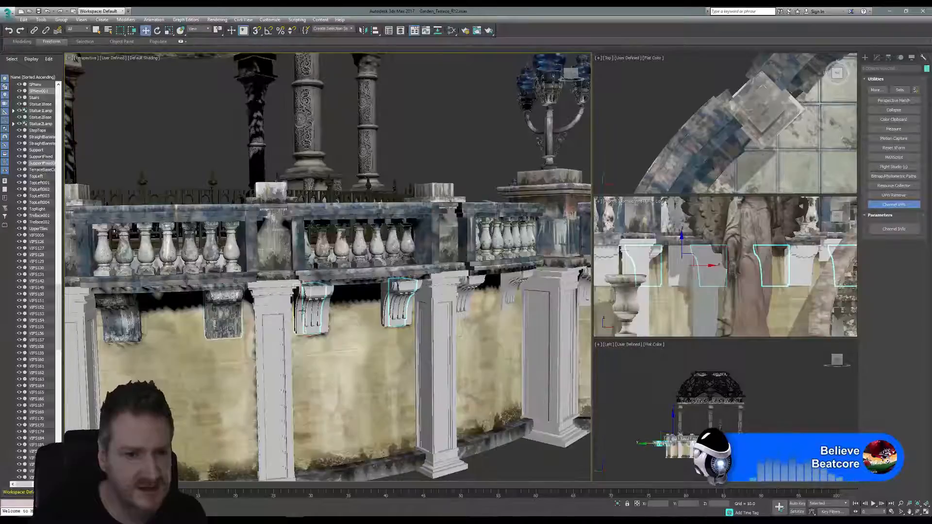
{"action": "left_click", "coordinate": [301, 311], "text": "ctrl"}
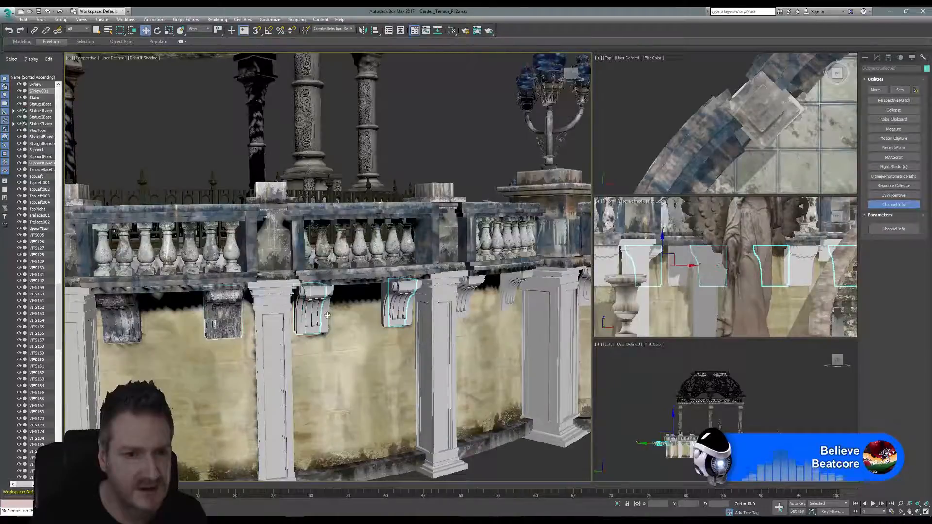
{"action": "left_click", "coordinate": [380, 315], "text": "ctrl"}
{"action": "left_click", "coordinate": [415, 290], "text": "ctrl"}
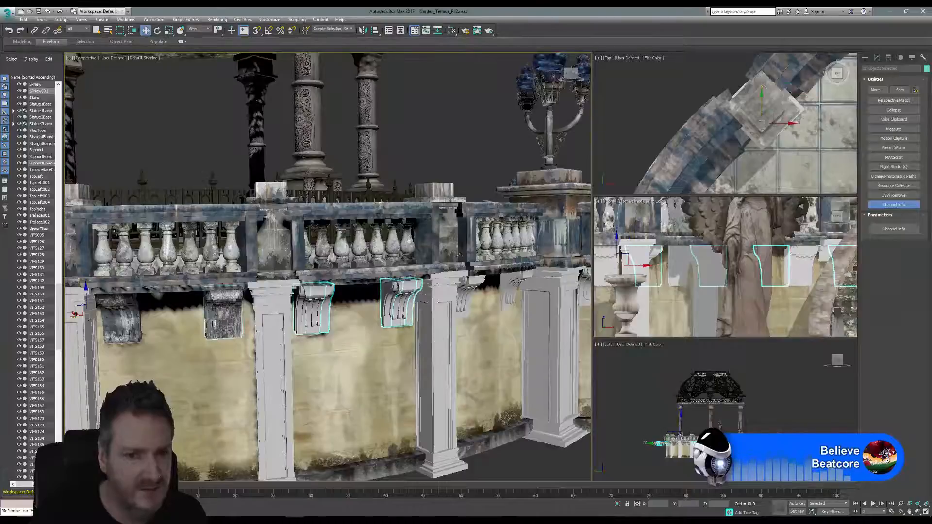
Extend the selection with the pieces of both untextured corbels in the bay next to the lamp pedestal.
{"action": "middle_click_drag", "start_coordinate": [456, 258], "coordinate": [305, 232]}
{"action": "scroll", "coordinate": [315, 240], "scroll_direction": "up", "scroll_amount": 5}
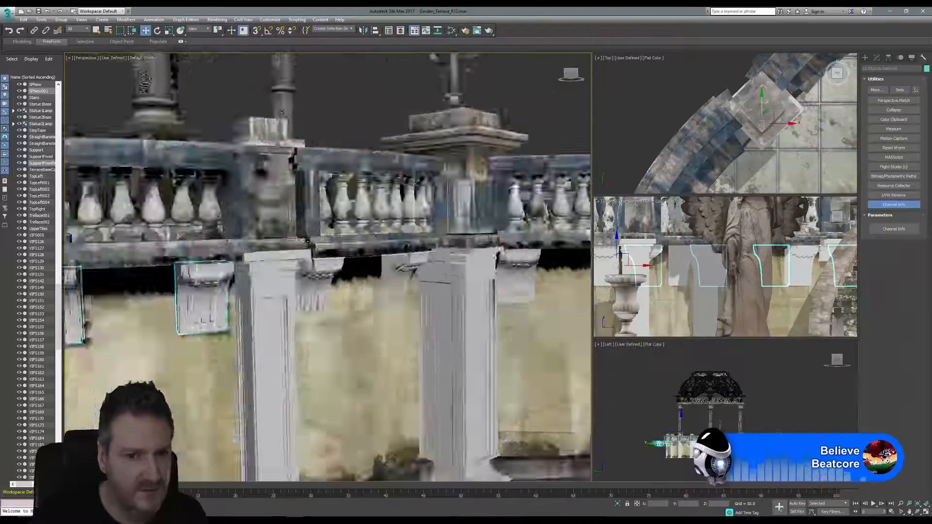
{"action": "left_click", "coordinate": [328, 281], "text": "ctrl"}
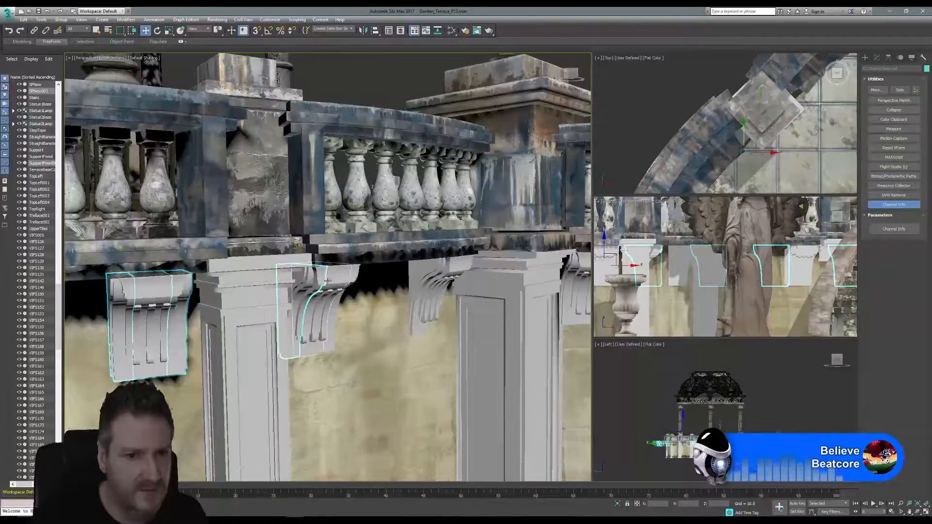
{"action": "left_click", "coordinate": [356, 273], "text": "ctrl"}
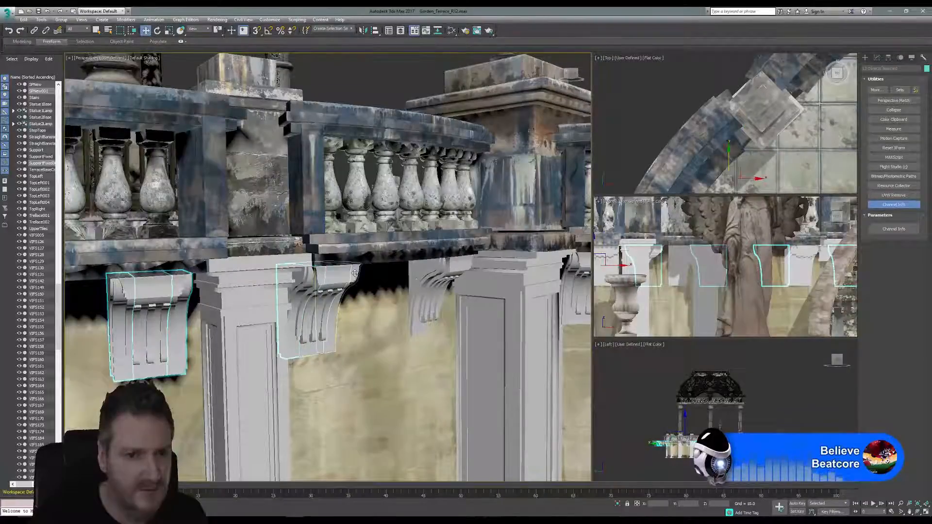
{"action": "left_click", "coordinate": [430, 273], "text": "ctrl"}
{"action": "left_click", "coordinate": [453, 270], "text": "ctrl"}
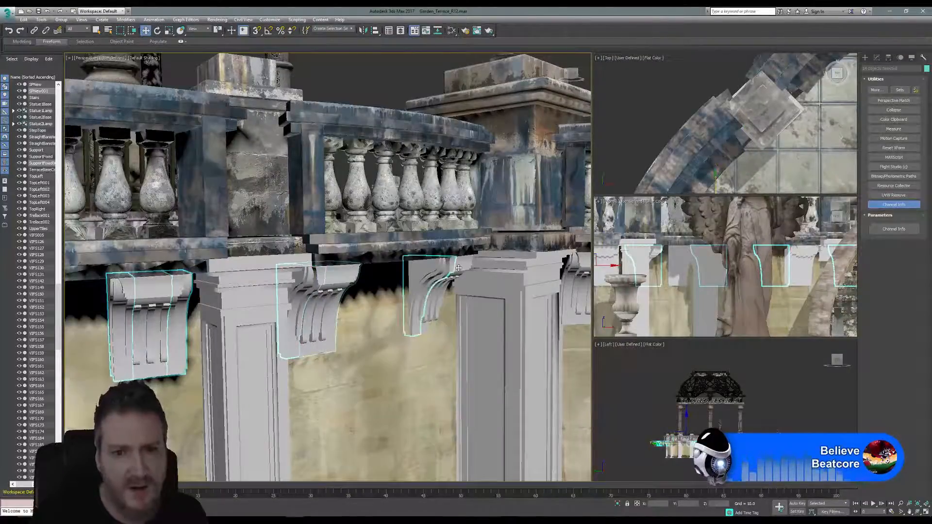
{"action": "left_click", "coordinate": [471, 263], "text": "ctrl"}
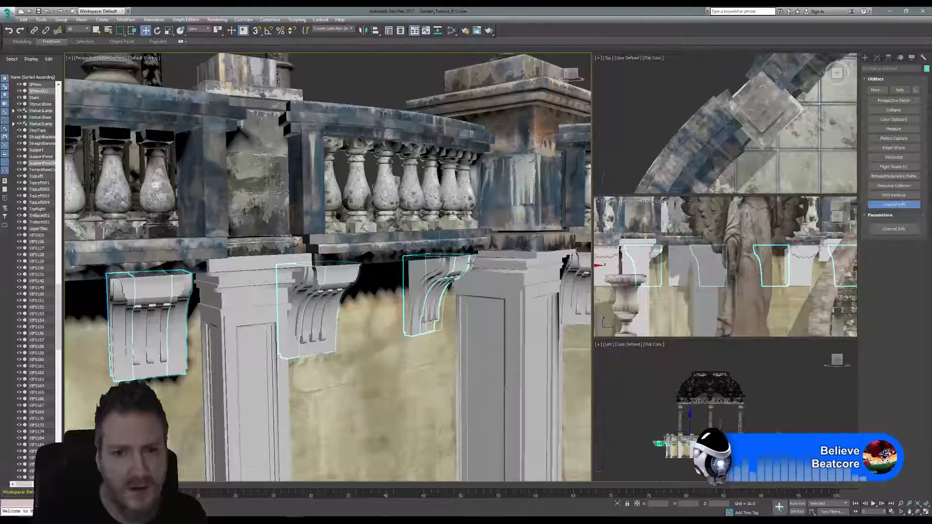
{"action": "scroll", "coordinate": [390, 311], "scroll_direction": "down", "scroll_amount": 10}
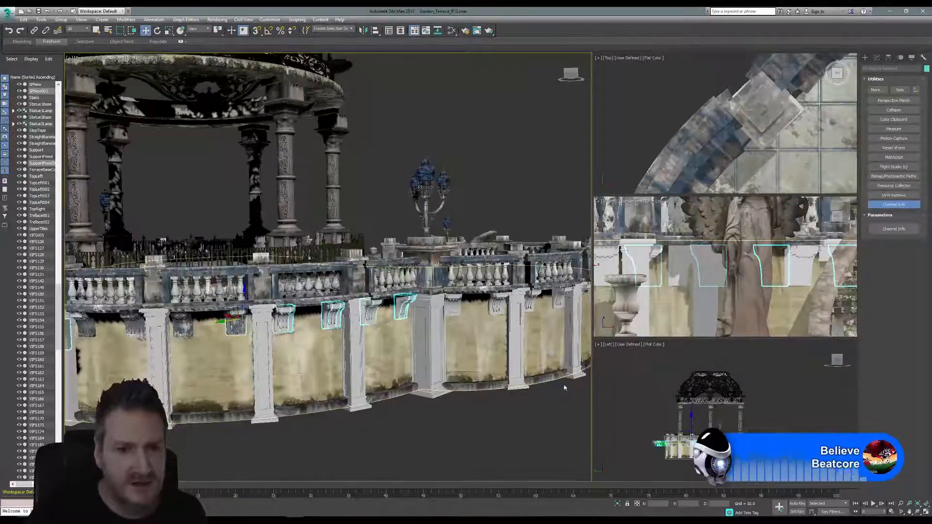
{"action": "scroll", "coordinate": [368, 222], "scroll_direction": "down", "scroll_amount": 5}
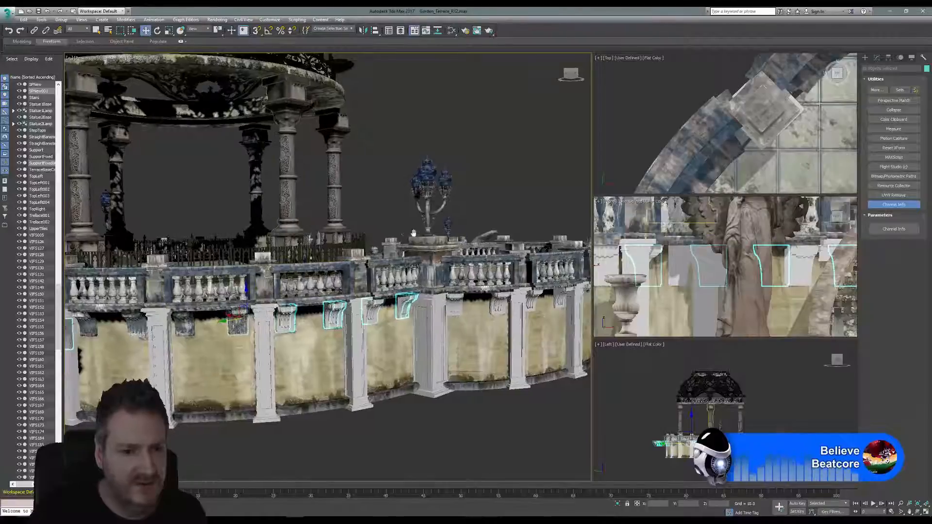
Isolate the selected corbels and frame both rows in a maximized top view.
{"action": "middle_click_drag", "start_coordinate": [368, 221], "coordinate": [336, 260]}
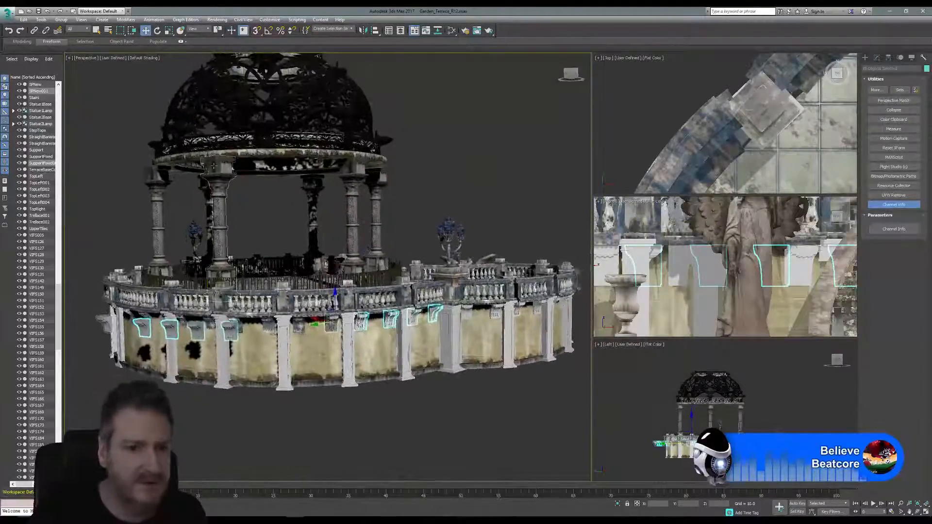
{"action": "left_click", "coordinate": [41, 22]}
{"action": "left_click", "coordinate": [71, 92]}
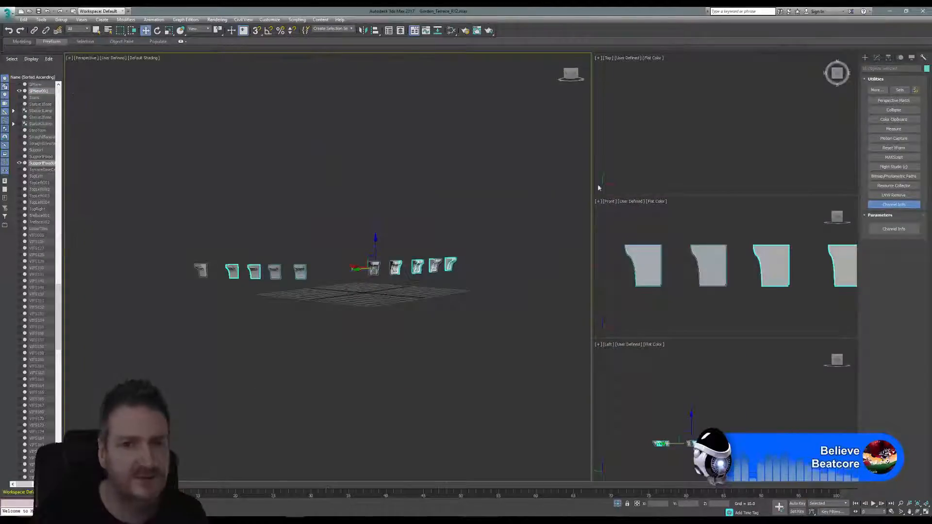
{"action": "middle_click", "coordinate": [671, 150]}
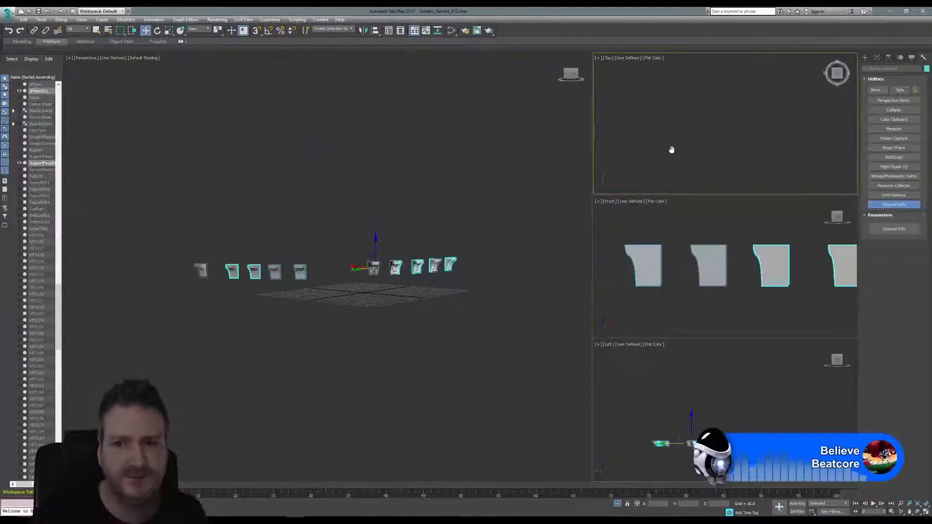
{"action": "left_click", "coordinate": [926, 511]}
{"action": "key", "text": "z"}
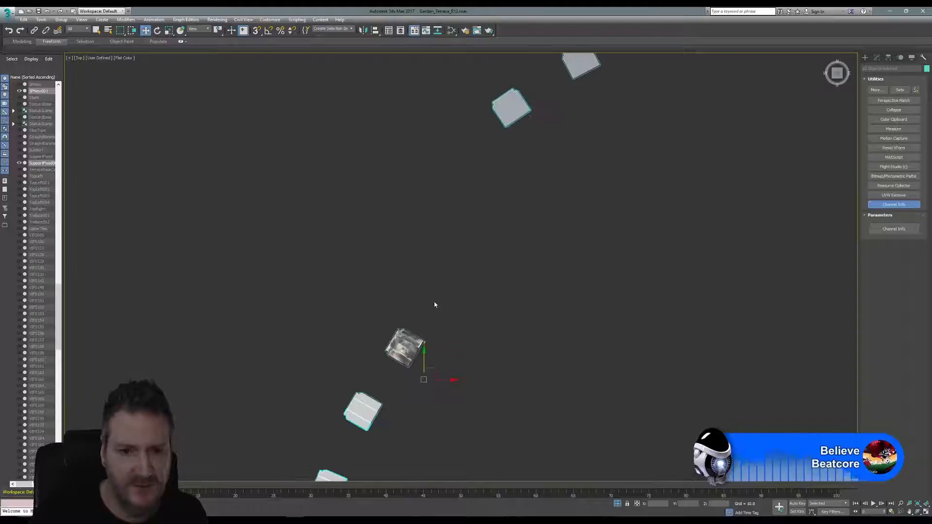
{"action": "scroll", "coordinate": [435, 306], "scroll_direction": "down", "scroll_amount": 3}
{"action": "middle_click_drag", "start_coordinate": [471, 293], "coordinate": [399, 250]}
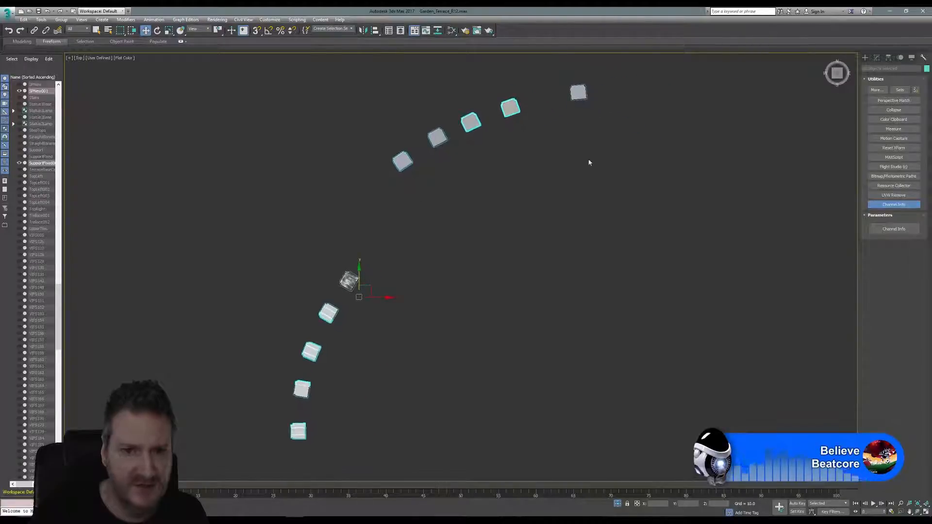
Center the pivot of each of the five cloned corbels to its object with Affect Pivot Only.
{"action": "left_click", "coordinate": [349, 433]}
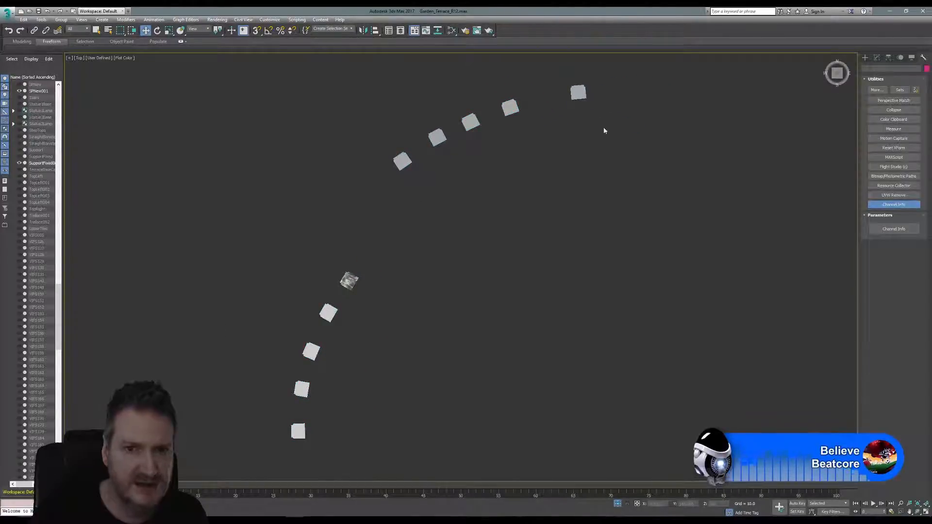
{"action": "left_click", "coordinate": [578, 91]}
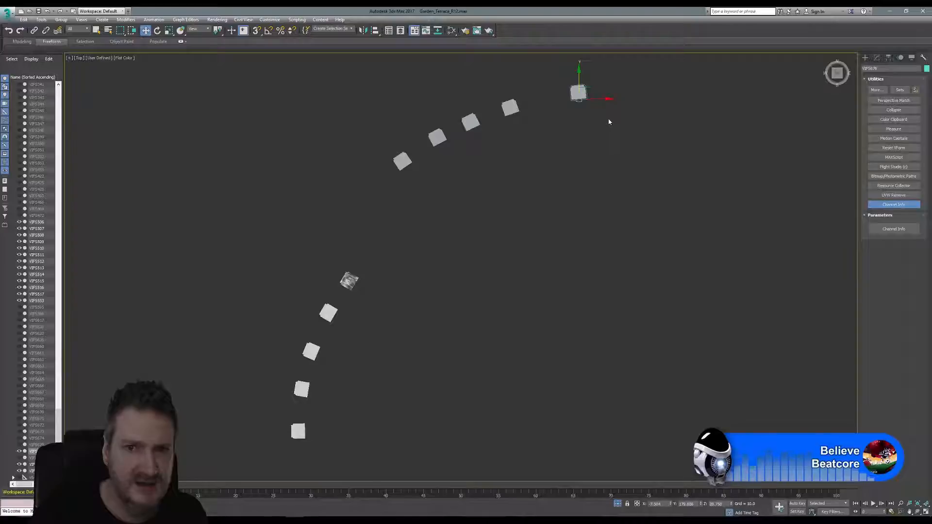
{"action": "left_click", "coordinate": [888, 58]}
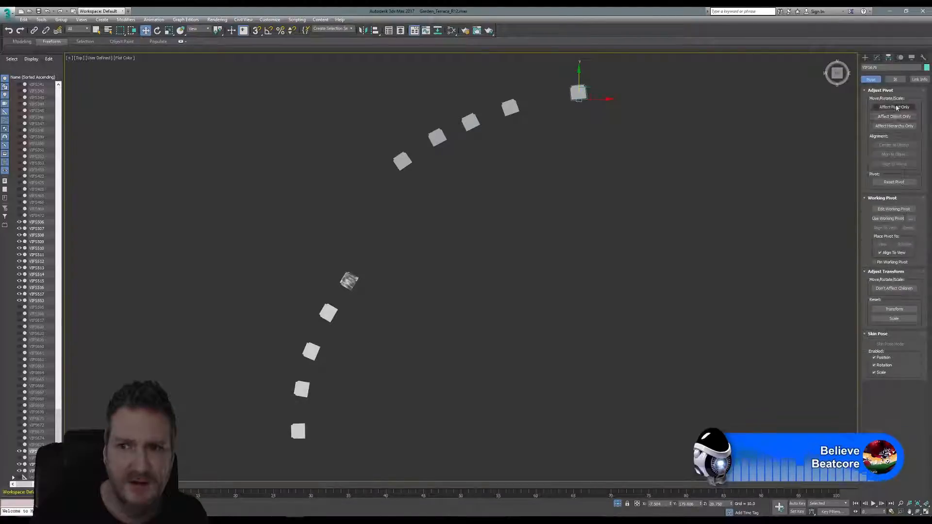
{"action": "left_click", "coordinate": [897, 145]}
{"action": "left_click", "coordinate": [510, 106]}
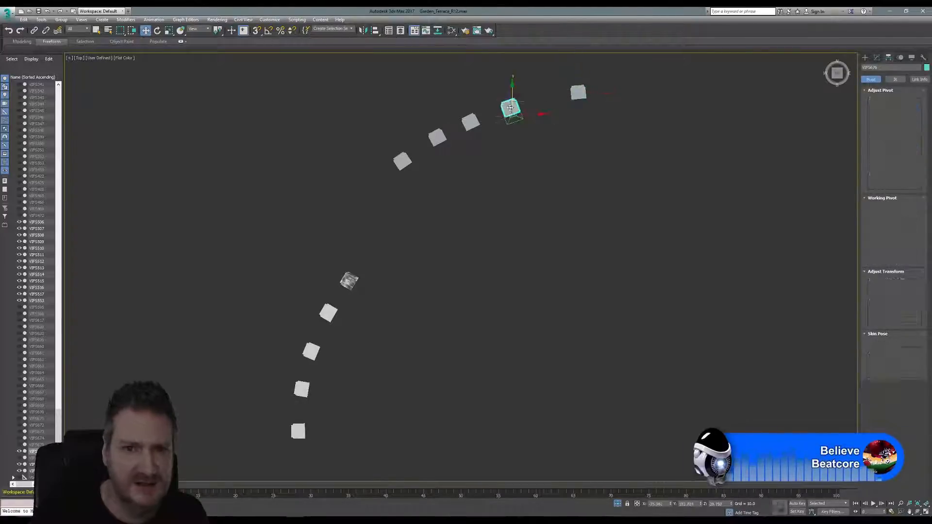
{"action": "left_click", "coordinate": [893, 145]}
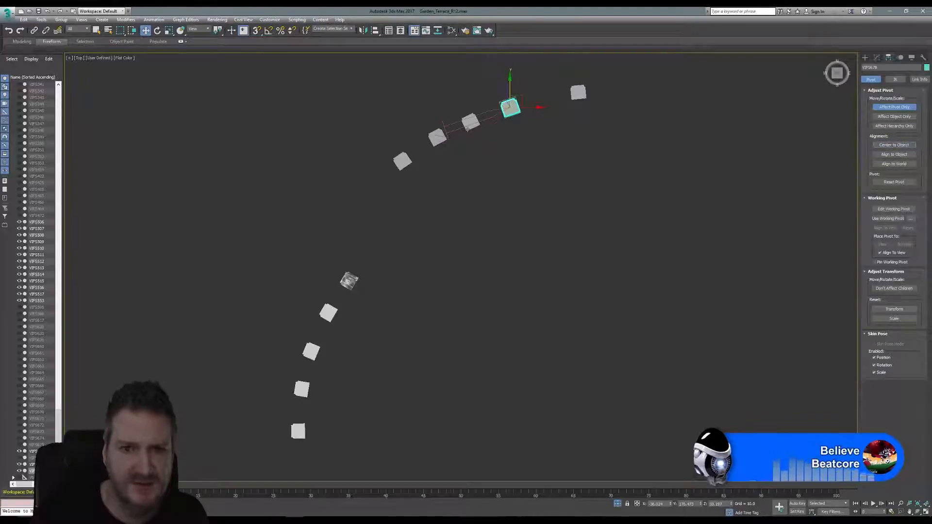
{"action": "left_click", "coordinate": [470, 122]}
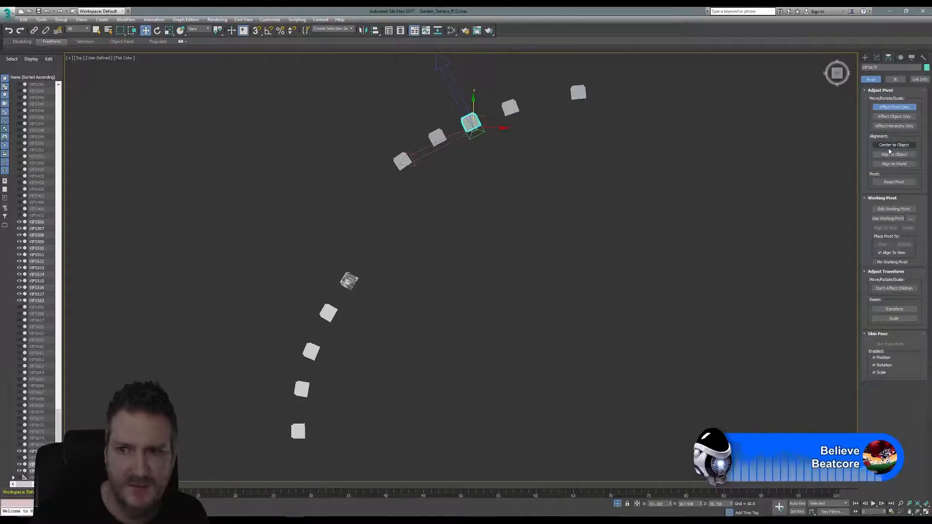
{"action": "left_click", "coordinate": [436, 137]}
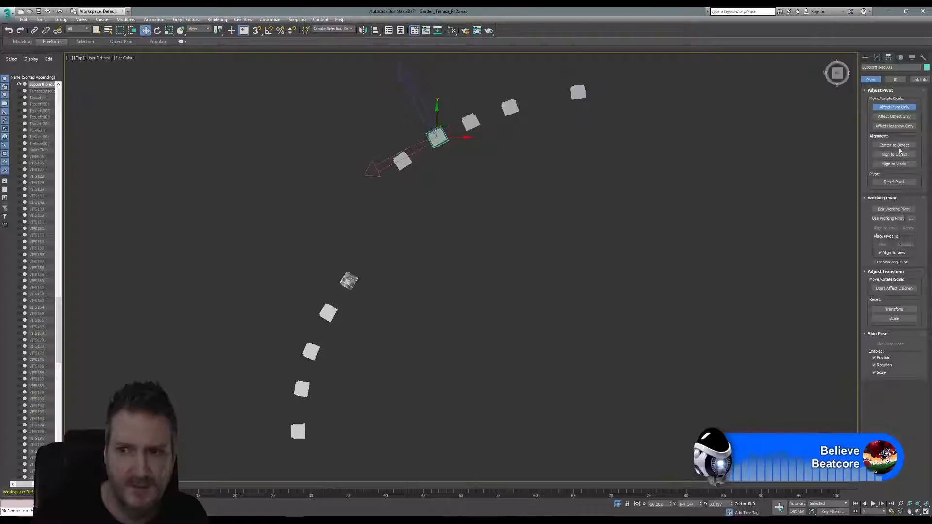
{"action": "left_click", "coordinate": [402, 160]}
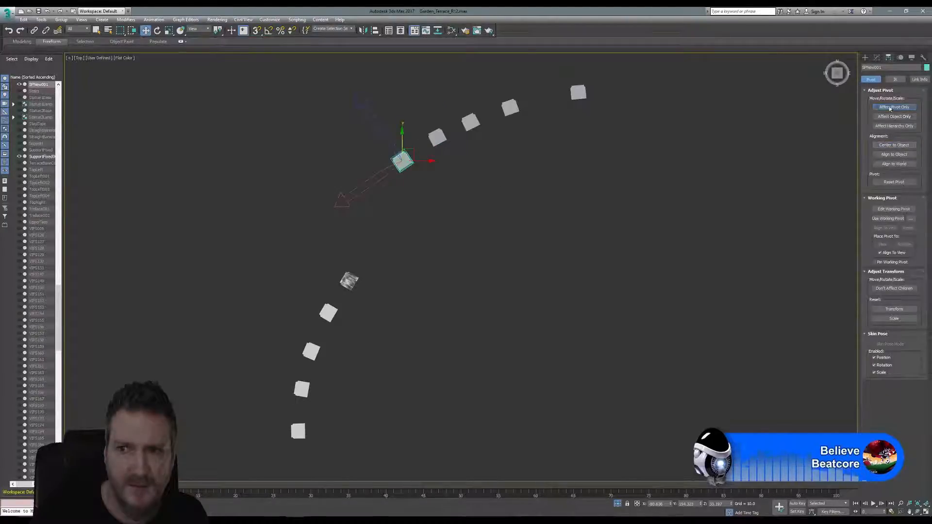
{"action": "left_click", "coordinate": [888, 107]}
Move the outermost clone onto the nearest corbel of the original row and rotate it to match that corbel's angle.
{"action": "left_click", "coordinate": [876, 58]}
{"action": "left_click", "coordinate": [552, 170]}
{"action": "left_click", "coordinate": [578, 94]}
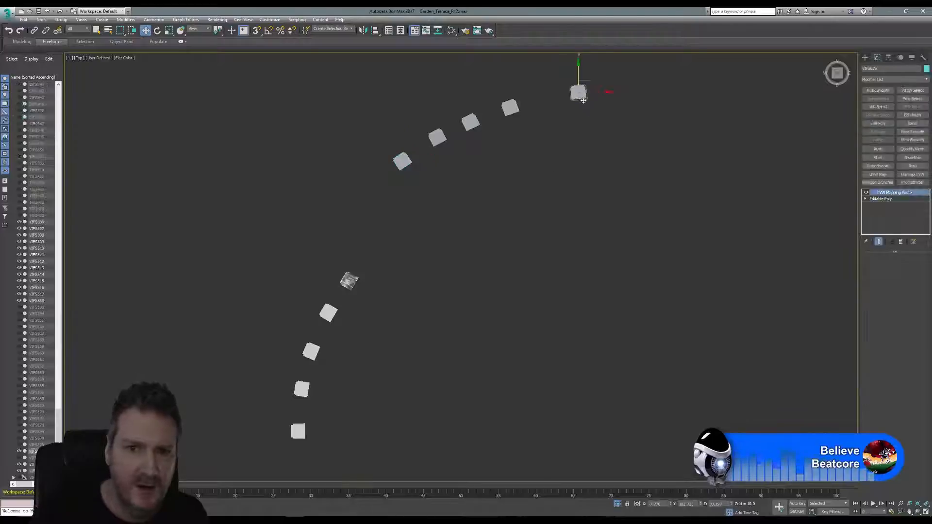
{"action": "left_click_drag", "start_coordinate": [590, 82], "coordinate": [363, 241]}
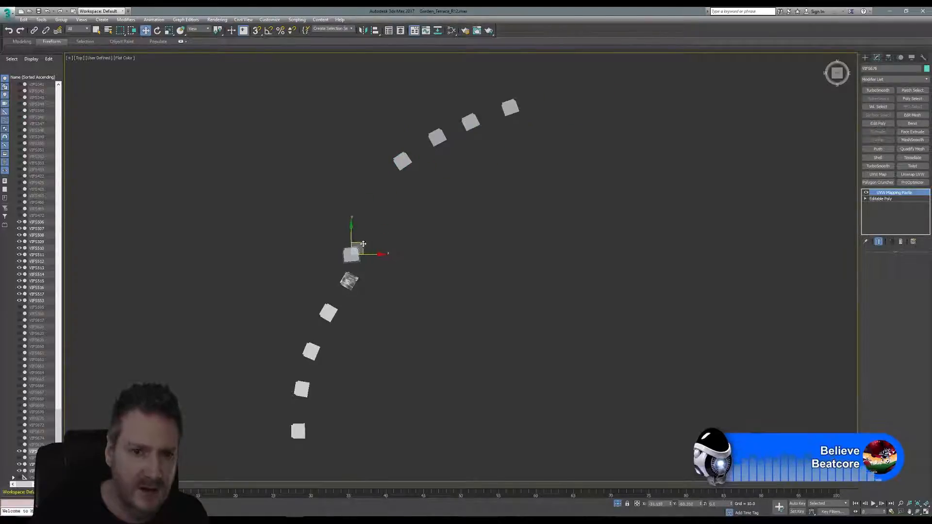
{"action": "scroll", "coordinate": [364, 278], "scroll_direction": "up", "scroll_amount": 5}
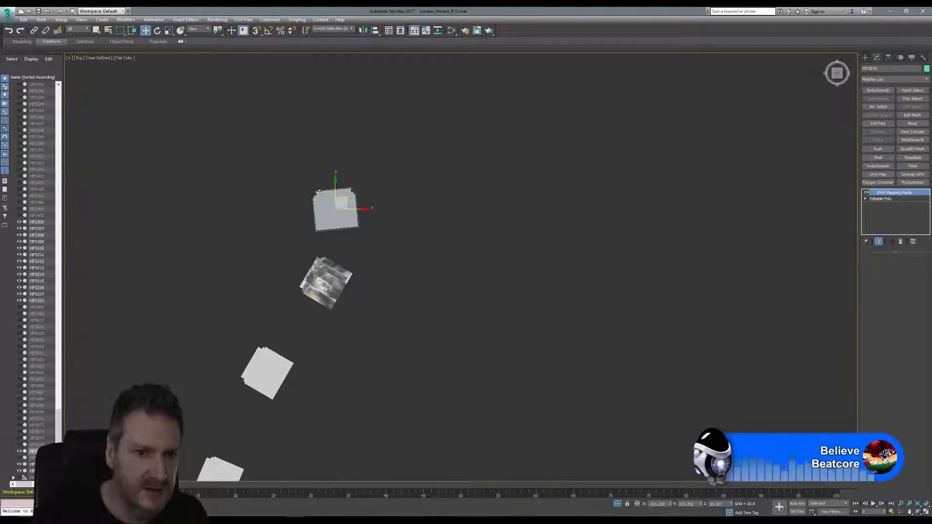
{"action": "key", "text": "e"}
{"action": "left_click_drag", "start_coordinate": [308, 205], "coordinate": [307, 243]}
{"action": "left_click", "coordinate": [145, 30]}
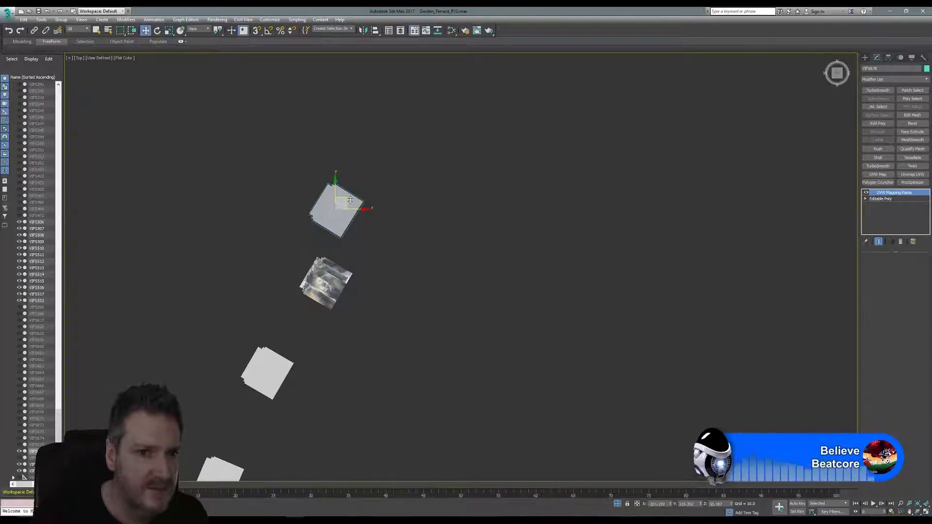
{"action": "left_click_drag", "start_coordinate": [344, 201], "coordinate": [334, 284]}
{"action": "scroll", "coordinate": [332, 273], "scroll_direction": "up", "scroll_amount": 6}
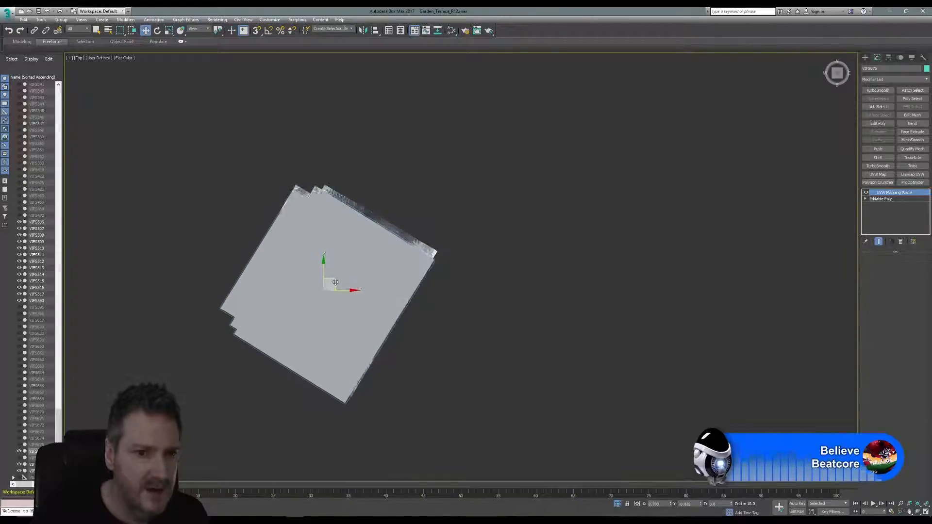
Fine-tune the clone's rotation and position over the original corbel and append NN to its name.
{"action": "left_click", "coordinate": [158, 31]}
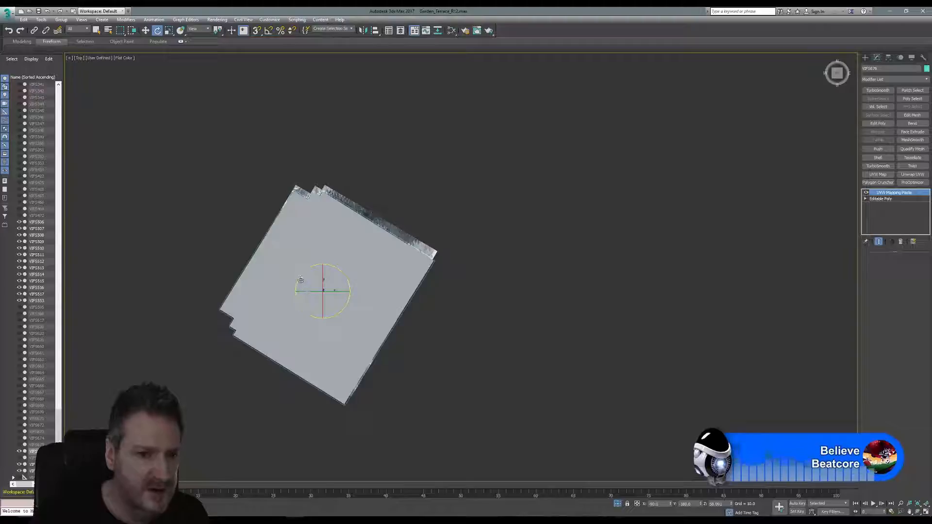
{"action": "left_click_drag", "start_coordinate": [300, 280], "coordinate": [299, 280]}
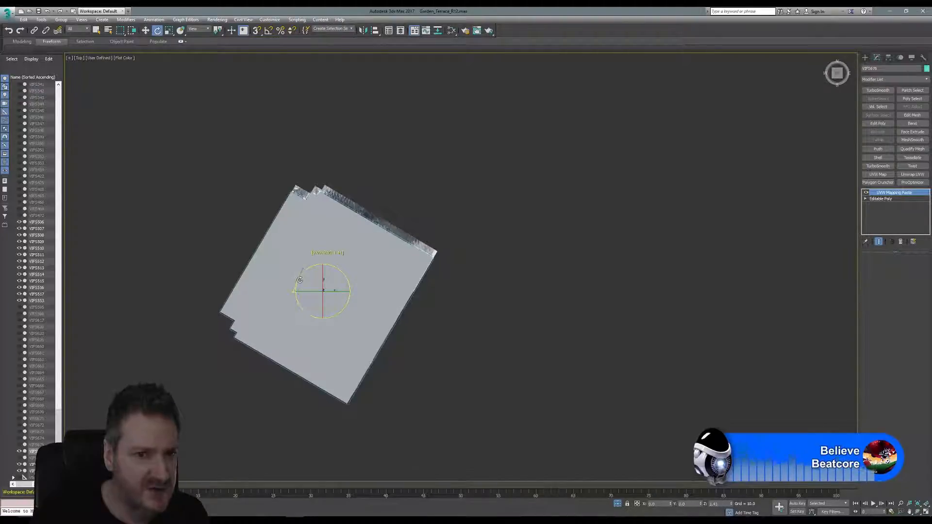
{"action": "left_click", "coordinate": [146, 31]}
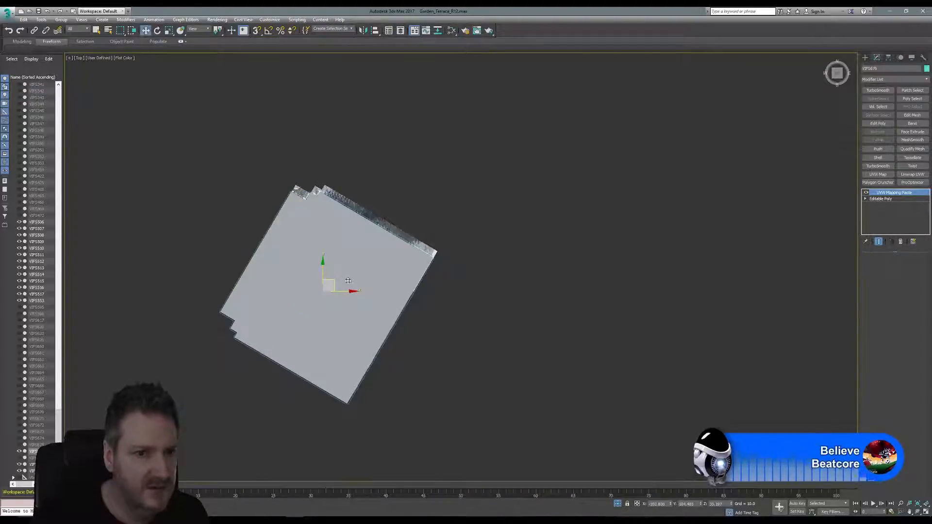
{"action": "left_click_drag", "start_coordinate": [331, 282], "coordinate": [336, 276]}
{"action": "middle_click_drag", "start_coordinate": [446, 350], "coordinate": [480, 314]}
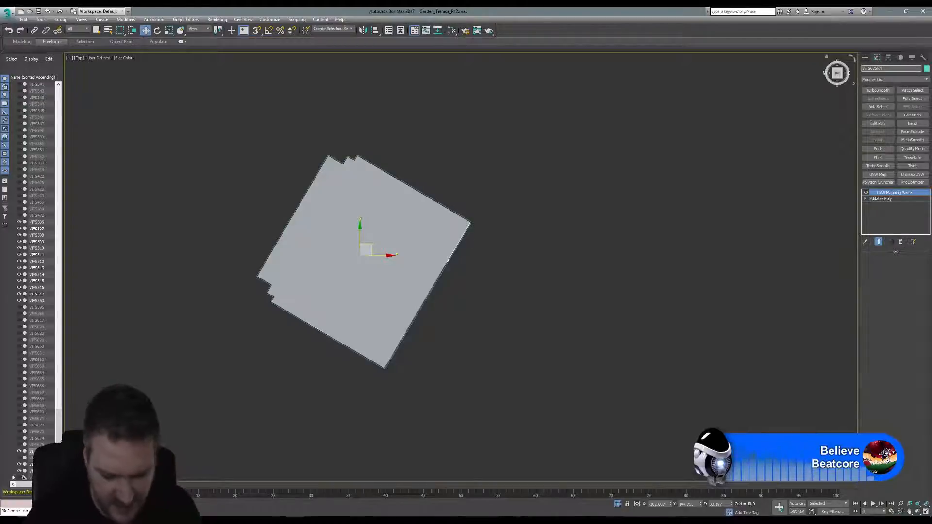
{"action": "type", "text": "NN"}
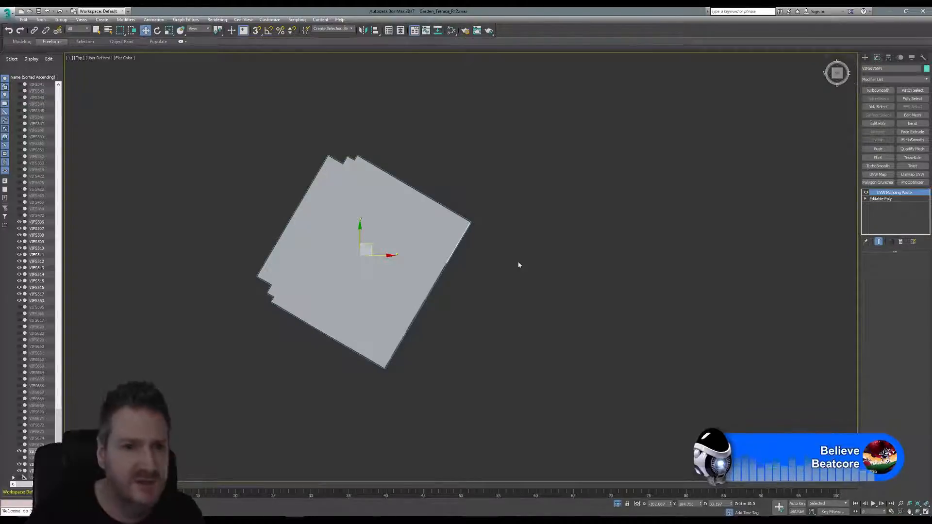
Move the next outermost clone beside the second corbel of the original row and rotate it to match that corbel.
{"action": "scroll", "coordinate": [509, 262], "scroll_direction": "down", "scroll_amount": 5}
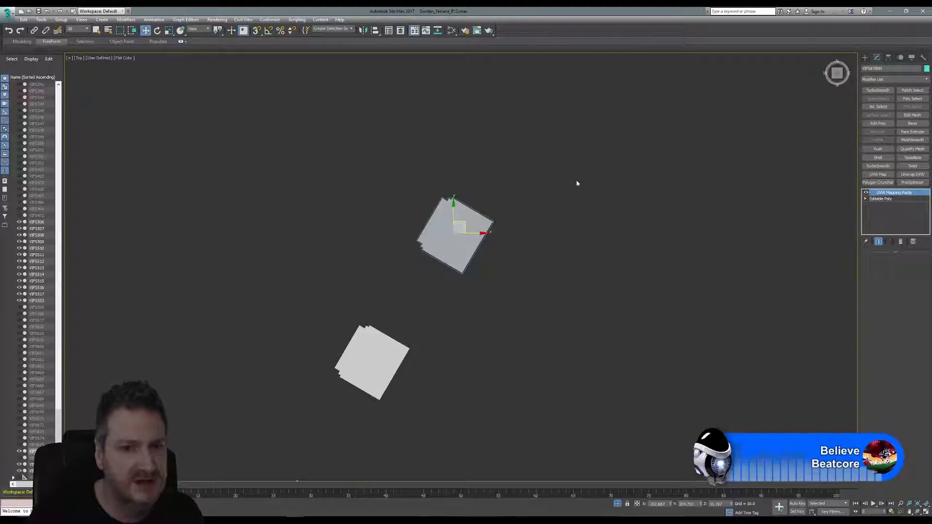
{"action": "scroll", "coordinate": [513, 241], "scroll_direction": "down", "scroll_amount": 6}
{"action": "middle_click_drag", "start_coordinate": [628, 171], "coordinate": [503, 192]}
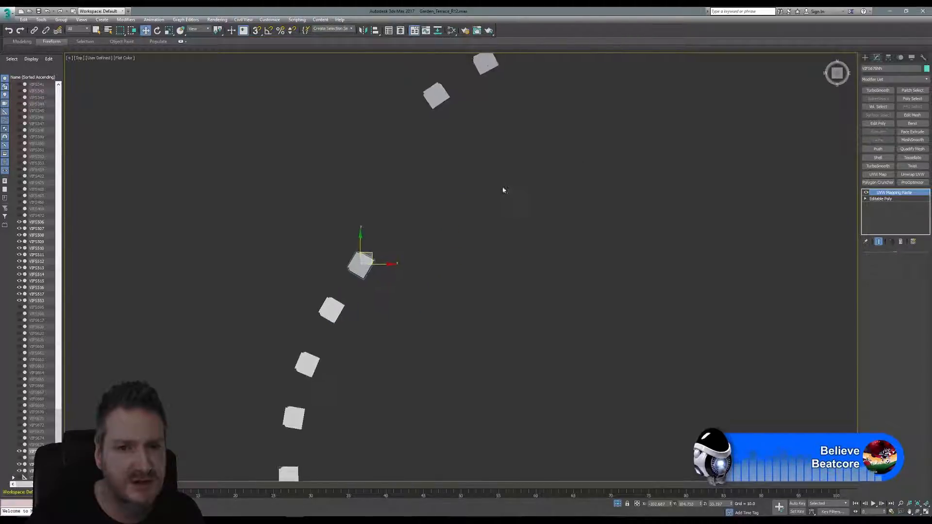
{"action": "scroll", "coordinate": [503, 192], "scroll_direction": "down", "scroll_amount": 3}
{"action": "left_click", "coordinate": [561, 69]}
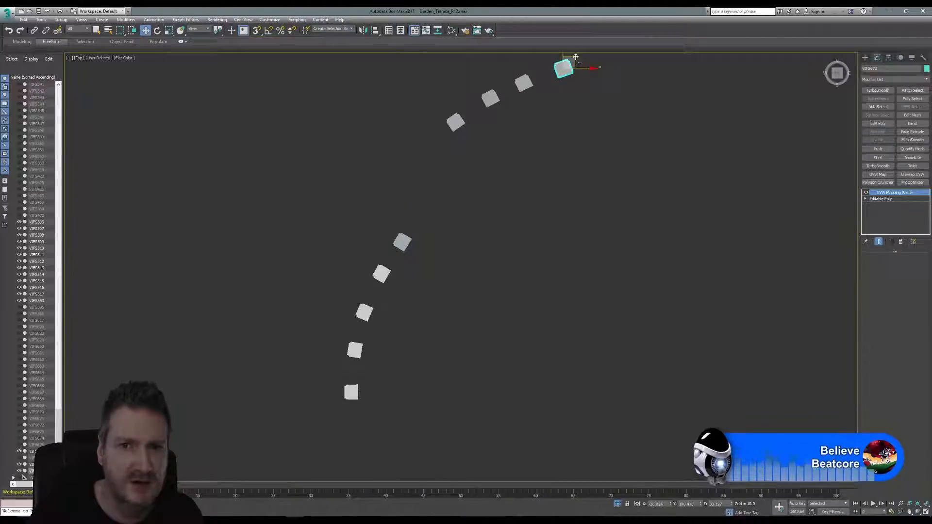
{"action": "left_click_drag", "start_coordinate": [575, 57], "coordinate": [378, 262]}
{"action": "scroll", "coordinate": [374, 272], "scroll_direction": "up", "scroll_amount": 5}
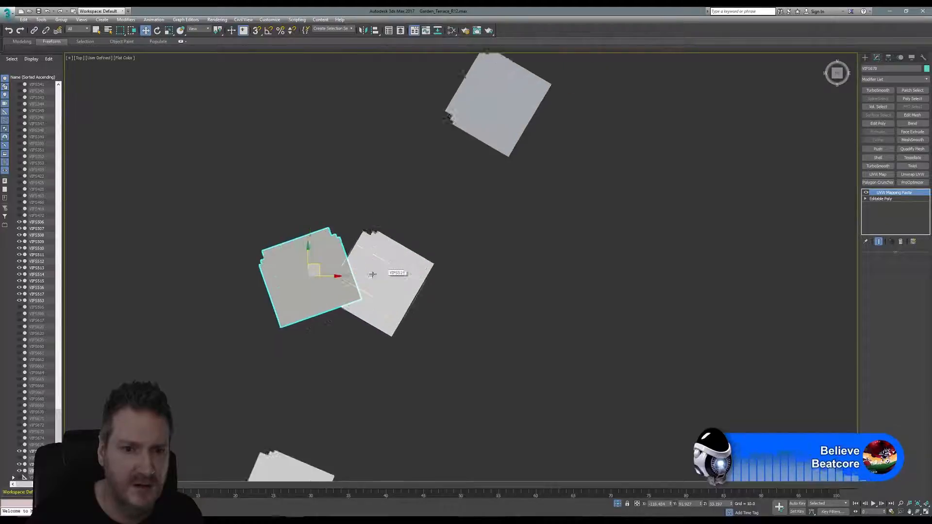
{"action": "scroll", "coordinate": [372, 275], "scroll_direction": "up", "scroll_amount": 3}
{"action": "key", "text": "e"}
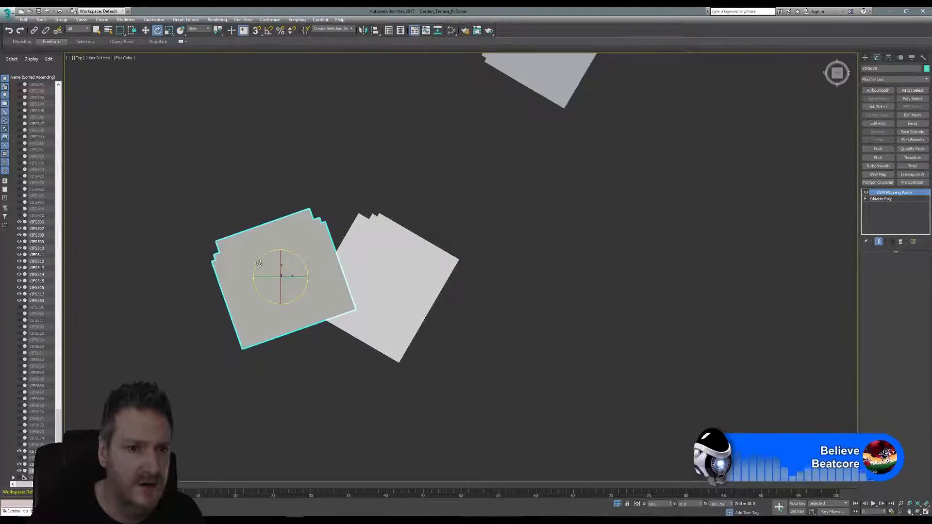
{"action": "left_click_drag", "start_coordinate": [259, 263], "coordinate": [246, 291]}
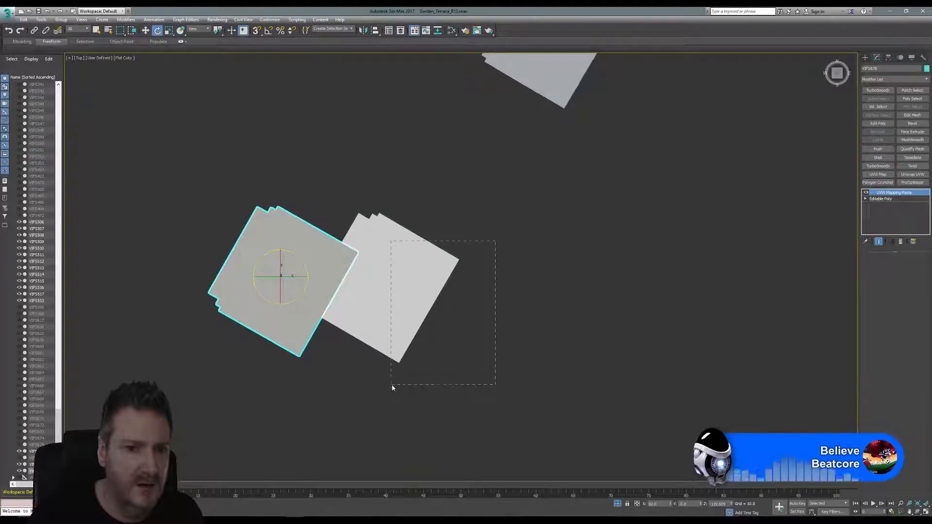
Group the pieces of the second original corbel under the default group name.
{"action": "left_click_drag", "start_coordinate": [392, 387], "coordinate": [391, 385]}
{"action": "left_click", "coordinate": [63, 21]}
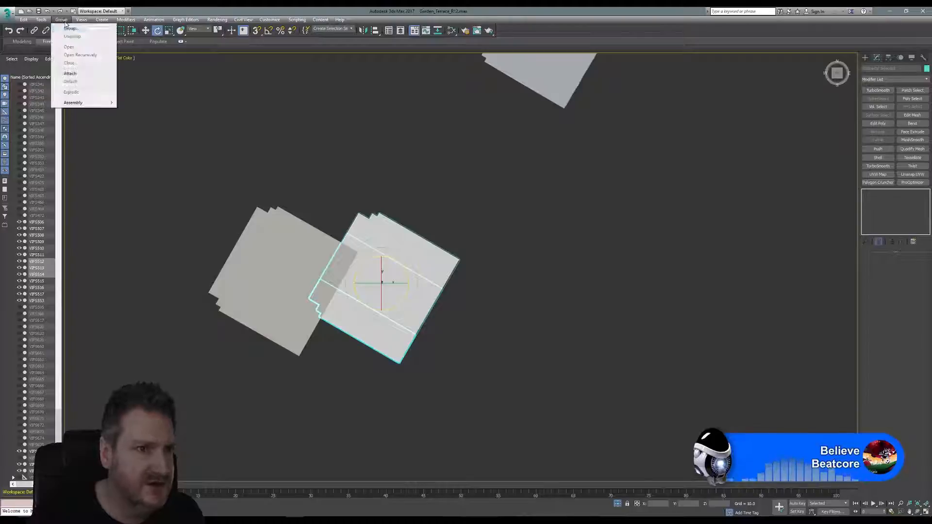
{"action": "left_click", "coordinate": [70, 29]}
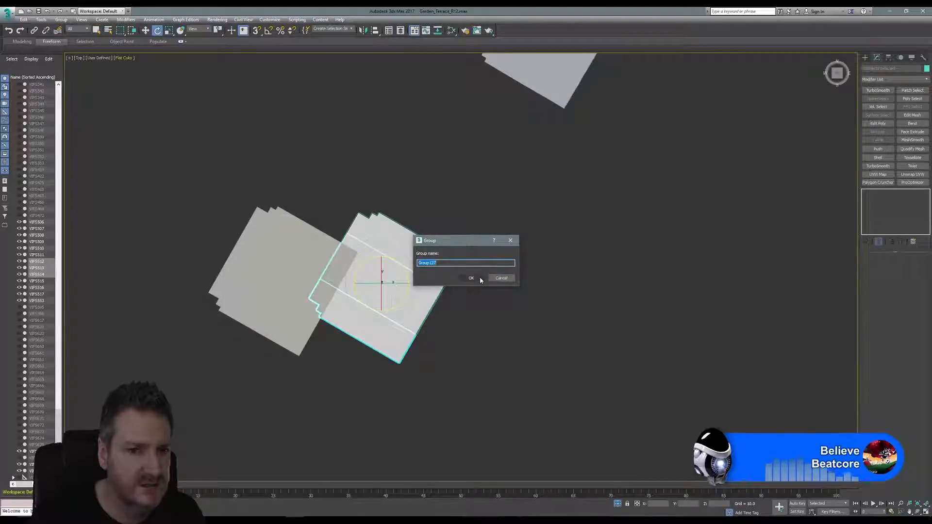
{"action": "left_click", "coordinate": [471, 278]}
Append NN2 to the second clone's name and move the clone onto the grouped corbel.
{"action": "left_click", "coordinate": [302, 246]}
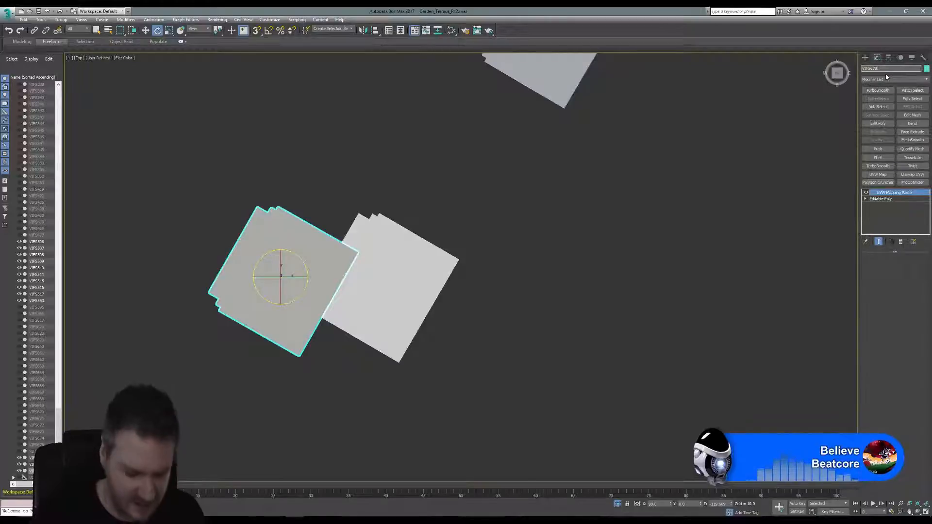
{"action": "type", "text": "NN2"}
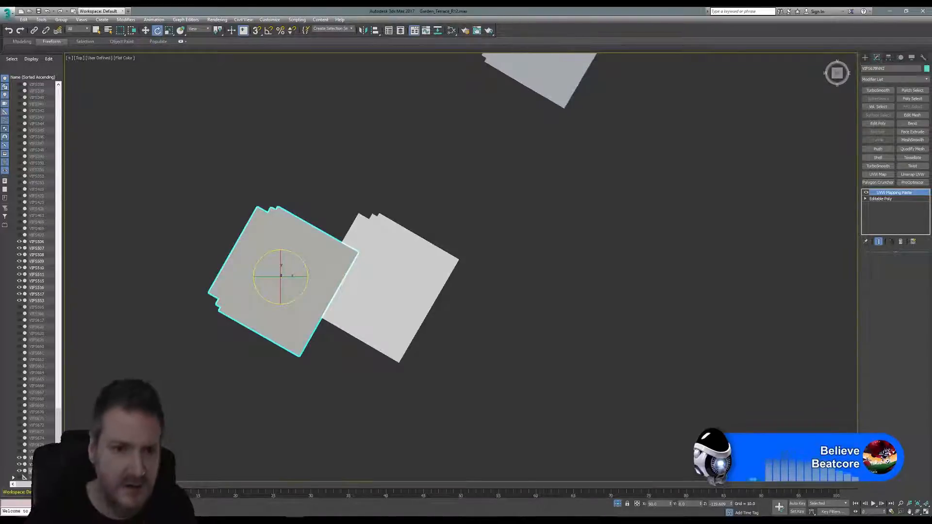
{"action": "left_click", "coordinate": [146, 30]}
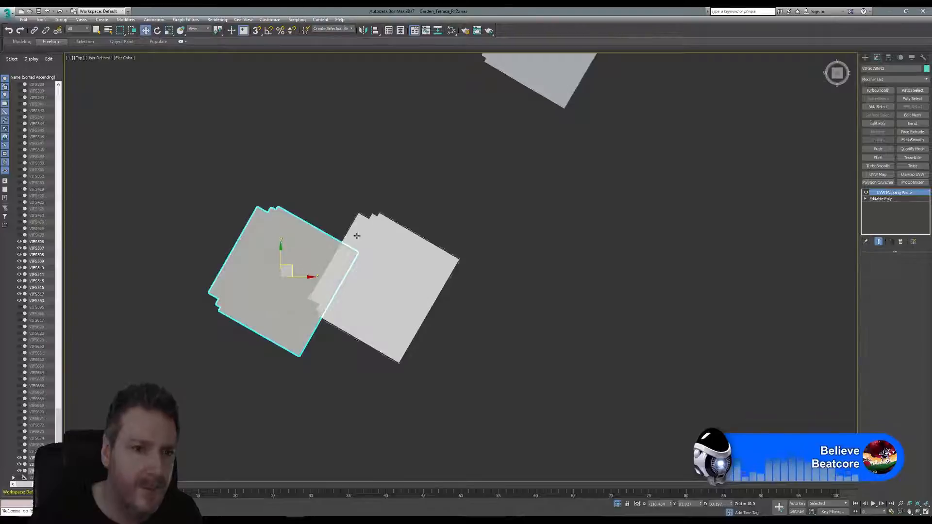
{"action": "left_click_drag", "start_coordinate": [292, 269], "coordinate": [391, 274]}
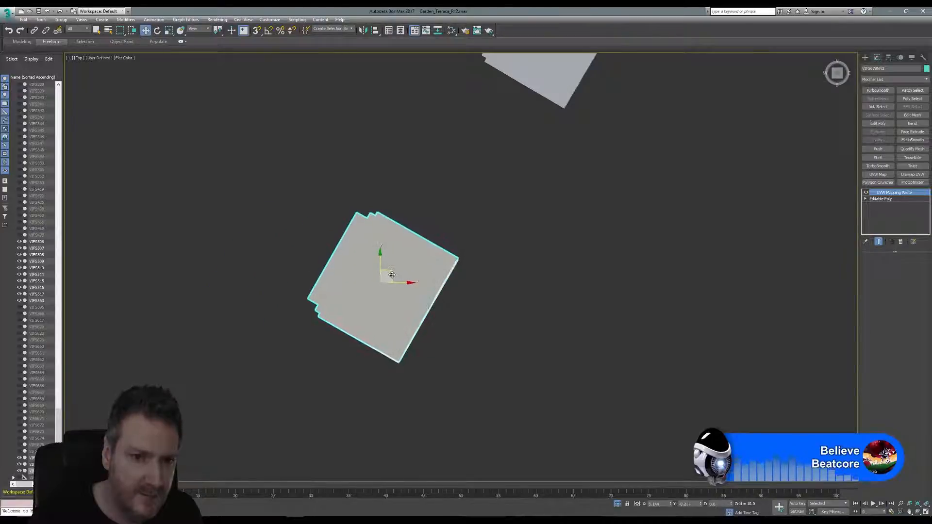
Move the outermost clone of the remaining arc beside the third corbel of the original row.
{"action": "scroll", "coordinate": [537, 331], "scroll_direction": "down", "scroll_amount": 8}
{"action": "scroll", "coordinate": [586, 334], "scroll_direction": "down", "scroll_amount": 3}
{"action": "middle_click_drag", "start_coordinate": [612, 297], "coordinate": [401, 343]}
{"action": "left_click", "coordinate": [517, 98]}
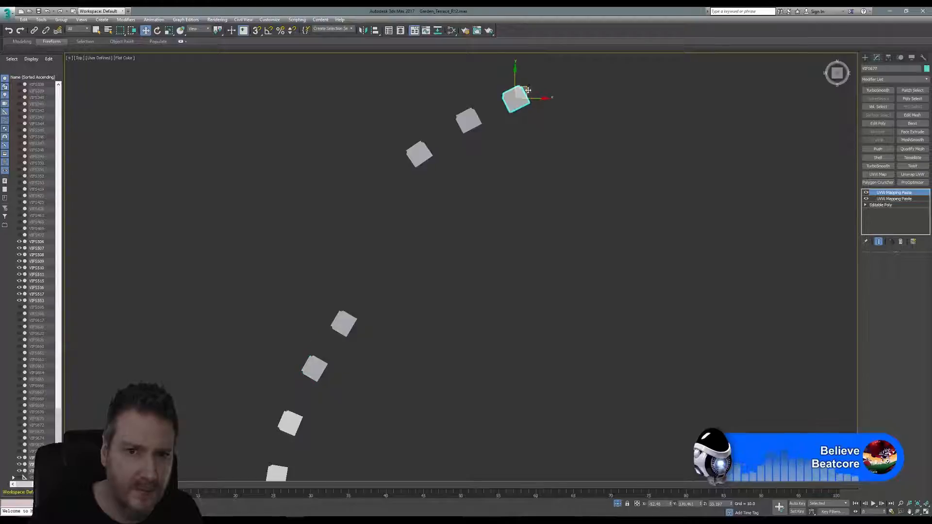
{"action": "left_click_drag", "start_coordinate": [527, 90], "coordinate": [279, 390]}
{"action": "scroll", "coordinate": [279, 410], "scroll_direction": "up", "scroll_amount": 5}
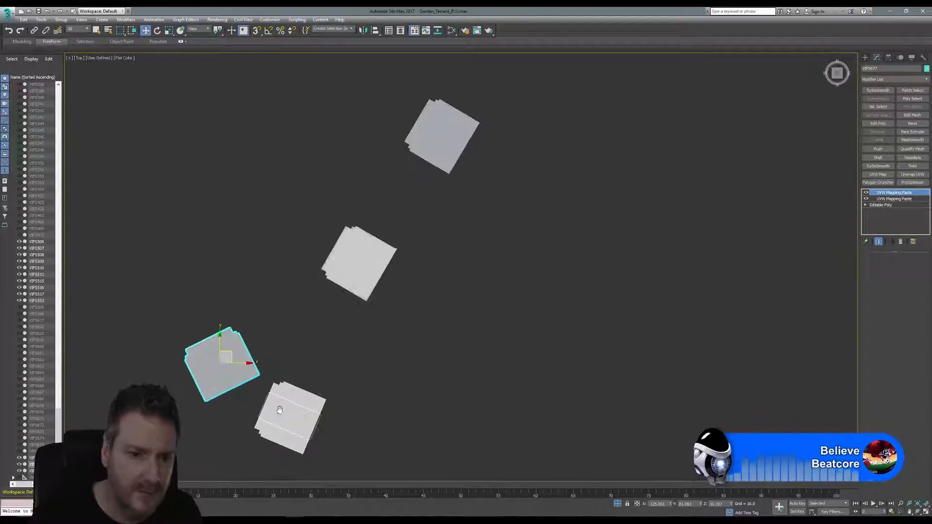
{"action": "middle_click_drag", "start_coordinate": [280, 410], "coordinate": [383, 327]}
Group the pieces of the third original corbel under the default group name.
{"action": "left_click_drag", "start_coordinate": [341, 402], "coordinate": [342, 401]}
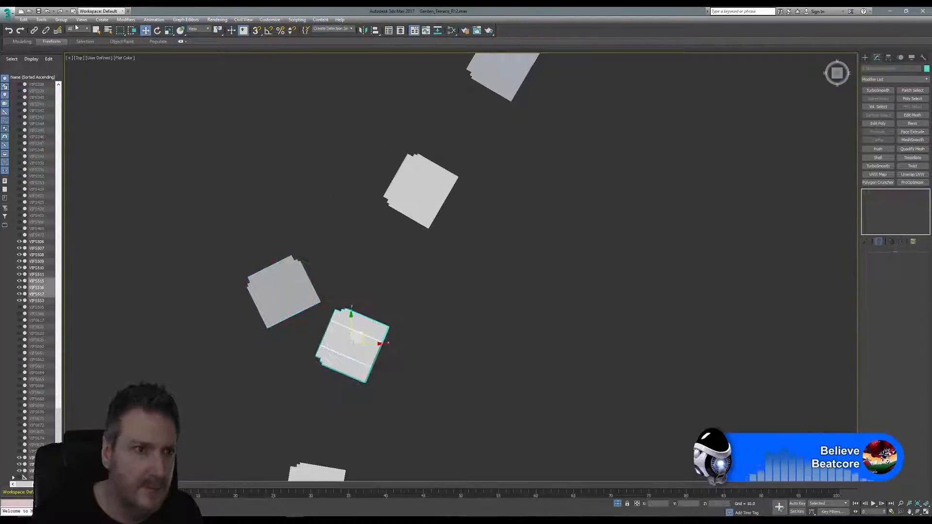
{"action": "left_click", "coordinate": [61, 20]}
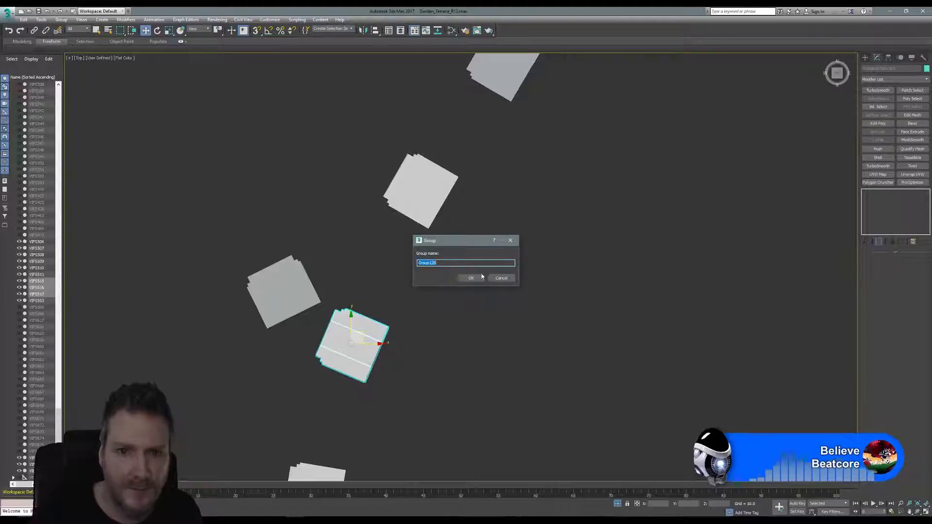
{"action": "left_click", "coordinate": [470, 278]}
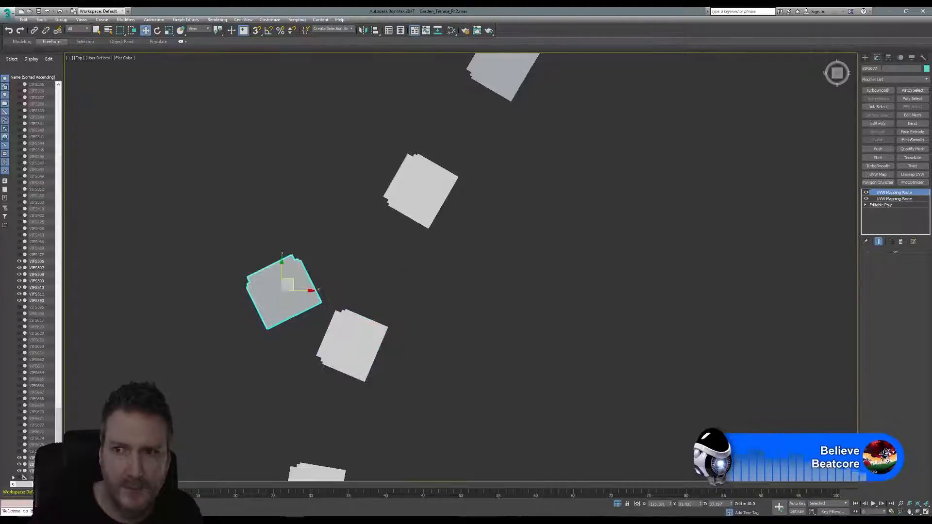
Select the clone beside the third corbel and append NN3 to its name.
{"action": "left_click", "coordinate": [881, 68]}
{"action": "type", "text": "NN"}
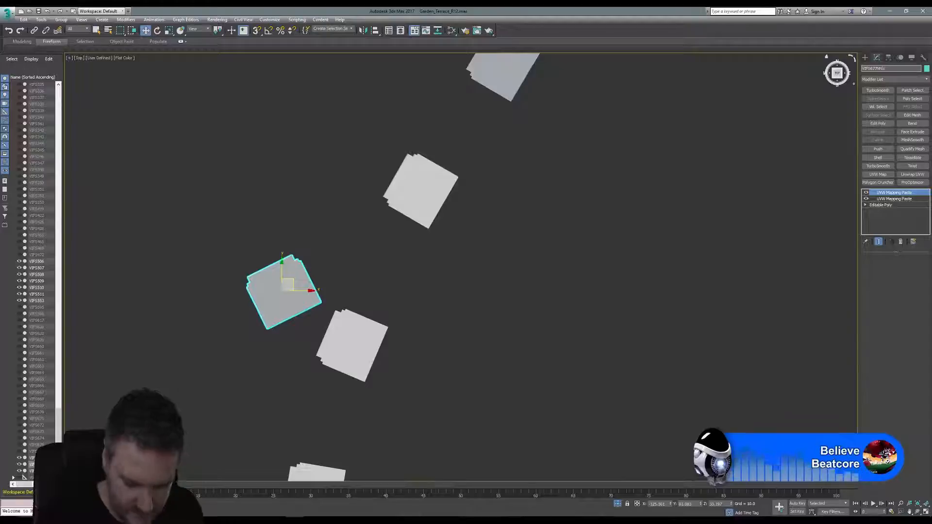
{"action": "type", "text": "3"}
{"action": "key", "text": "Return"}
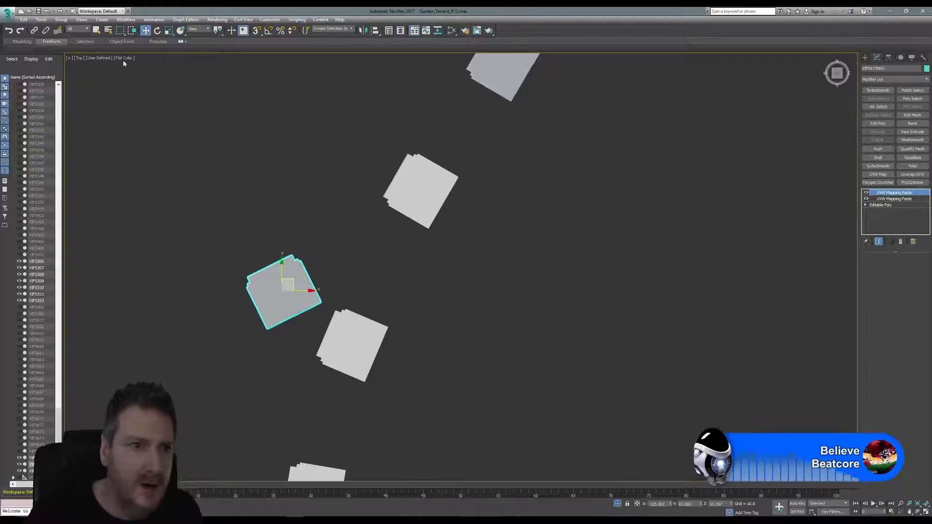
Rotate the NN3 clone to match the third original corbel's angle and move it exactly over that corbel.
{"action": "left_click", "coordinate": [157, 30]}
{"action": "scroll", "coordinate": [414, 255], "scroll_direction": "up", "scroll_amount": 3}
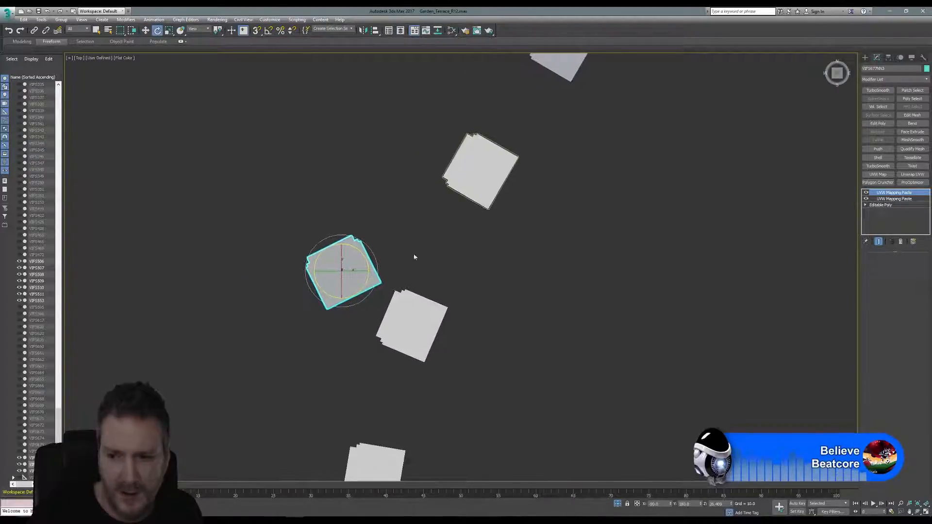
{"action": "left_click_drag", "start_coordinate": [301, 260], "coordinate": [281, 285]}
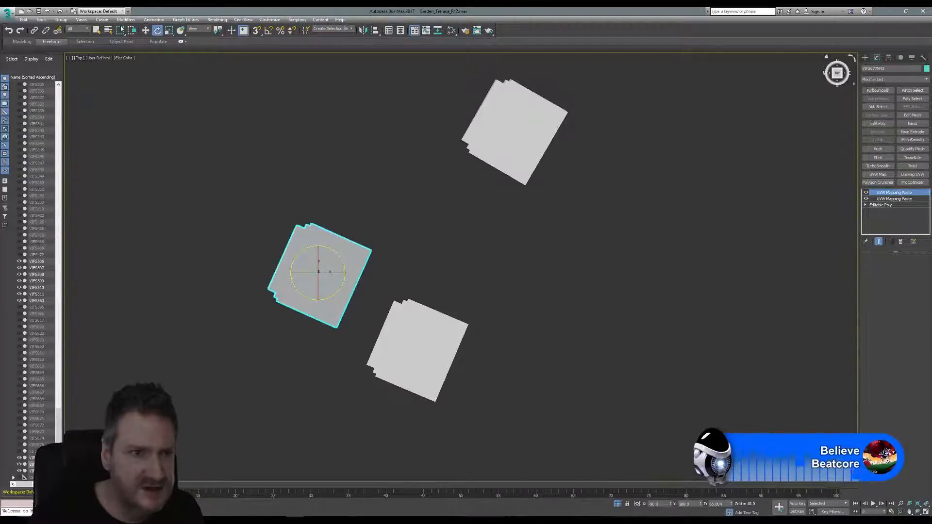
{"action": "left_click", "coordinate": [146, 30]}
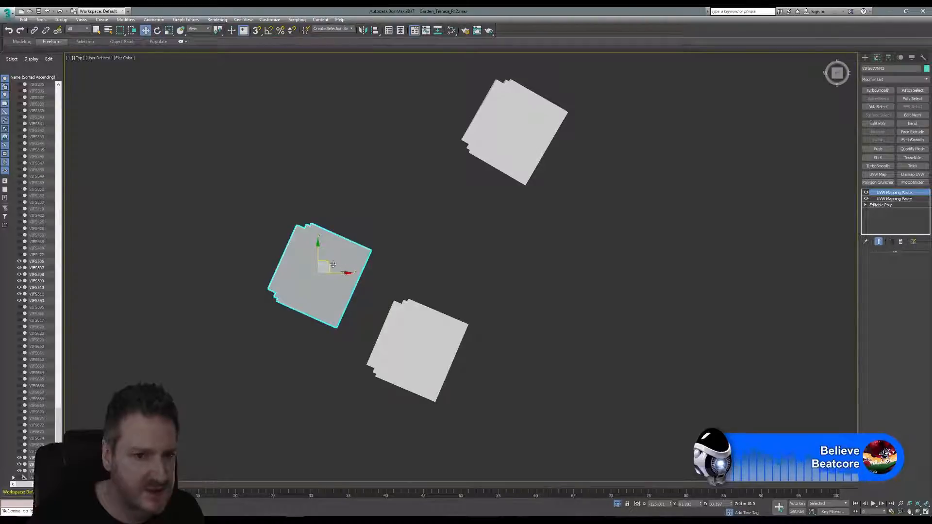
{"action": "left_click_drag", "start_coordinate": [332, 264], "coordinate": [426, 340]}
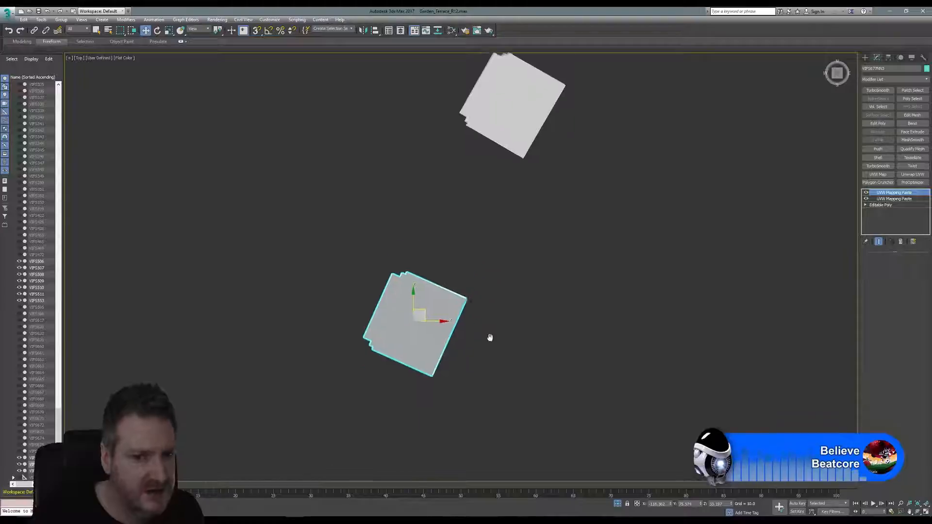
Move the next outermost clone beside the fourth original corbel and append an NN suffix to its name.
{"action": "middle_click_drag", "start_coordinate": [491, 337], "coordinate": [554, 235]}
{"action": "scroll", "coordinate": [554, 234], "scroll_direction": "down", "scroll_amount": 6}
{"action": "middle_click_drag", "start_coordinate": [668, 208], "coordinate": [511, 348]}
{"action": "scroll", "coordinate": [510, 345], "scroll_direction": "down", "scroll_amount": 2}
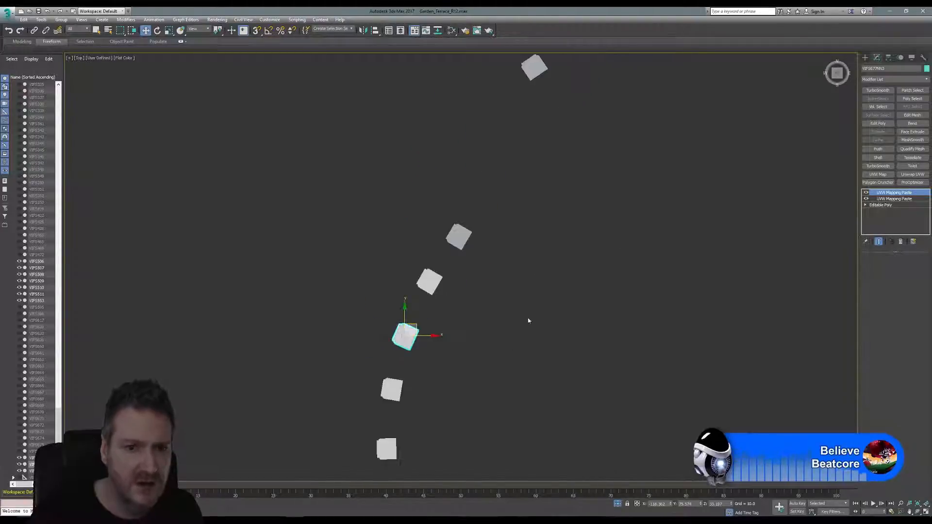
{"action": "middle_click_drag", "start_coordinate": [547, 275], "coordinate": [449, 371]}
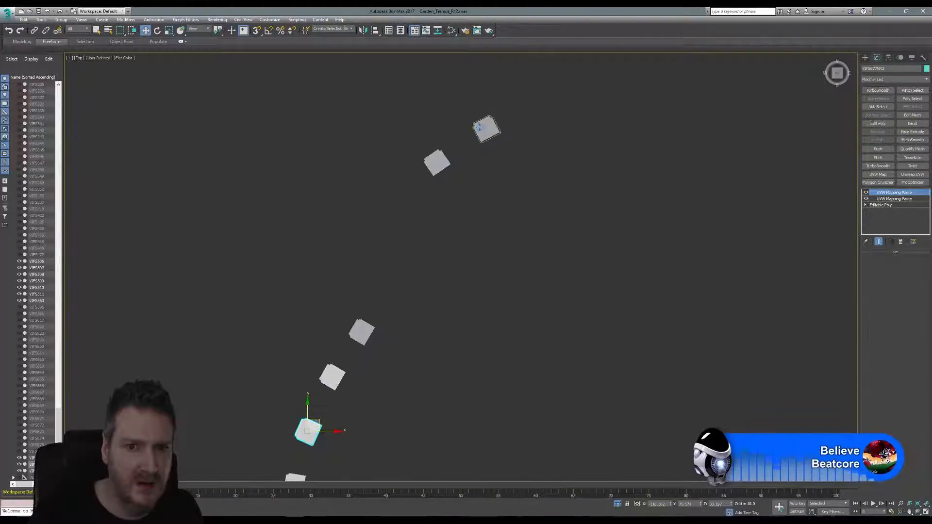
{"action": "left_click", "coordinate": [478, 127]}
{"action": "left_click_drag", "start_coordinate": [500, 118], "coordinate": [267, 444]}
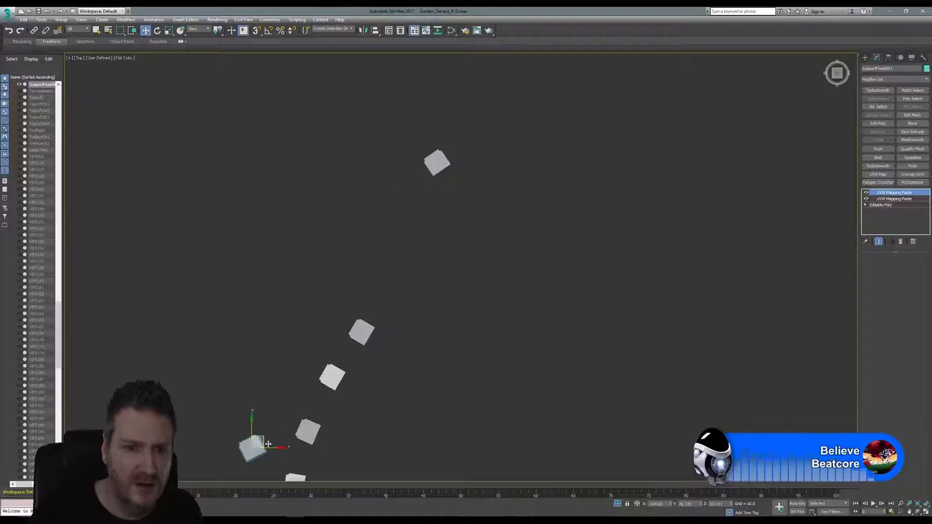
{"action": "middle_click_drag", "start_coordinate": [355, 393], "coordinate": [447, 235]}
{"action": "scroll", "coordinate": [393, 271], "scroll_direction": "up", "scroll_amount": 2}
{"action": "scroll", "coordinate": [389, 273], "scroll_direction": "up", "scroll_amount": 2}
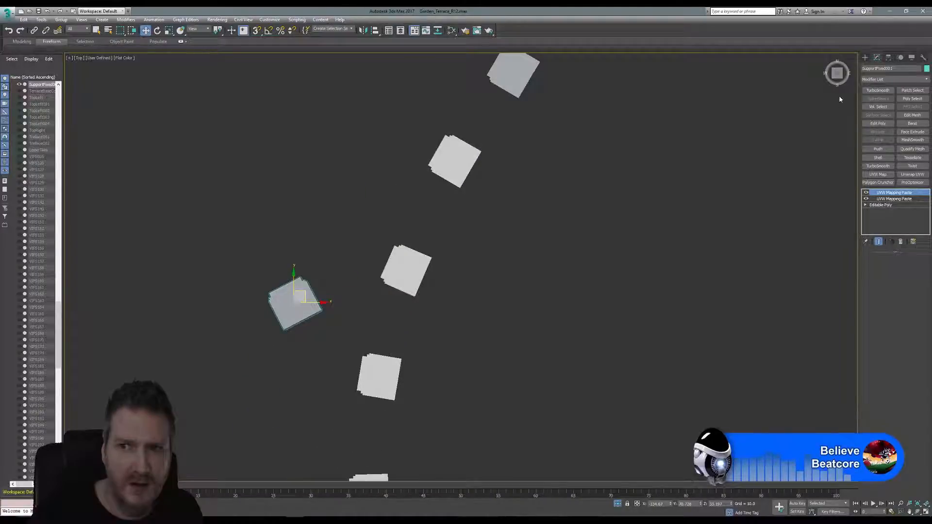
{"action": "left_click", "coordinate": [900, 70]}
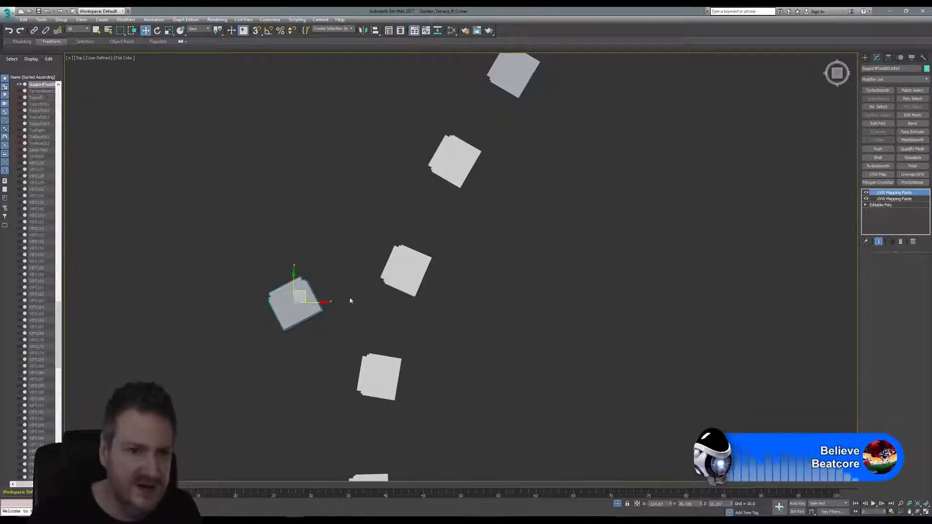
Rotate the clone roughly to the fourth original corbel's angle and move it partly over that corbel.
{"action": "middle_click_drag", "start_coordinate": [338, 321], "coordinate": [371, 301]}
{"action": "left_click", "coordinate": [157, 30]}
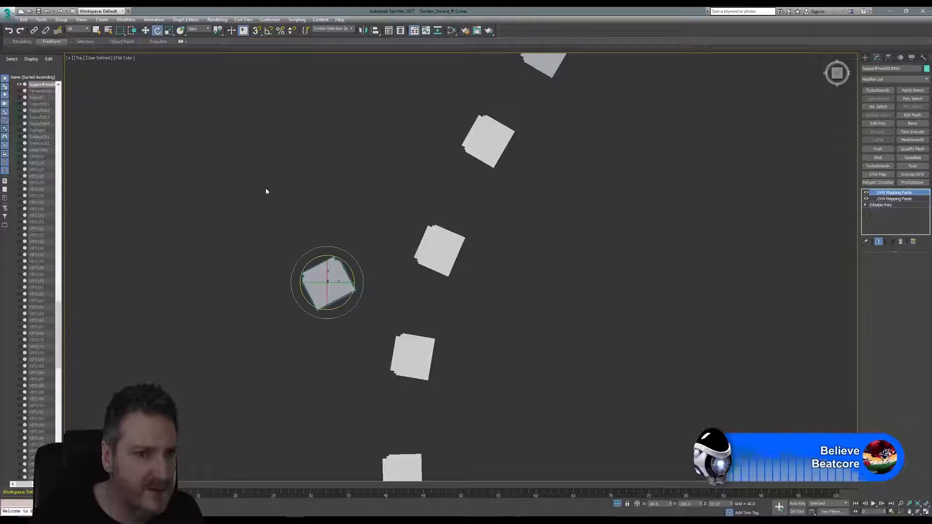
{"action": "left_click_drag", "start_coordinate": [307, 264], "coordinate": [297, 299]}
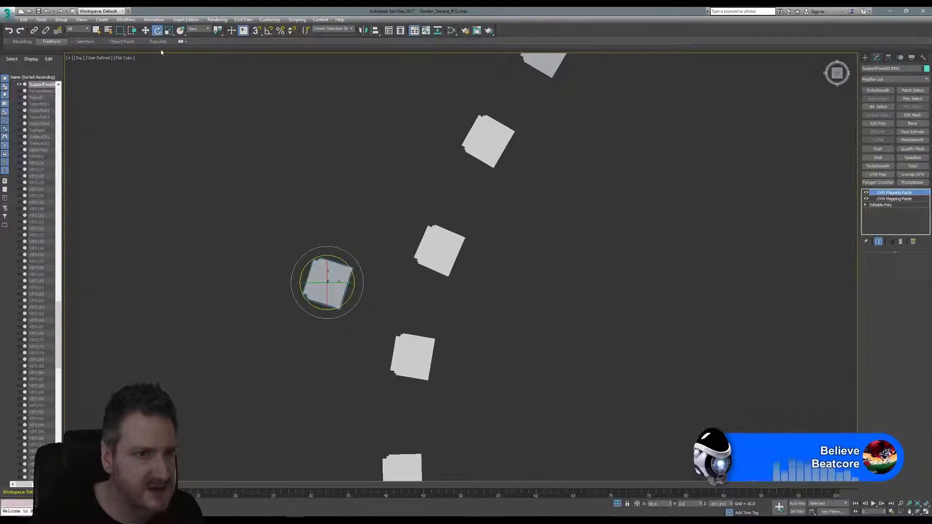
{"action": "key", "text": "w"}
{"action": "left_click_drag", "start_coordinate": [338, 271], "coordinate": [417, 336]}
{"action": "scroll", "coordinate": [427, 370], "scroll_direction": "up", "scroll_amount": 5}
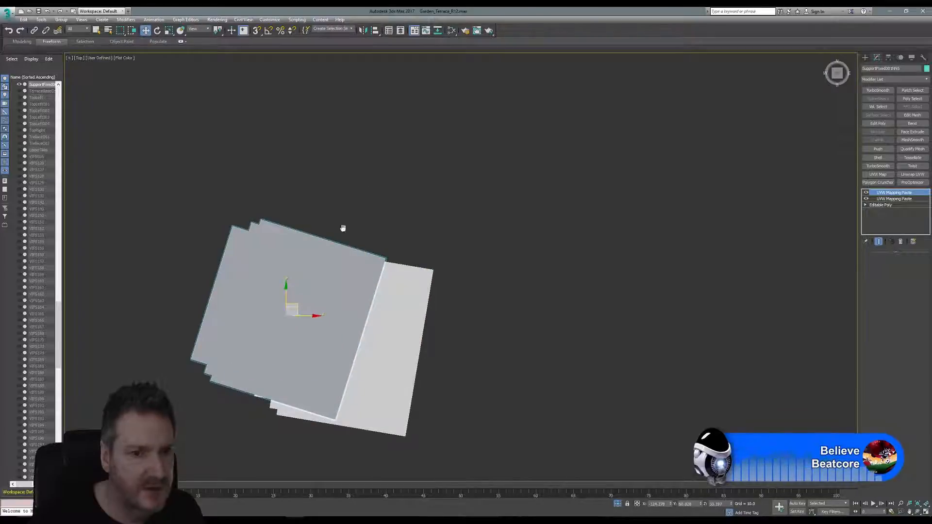
Group the pieces of the fourth original corbel under the default group name.
{"action": "middle_click_drag", "start_coordinate": [343, 228], "coordinate": [253, 141]}
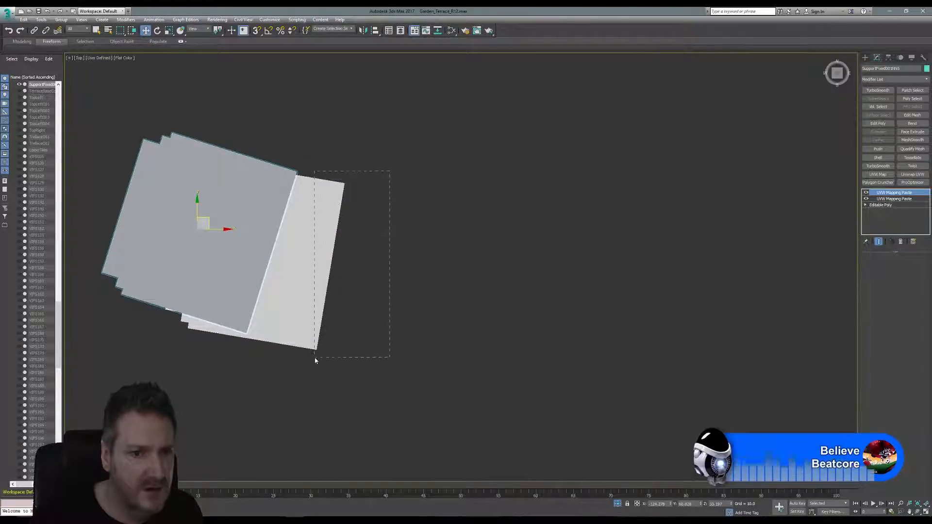
{"action": "left_click_drag", "start_coordinate": [315, 360], "coordinate": [316, 361]}
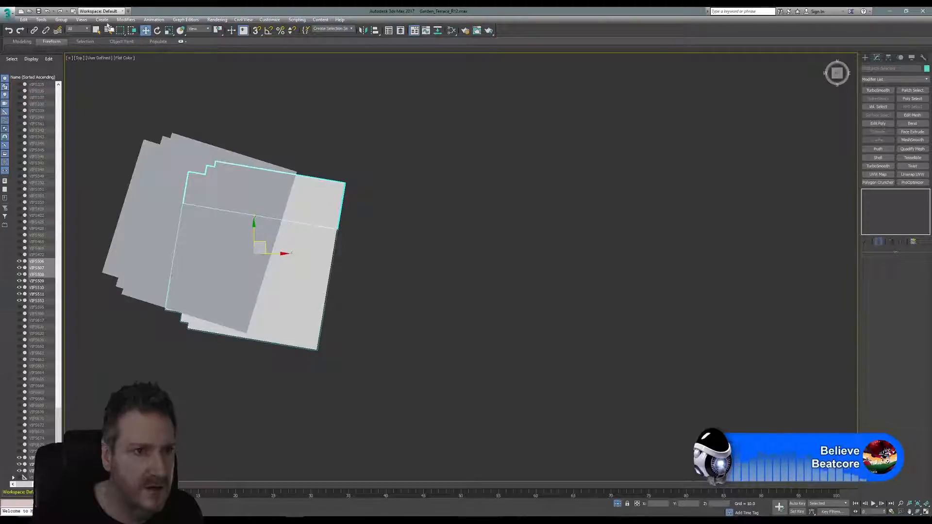
{"action": "left_click", "coordinate": [60, 19]}
{"action": "left_click", "coordinate": [67, 28]}
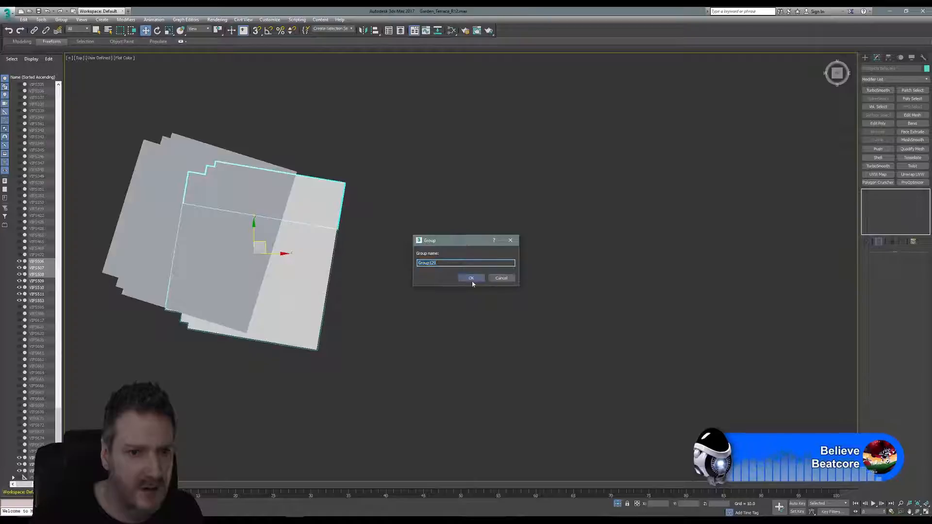
{"action": "left_click", "coordinate": [472, 279]}
Fine-tune the overlapping clone's rotation and position until it covers the fourth original corbel.
{"action": "left_click", "coordinate": [164, 152]}
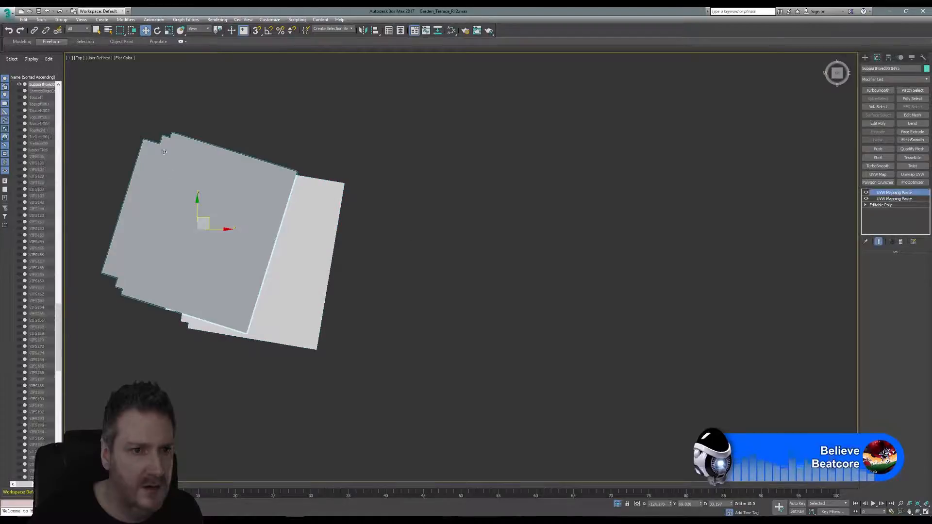
{"action": "left_click", "coordinate": [157, 31]}
{"action": "left_click_drag", "start_coordinate": [179, 213], "coordinate": [262, 245]}
{"action": "left_click", "coordinate": [10, 31]}
{"action": "left_click", "coordinate": [145, 30]}
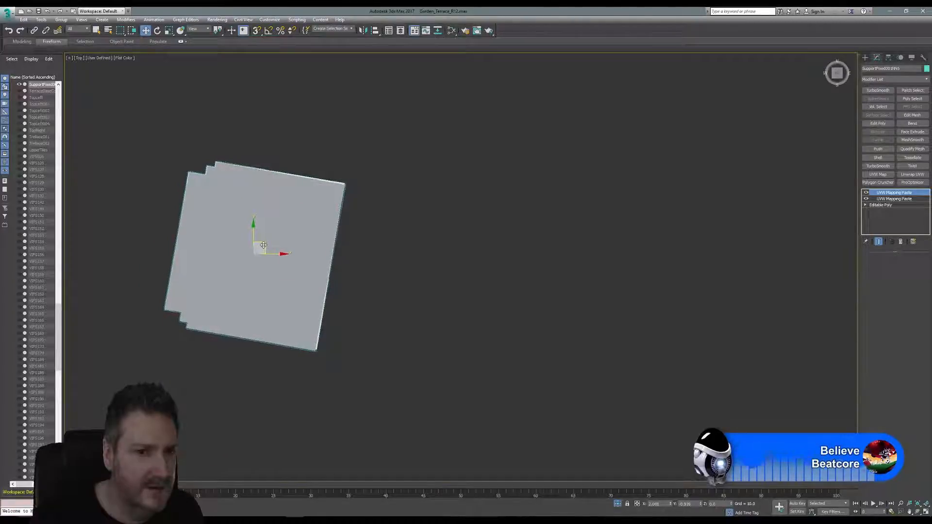
Move the next remaining clone beside the fifth original corbel and append NN6 to its name.
{"action": "scroll", "coordinate": [391, 324], "scroll_direction": "down", "scroll_amount": 8}
{"action": "middle_click_drag", "start_coordinate": [479, 336], "coordinate": [426, 377]}
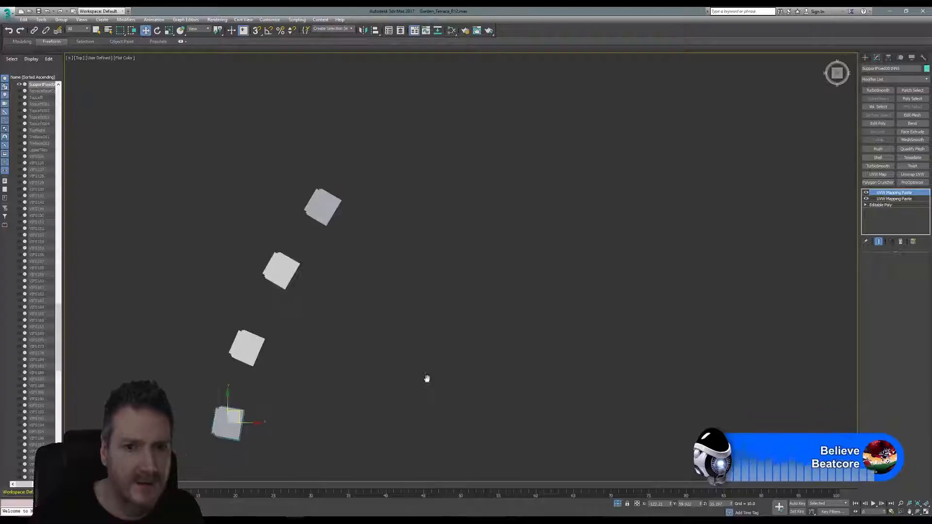
{"action": "scroll", "coordinate": [427, 376], "scroll_direction": "down", "scroll_amount": 4}
{"action": "left_click", "coordinate": [416, 172]}
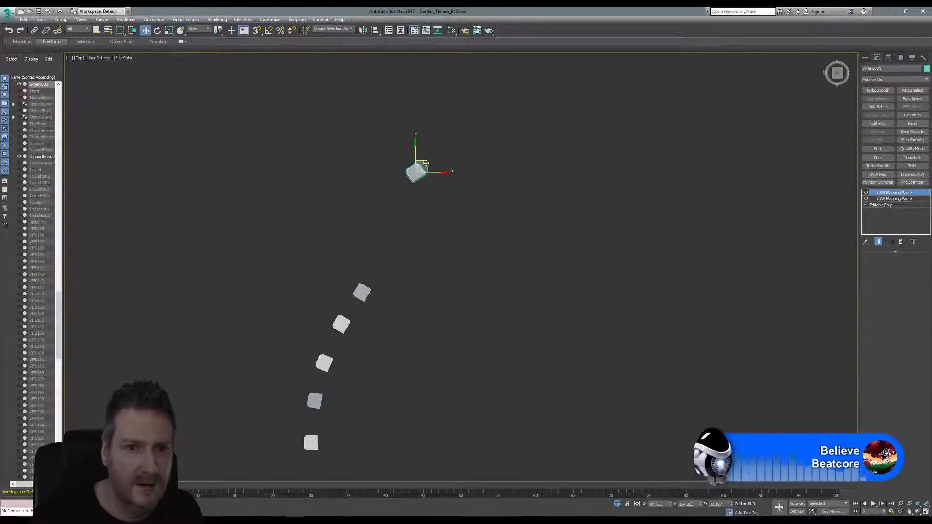
{"action": "left_click_drag", "start_coordinate": [415, 173], "coordinate": [304, 438]}
{"action": "scroll", "coordinate": [304, 438], "scroll_direction": "up", "scroll_amount": 10}
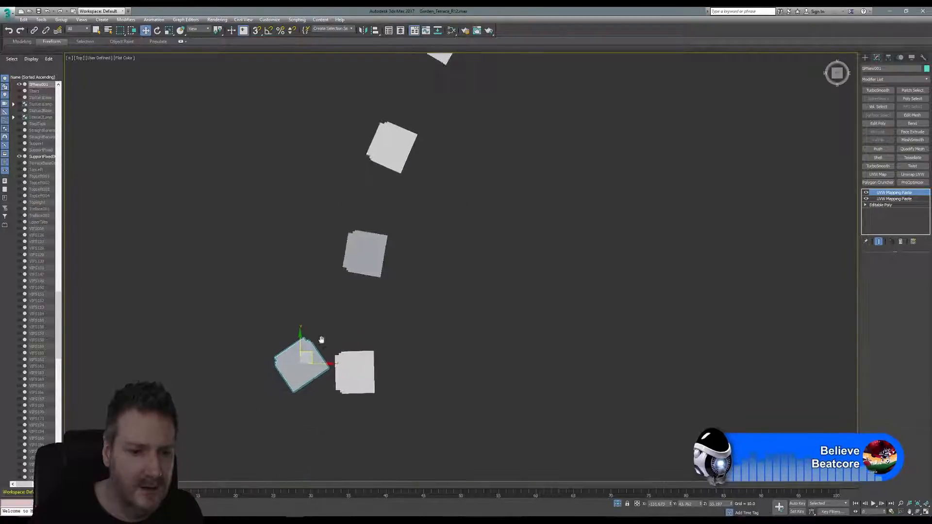
{"action": "left_click", "coordinate": [890, 69]}
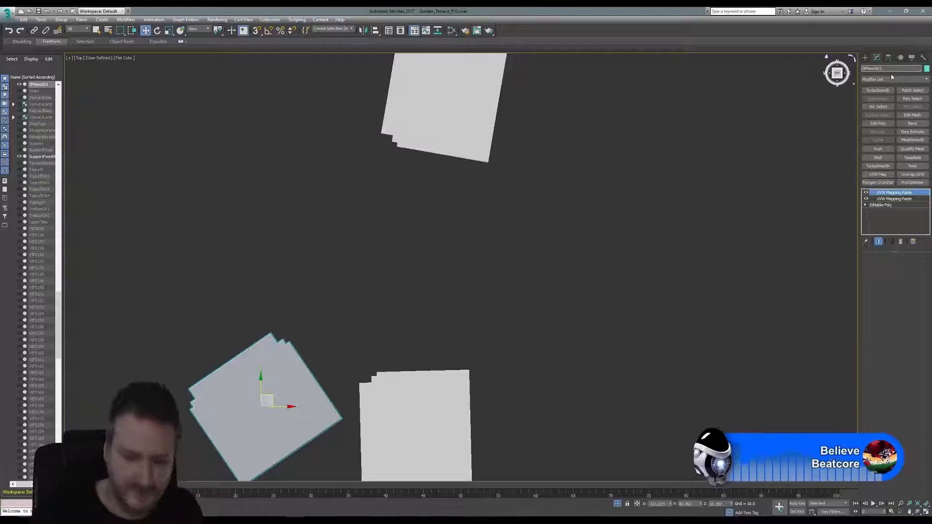
{"action": "type", "text": "NN6"}
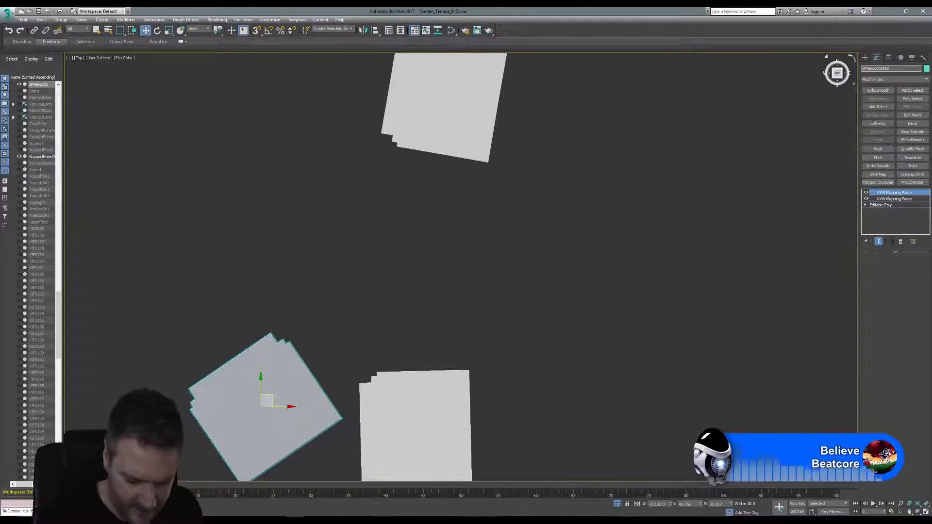
Group the pieces of the fifth original corbel under the default group name.
{"action": "middle_click_drag", "start_coordinate": [462, 345], "coordinate": [425, 243]}
{"action": "scroll", "coordinate": [425, 243], "scroll_direction": "down", "scroll_amount": 3}
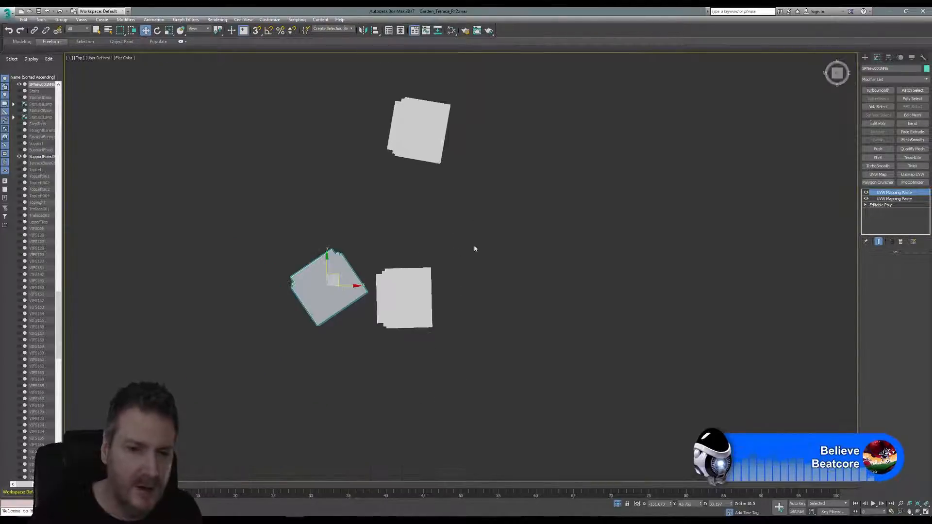
{"action": "left_click", "coordinate": [405, 298]}
{"action": "left_click", "coordinate": [61, 20]}
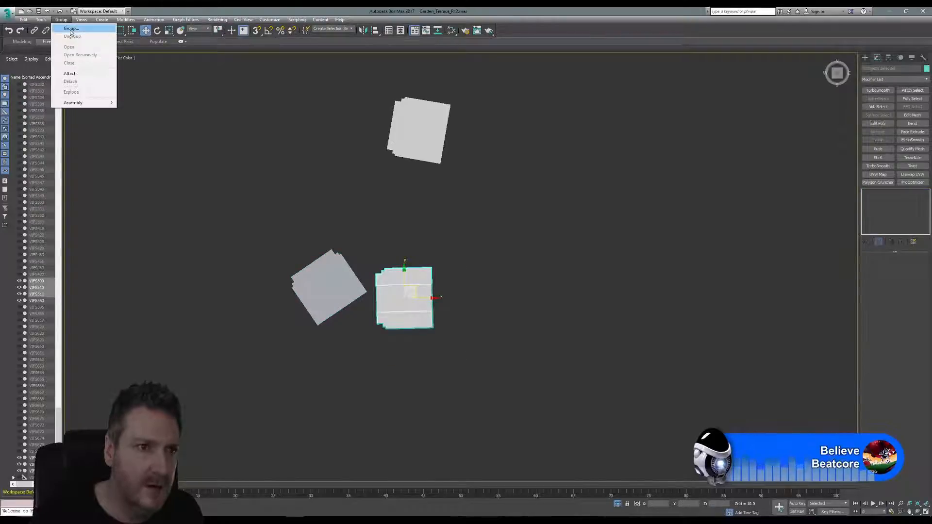
{"action": "left_click", "coordinate": [73, 29]}
{"action": "key", "text": "Return"}
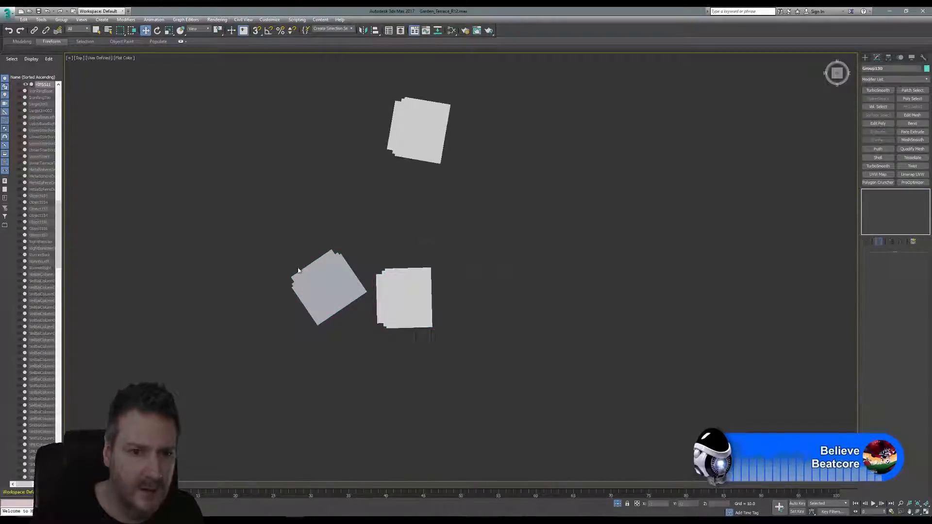
Rotate the NN6 clone to match the fifth original corbel's orientation and move it on top of that corbel.
{"action": "left_click", "coordinate": [329, 287]}
{"action": "left_click", "coordinate": [158, 31]}
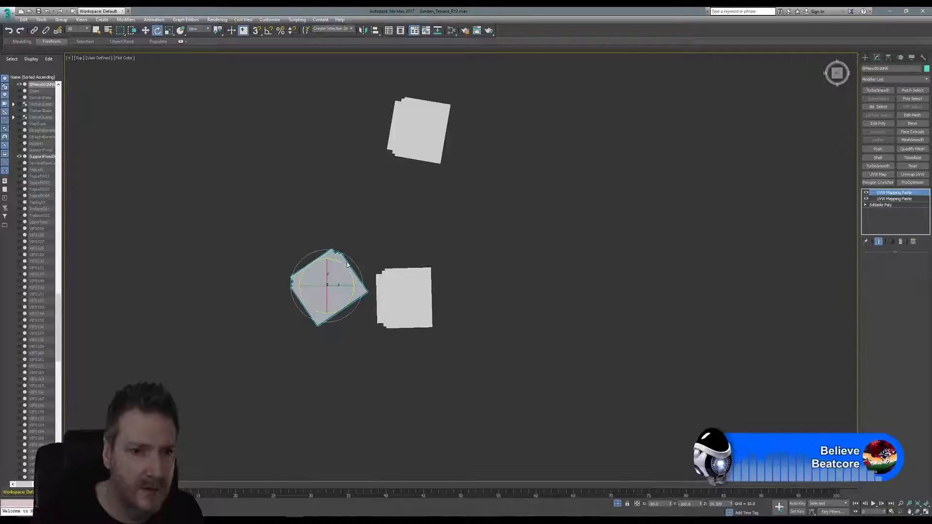
{"action": "left_click_drag", "start_coordinate": [308, 270], "coordinate": [470, 329]}
{"action": "left_click", "coordinate": [145, 31]}
{"action": "scroll", "coordinate": [334, 274], "scroll_direction": "up", "scroll_amount": 4}
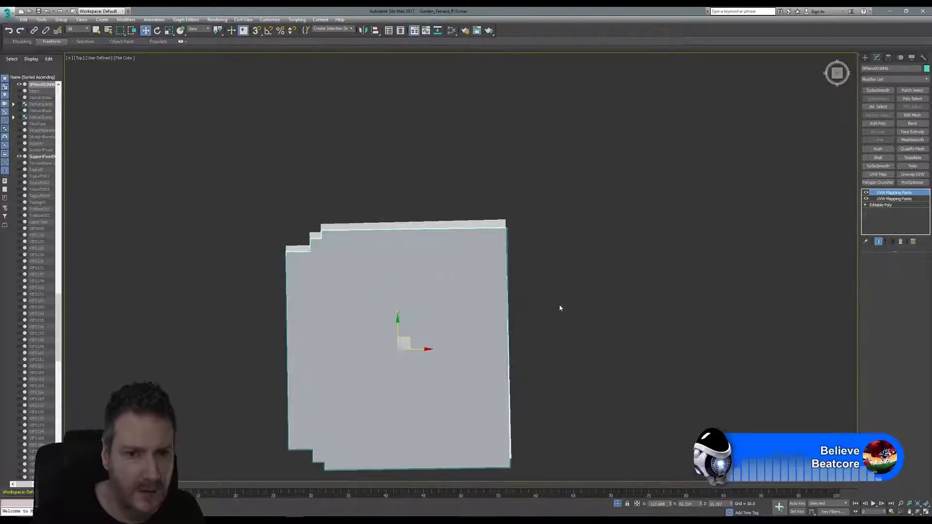
{"action": "scroll", "coordinate": [559, 308], "scroll_direction": "up", "scroll_amount": 3}
{"action": "left_click", "coordinate": [157, 30]}
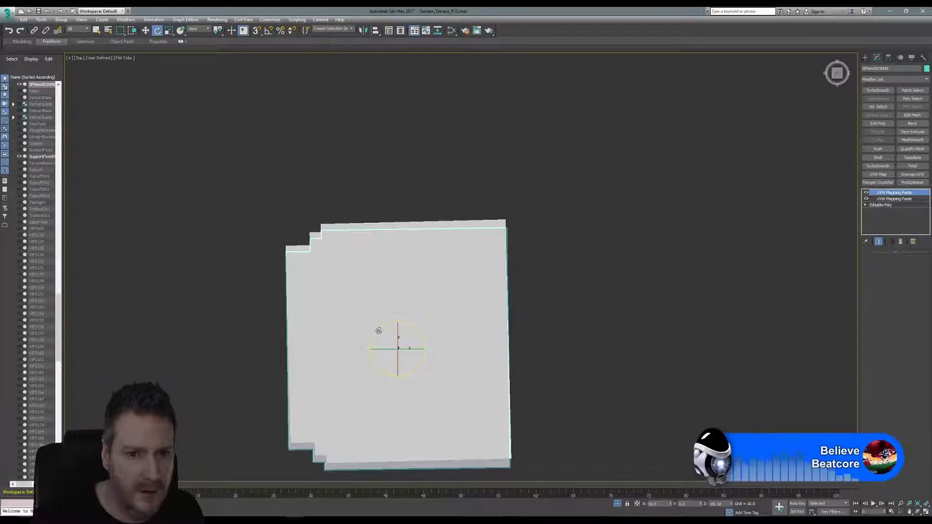
{"action": "left_click", "coordinate": [379, 331]}
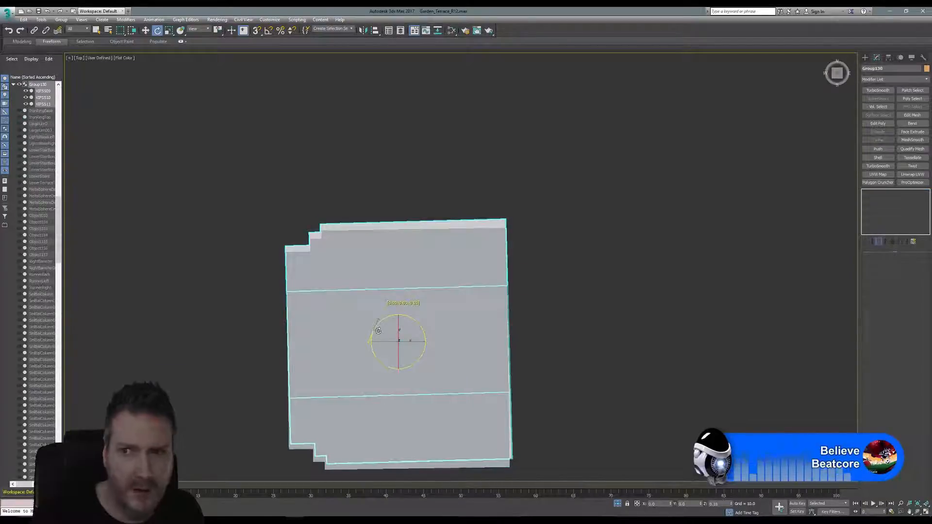
{"action": "left_click", "coordinate": [9, 32]}
{"action": "left_click", "coordinate": [8, 32]}
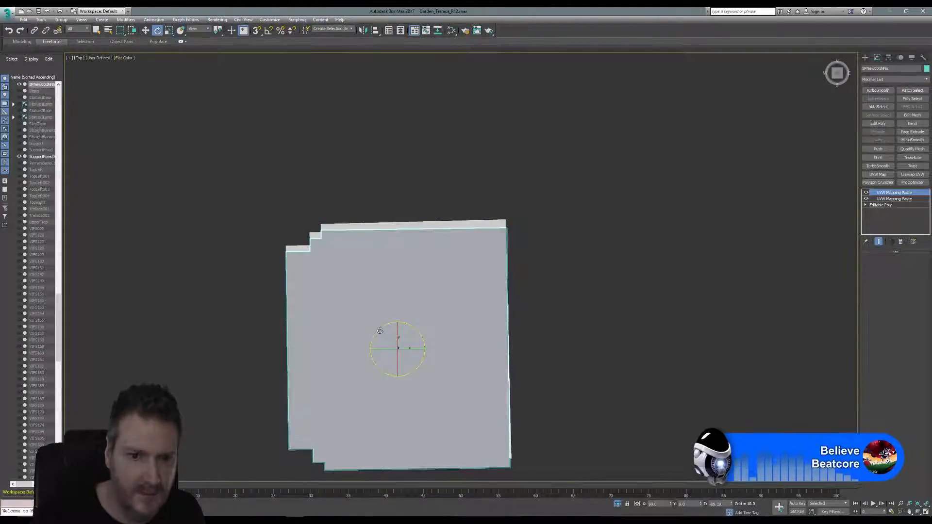
Fine-tune the NN6 clone's rotation and nudge it until it covers the fifth original corbel.
{"action": "mouse_move", "coordinate": [379, 331]}
{"action": "left_mouse_down"}
{"action": "mouse_move", "coordinate": [384, 311]}
{"action": "mouse_move", "coordinate": [380, 329]}
{"action": "left_mouse_up"}
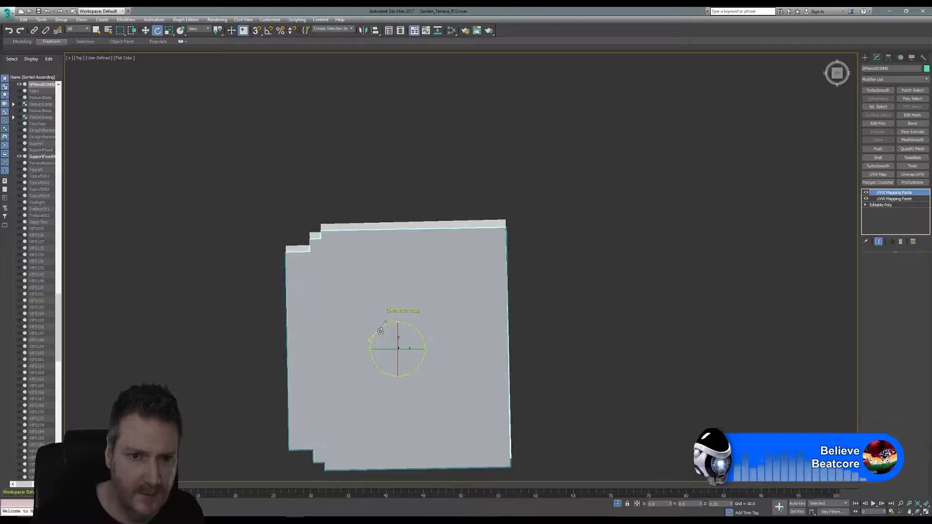
{"action": "left_click", "coordinate": [147, 31]}
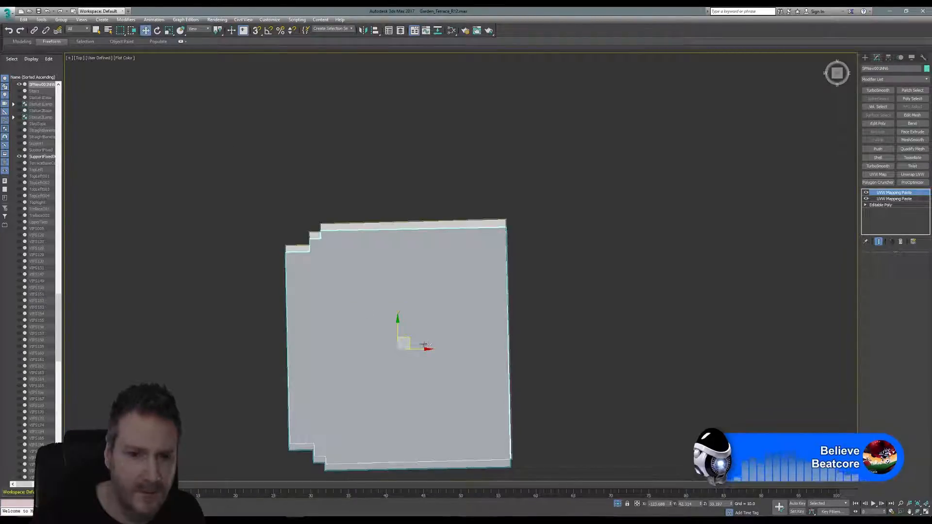
{"action": "left_click_drag", "start_coordinate": [410, 345], "coordinate": [410, 339]}
{"action": "scroll", "coordinate": [599, 343], "scroll_direction": "down", "scroll_amount": 5}
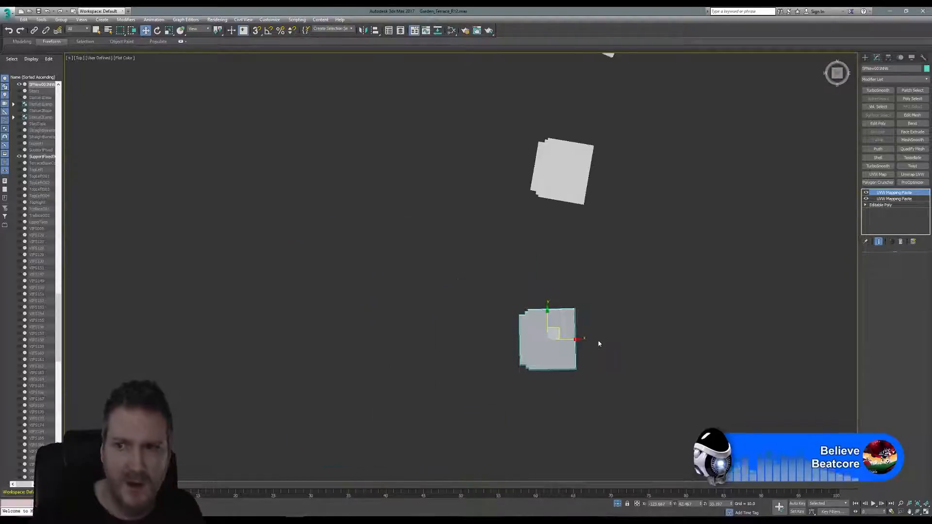
Restore the four-viewport layout and delete the grouped original corbel that overlaps the NN6 clone.
{"action": "left_click", "coordinate": [925, 514]}
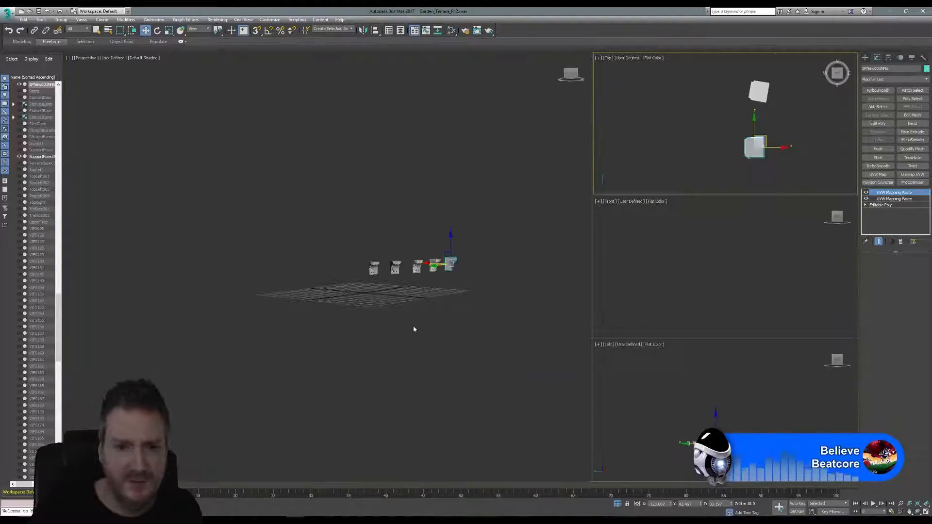
{"action": "scroll", "coordinate": [273, 381], "scroll_direction": "up", "scroll_amount": 8}
{"action": "scroll", "coordinate": [305, 322], "scroll_direction": "up", "scroll_amount": 3}
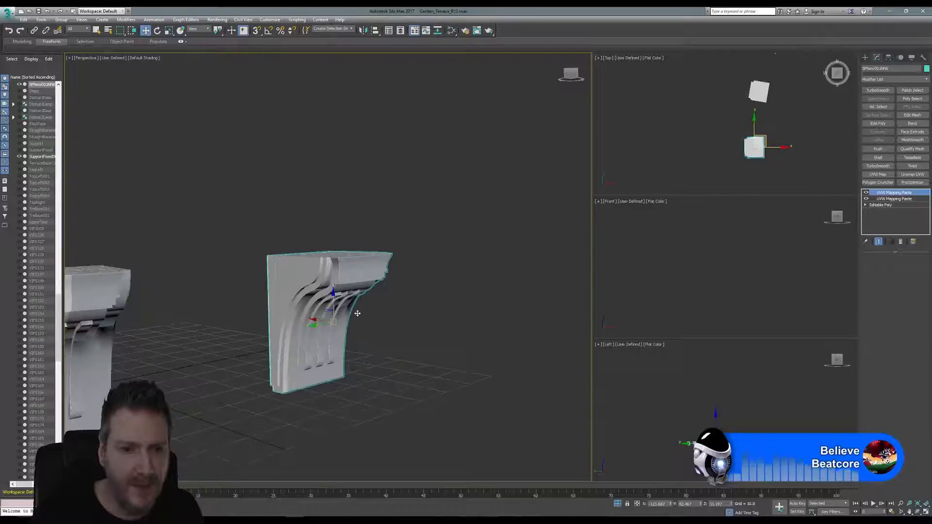
{"action": "left_click", "coordinate": [401, 280]}
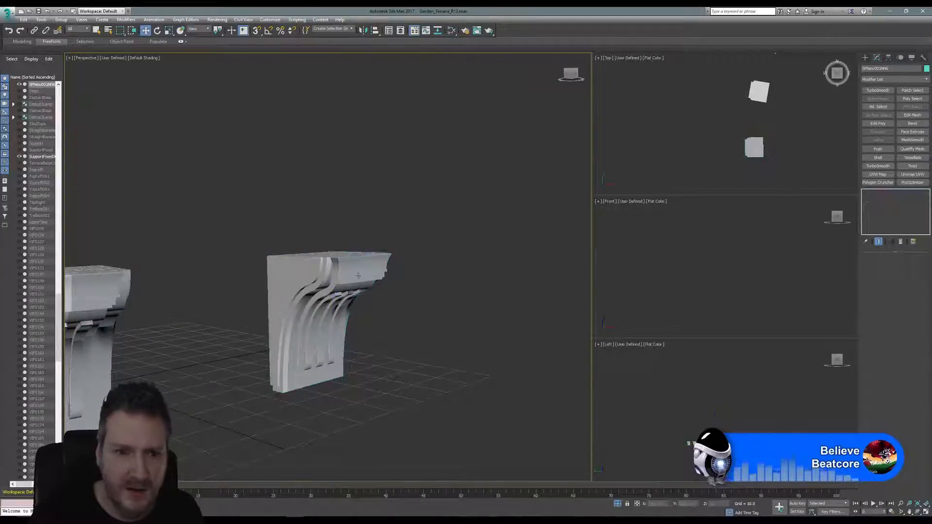
{"action": "left_click", "coordinate": [337, 275]}
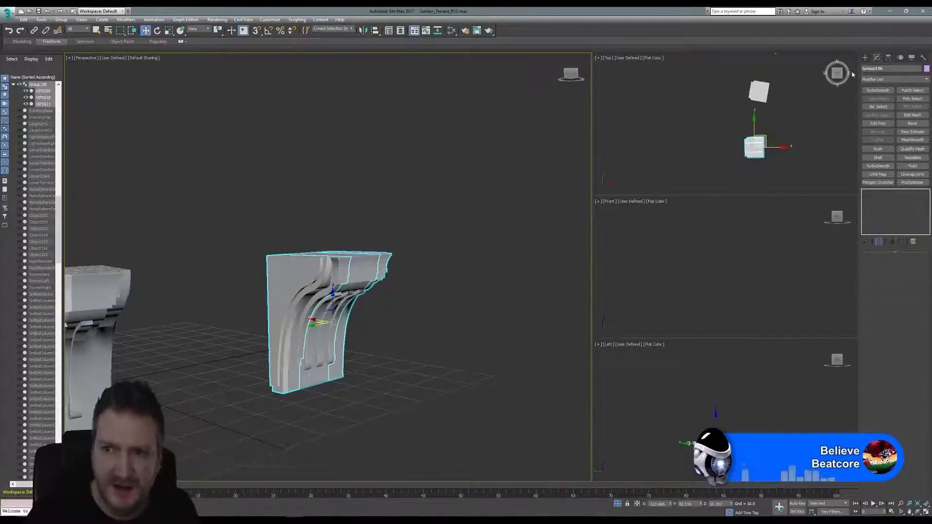
{"action": "left_click", "coordinate": [741, 155]}
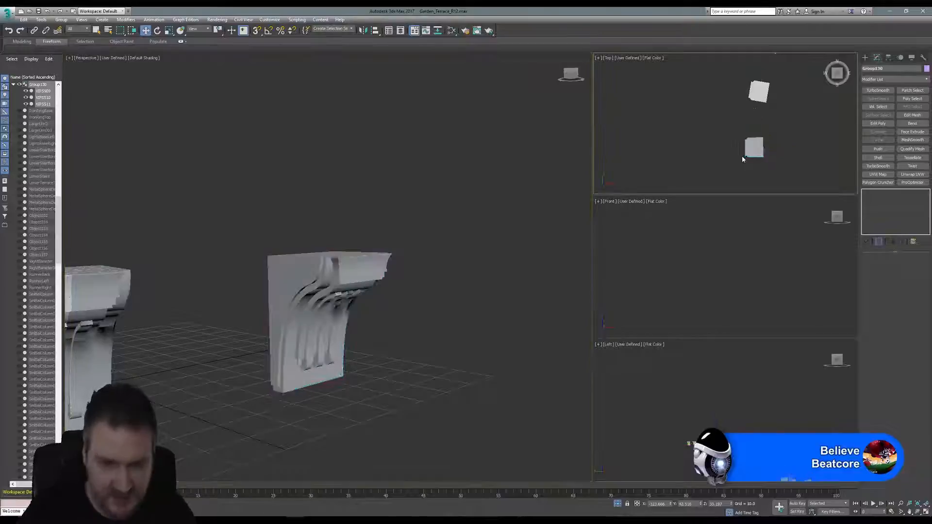
{"action": "scroll", "coordinate": [308, 245], "scroll_direction": "up", "scroll_amount": 5}
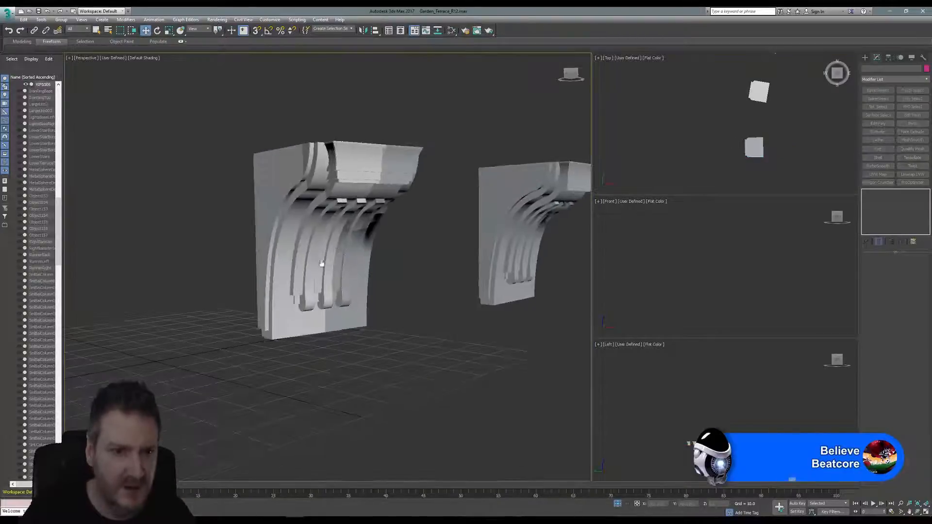
Delete the grouped originals overlapping the next two corbel clones in the row.
{"action": "left_click", "coordinate": [361, 189]}
{"action": "left_click", "coordinate": [225, 326]}
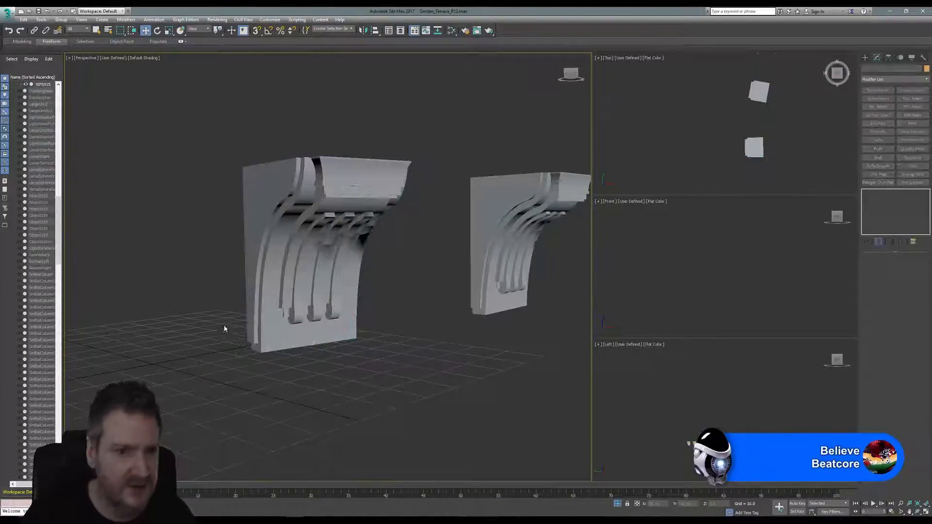
{"action": "scroll", "coordinate": [337, 307], "scroll_direction": "down", "scroll_amount": 2}
{"action": "left_click", "coordinate": [276, 223]}
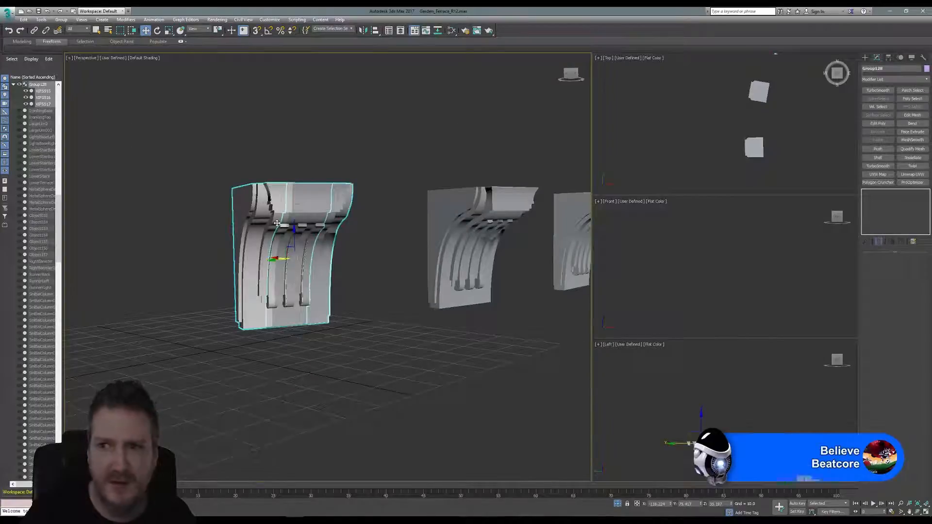
{"action": "left_click", "coordinate": [145, 361]}
{"action": "middle_click_drag", "start_coordinate": [145, 361], "coordinate": [364, 368]}
Delete the grouped originals overlapping the last two corbel clones in the row.
{"action": "left_click", "coordinate": [372, 217]}
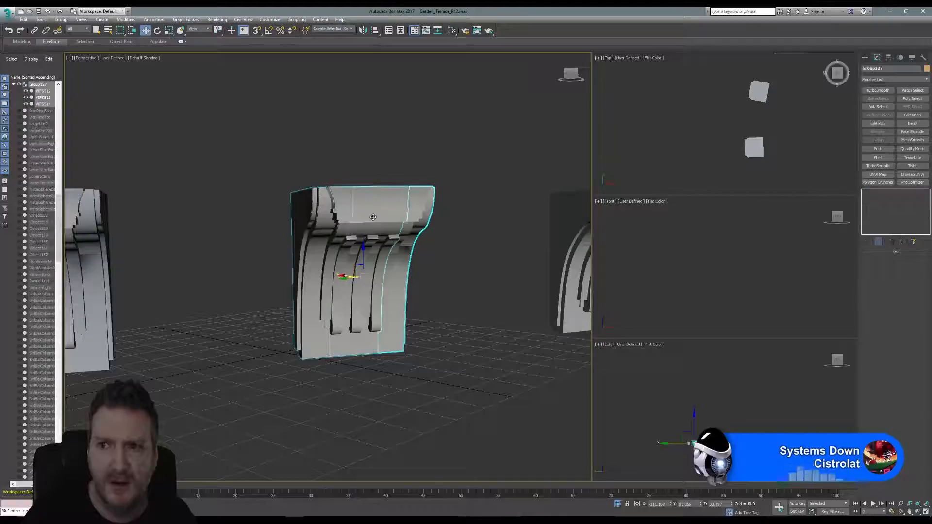
{"action": "key", "text": "Delete"}
{"action": "middle_click_drag", "start_coordinate": [182, 348], "coordinate": [394, 355]}
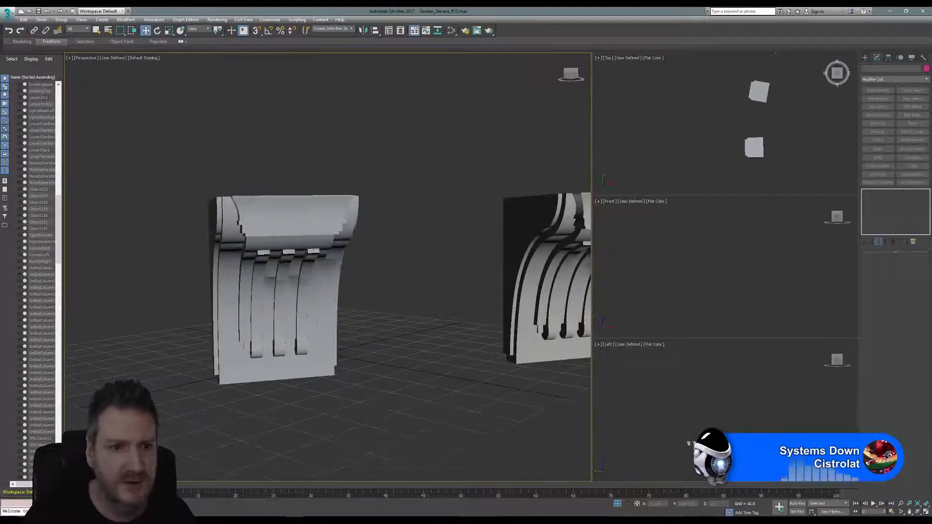
{"action": "left_click", "coordinate": [307, 235]}
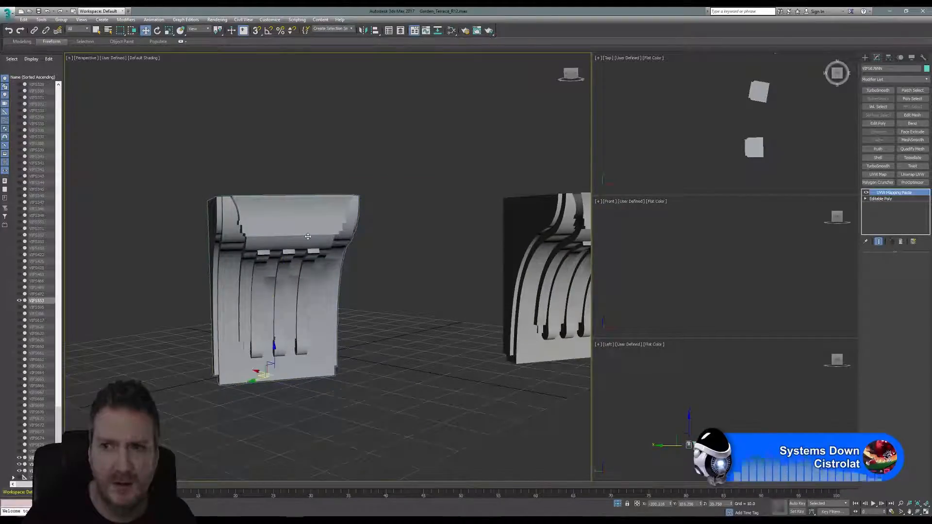
{"action": "left_click", "coordinate": [308, 236]}
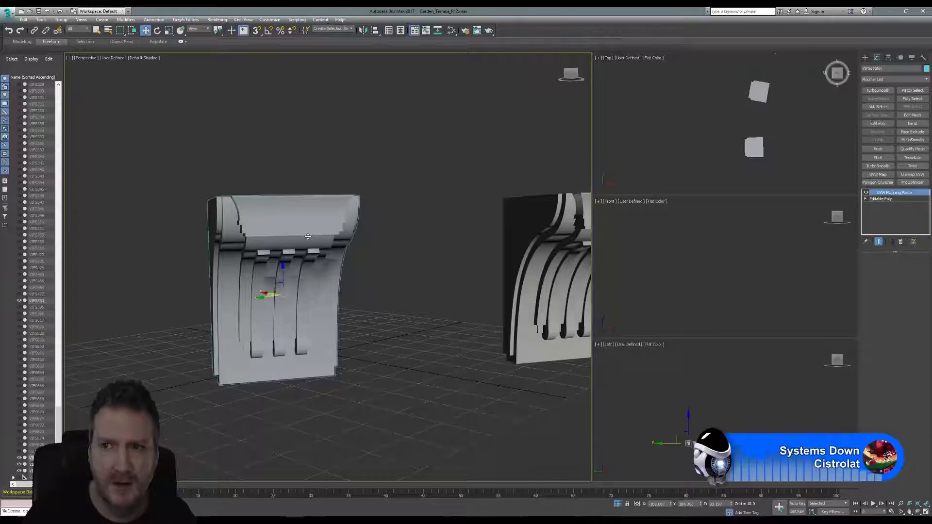
{"action": "left_click", "coordinate": [307, 236]}
{"action": "key", "text": "Delete"}
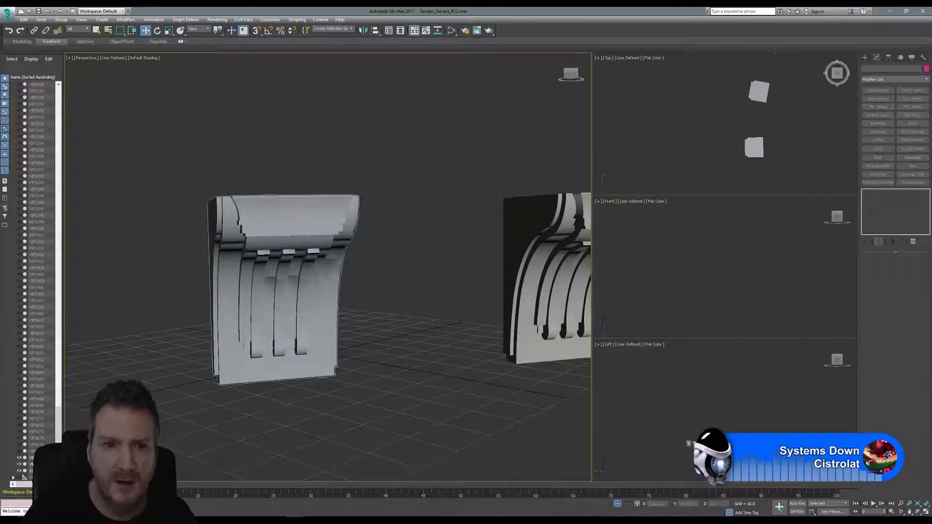
Exit isolation mode to bring back the full garden terrace scene.
{"action": "middle_click_drag", "start_coordinate": [384, 246], "coordinate": [262, 318]}
{"action": "scroll", "coordinate": [322, 275], "scroll_direction": "down", "scroll_amount": 5}
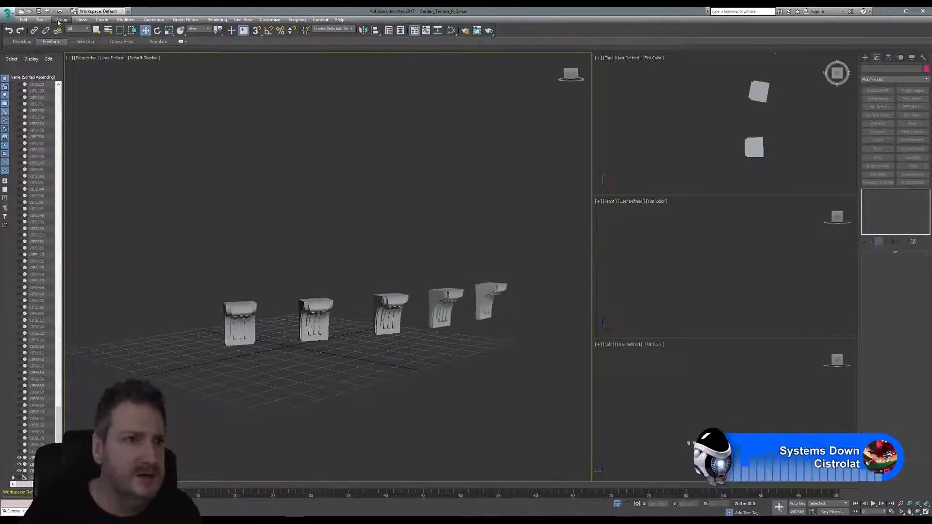
{"action": "left_click", "coordinate": [42, 19]}
{"action": "left_click", "coordinate": [56, 100]}
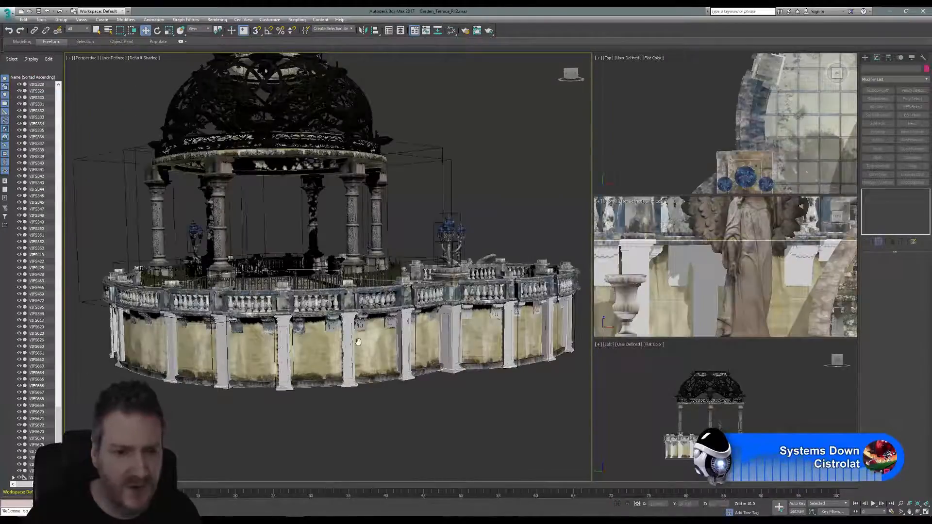
Copy the 1:map channel of the textured corbel under the balustrade using the Channel Info utility.
{"action": "scroll", "coordinate": [384, 358], "scroll_direction": "up", "scroll_amount": 8}
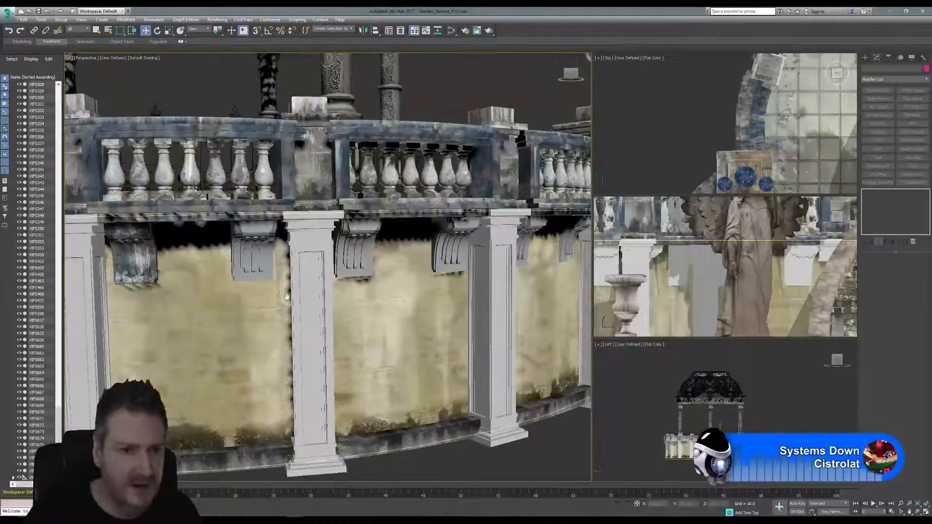
{"action": "middle_click_drag", "start_coordinate": [284, 295], "coordinate": [360, 330]}
{"action": "left_click", "coordinate": [214, 276]}
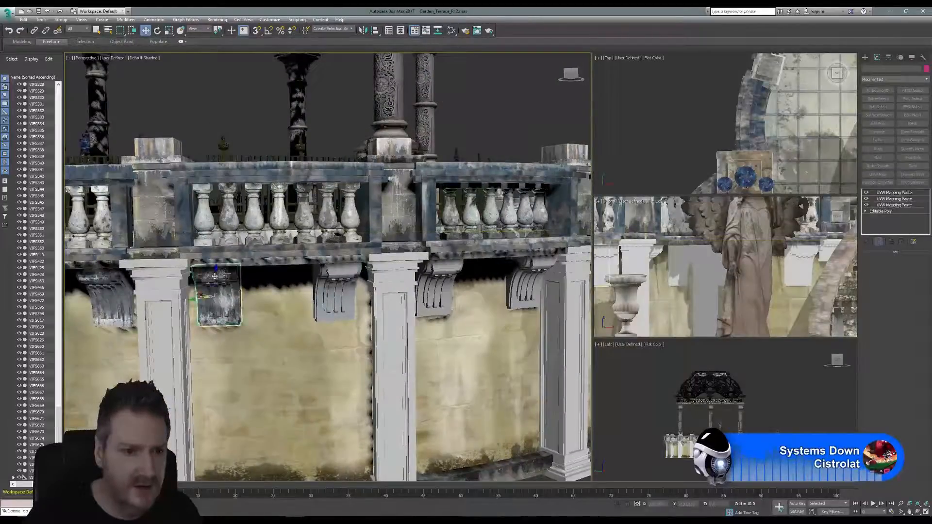
{"action": "left_click", "coordinate": [924, 57]}
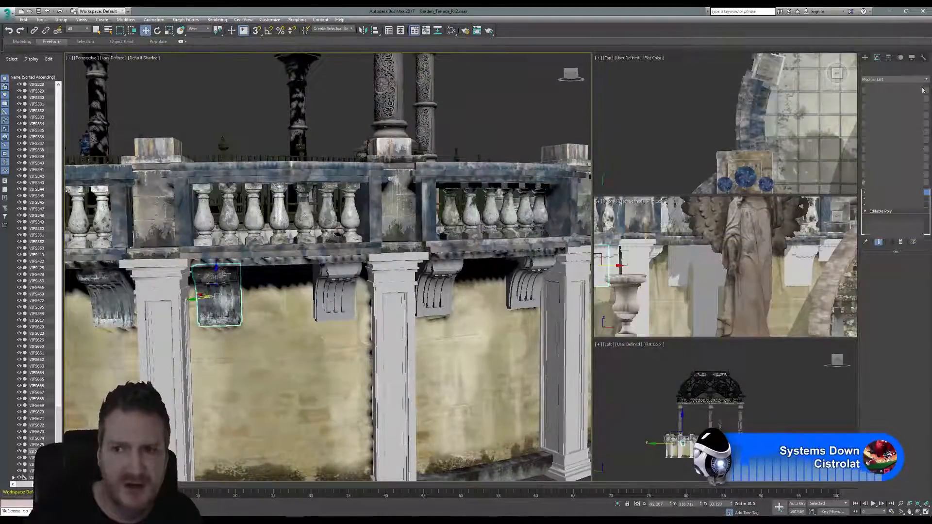
{"action": "left_click", "coordinate": [893, 228]}
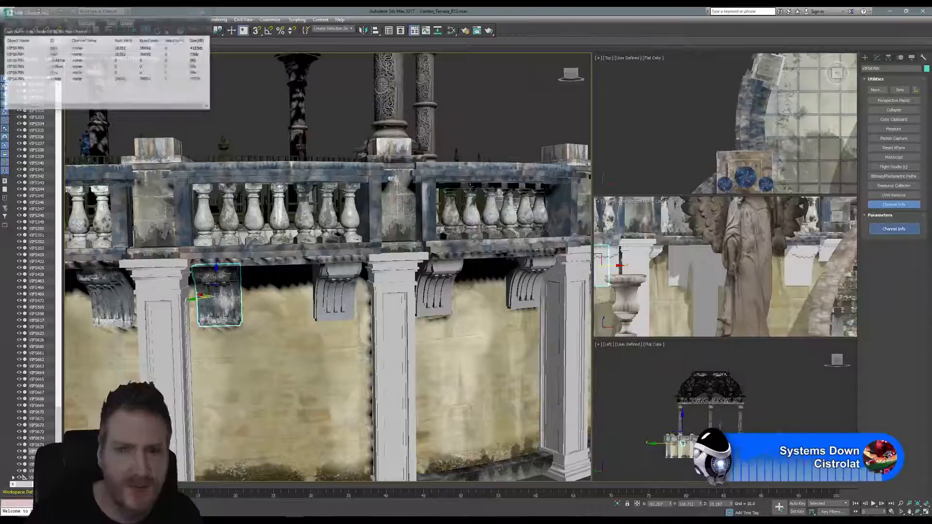
{"action": "right_click", "coordinate": [55, 81]}
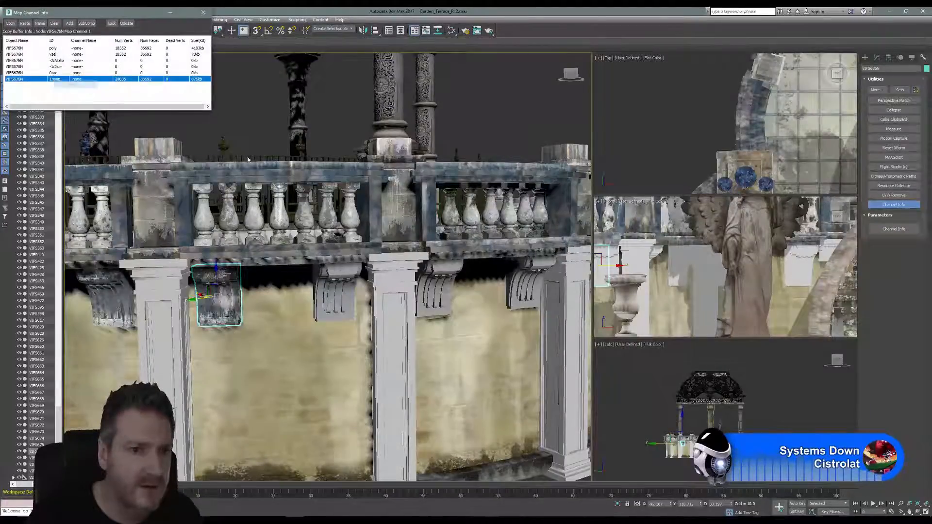
Paste the copied channel into 1:map of the neighbouring untextured corbel on the same wall section.
{"action": "left_click", "coordinate": [335, 299]}
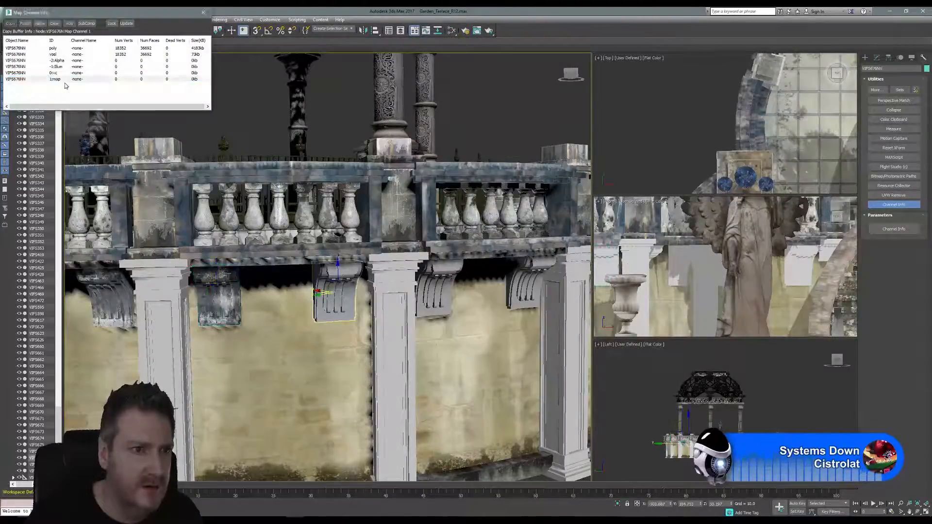
{"action": "right_click", "coordinate": [65, 86]}
{"action": "left_click", "coordinate": [57, 79]}
{"action": "right_click", "coordinate": [54, 79]}
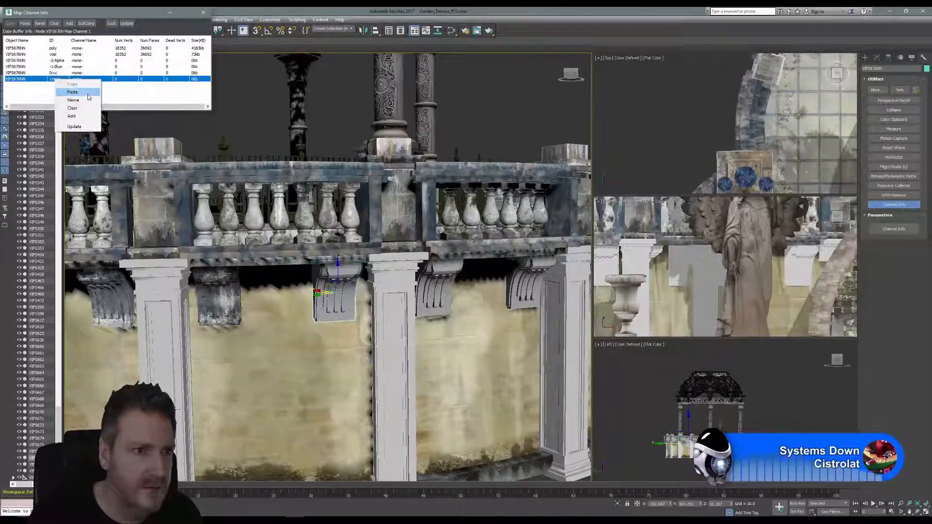
{"action": "left_click", "coordinate": [87, 92]}
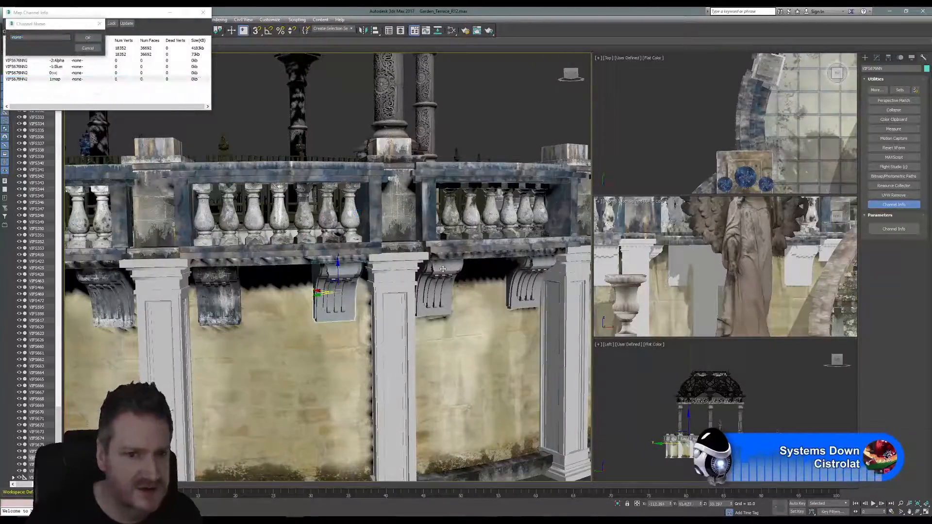
{"action": "left_click", "coordinate": [88, 37]}
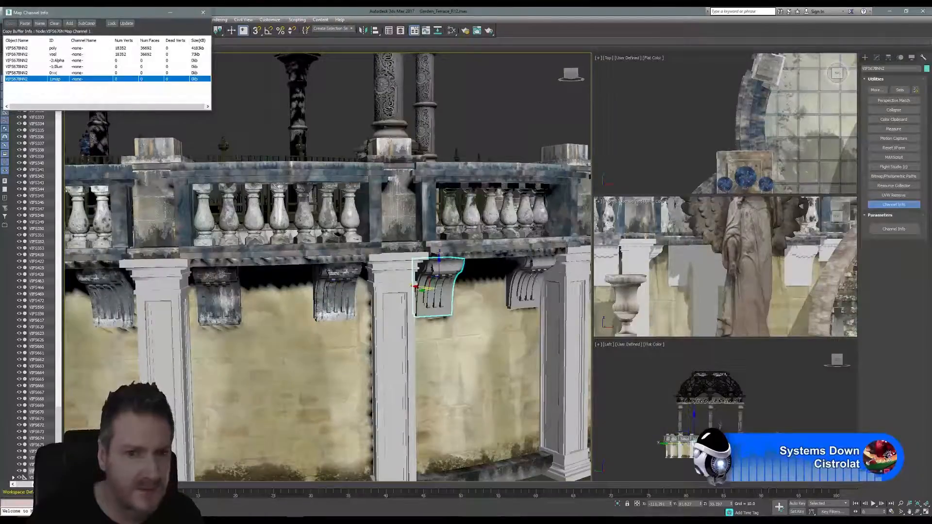
Copy the 1:map channel of the textured corbel immediately before the pillar that separates it from the untextured corbels.
{"action": "middle_click_drag", "start_coordinate": [422, 246], "coordinate": [387, 255]}
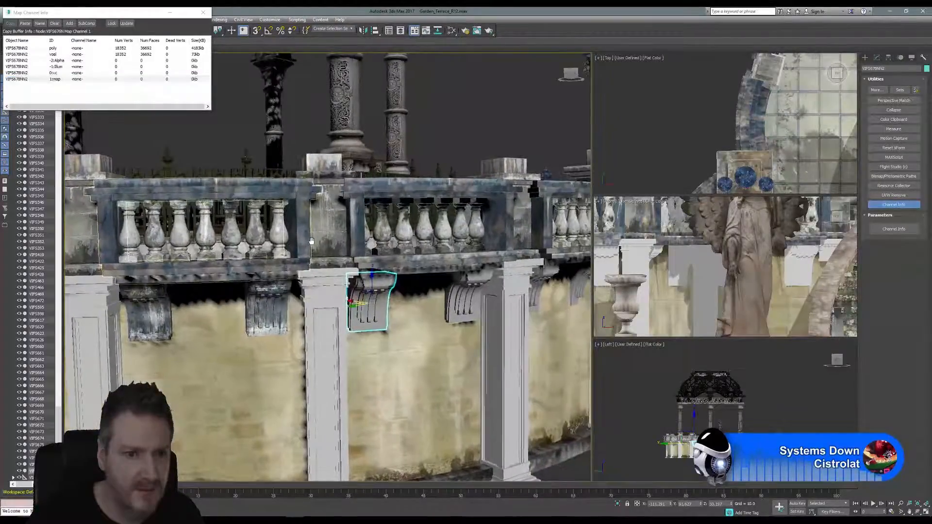
{"action": "left_click", "coordinate": [262, 288]}
{"action": "right_click", "coordinate": [64, 80]}
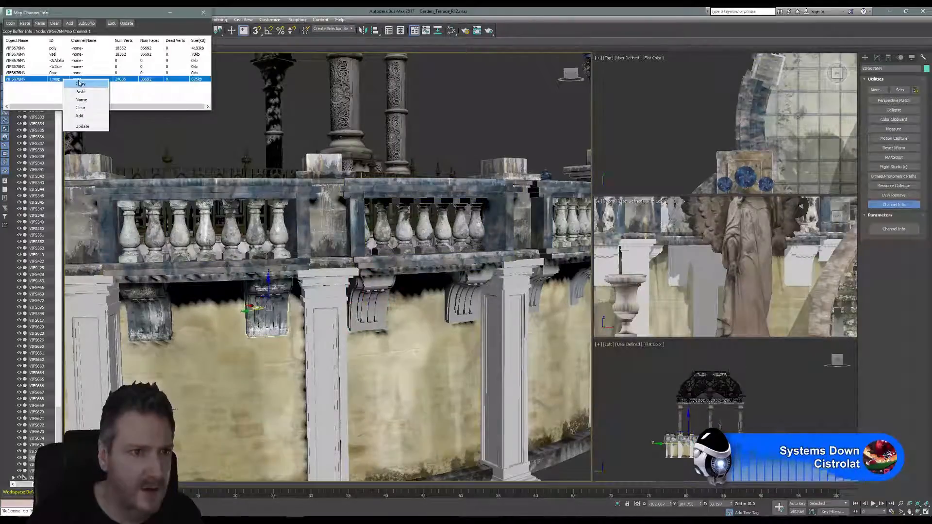
{"action": "left_click", "coordinate": [78, 84]}
Paste the copied channel into 1:map of the first untextured corbel just past that pillar.
{"action": "left_click", "coordinate": [374, 282]}
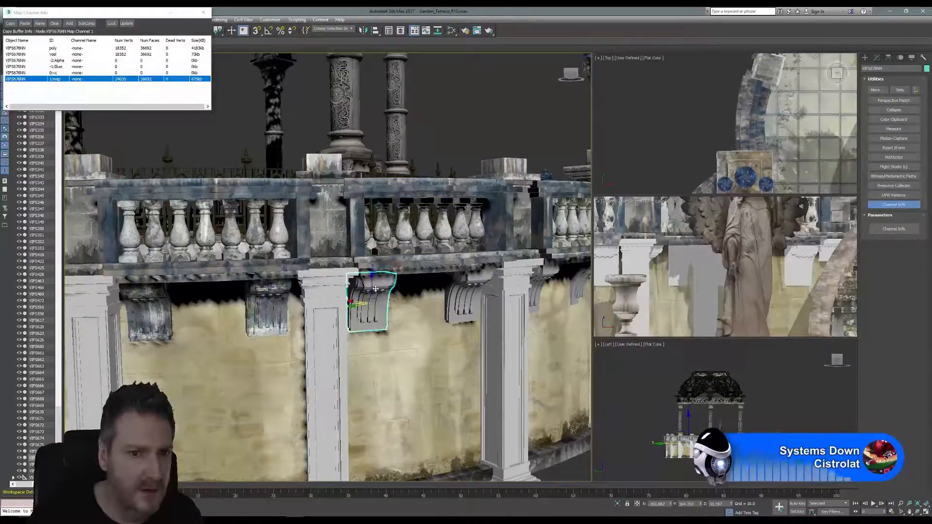
{"action": "right_click", "coordinate": [60, 84]}
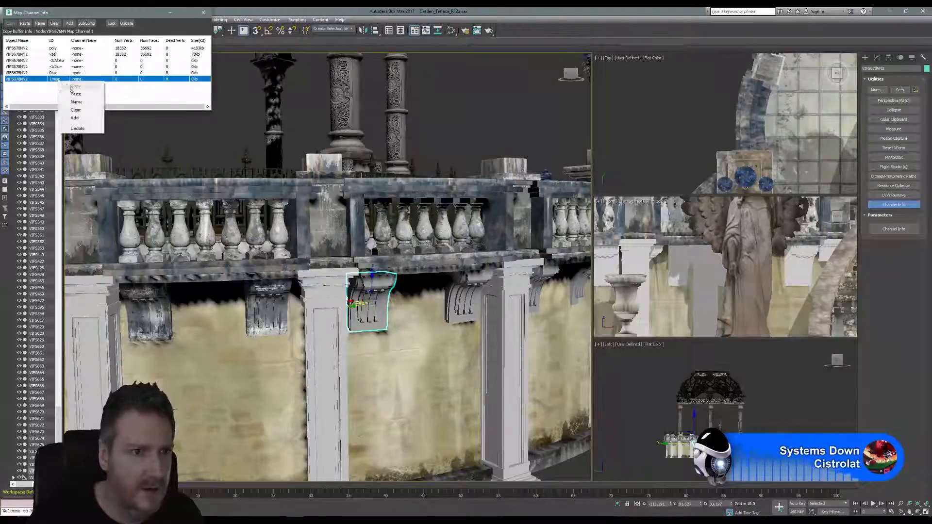
{"action": "left_click", "coordinate": [78, 90]}
{"action": "left_click", "coordinate": [94, 42]}
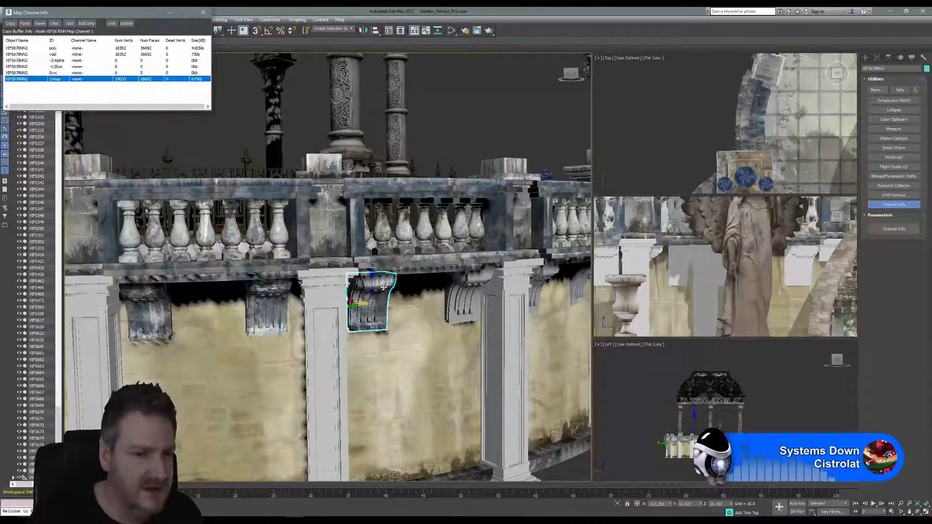
Paste the copied UV channel into 1:map of the second corbel on the same wall section, beside the next pillar.
{"action": "middle_click_drag", "start_coordinate": [229, 285], "coordinate": [353, 312]}
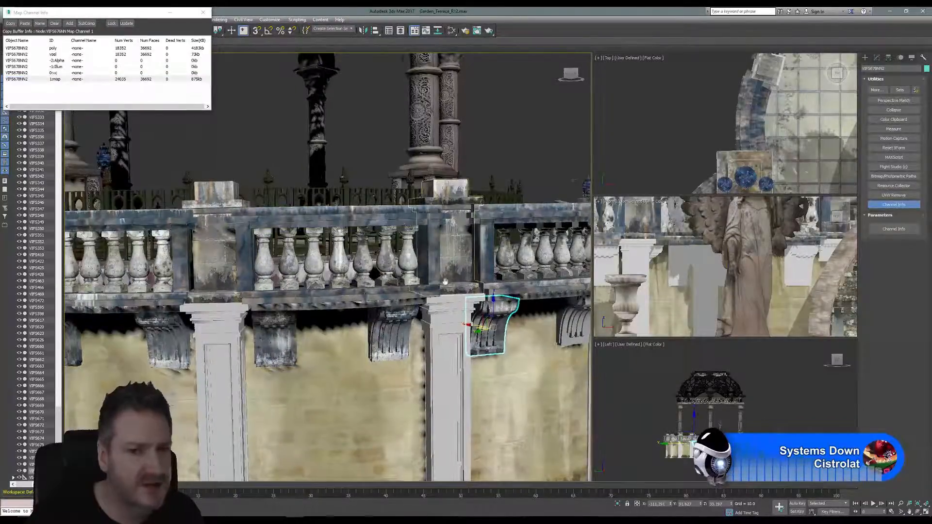
{"action": "middle_click_drag", "start_coordinate": [452, 251], "coordinate": [238, 232]}
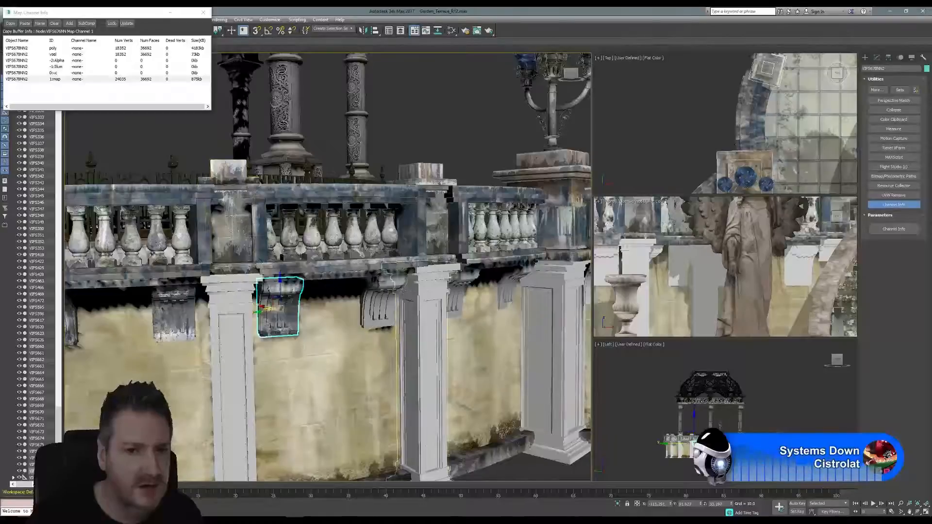
{"action": "left_click", "coordinate": [383, 298]}
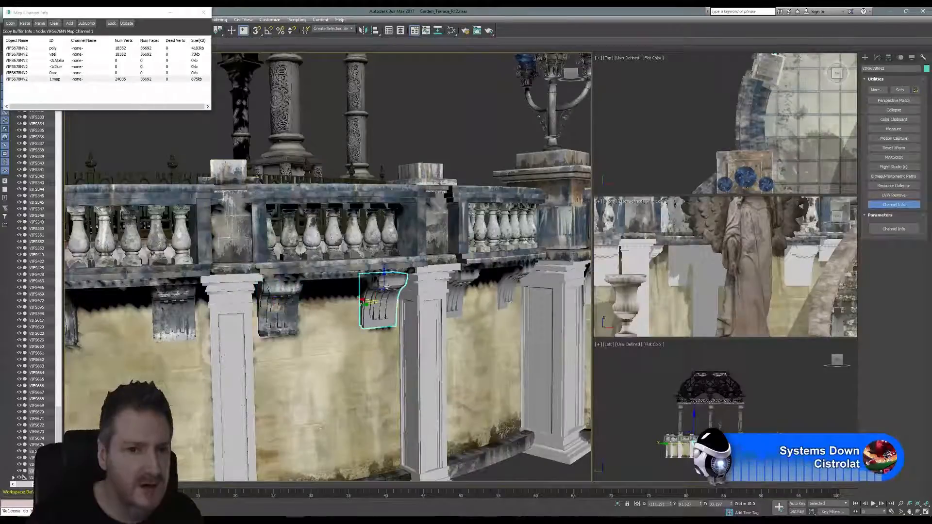
{"action": "right_click", "coordinate": [58, 79]}
{"action": "left_click", "coordinate": [75, 92]}
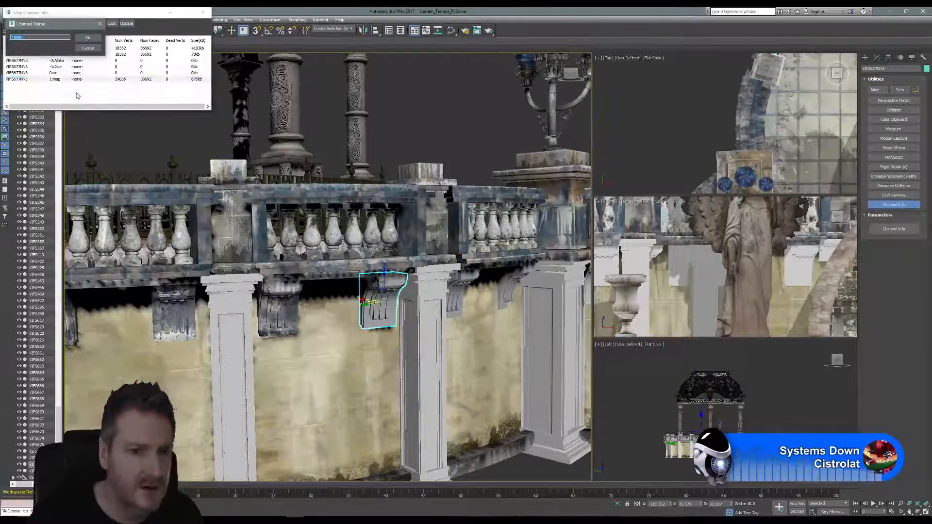
{"action": "left_click", "coordinate": [96, 49]}
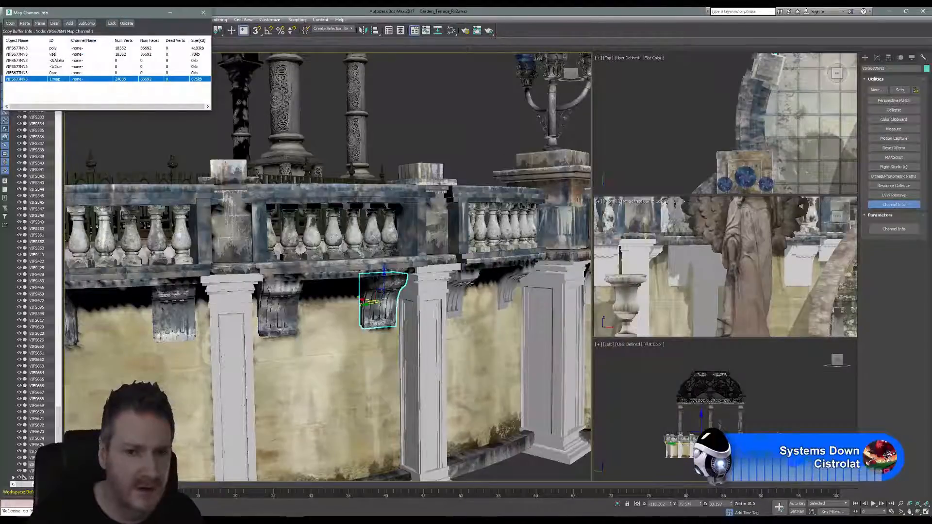
Transfer the copied channel to 1:map of the partly hidden corbel behind the next pillar on the following wall section.
{"action": "left_click", "coordinate": [465, 281]}
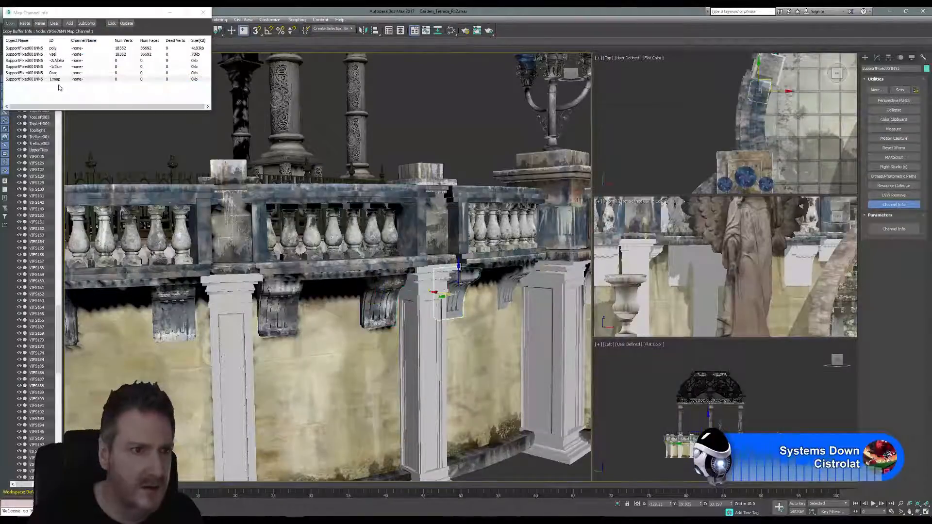
{"action": "right_click", "coordinate": [58, 83]}
{"action": "left_click", "coordinate": [74, 92]}
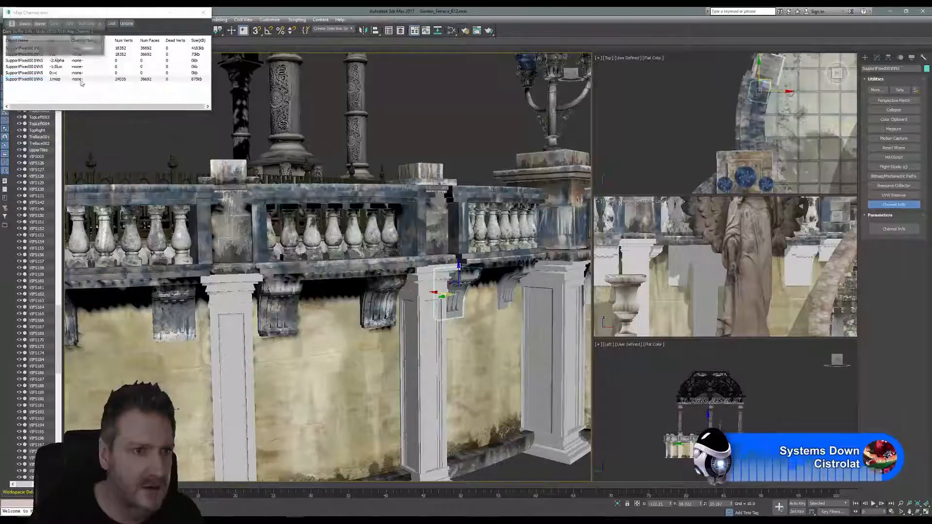
{"action": "left_click", "coordinate": [95, 40]}
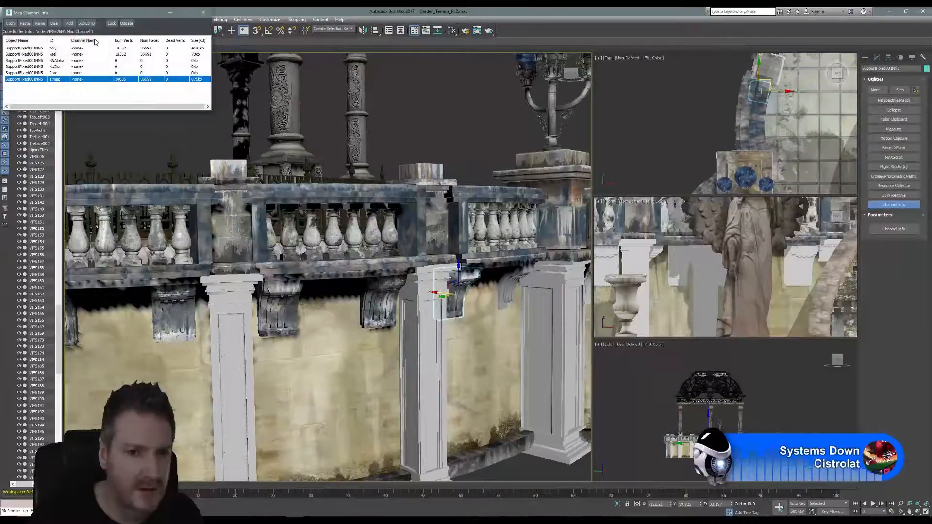
Select the remaining untextured corbel next to the large end pillar to receive the copied 1:map channel.
{"action": "left_click", "coordinate": [518, 274]}
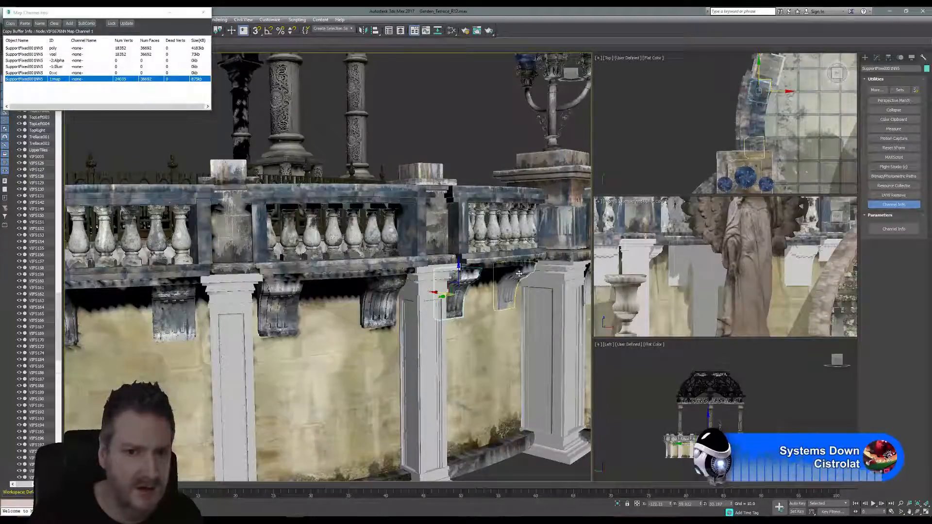
Paste the copied mapping into map channel 1 of the selected support bracket and close the Map Channel Info window.
{"action": "right_click", "coordinate": [55, 83]}
{"action": "left_click", "coordinate": [75, 93]}
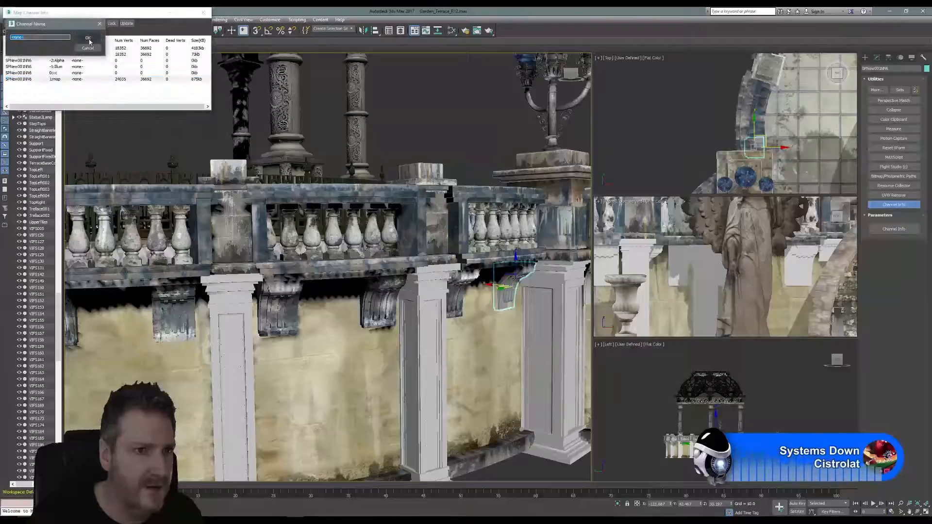
{"action": "left_click", "coordinate": [89, 41]}
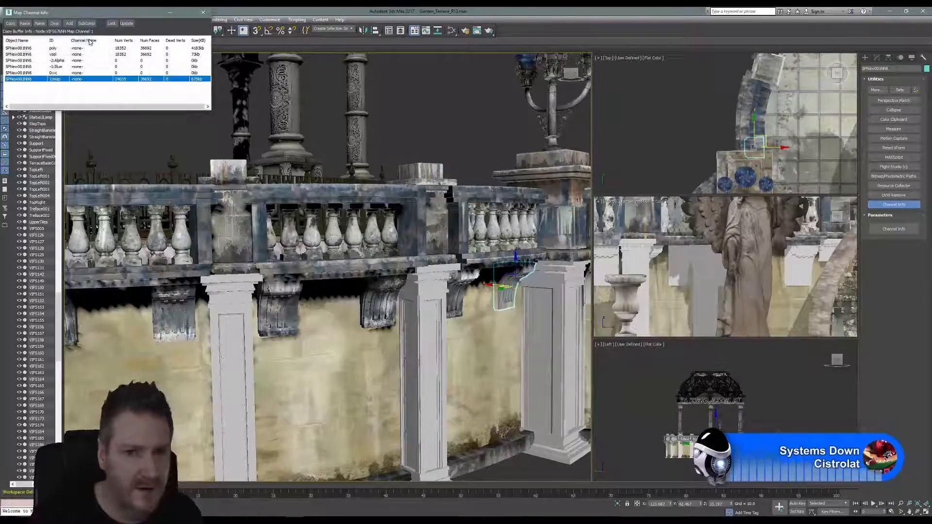
{"action": "left_click", "coordinate": [203, 13]}
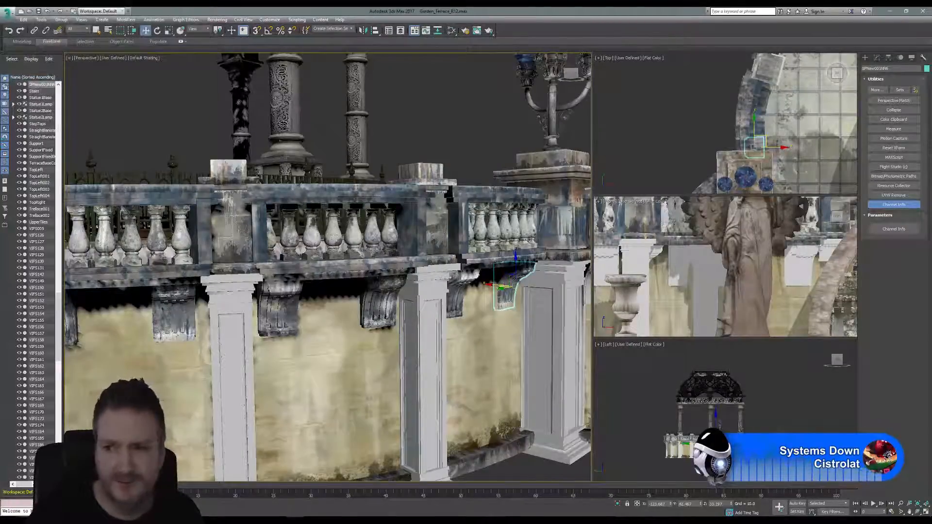
Examine the terrace's outer wall for support brackets that still lack a texture.
{"action": "left_click", "coordinate": [917, 512]}
{"action": "left_click_drag", "start_coordinate": [378, 335], "coordinate": [437, 317]}
{"action": "scroll", "coordinate": [316, 315], "scroll_direction": "down", "scroll_amount": 2}
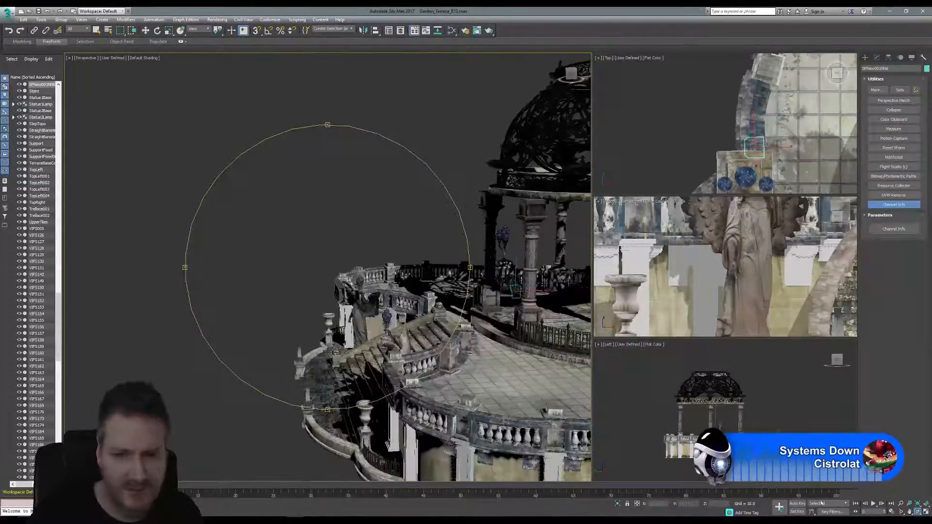
{"action": "key", "text": "alt+w"}
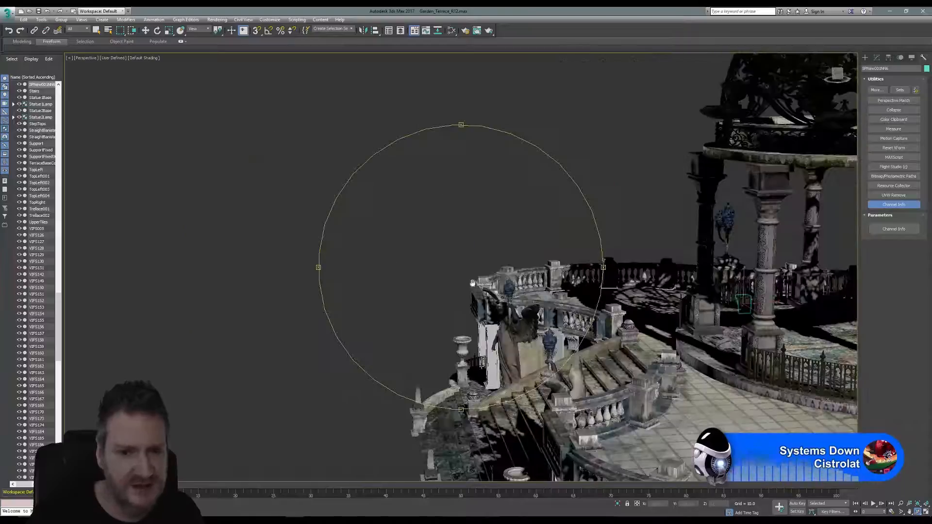
{"action": "left_click_drag", "start_coordinate": [472, 283], "coordinate": [313, 197]}
{"action": "scroll", "coordinate": [473, 290], "scroll_direction": "down", "scroll_amount": 3}
{"action": "middle_click_drag", "start_coordinate": [474, 290], "coordinate": [410, 277]}
{"action": "left_click_drag", "start_coordinate": [410, 277], "coordinate": [484, 336]}
{"action": "middle_click_drag", "start_coordinate": [484, 337], "coordinate": [468, 399]}
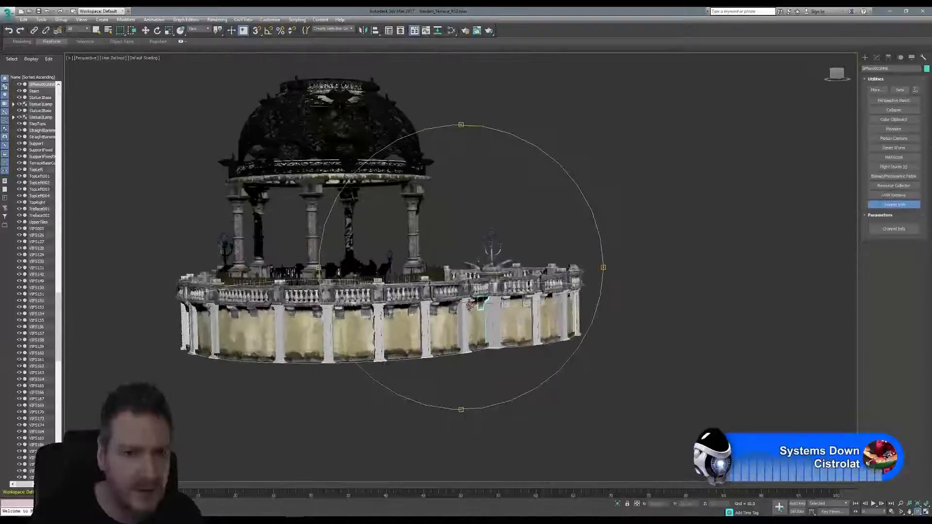
{"action": "scroll", "coordinate": [455, 305], "scroll_direction": "up", "scroll_amount": 4}
{"action": "left_click_drag", "start_coordinate": [454, 305], "coordinate": [481, 296]}
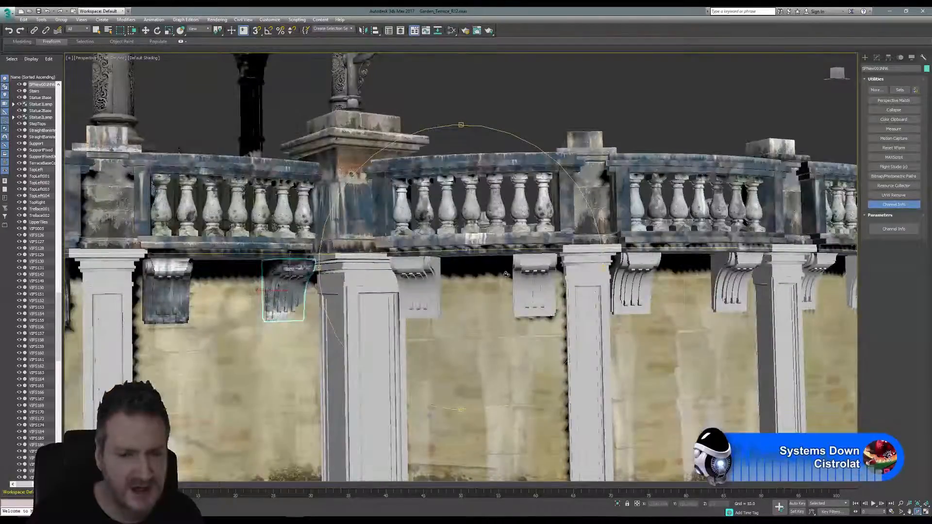
{"action": "left_click_drag", "start_coordinate": [439, 270], "coordinate": [444, 274]}
Select the pieces of the untextured support bracket beside the lamp-base pillar and isolate them.
{"action": "left_click", "coordinate": [97, 31]}
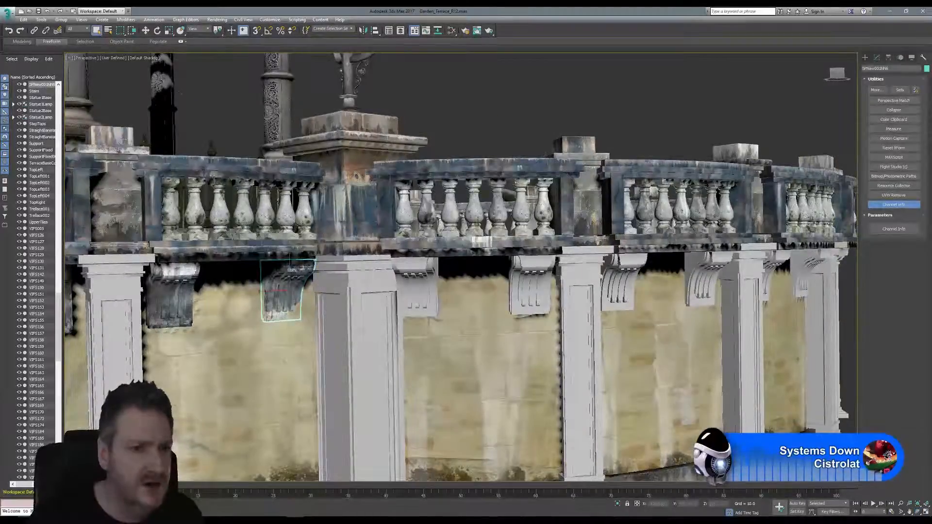
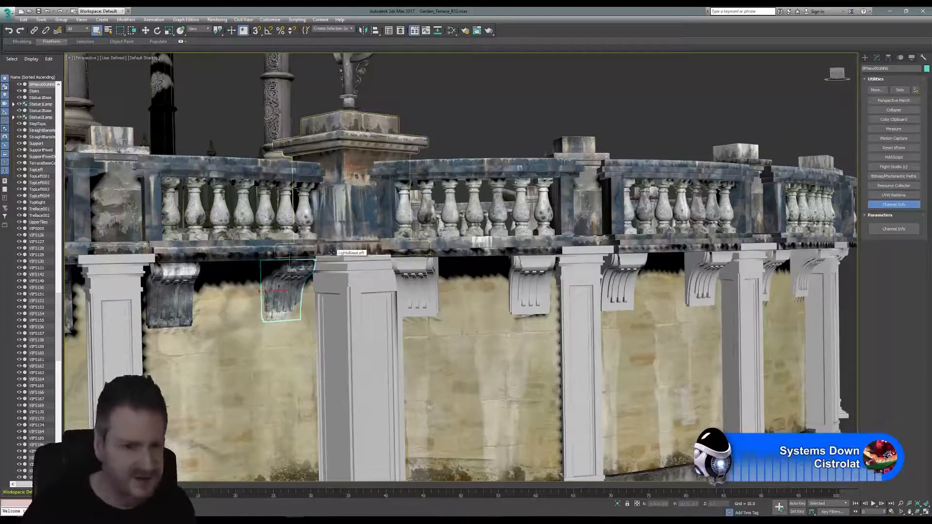
{"action": "left_click", "coordinate": [397, 270]}
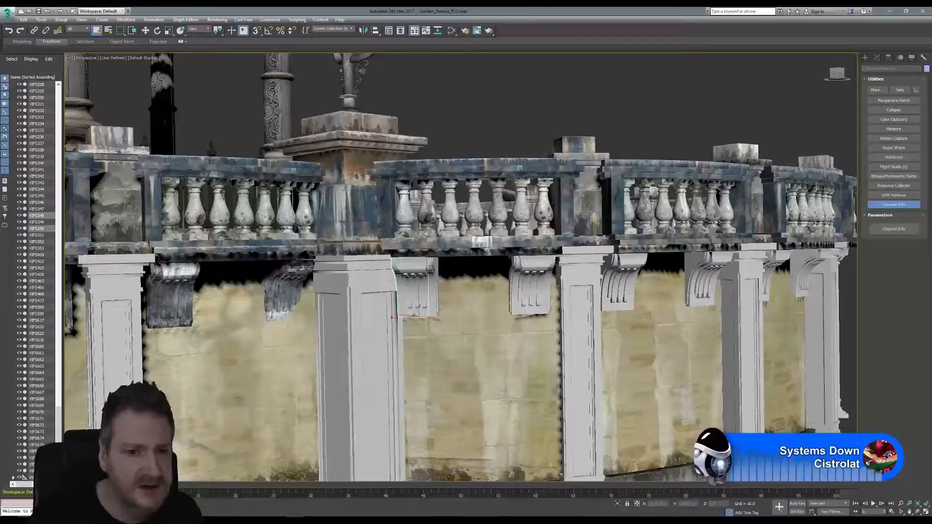
{"action": "left_click", "coordinate": [40, 20]}
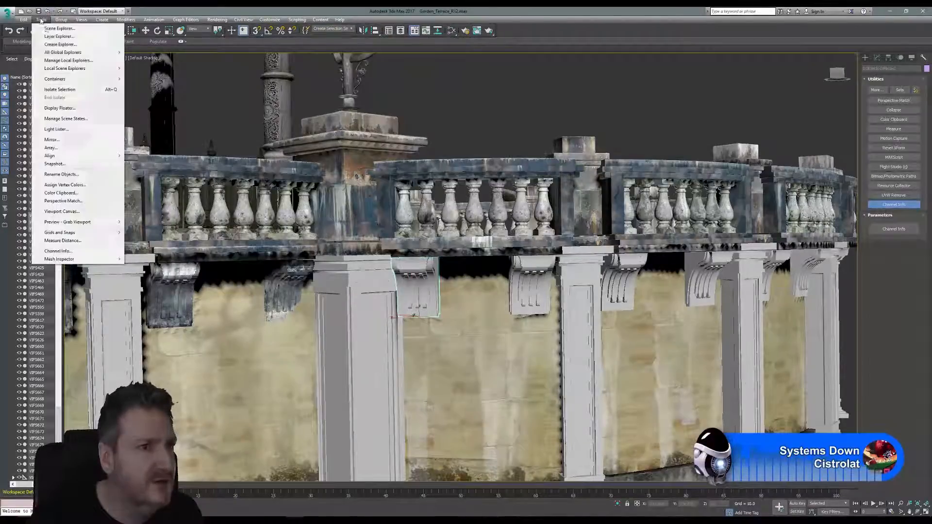
{"action": "left_click", "coordinate": [72, 90]}
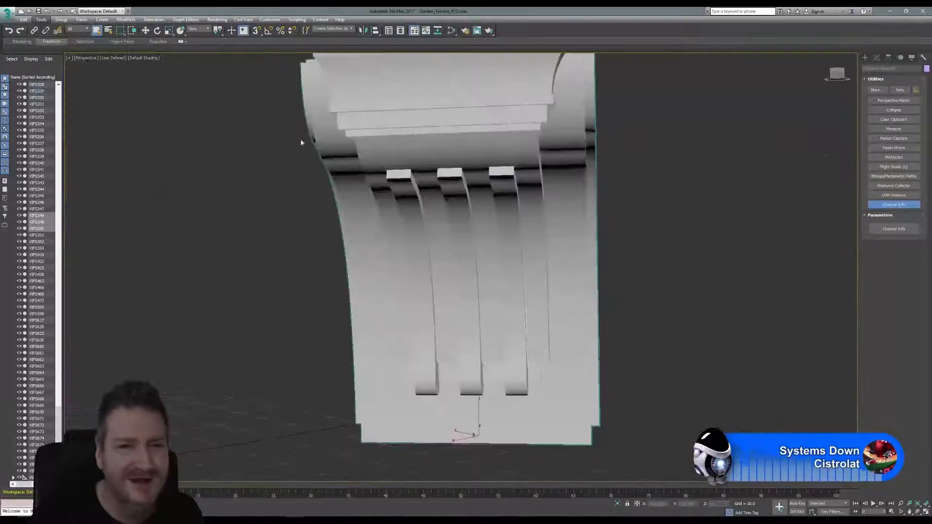
{"action": "scroll", "coordinate": [268, 286], "scroll_direction": "down", "scroll_amount": 3}
Convert the isolated bracket's side piece VIPS348 to an Editable Poly.
{"action": "left_click", "coordinate": [295, 171]}
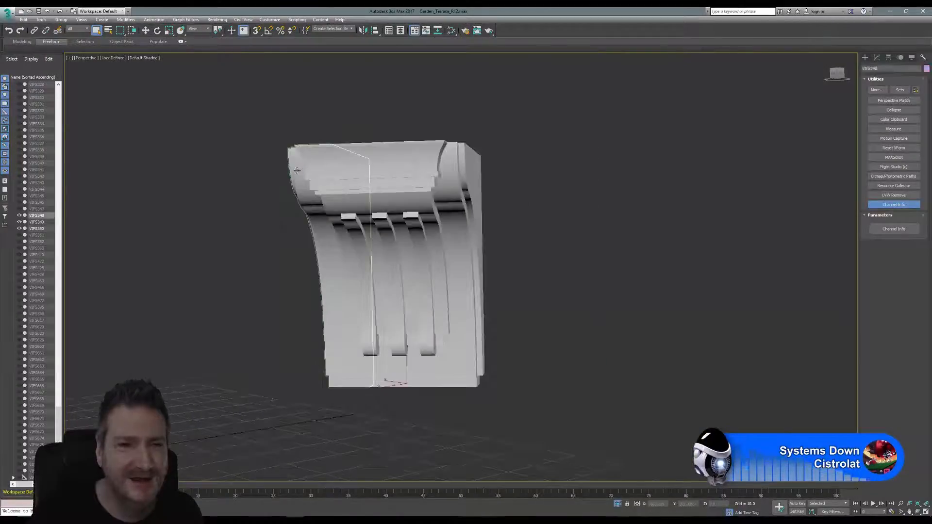
{"action": "left_click", "coordinate": [881, 58]}
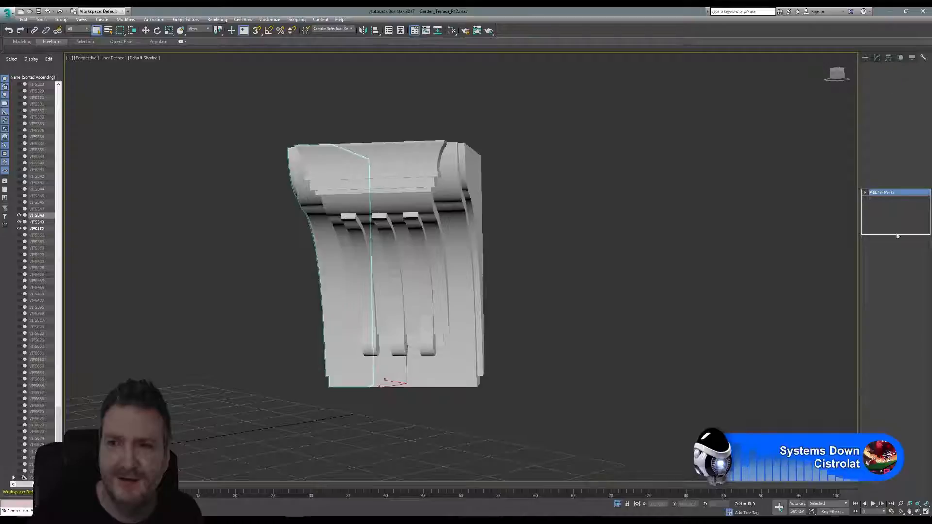
{"action": "right_click", "coordinate": [884, 196]}
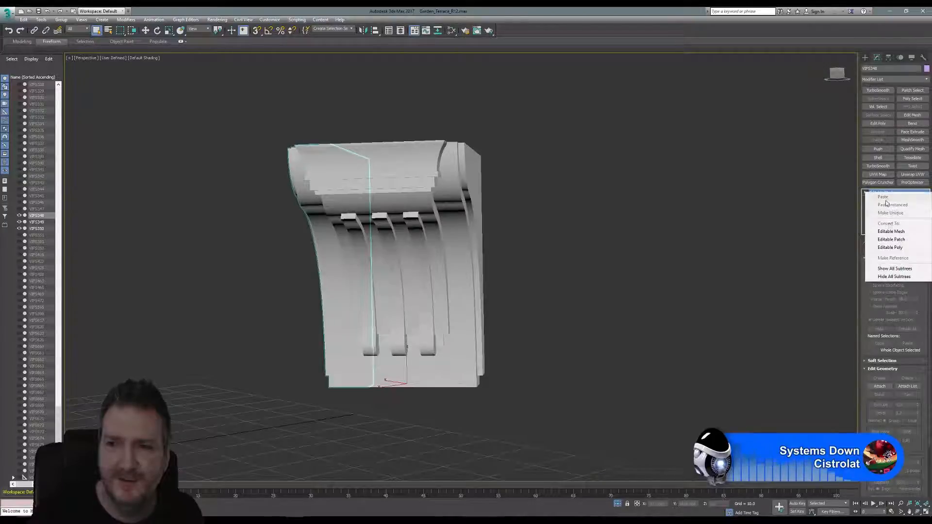
{"action": "left_click", "coordinate": [893, 248]}
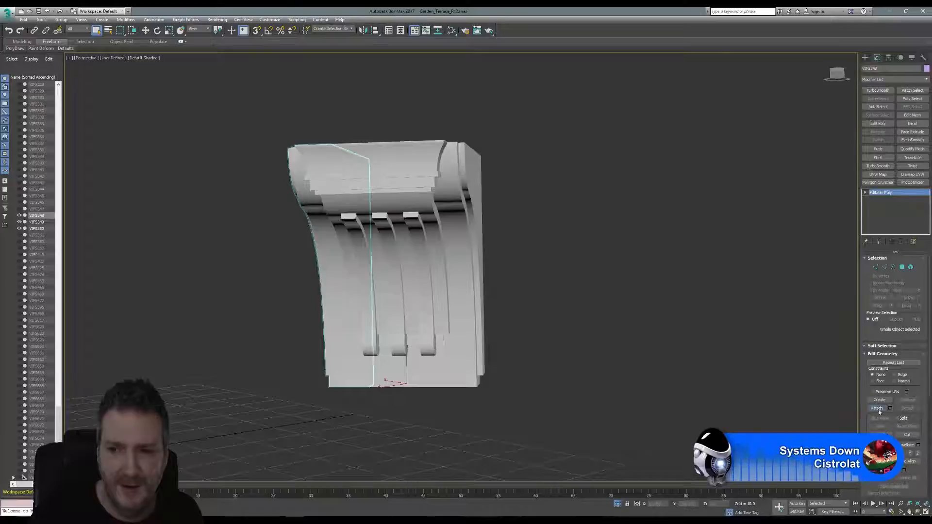
Attach the other two bracket pieces to VIPS348, matching material IDs to material.
{"action": "left_click", "coordinate": [877, 408]}
{"action": "left_click", "coordinate": [381, 178]}
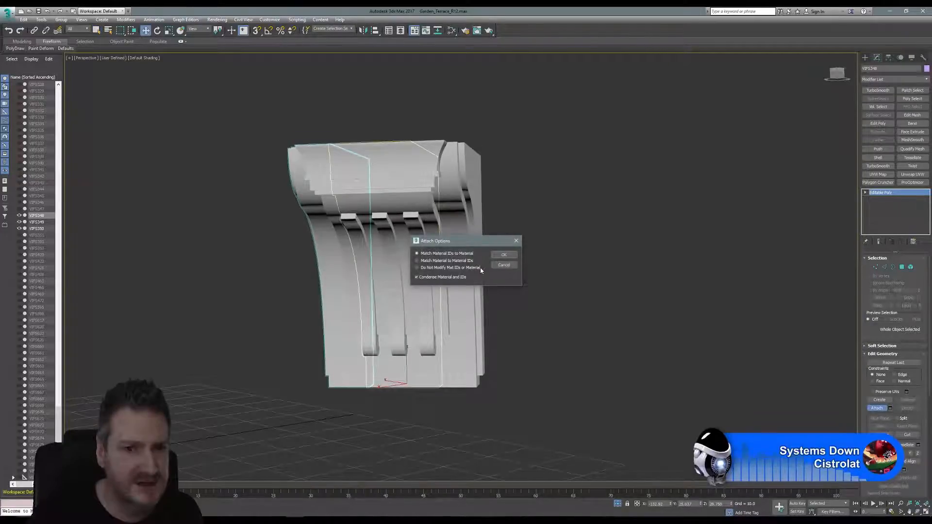
{"action": "left_click", "coordinate": [503, 255]}
{"action": "left_click", "coordinate": [458, 181]}
{"action": "left_click", "coordinate": [503, 255]}
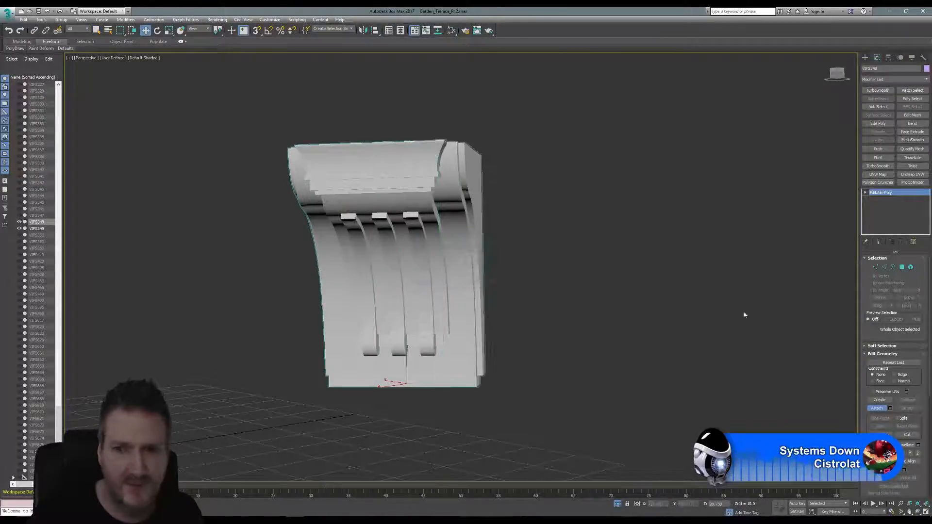
{"action": "left_click", "coordinate": [878, 408]}
End the isolation of the joined bracket to bring back the full terrace.
{"action": "left_click", "coordinate": [925, 512]}
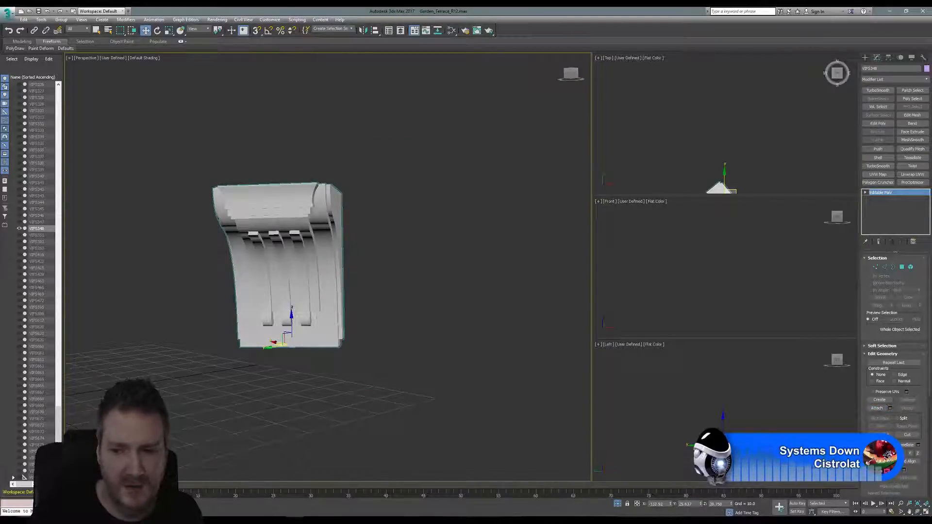
{"action": "left_click", "coordinate": [925, 511]}
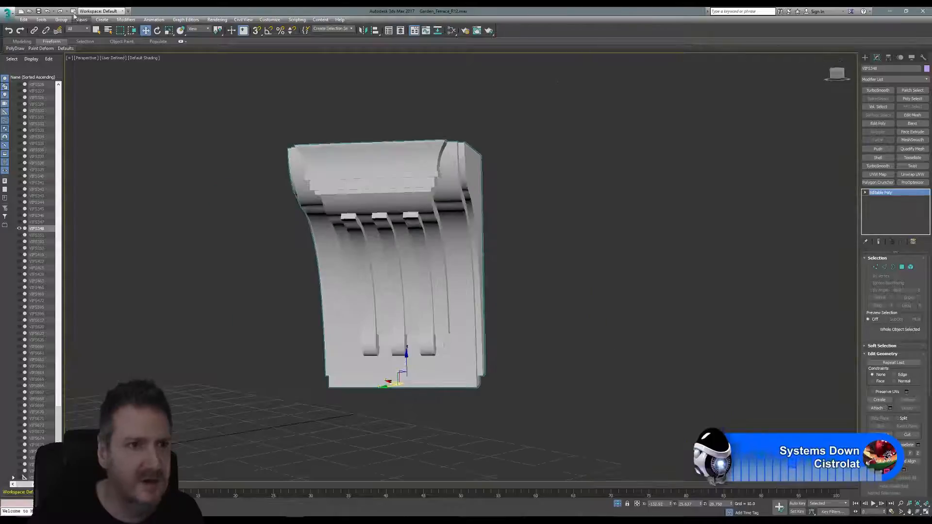
{"action": "left_click", "coordinate": [40, 19]}
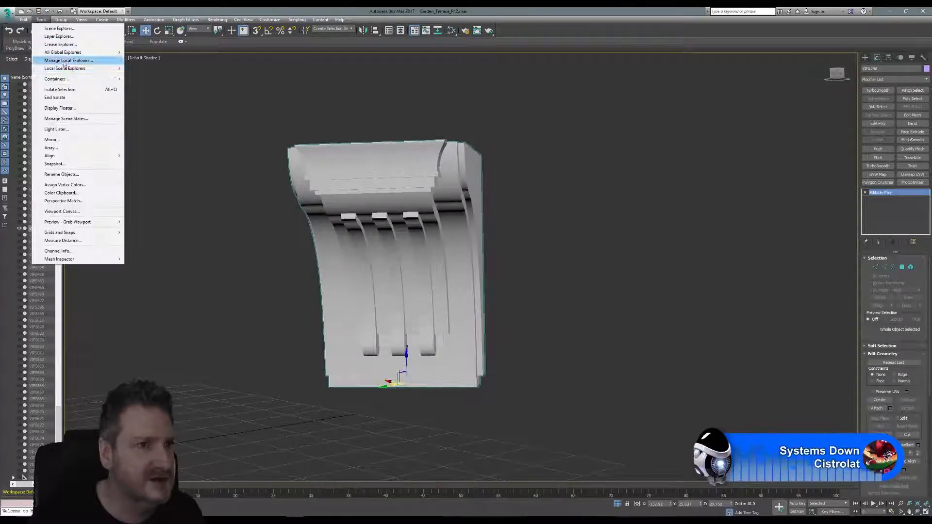
{"action": "left_click", "coordinate": [68, 97]}
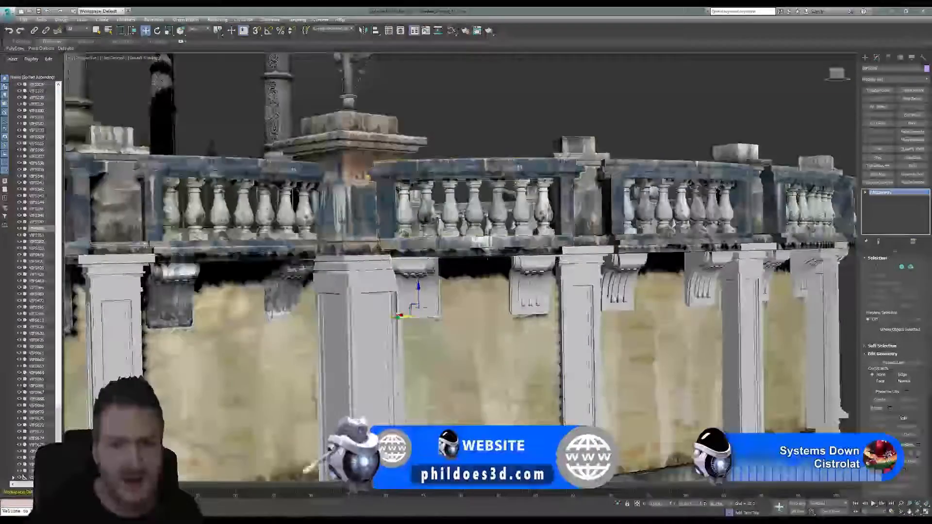
Copy map channel 1 from the textured bracket on the other side of the pillar using Channel Info.
{"action": "left_click", "coordinate": [295, 268]}
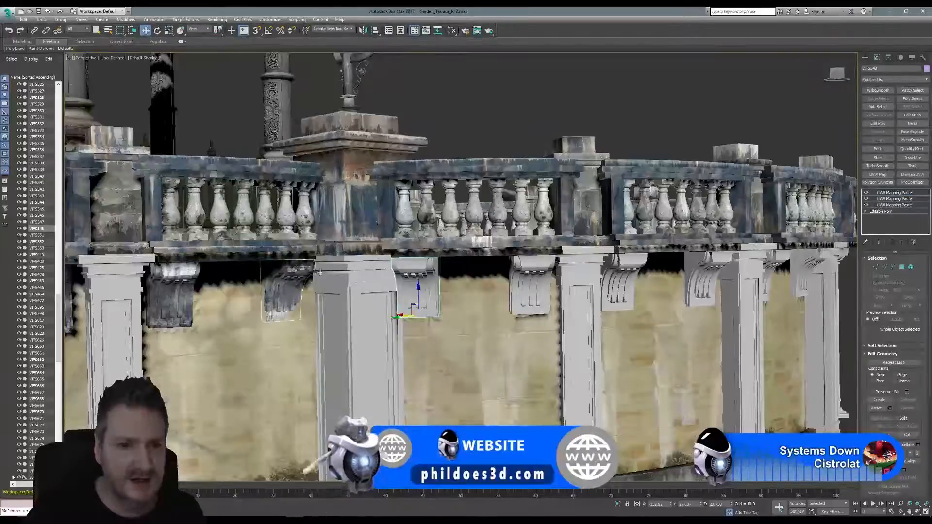
{"action": "left_click", "coordinate": [922, 58]}
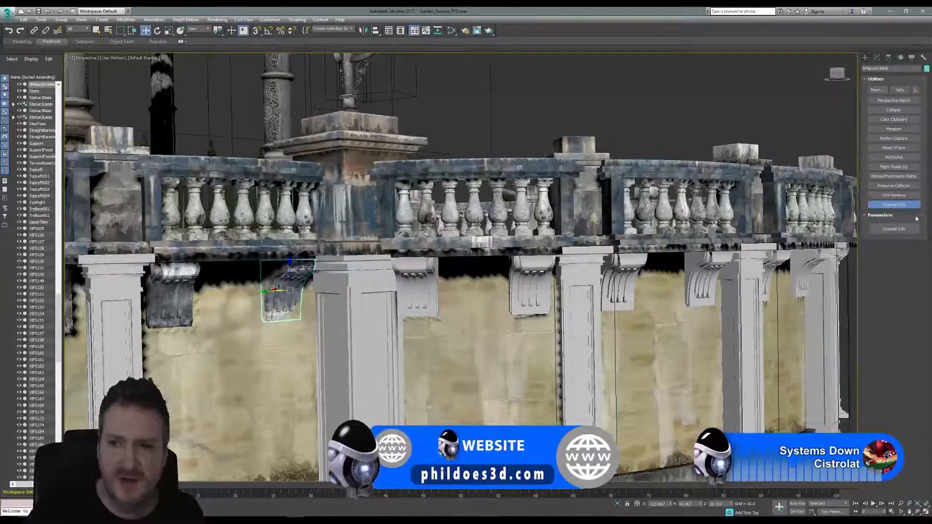
{"action": "left_click", "coordinate": [893, 204]}
{"action": "left_click", "coordinate": [893, 229]}
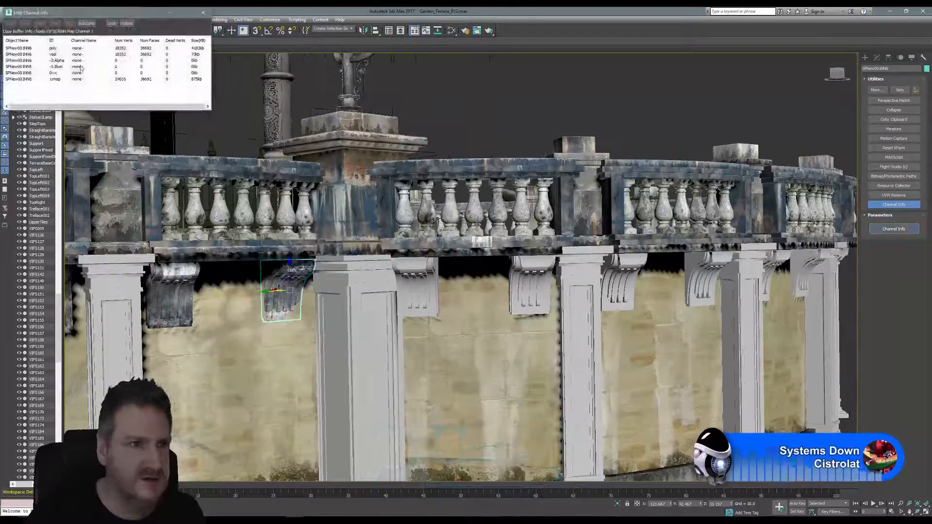
{"action": "right_click", "coordinate": [54, 82]}
{"action": "left_click", "coordinate": [66, 85]}
Paste the copied mapping into map channel 1 of the joined bracket VIPS348 and close the Map Channel Info window.
{"action": "left_click", "coordinate": [421, 275]}
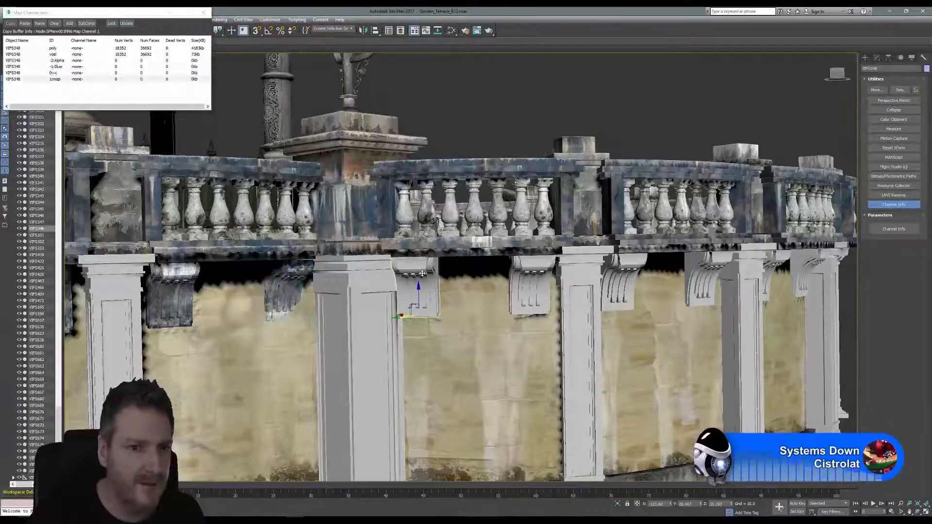
{"action": "right_click", "coordinate": [55, 79]}
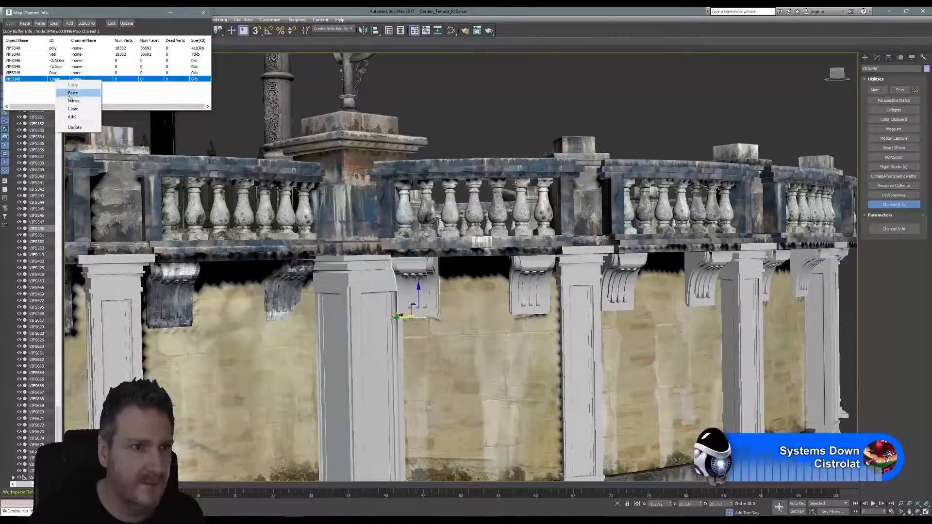
{"action": "left_click", "coordinate": [70, 93]}
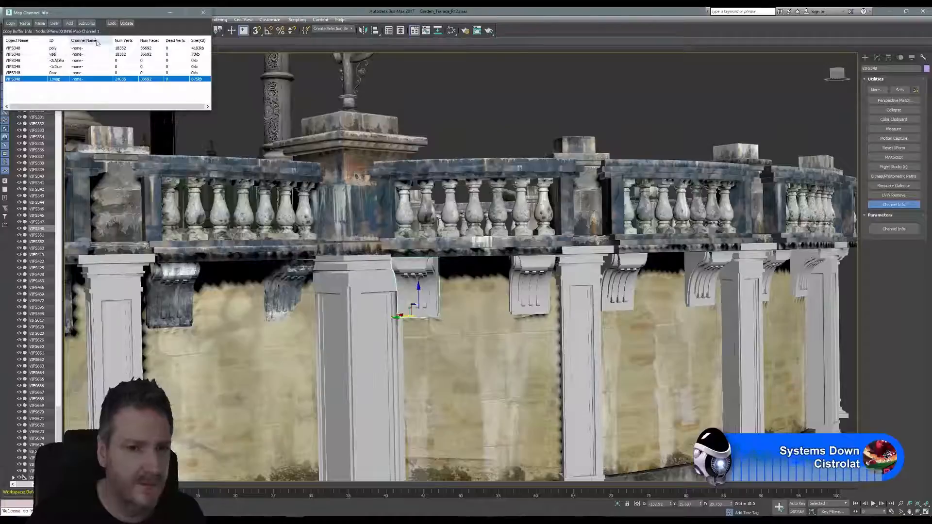
{"action": "left_click", "coordinate": [203, 12]}
Assign the Standard material fed by the Map #80 bitmap to the joined bracket and check its texture up close.
{"action": "middle_click_drag", "start_coordinate": [335, 172], "coordinate": [172, 164]}
{"action": "left_click", "coordinate": [452, 30]}
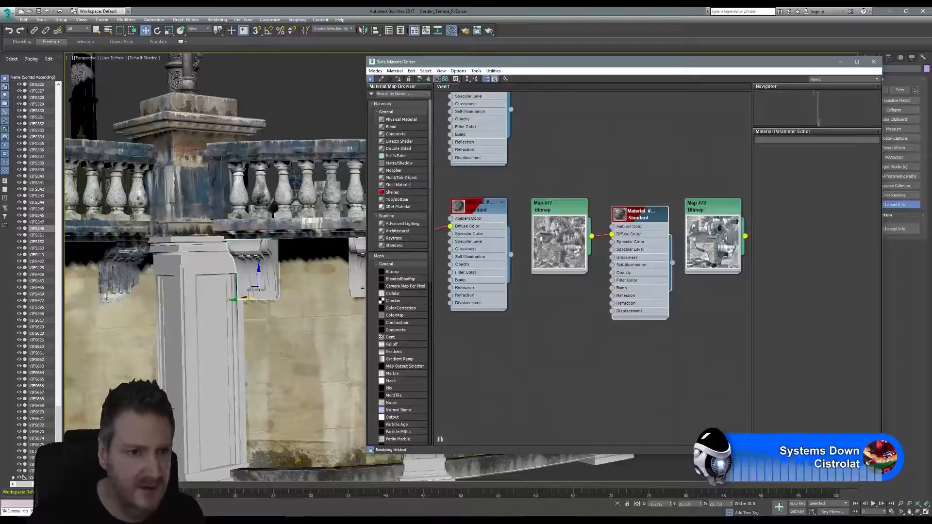
{"action": "middle_click_drag", "start_coordinate": [231, 212], "coordinate": [380, 209]}
{"action": "middle_click_drag", "start_coordinate": [286, 216], "coordinate": [244, 214]}
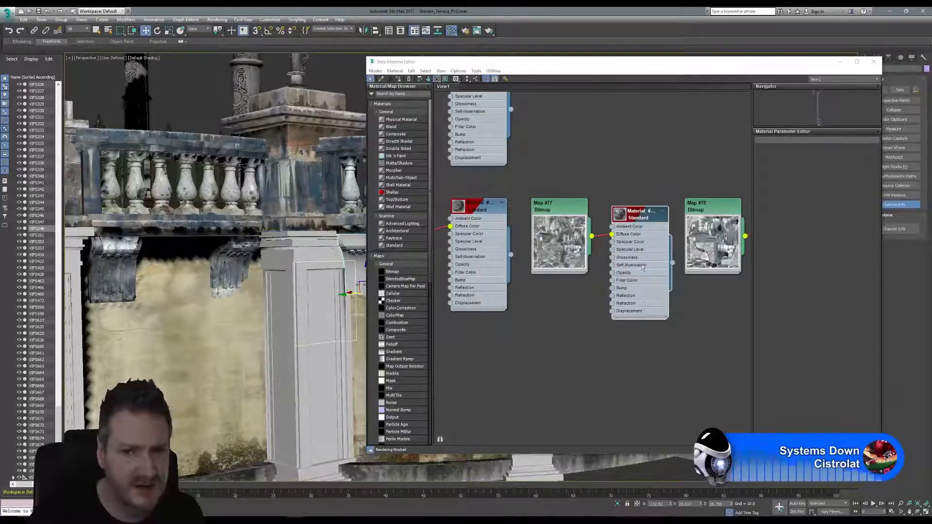
{"action": "middle_click_drag", "start_coordinate": [704, 267], "coordinate": [683, 260]}
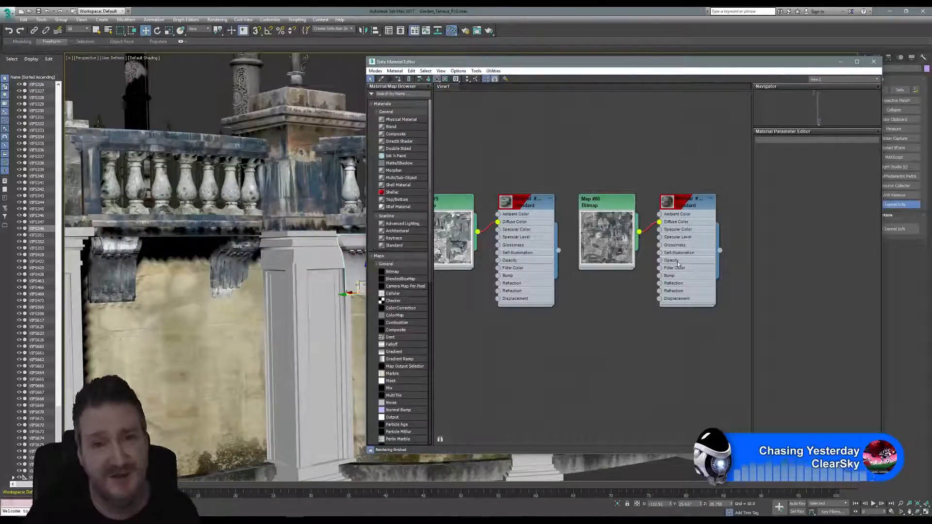
{"action": "left_click", "coordinate": [288, 175]}
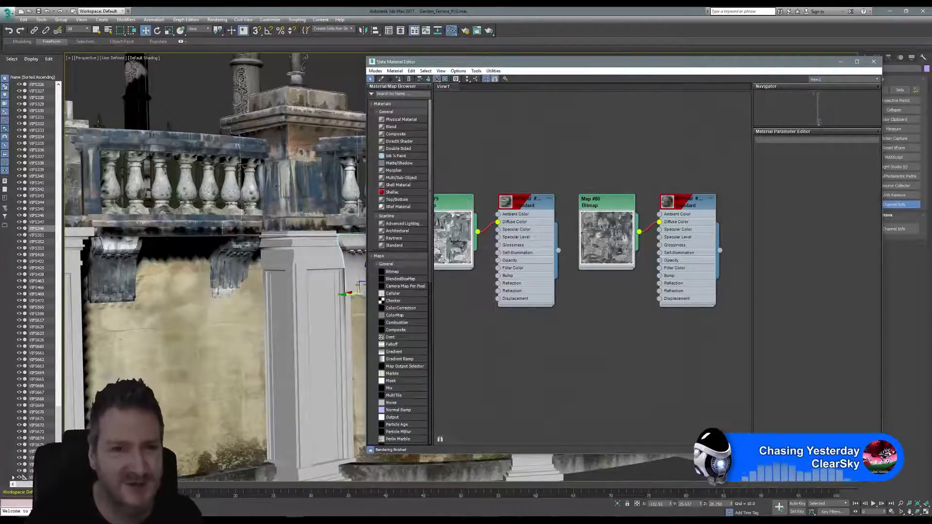
{"action": "middle_click_drag", "start_coordinate": [289, 174], "coordinate": [179, 190]}
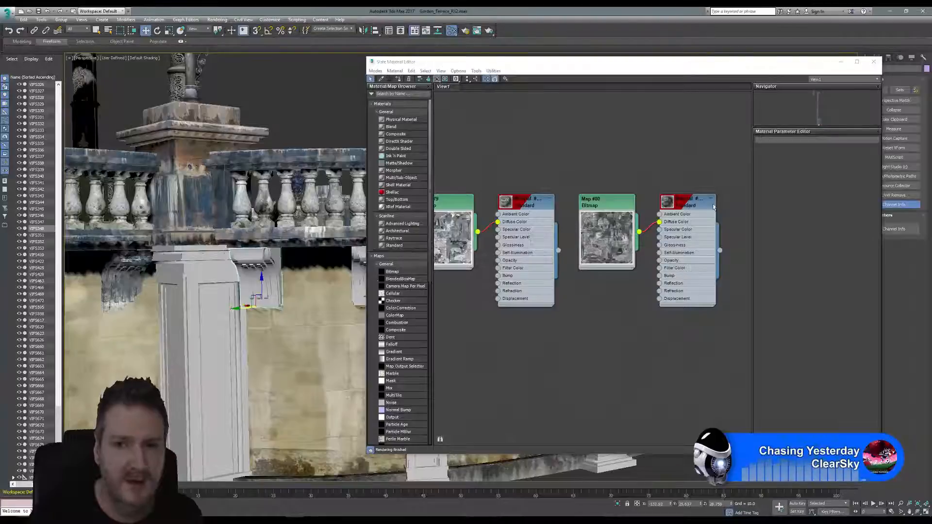
{"action": "right_click", "coordinate": [713, 207]}
{"action": "left_click", "coordinate": [714, 216]}
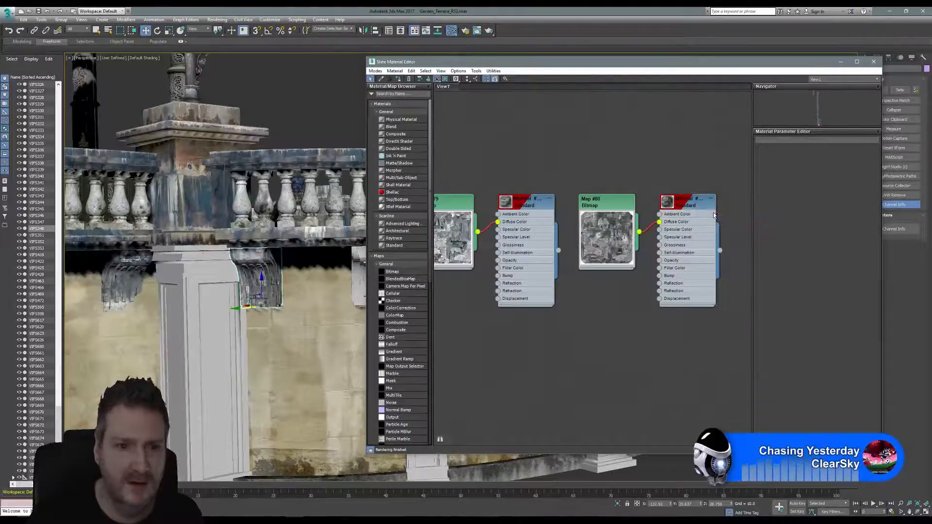
{"action": "scroll", "coordinate": [260, 265], "scroll_direction": "up", "scroll_amount": 5}
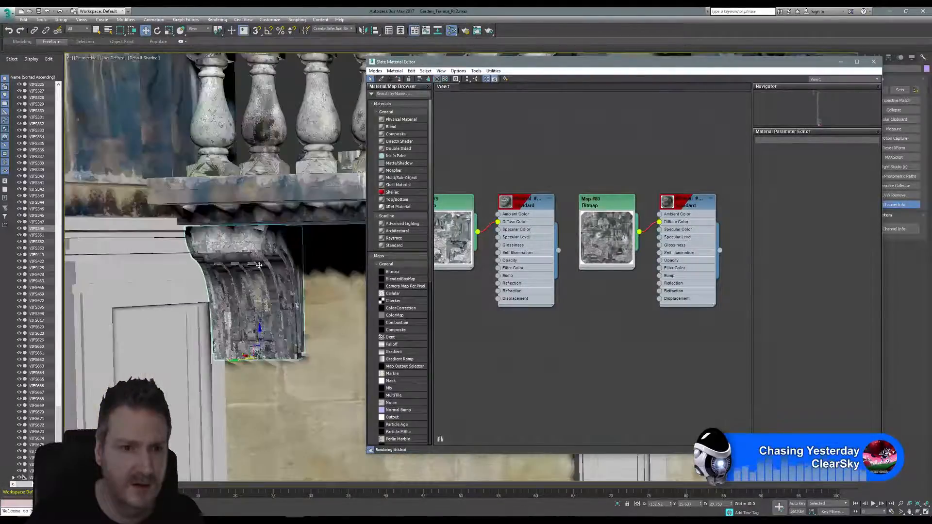
Close the Slate Material Editor and survey the brackets around the terrace, from the lamp-post side round to the front staircase.
{"action": "scroll", "coordinate": [259, 265], "scroll_direction": "down", "scroll_amount": 5}
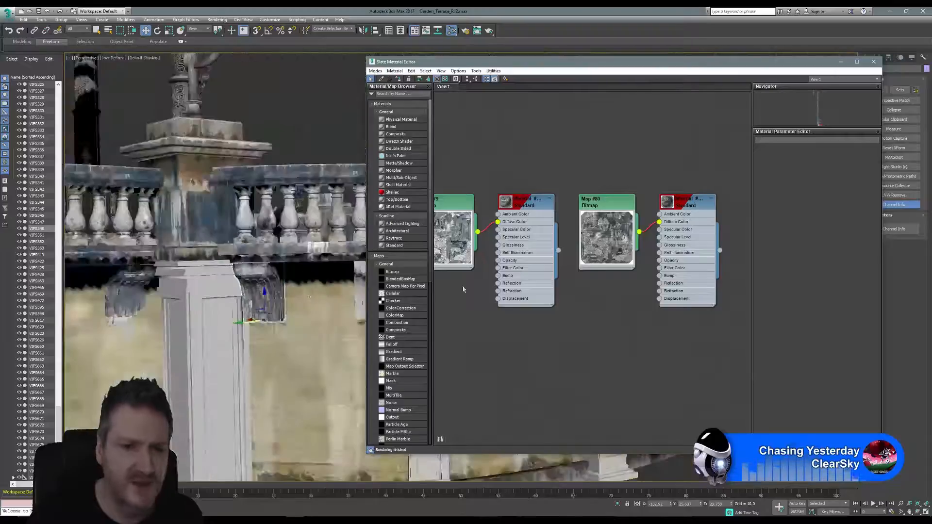
{"action": "left_click", "coordinate": [874, 62]}
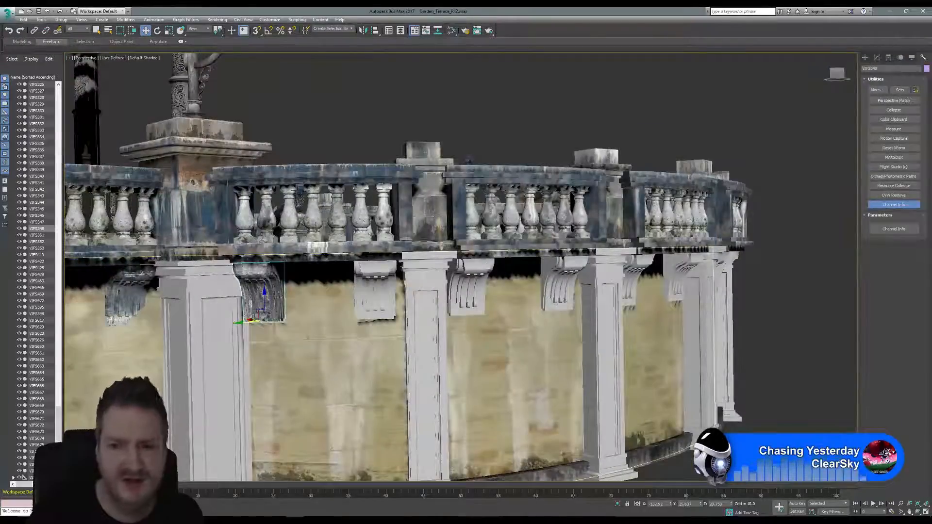
{"action": "left_click", "coordinate": [913, 513]}
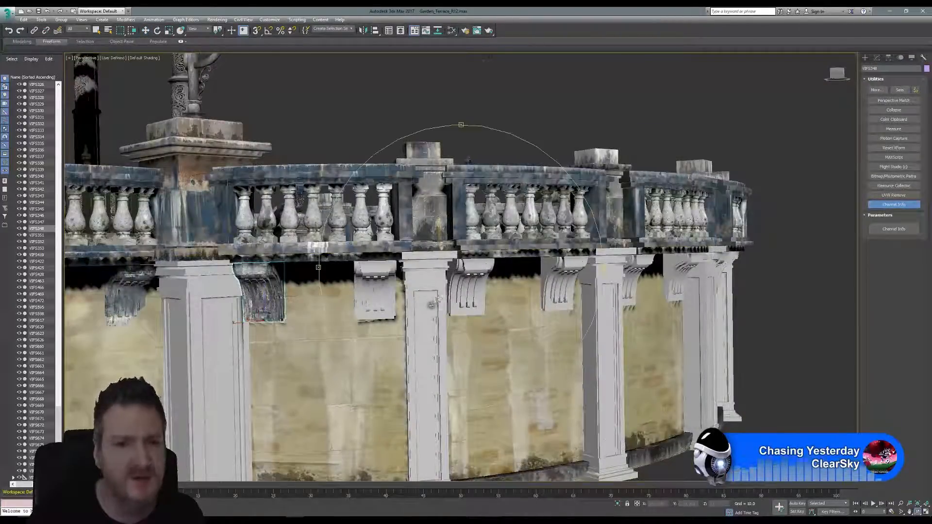
{"action": "left_click_drag", "start_coordinate": [433, 303], "coordinate": [421, 310]}
{"action": "scroll", "coordinate": [421, 311], "scroll_direction": "down", "scroll_amount": 6}
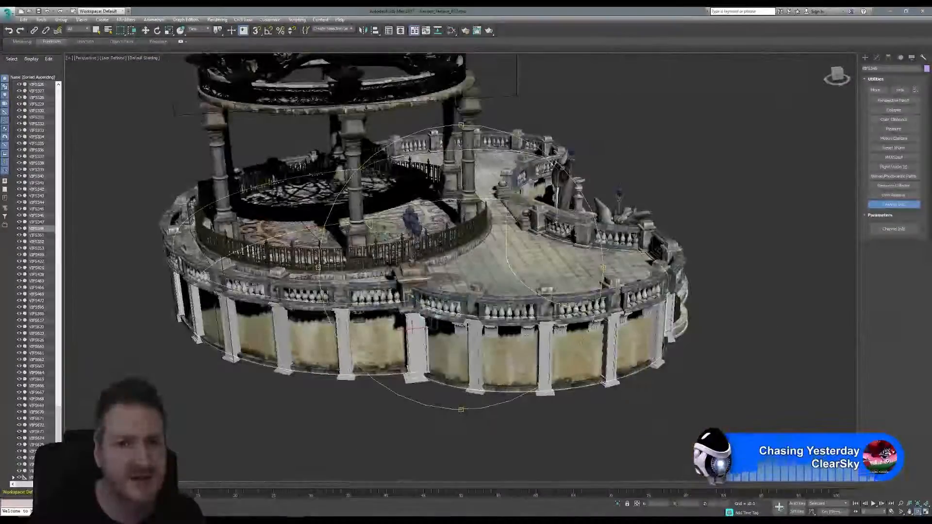
{"action": "left_click_drag", "start_coordinate": [452, 291], "coordinate": [602, 266]}
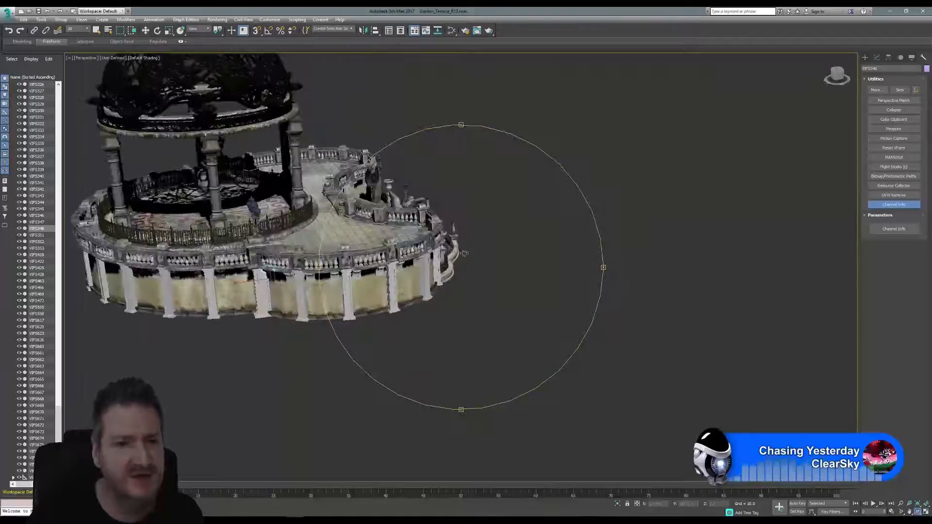
{"action": "left_click_drag", "start_coordinate": [464, 253], "coordinate": [374, 235]}
{"action": "middle_click_drag", "start_coordinate": [377, 339], "coordinate": [476, 179]}
{"action": "left_click_drag", "start_coordinate": [476, 179], "coordinate": [517, 248]}
{"action": "scroll", "coordinate": [546, 251], "scroll_direction": "up", "scroll_amount": 3}
{"action": "middle_click_drag", "start_coordinate": [517, 248], "coordinate": [454, 291]}
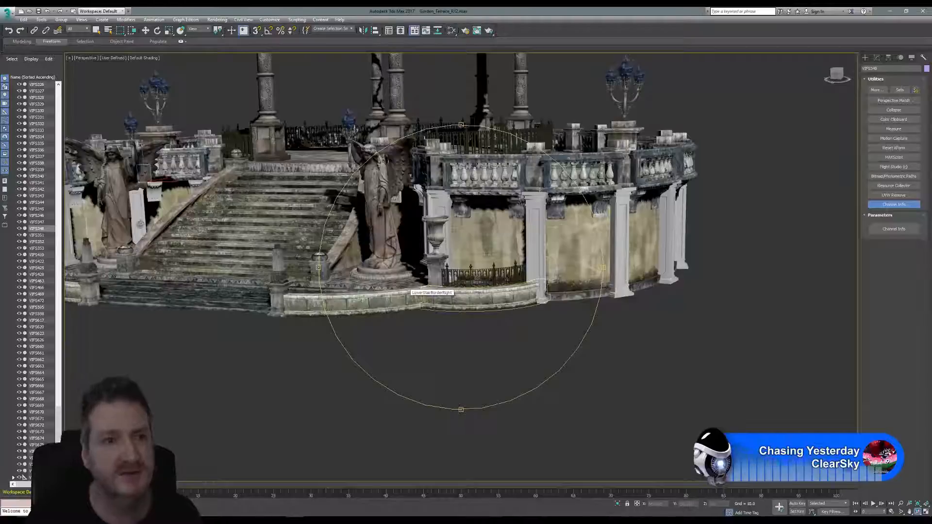
Select the first five textured support brackets along the curved wall beside the angel statue and staircase.
{"action": "left_click", "coordinate": [387, 228]}
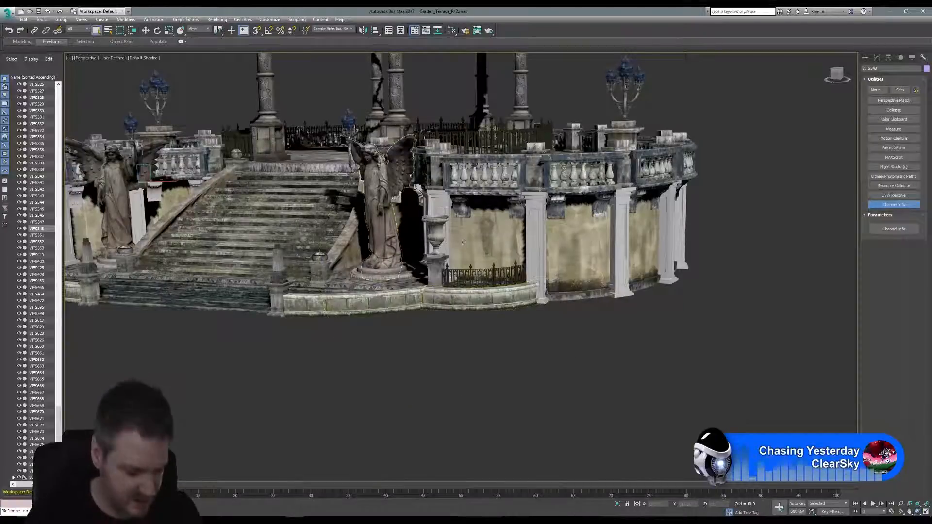
{"action": "scroll", "coordinate": [463, 241], "scroll_direction": "up", "scroll_amount": 3}
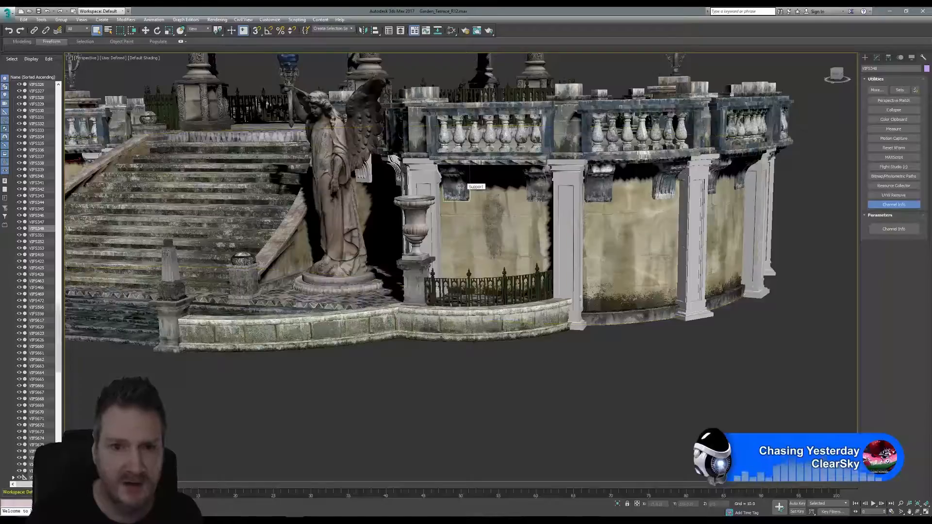
{"action": "left_click", "coordinate": [459, 186]}
{"action": "left_click", "coordinate": [539, 186], "text": "ctrl"}
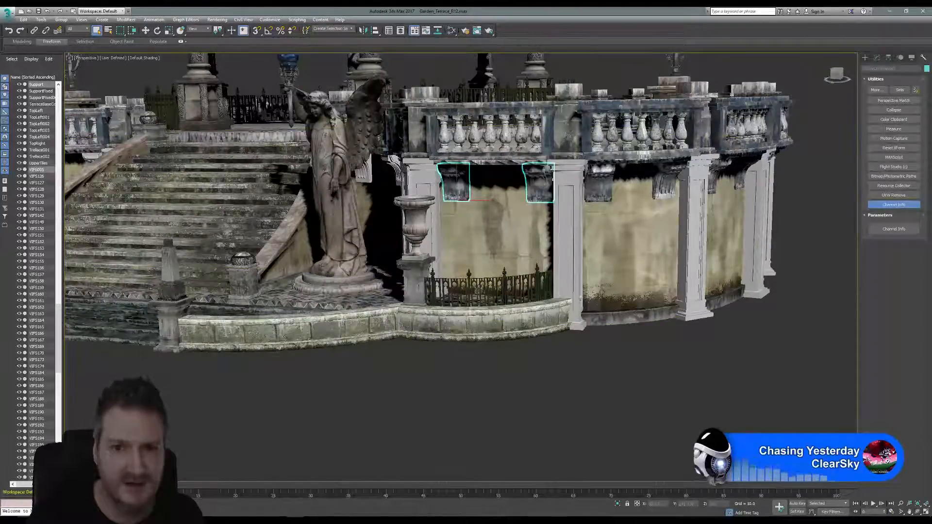
{"action": "left_click", "coordinate": [599, 183], "text": "ctrl"}
{"action": "left_click", "coordinate": [670, 179], "text": "ctrl"}
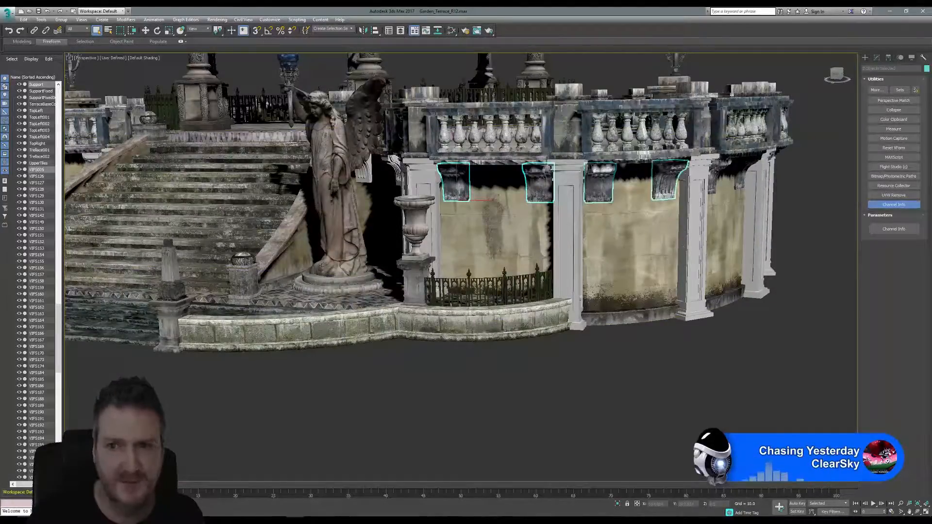
{"action": "left_click", "coordinate": [716, 172], "text": "ctrl"}
Add four more textured brackets farther along the same curved wall to the selection.
{"action": "left_click", "coordinate": [917, 511]}
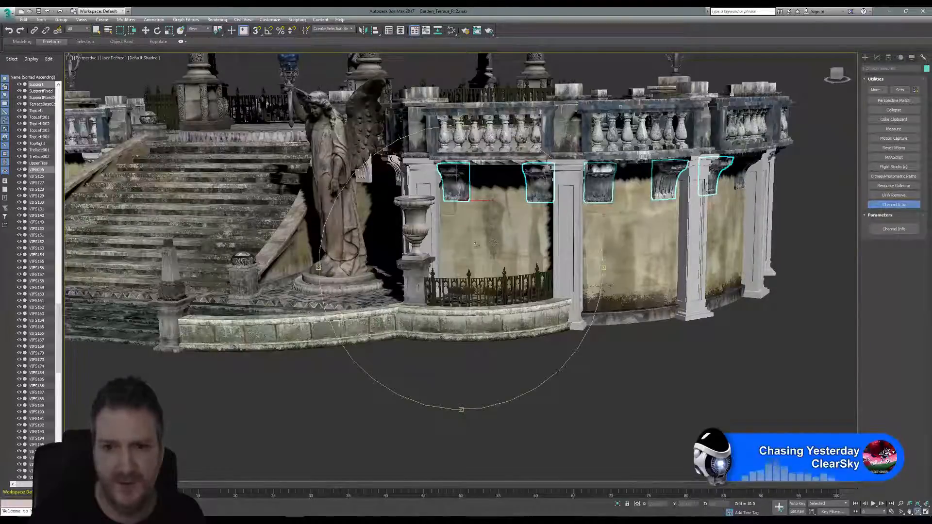
{"action": "left_click_drag", "start_coordinate": [548, 246], "coordinate": [214, 61]}
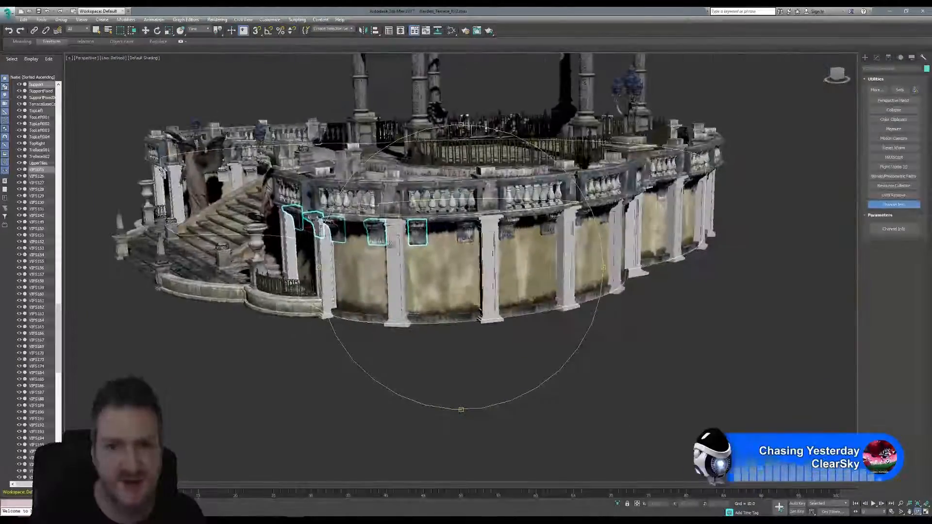
{"action": "left_click", "coordinate": [96, 31]}
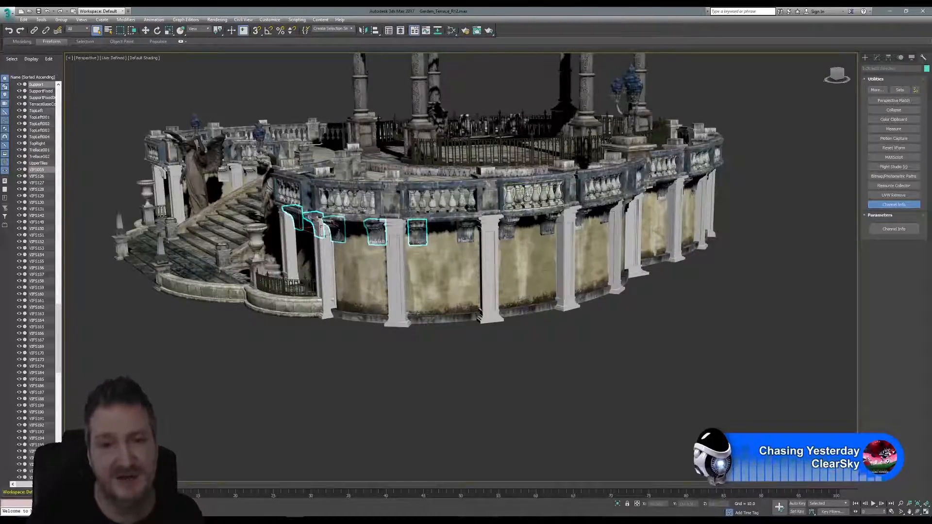
{"action": "scroll", "coordinate": [490, 222], "scroll_direction": "up", "scroll_amount": 2}
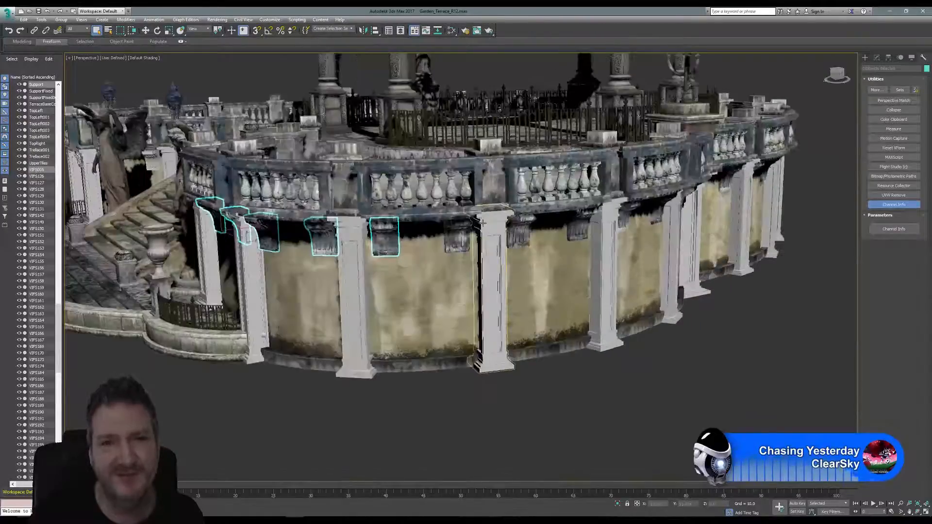
{"action": "left_click", "coordinate": [459, 232], "text": "ctrl"}
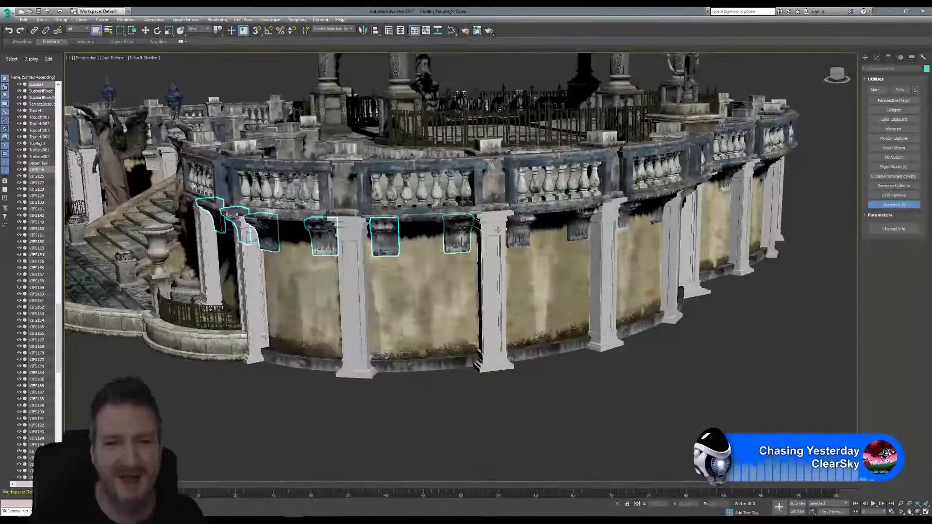
{"action": "left_click", "coordinate": [522, 230], "text": "ctrl"}
{"action": "left_click", "coordinate": [583, 224], "text": "ctrl"}
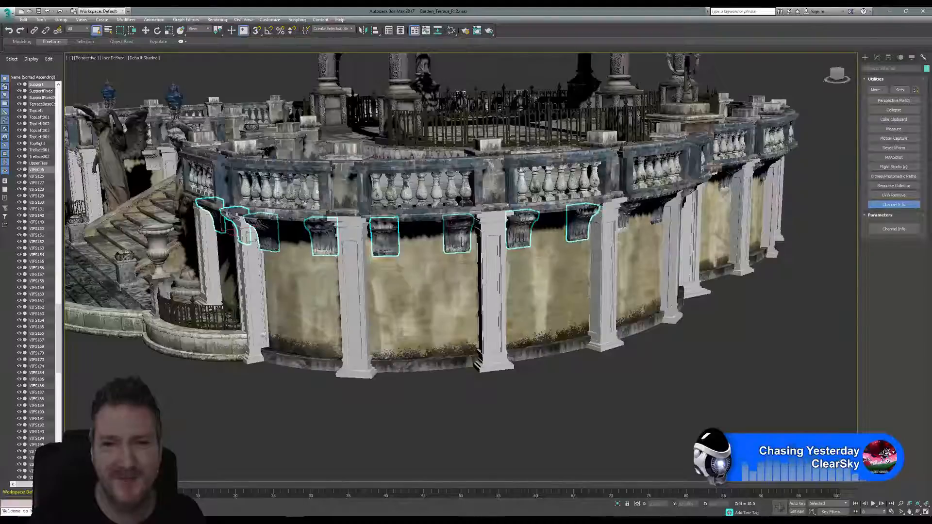
{"action": "left_click", "coordinate": [663, 207], "text": "ctrl"}
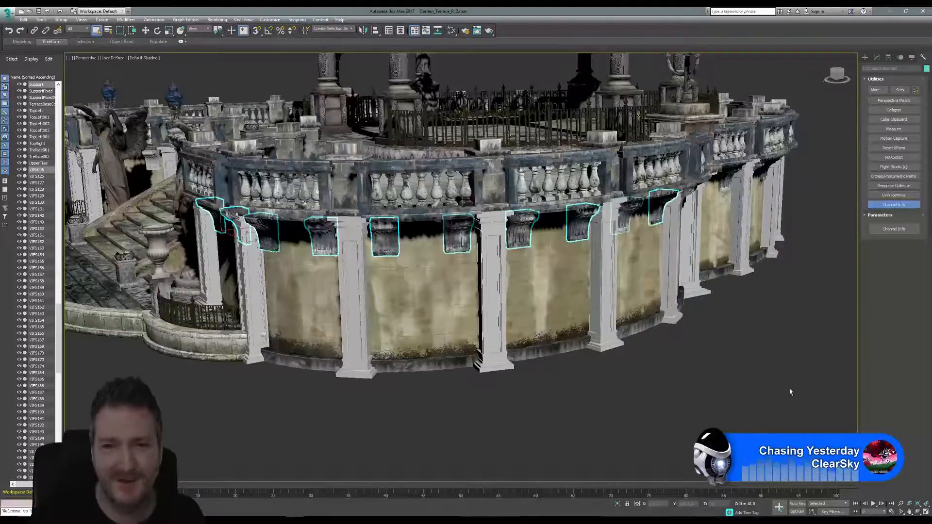
Clone the selected textured brackets and place the copies in empty space beyond the terrace's opposite side.
{"action": "left_click", "coordinate": [910, 512]}
{"action": "left_click_drag", "start_coordinate": [536, 267], "coordinate": [451, 268]}
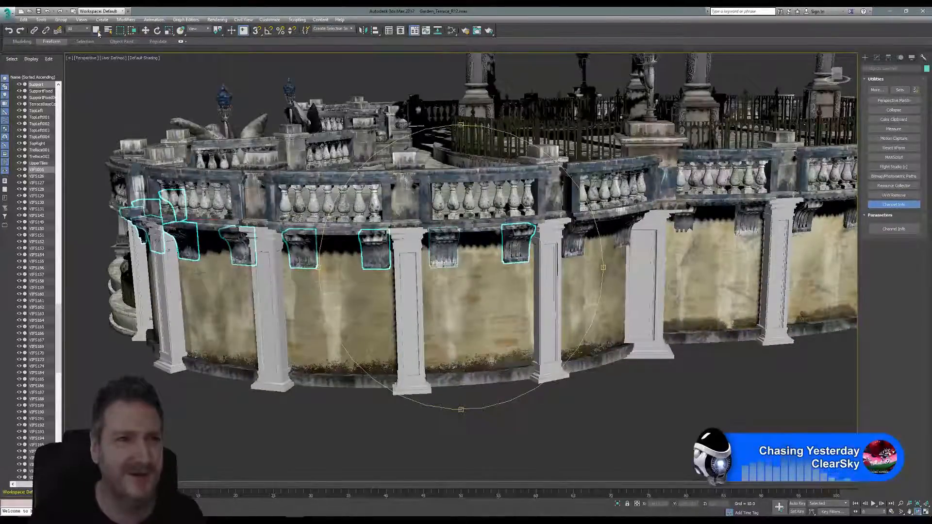
{"action": "left_click", "coordinate": [97, 30]}
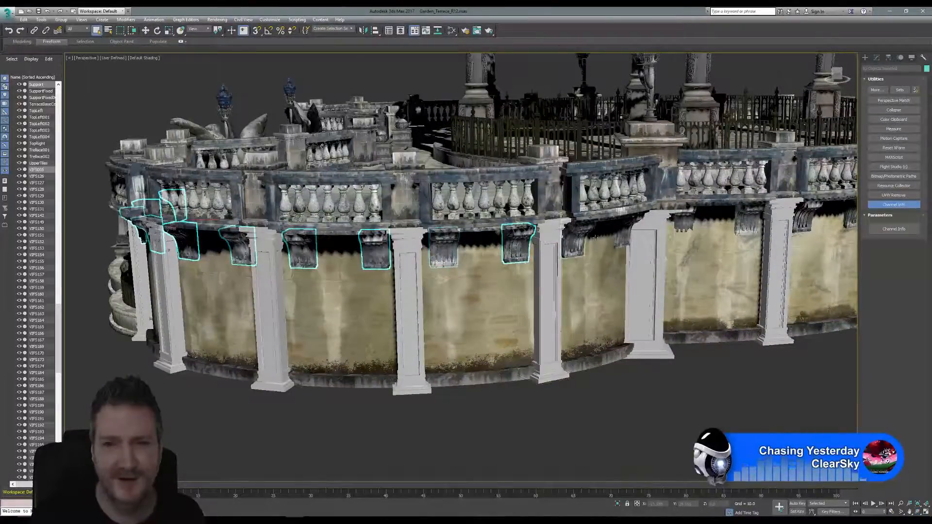
{"action": "middle_click_drag", "start_coordinate": [342, 288], "coordinate": [361, 299]}
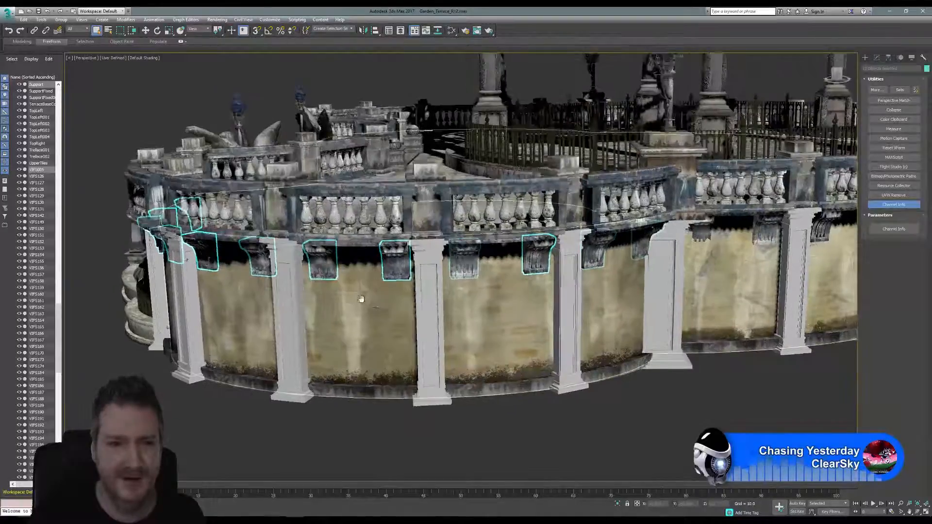
{"action": "left_click", "coordinate": [917, 511]}
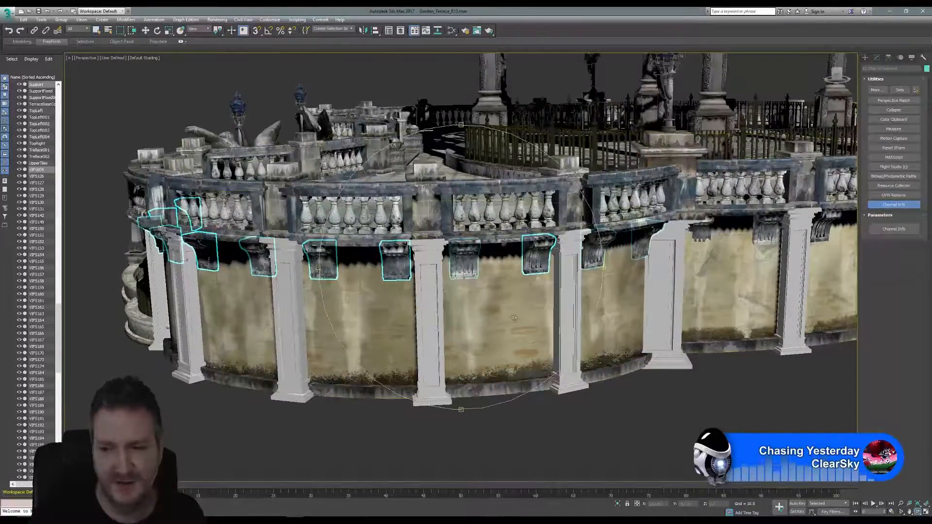
{"action": "left_click_drag", "start_coordinate": [427, 272], "coordinate": [503, 301]}
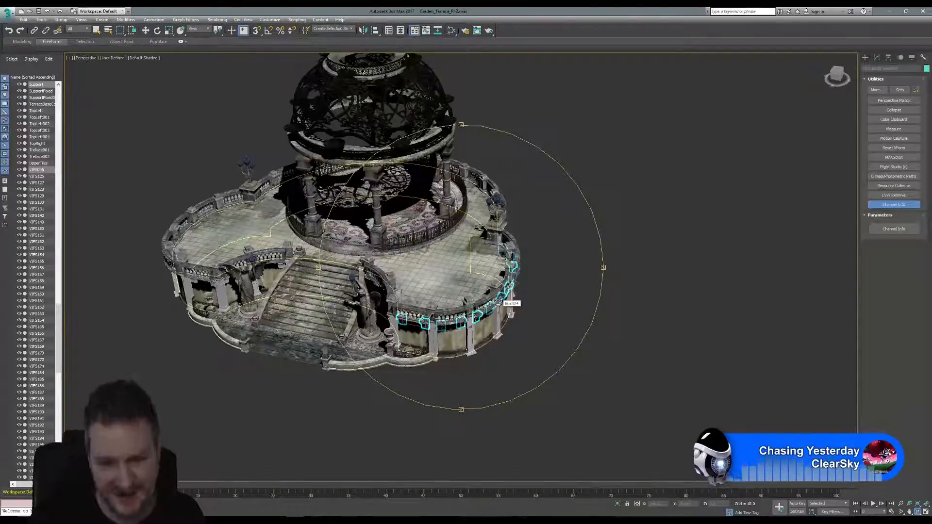
{"action": "left_click", "coordinate": [145, 30]}
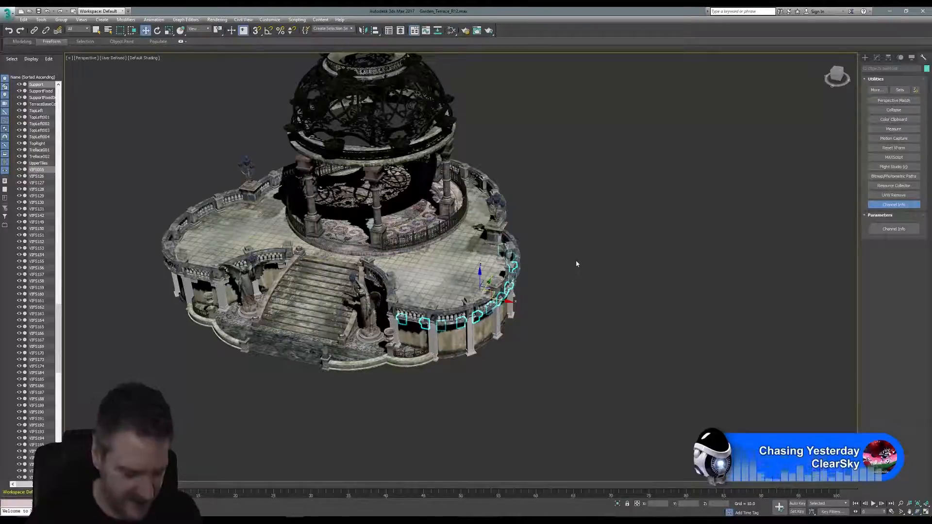
{"action": "middle_click_drag", "start_coordinate": [577, 261], "coordinate": [627, 271]}
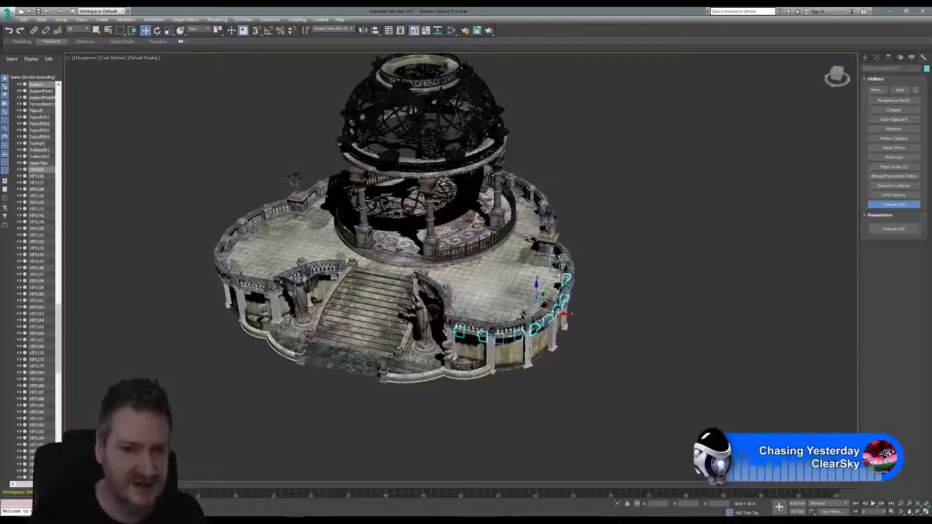
{"action": "left_click_drag", "start_coordinate": [558, 312], "coordinate": [189, 250]}
{"action": "left_click", "coordinate": [465, 296]}
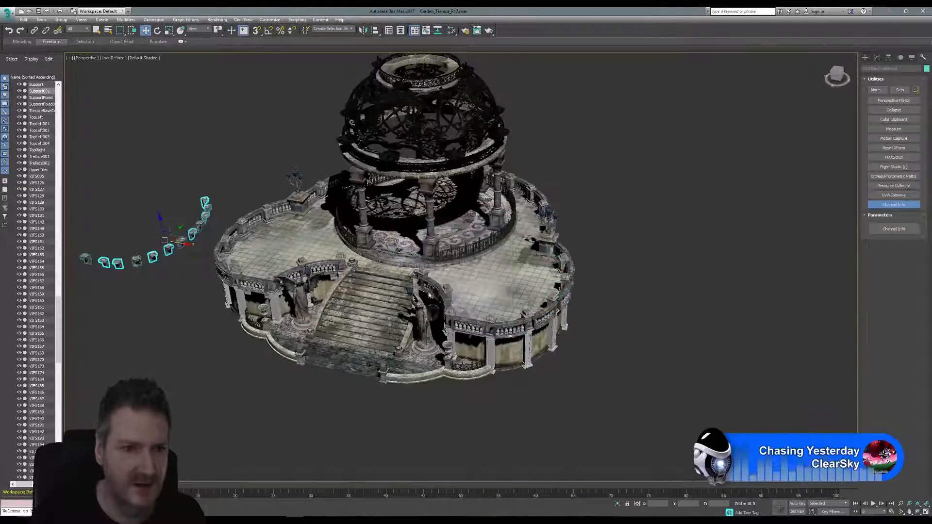
Try to mirror the bracket copies on the world X axis with offset 0.0 and No Clone.
{"action": "middle_click_drag", "start_coordinate": [219, 169], "coordinate": [336, 192]}
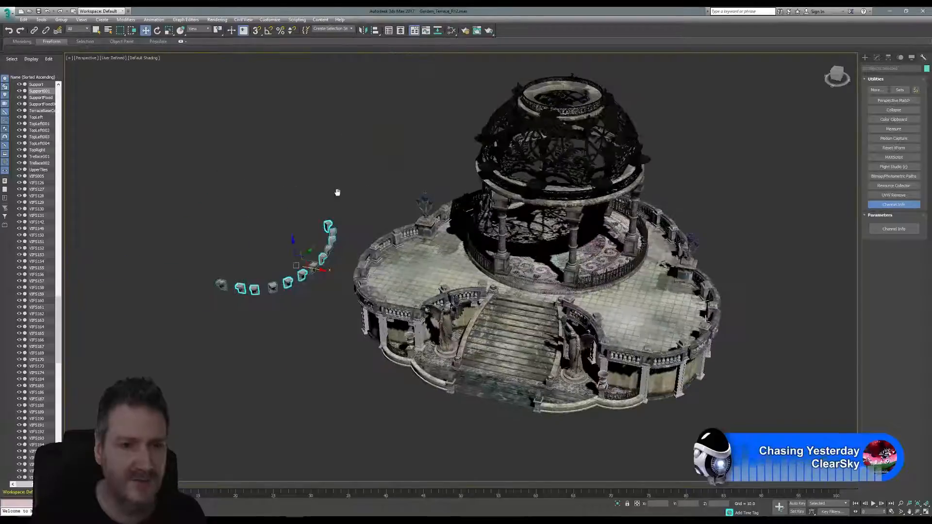
{"action": "left_click", "coordinate": [363, 30]}
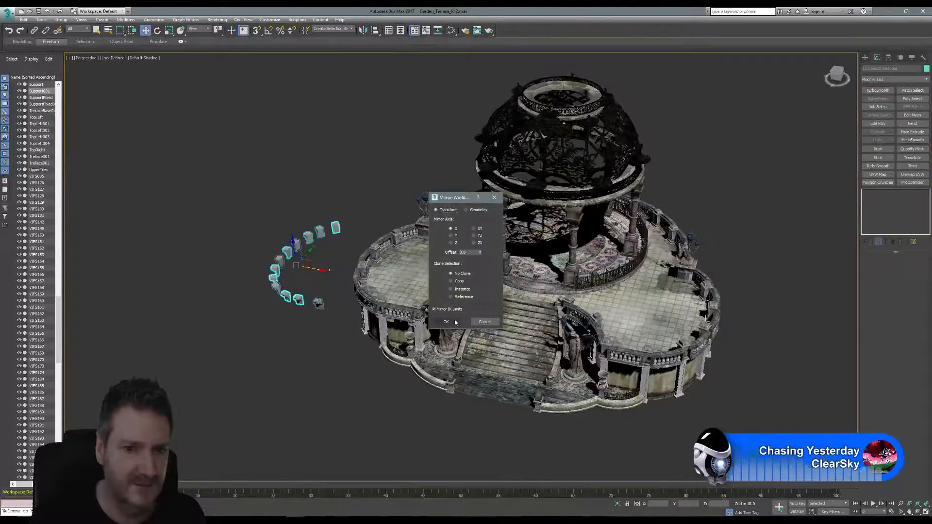
{"action": "left_click", "coordinate": [446, 321]}
Examine the mirrored bracket copies up close against the terrace wall and undo the mirroring.
{"action": "scroll", "coordinate": [298, 300], "scroll_direction": "up", "scroll_amount": 6}
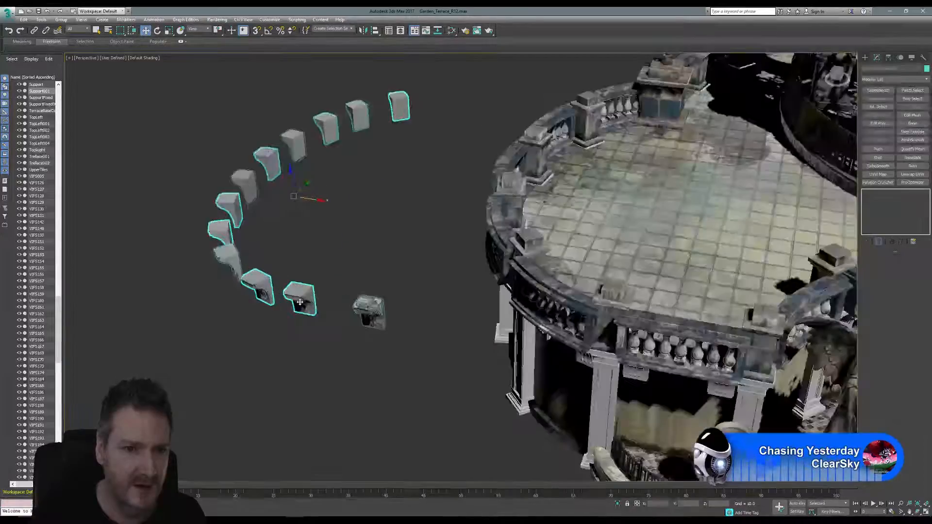
{"action": "left_click", "coordinate": [915, 511]}
{"action": "left_click_drag", "start_coordinate": [439, 268], "coordinate": [448, 265]}
{"action": "scroll", "coordinate": [473, 214], "scroll_direction": "up", "scroll_amount": 6}
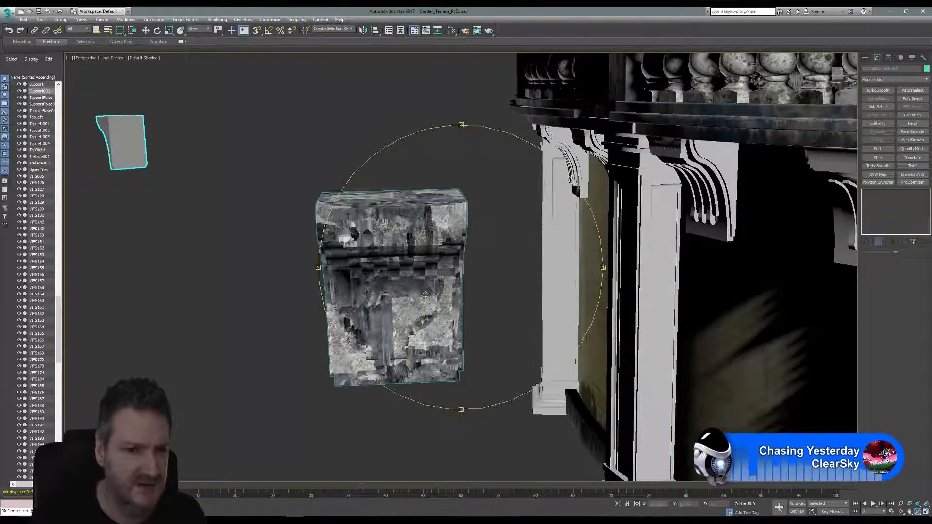
{"action": "left_click_drag", "start_coordinate": [430, 246], "coordinate": [429, 257]}
{"action": "scroll", "coordinate": [421, 304], "scroll_direction": "down", "scroll_amount": 4}
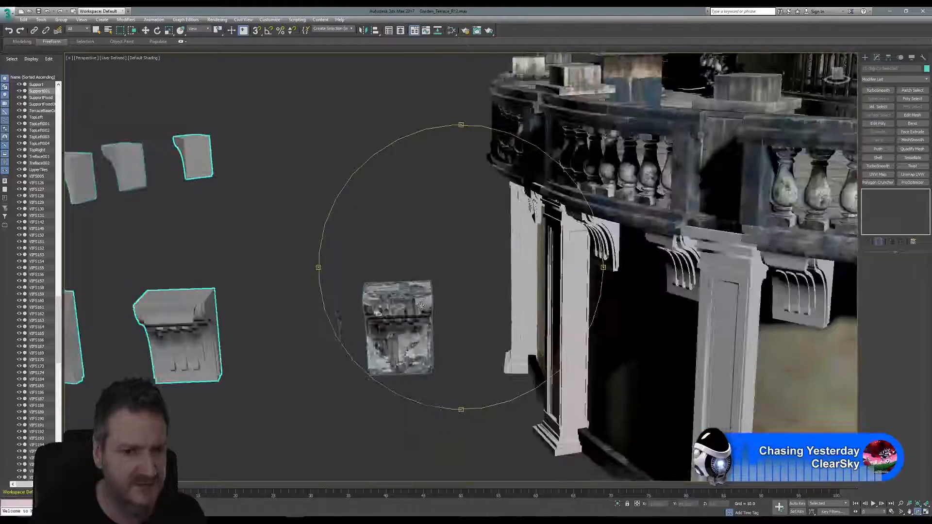
{"action": "scroll", "coordinate": [421, 304], "scroll_direction": "down", "scroll_amount": 3}
{"action": "left_click_drag", "start_coordinate": [421, 305], "coordinate": [412, 268]}
{"action": "scroll", "coordinate": [420, 266], "scroll_direction": "up", "scroll_amount": 2}
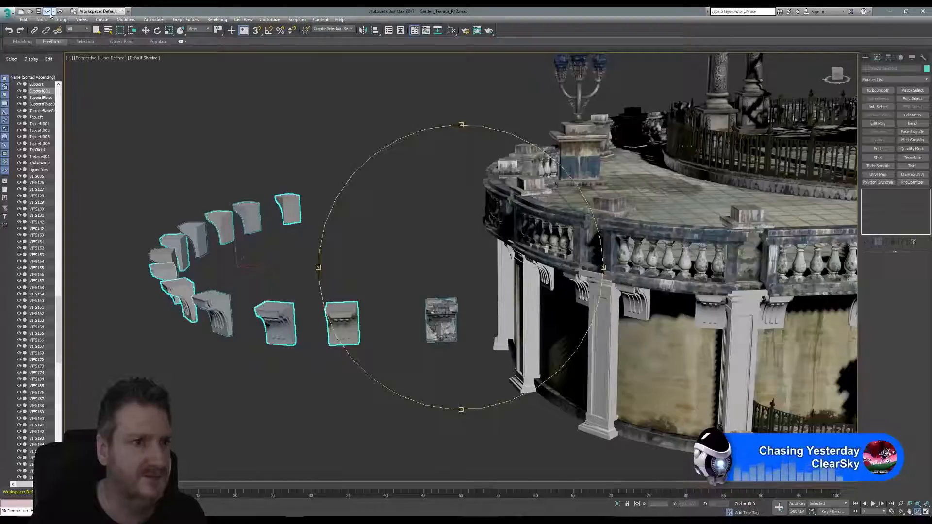
{"action": "left_click", "coordinate": [9, 32]}
Add three untextured brackets on the opposite curved wall to the selection alongside the bracket copies.
{"action": "mouse_move", "coordinate": [429, 298]}
{"action": "middle_mouse_down"}
{"action": "mouse_move", "coordinate": [485, 285]}
{"action": "mouse_move", "coordinate": [394, 288]}
{"action": "mouse_move", "coordinate": [461, 297]}
{"action": "mouse_move", "coordinate": [415, 282]}
{"action": "mouse_move", "coordinate": [439, 291]}
{"action": "mouse_move", "coordinate": [498, 276]}
{"action": "mouse_move", "coordinate": [383, 274]}
{"action": "mouse_move", "coordinate": [440, 304]}
{"action": "middle_mouse_up"}
{"action": "scroll", "coordinate": [440, 305], "scroll_direction": "up", "scroll_amount": 4}
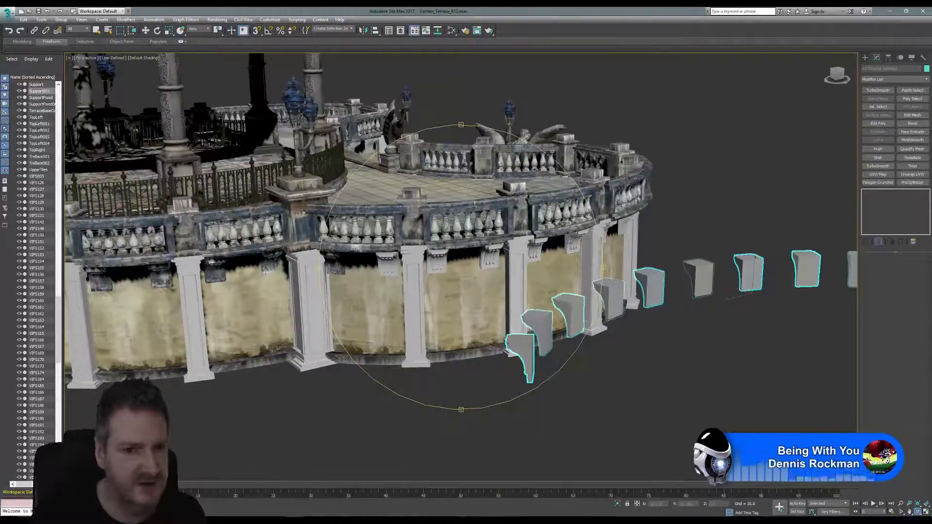
{"action": "middle_click_drag", "start_coordinate": [573, 305], "coordinate": [383, 293], "text": "alt"}
{"action": "left_click_drag", "start_coordinate": [406, 279], "coordinate": [369, 312]}
{"action": "scroll", "coordinate": [368, 310], "scroll_direction": "up", "scroll_amount": 4}
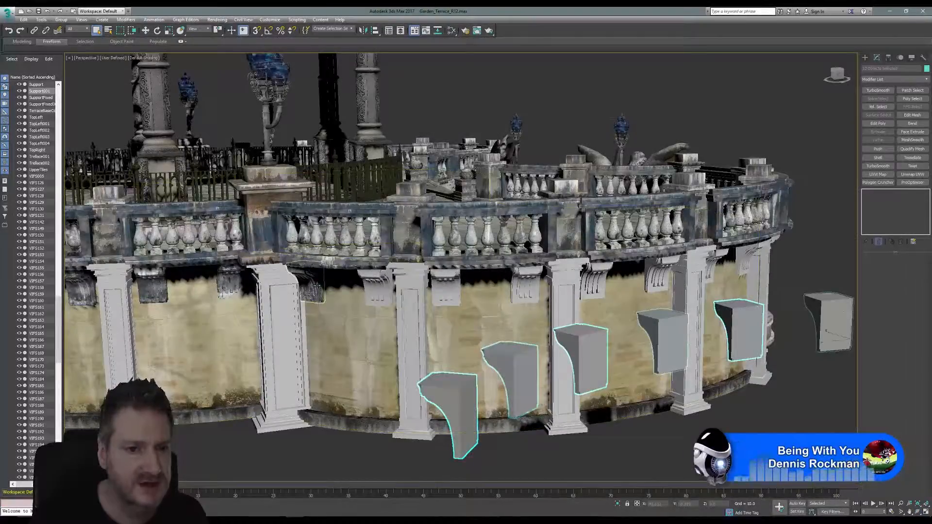
{"action": "left_click", "coordinate": [371, 287], "text": "ctrl"}
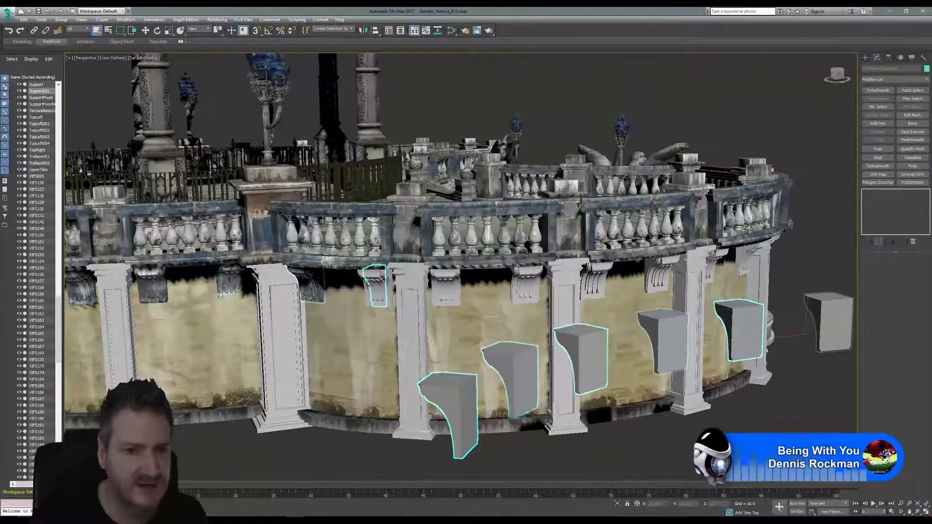
{"action": "left_click", "coordinate": [439, 287], "text": "ctrl"}
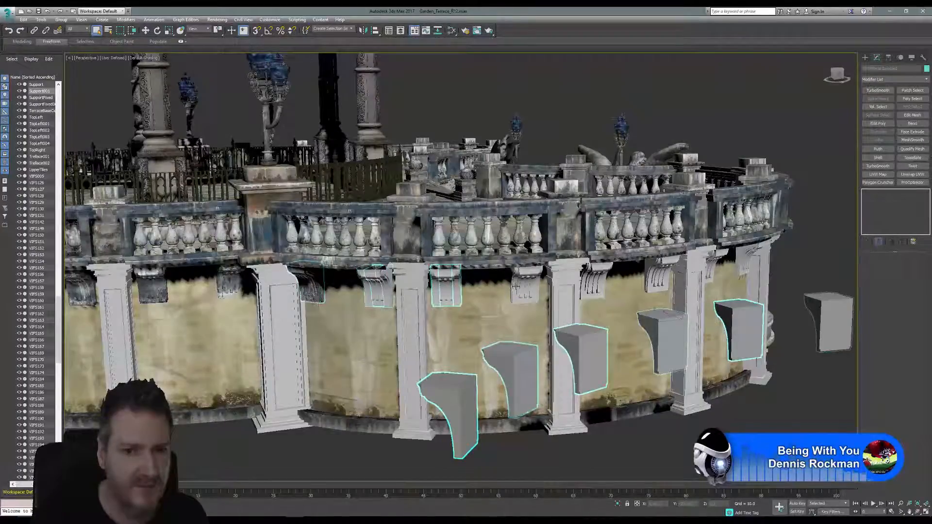
{"action": "left_click", "coordinate": [517, 286], "text": "ctrl"}
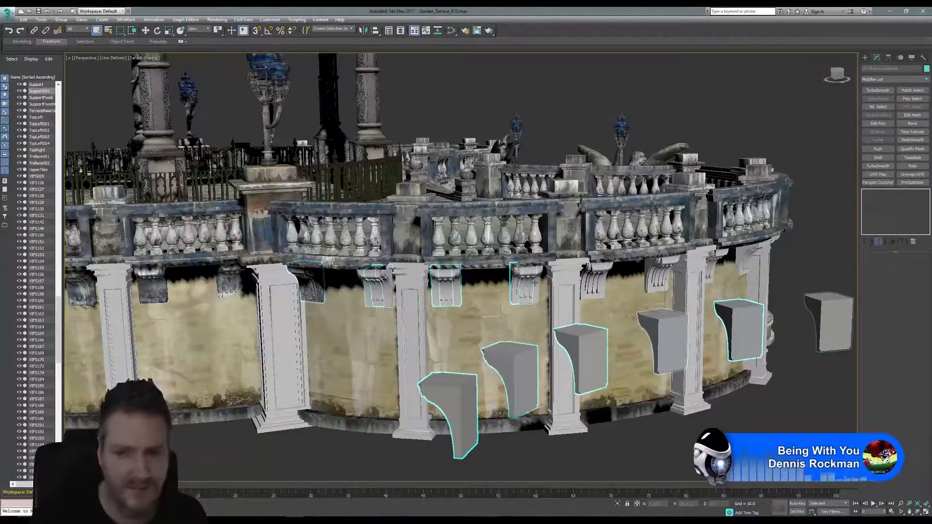
Add all parts of the next two untextured brackets farther along the curved wall to the selection.
{"action": "middle_click_drag", "start_coordinate": [533, 283], "coordinate": [401, 264]}
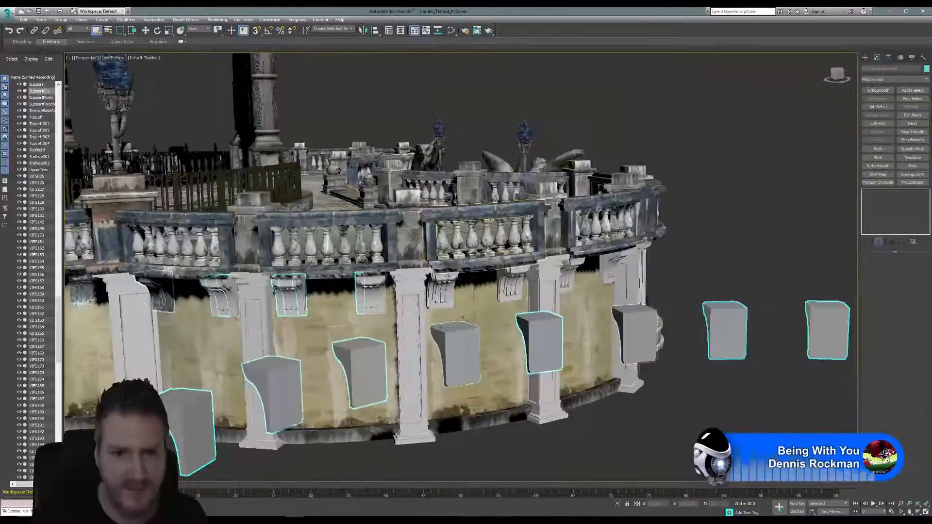
{"action": "scroll", "coordinate": [406, 282], "scroll_direction": "up", "scroll_amount": 5}
{"action": "left_click", "coordinate": [428, 291], "text": "ctrl"}
{"action": "left_click", "coordinate": [443, 290], "text": "ctrl"}
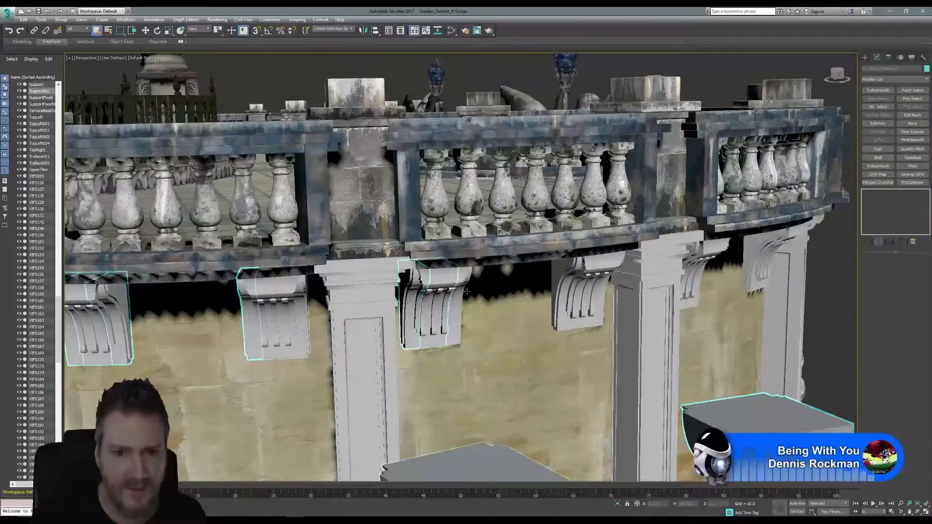
{"action": "left_click", "coordinate": [460, 287], "text": "ctrl"}
{"action": "left_click", "coordinate": [566, 282], "text": "ctrl"}
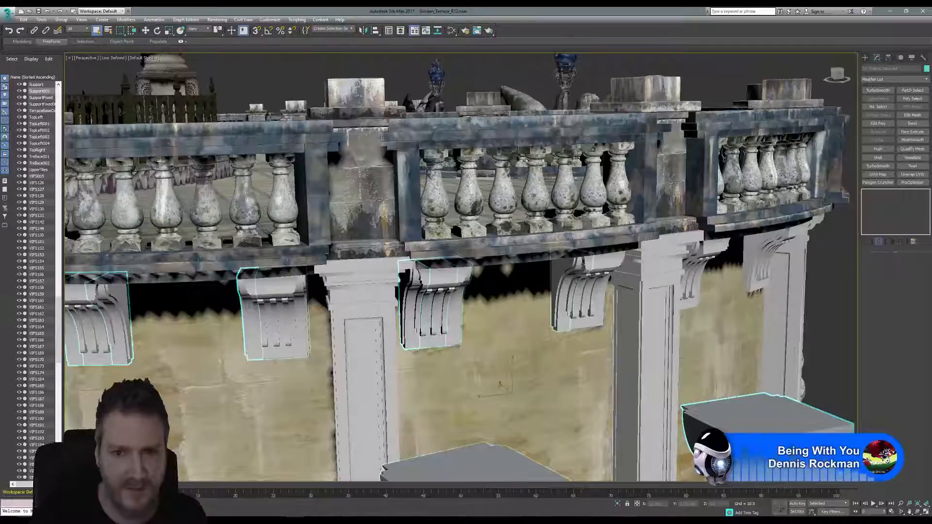
{"action": "left_click", "coordinate": [584, 272], "text": "ctrl"}
{"action": "left_click", "coordinate": [615, 263], "text": "ctrl"}
Add every piece of the next untextured bracket, partly hidden behind a pilaster, to the selection.
{"action": "middle_click_drag", "start_coordinate": [614, 263], "coordinate": [402, 271], "text": "alt"}
{"action": "scroll", "coordinate": [402, 271], "scroll_direction": "up", "scroll_amount": 3}
{"action": "left_click", "coordinate": [398, 269], "text": "ctrl"}
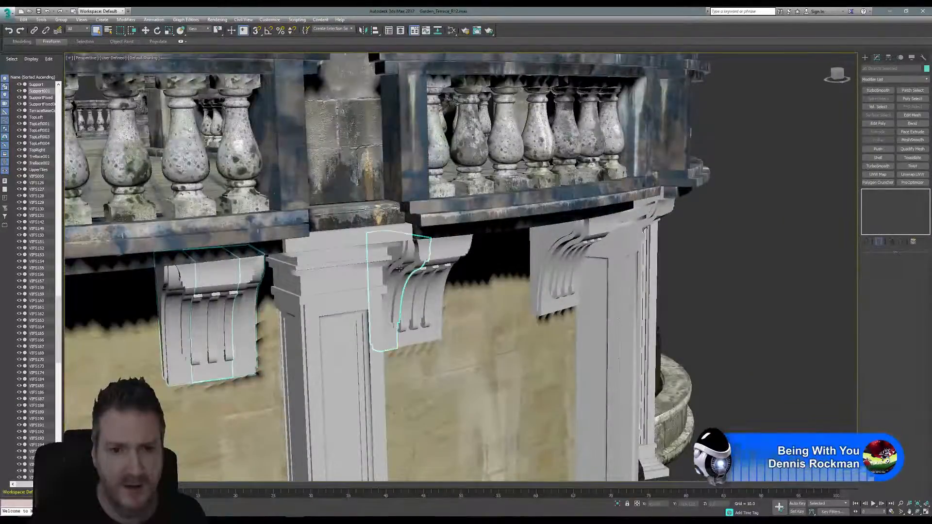
{"action": "left_click", "coordinate": [454, 252], "text": "ctrl"}
{"action": "left_click", "coordinate": [464, 248], "text": "ctrl"}
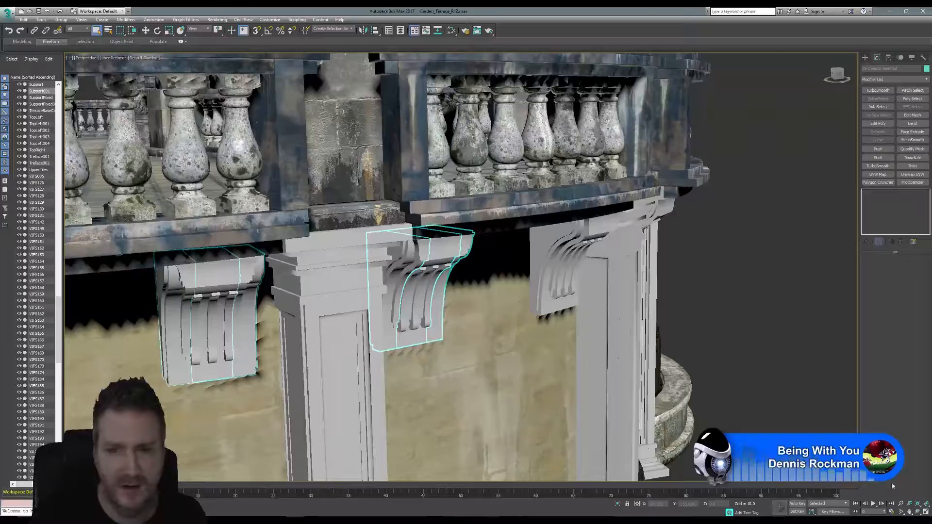
Extend the selection with the next two untextured brackets, on either side of the following pilaster.
{"action": "left_click", "coordinate": [918, 512]}
{"action": "left_click_drag", "start_coordinate": [485, 260], "coordinate": [375, 288]}
{"action": "scroll", "coordinate": [474, 290], "scroll_direction": "down", "scroll_amount": 5}
{"action": "scroll", "coordinate": [375, 288], "scroll_direction": "up", "scroll_amount": 6}
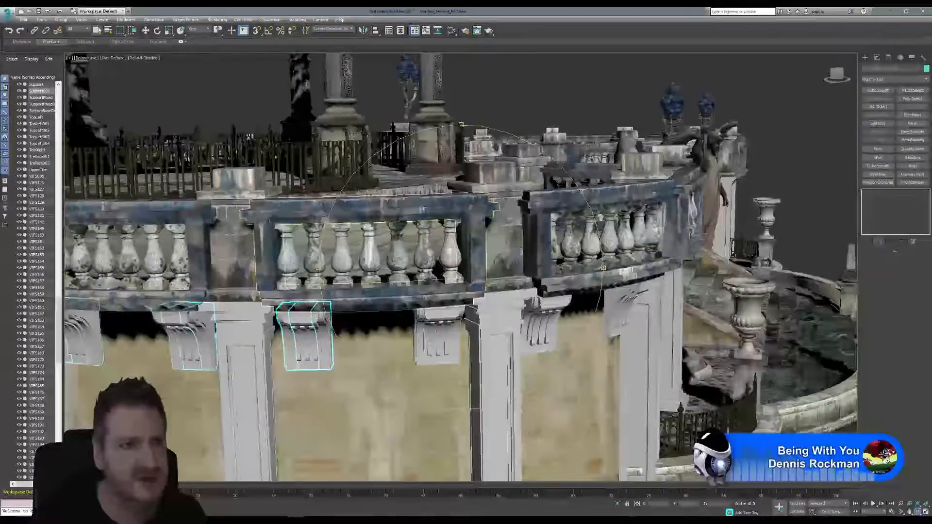
{"action": "left_click", "coordinate": [97, 30]}
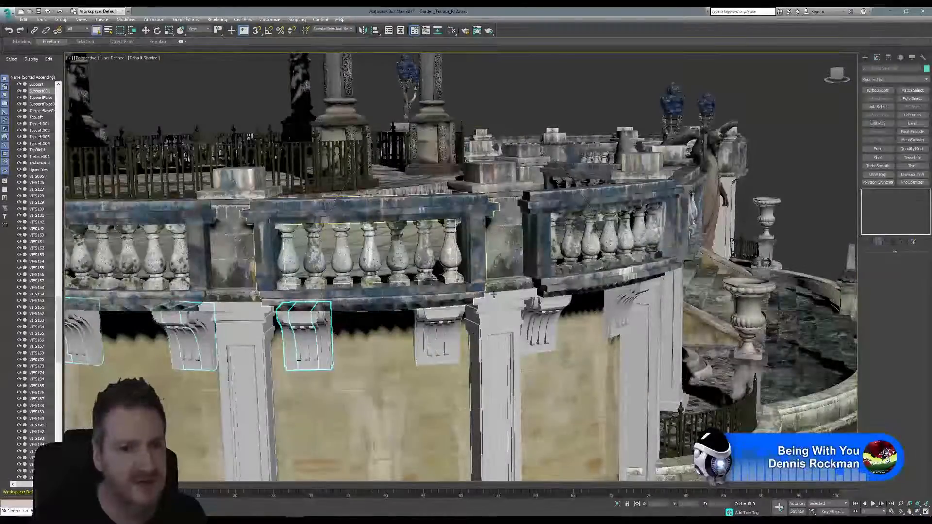
{"action": "left_click", "coordinate": [421, 332], "text": "ctrl"}
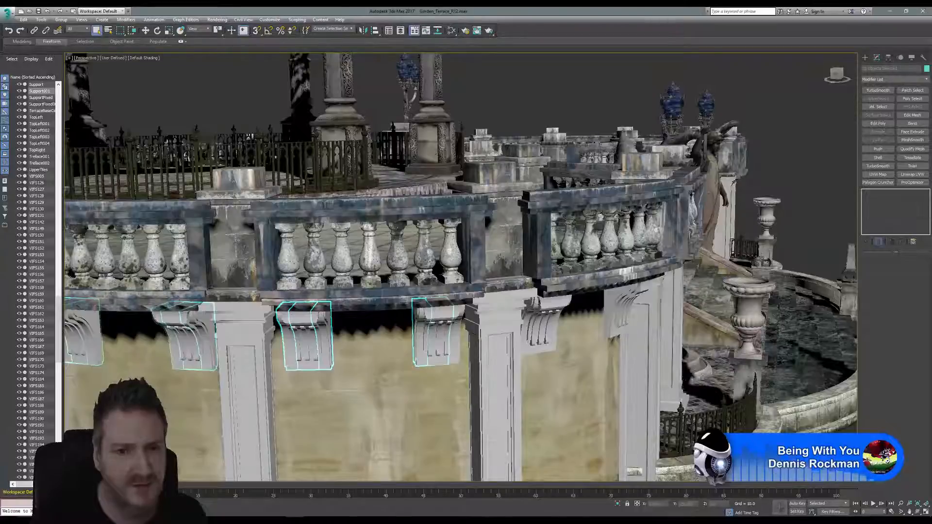
{"action": "left_click", "coordinate": [539, 316], "text": "ctrl"}
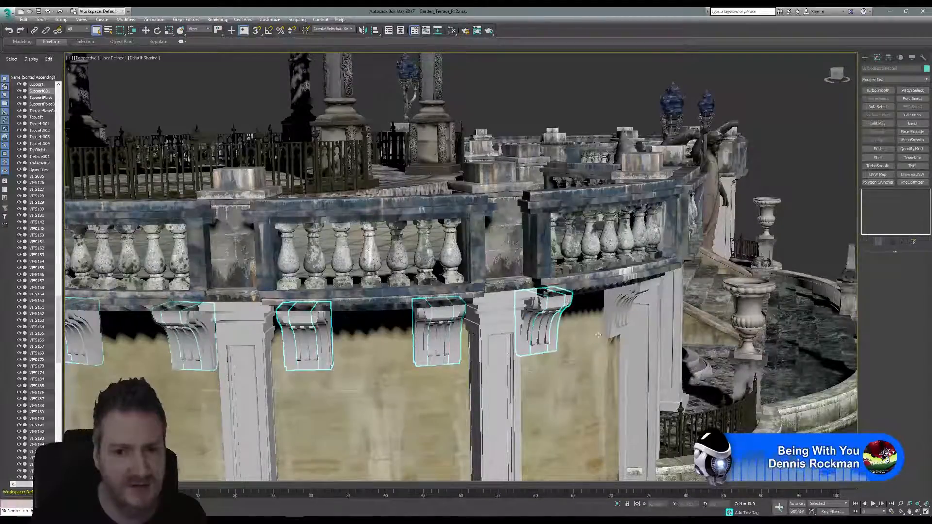
Add the untextured bracket near the end of the curved wall, toward the statue and stairs, to the selection.
{"action": "left_click", "coordinate": [918, 511]}
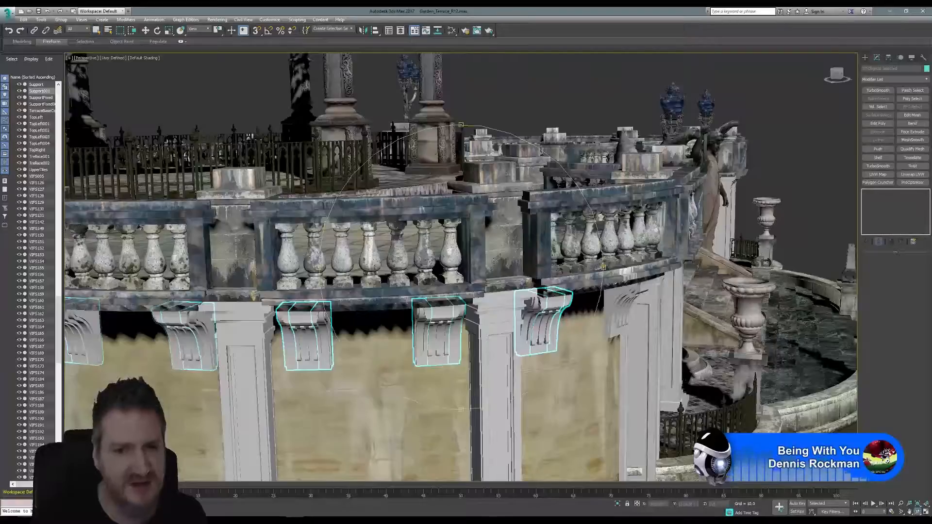
{"action": "left_click_drag", "start_coordinate": [340, 218], "coordinate": [407, 262]}
{"action": "scroll", "coordinate": [406, 262], "scroll_direction": "down", "scroll_amount": 2}
{"action": "middle_click_drag", "start_coordinate": [407, 262], "coordinate": [183, 166]}
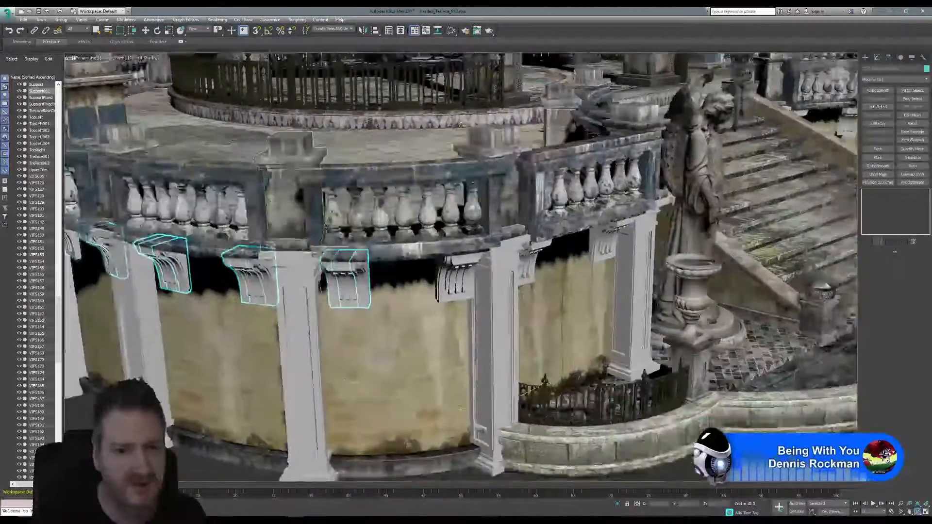
{"action": "left_click", "coordinate": [97, 30]}
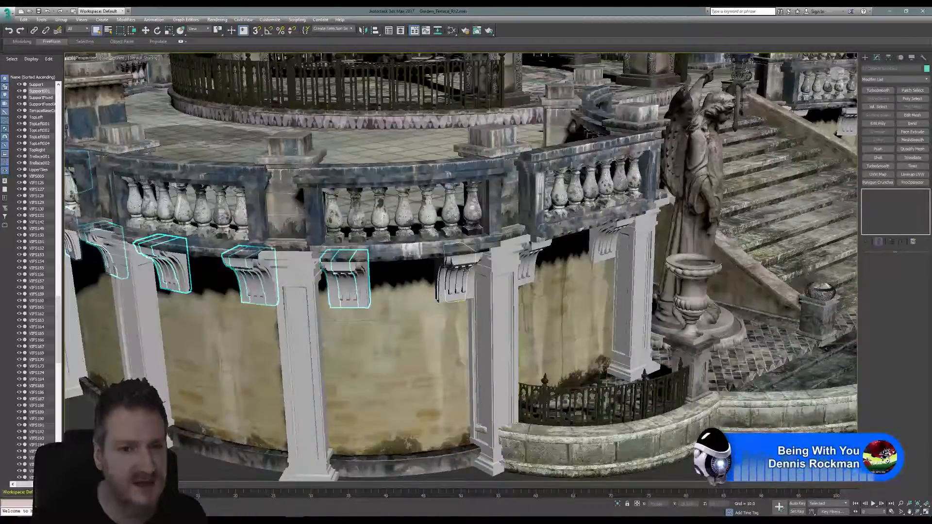
{"action": "left_click", "coordinate": [465, 285], "text": "ctrl"}
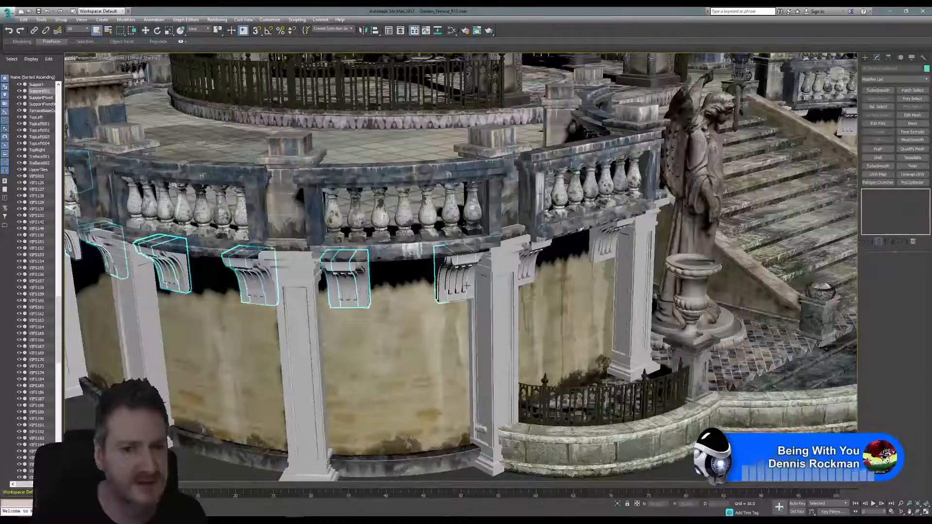
Add the last two untextured brackets, under the straight balustrade section beside the angel statue, to the selection.
{"action": "left_click", "coordinate": [917, 511]}
{"action": "left_click_drag", "start_coordinate": [480, 264], "coordinate": [429, 233]}
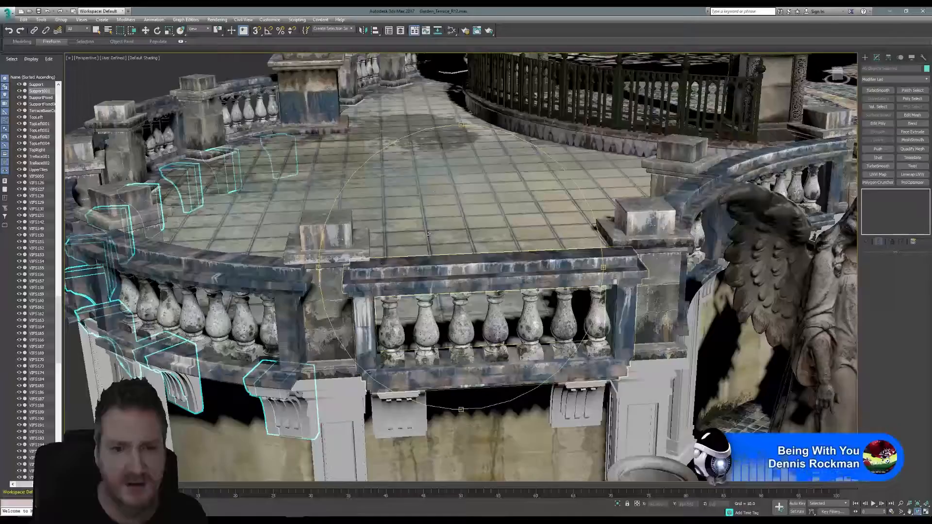
{"action": "left_click", "coordinate": [97, 30]}
{"action": "left_click", "coordinate": [391, 420]}
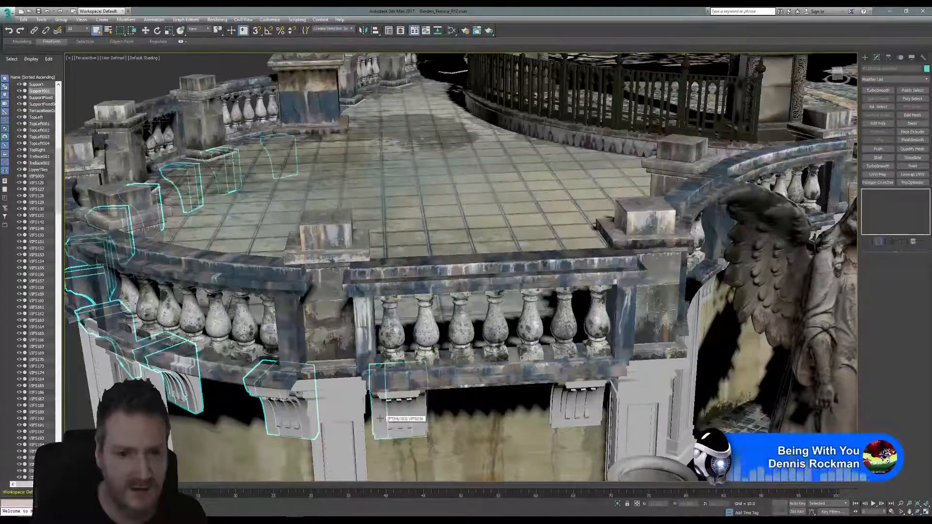
{"action": "left_click", "coordinate": [568, 412], "text": "ctrl"}
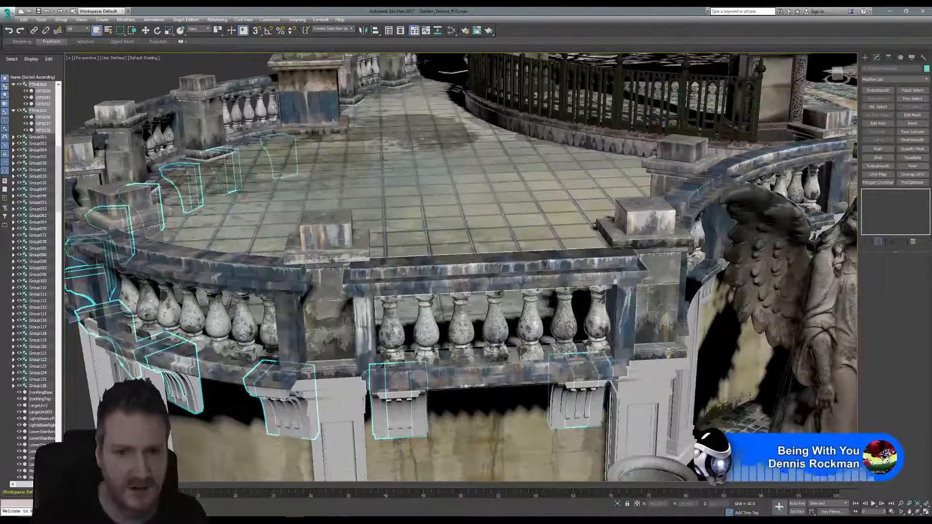
Isolate the selected wall brackets and bracket copies from the rest of the terrace.
{"action": "scroll", "coordinate": [508, 365], "scroll_direction": "down", "scroll_amount": 2}
{"action": "scroll", "coordinate": [211, 375], "scroll_direction": "down", "scroll_amount": 2}
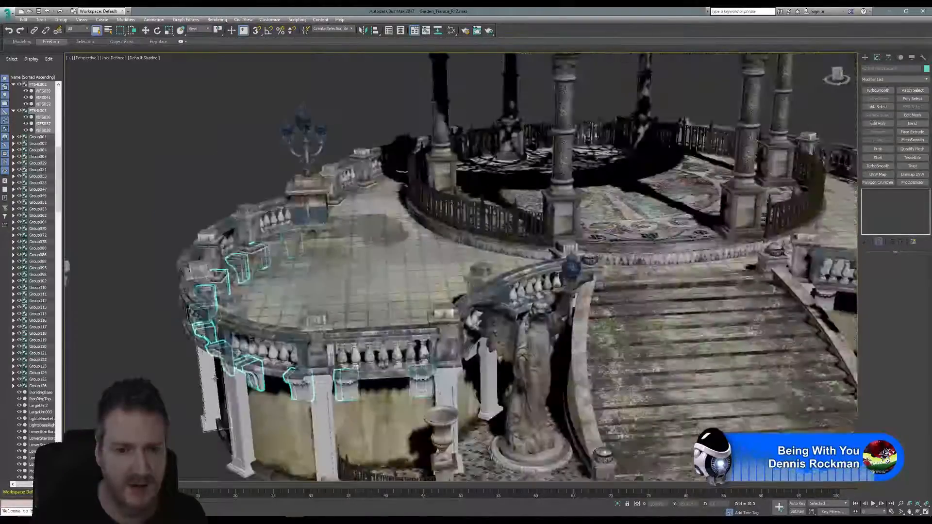
{"action": "scroll", "coordinate": [211, 375], "scroll_direction": "down", "scroll_amount": 2}
{"action": "middle_click_drag", "start_coordinate": [181, 220], "coordinate": [241, 187]}
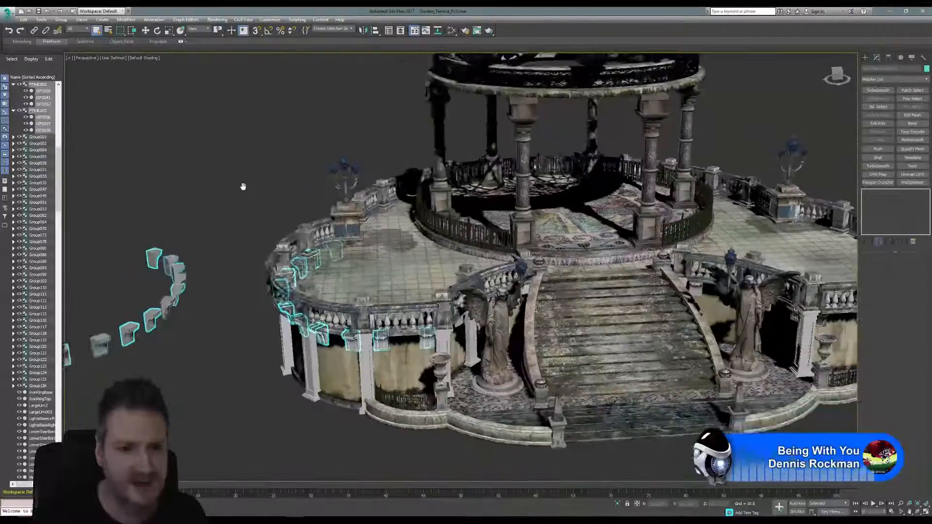
{"action": "scroll", "coordinate": [241, 187], "scroll_direction": "up", "scroll_amount": 2}
{"action": "left_click", "coordinate": [42, 19]}
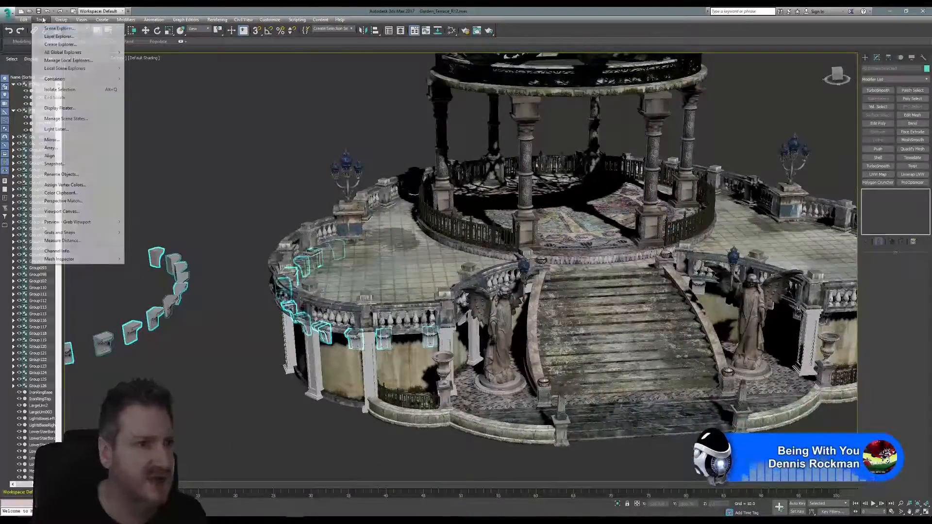
{"action": "left_click", "coordinate": [59, 90]}
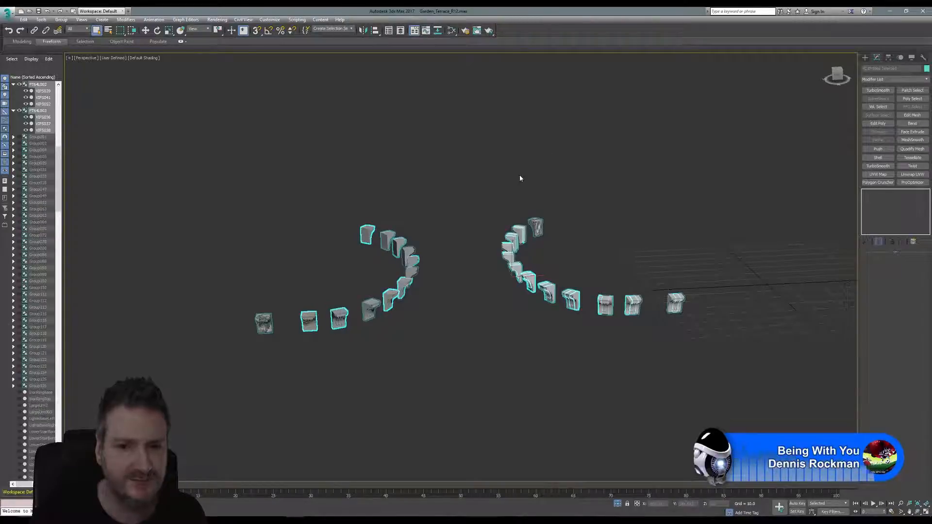
Select only the original wall bracket row and group it under the default group name.
{"action": "left_click", "coordinate": [490, 202]}
{"action": "left_click_drag", "start_coordinate": [493, 190], "coordinate": [707, 349]}
{"action": "left_click", "coordinate": [60, 19]}
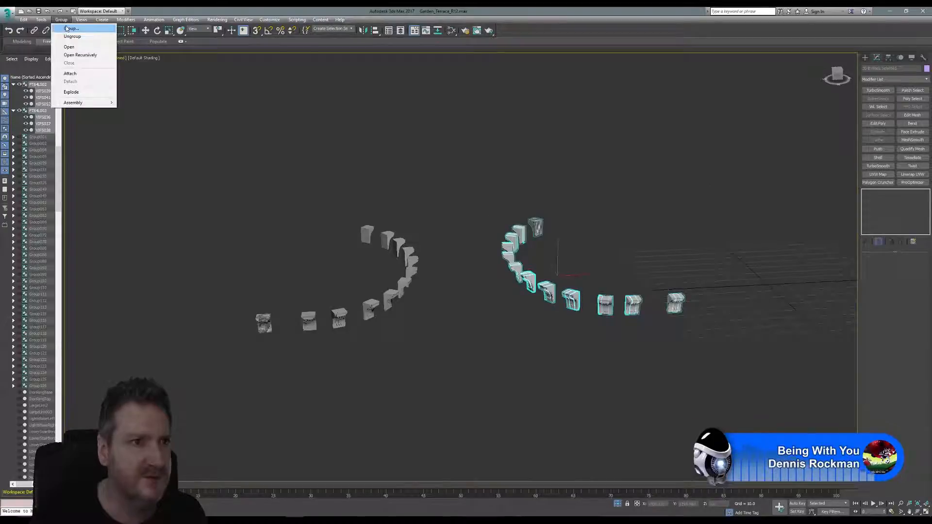
{"action": "left_click", "coordinate": [68, 29]}
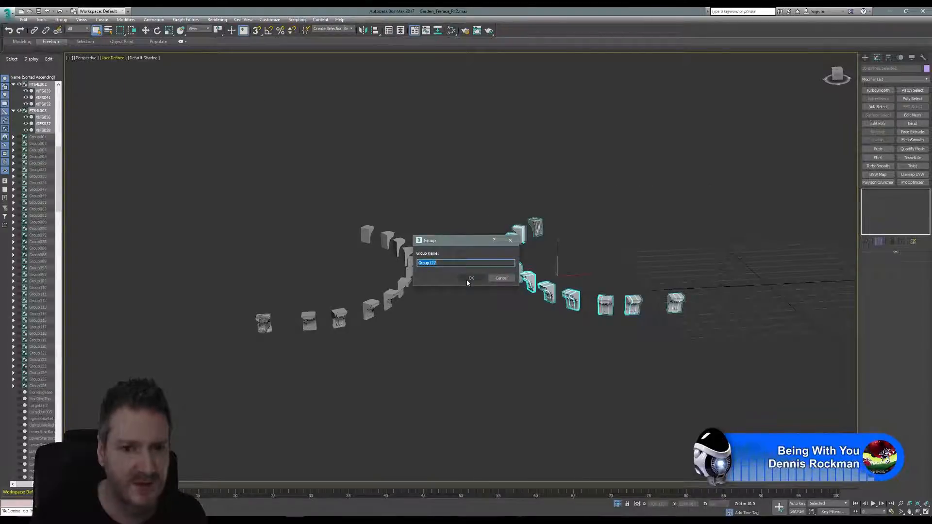
{"action": "left_click", "coordinate": [469, 279]}
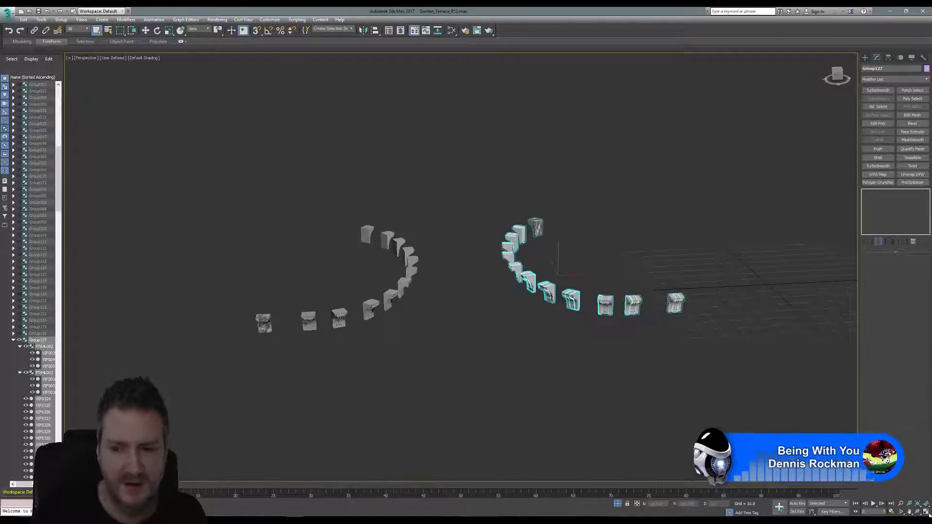
Switch to a maximized Top view that frames both the grouped wall brackets and the row of copies.
{"action": "left_click", "coordinate": [925, 512]}
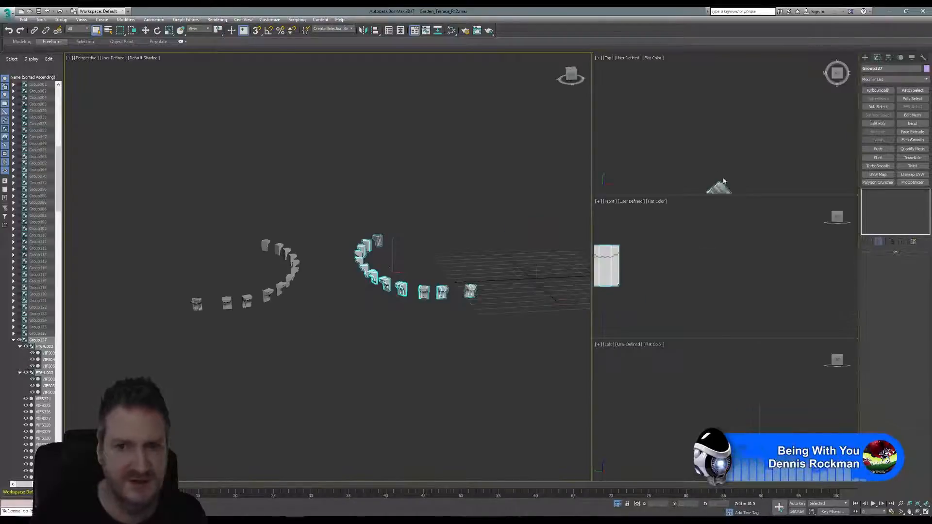
{"action": "left_click", "coordinate": [924, 513]}
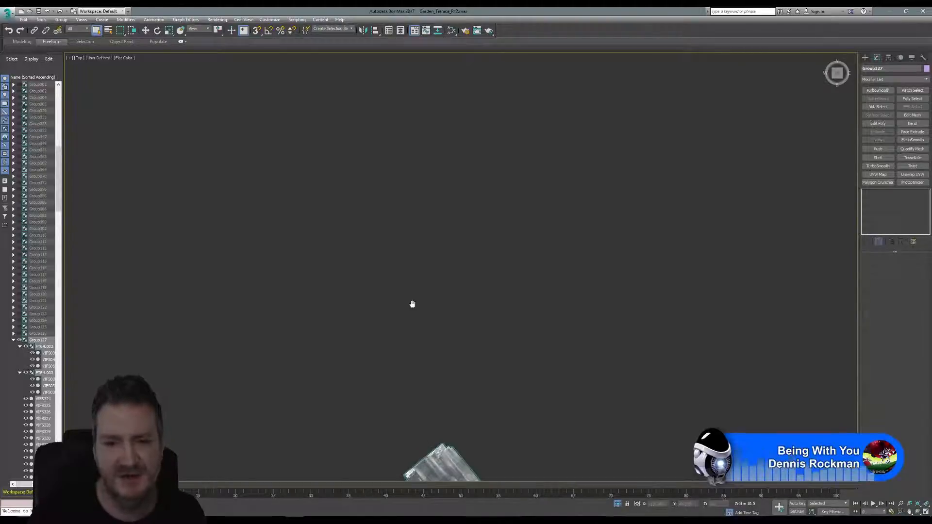
{"action": "middle_click_drag", "start_coordinate": [412, 303], "coordinate": [423, 252]}
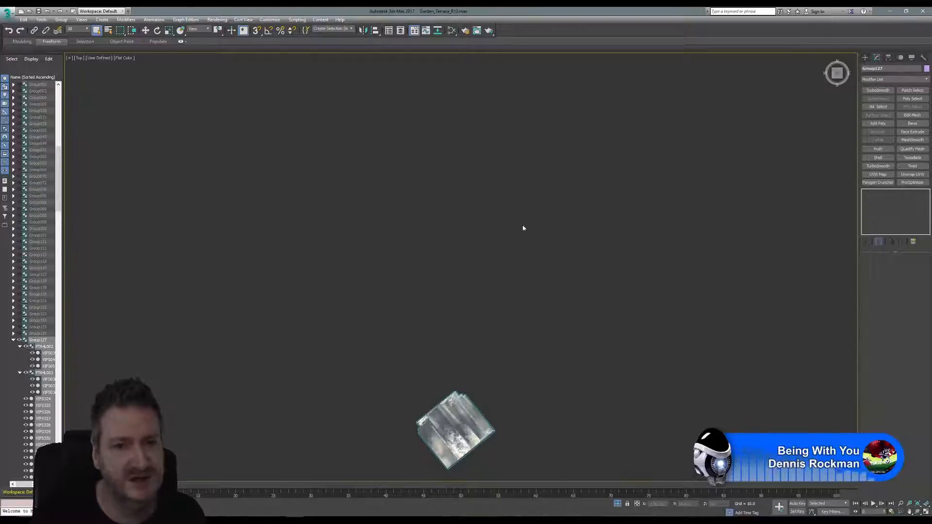
{"action": "scroll", "coordinate": [522, 228], "scroll_direction": "down", "scroll_amount": 5}
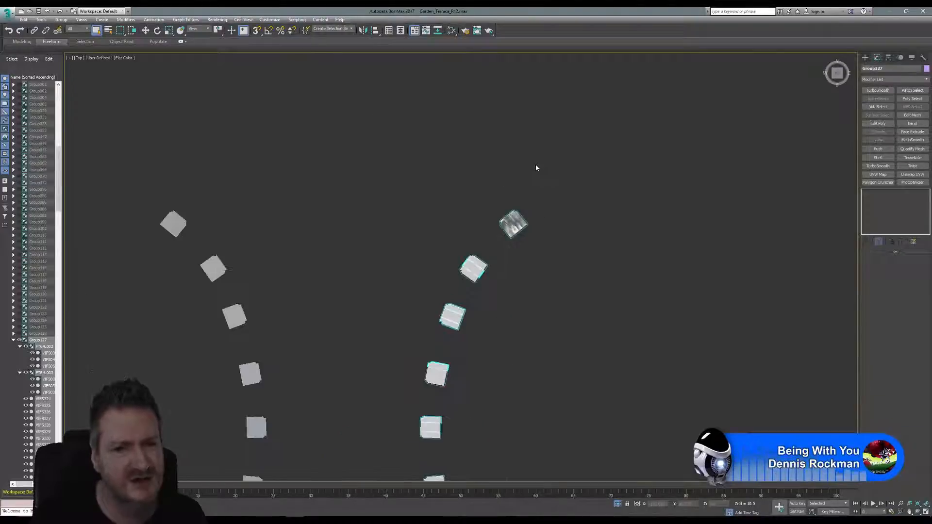
{"action": "scroll", "coordinate": [536, 168], "scroll_direction": "down", "scroll_amount": 2}
{"action": "middle_click_drag", "start_coordinate": [547, 218], "coordinate": [572, 168]}
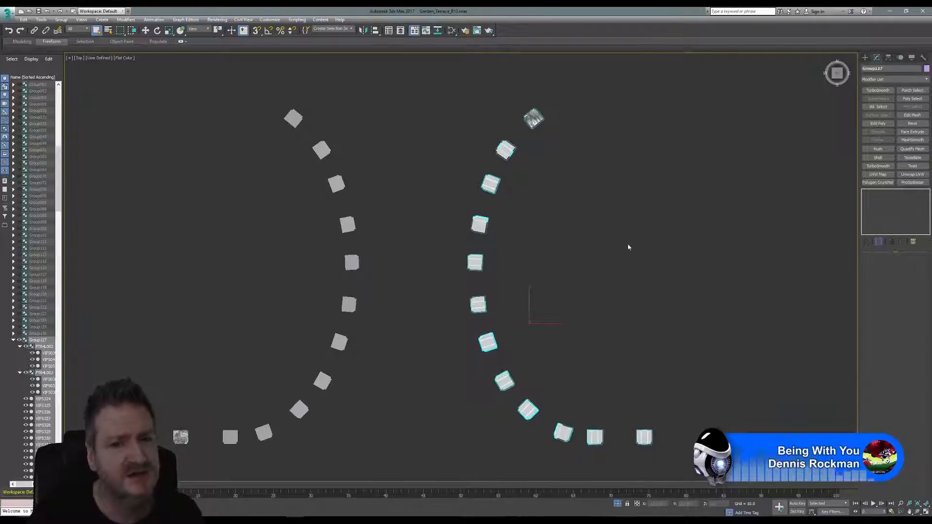
{"action": "middle_click_drag", "start_coordinate": [628, 247], "coordinate": [644, 239]}
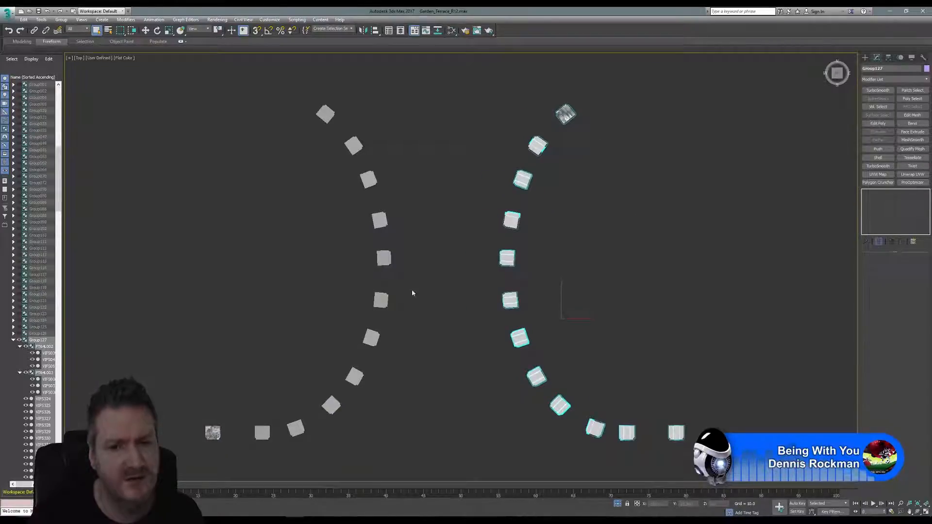
{"action": "middle_click_drag", "start_coordinate": [411, 292], "coordinate": [406, 275]}
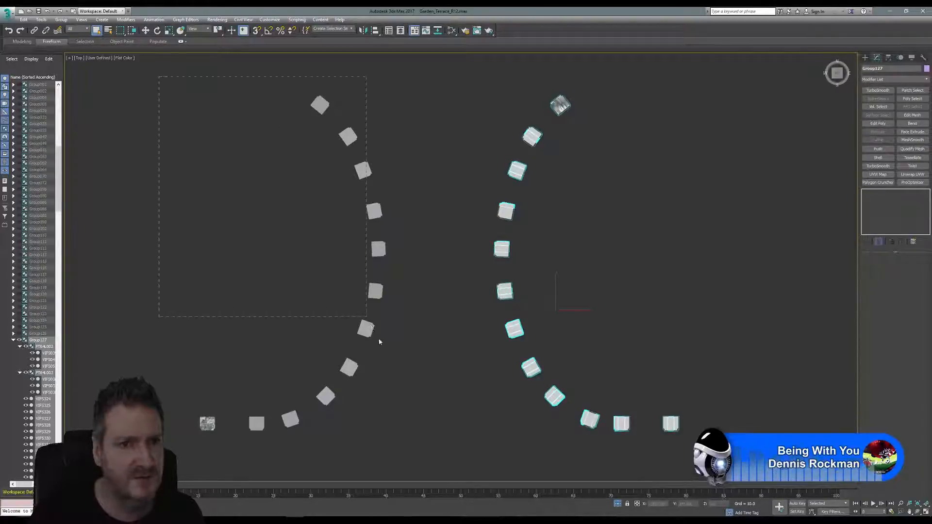
Select the whole ungrouped row of bracket copies and rotate it roughly half a turn in plan to match the grouped row's curve.
{"action": "left_click_drag", "start_coordinate": [410, 457], "coordinate": [410, 457]}
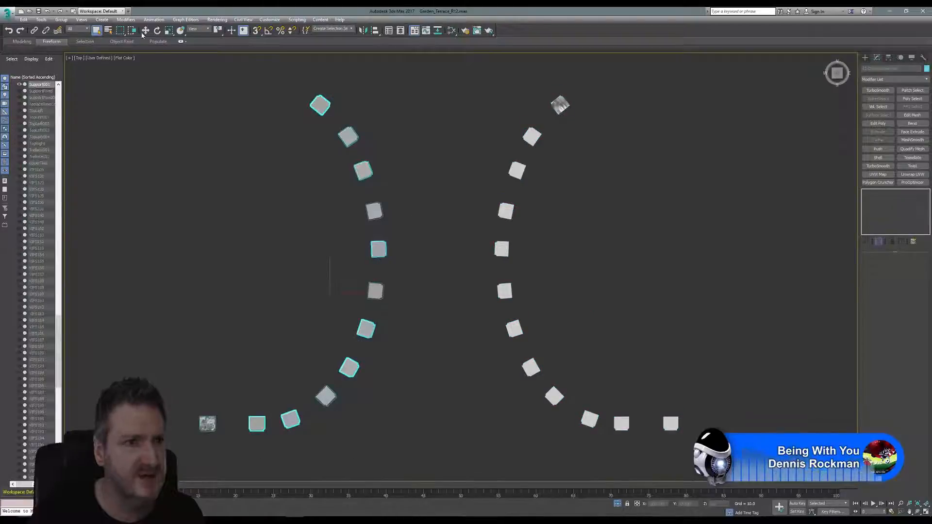
{"action": "left_click", "coordinate": [156, 31]}
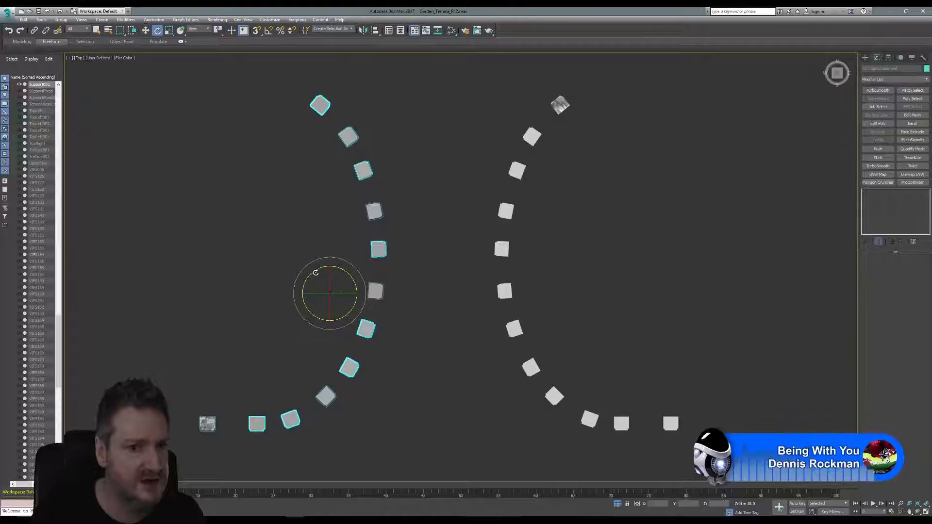
{"action": "left_click_drag", "start_coordinate": [315, 273], "coordinate": [333, 491]}
{"action": "middle_click_drag", "start_coordinate": [345, 420], "coordinate": [338, 331]}
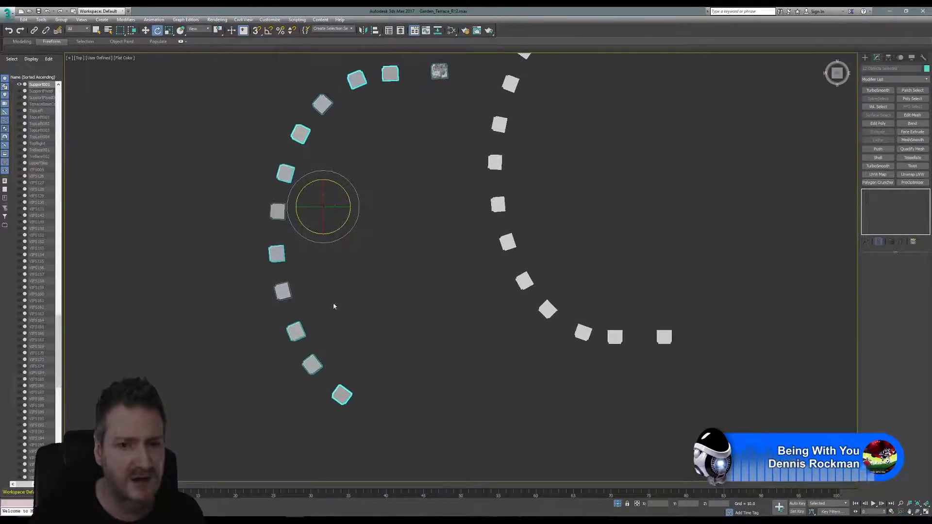
{"action": "left_click_drag", "start_coordinate": [326, 239], "coordinate": [345, 238]}
{"action": "middle_click_drag", "start_coordinate": [353, 239], "coordinate": [304, 163]}
Move the three copies nearest the row's lower end individually beside the last three brackets of the grouped row.
{"action": "left_click", "coordinate": [145, 30]}
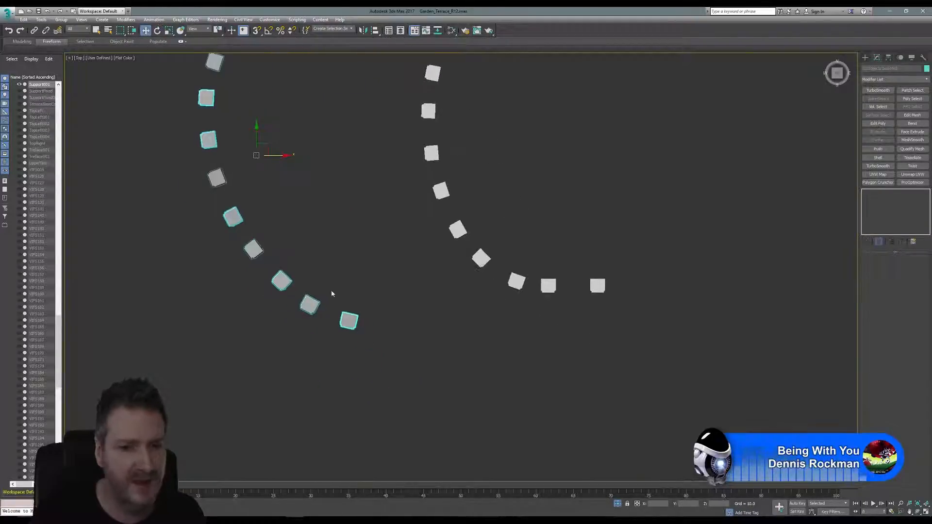
{"action": "scroll", "coordinate": [331, 293], "scroll_direction": "up", "scroll_amount": 2}
{"action": "left_click", "coordinate": [359, 334]}
{"action": "left_click_drag", "start_coordinate": [370, 314], "coordinate": [727, 295]}
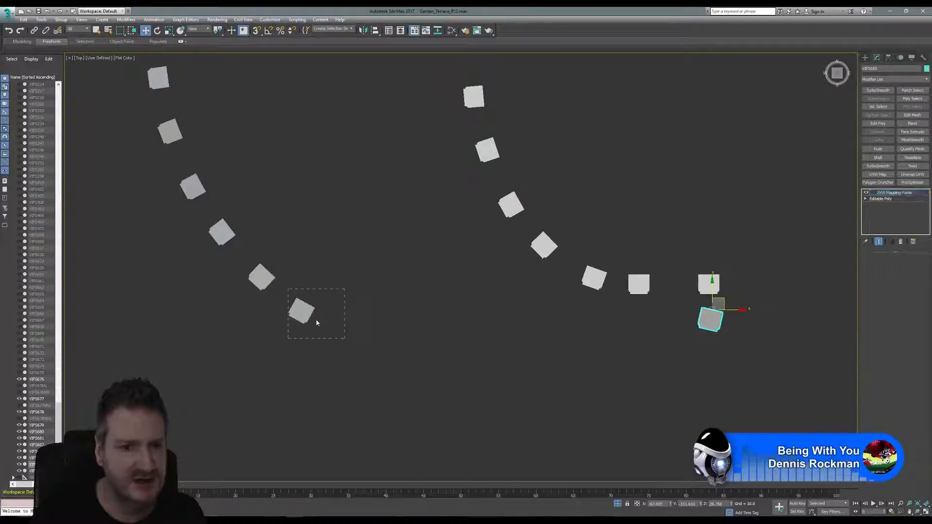
{"action": "left_click", "coordinate": [303, 312]}
{"action": "left_click_drag", "start_coordinate": [315, 292], "coordinate": [648, 306]}
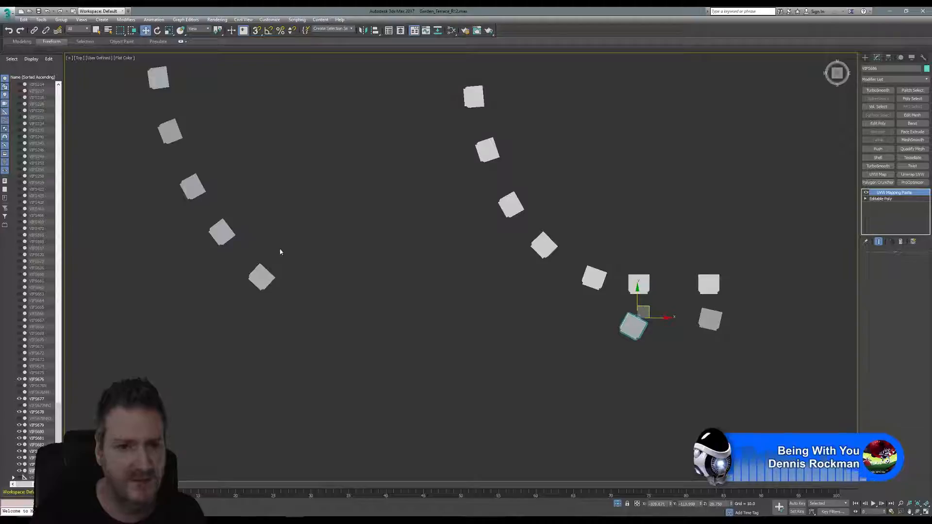
{"action": "left_click_drag", "start_coordinate": [250, 297], "coordinate": [248, 302]}
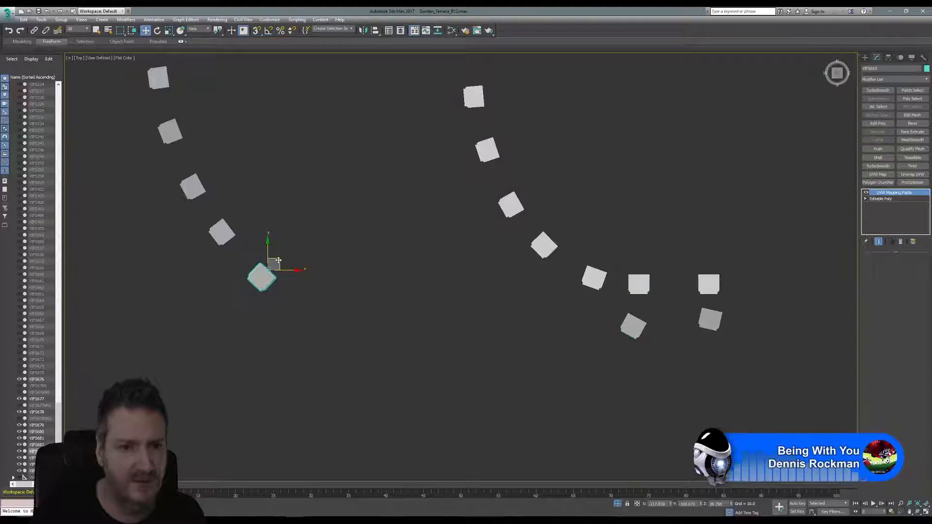
{"action": "left_click_drag", "start_coordinate": [278, 260], "coordinate": [591, 295]}
Move the fourth, fifth and sixth bracket copies individually beside their counterparts along the lower curve of the grouped row.
{"action": "left_click", "coordinate": [233, 235]}
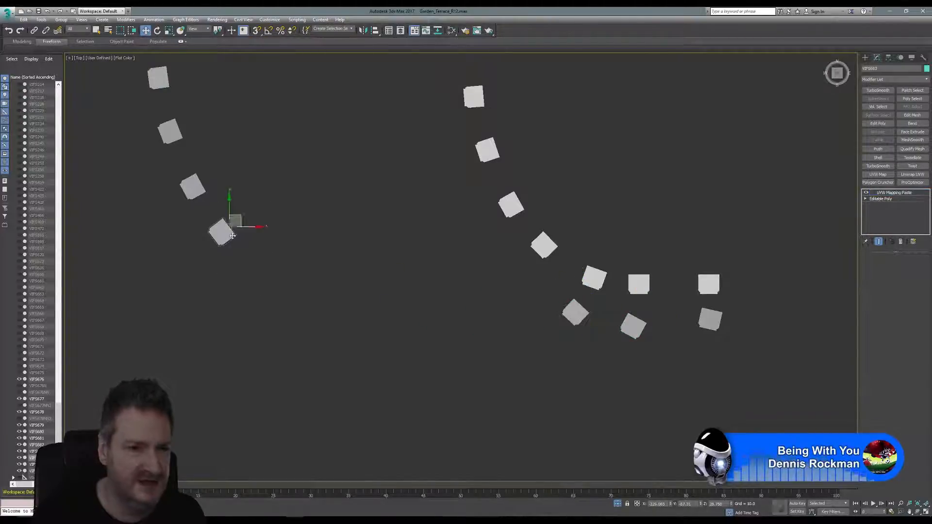
{"action": "left_click_drag", "start_coordinate": [232, 235], "coordinate": [524, 270]}
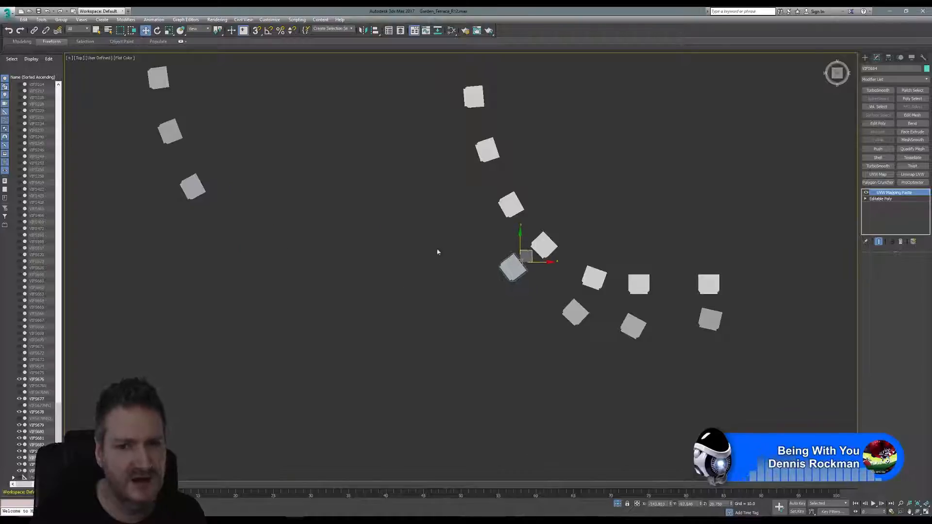
{"action": "middle_click_drag", "start_coordinate": [333, 205], "coordinate": [441, 299]}
{"action": "left_click", "coordinate": [313, 276]}
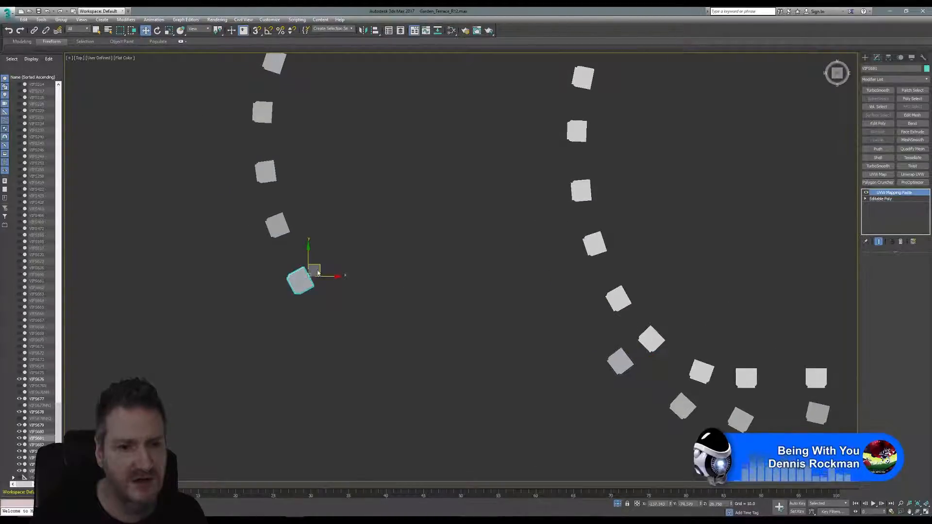
{"action": "left_click_drag", "start_coordinate": [319, 268], "coordinate": [594, 298]}
{"action": "left_click_drag", "start_coordinate": [247, 251], "coordinate": [247, 252]}
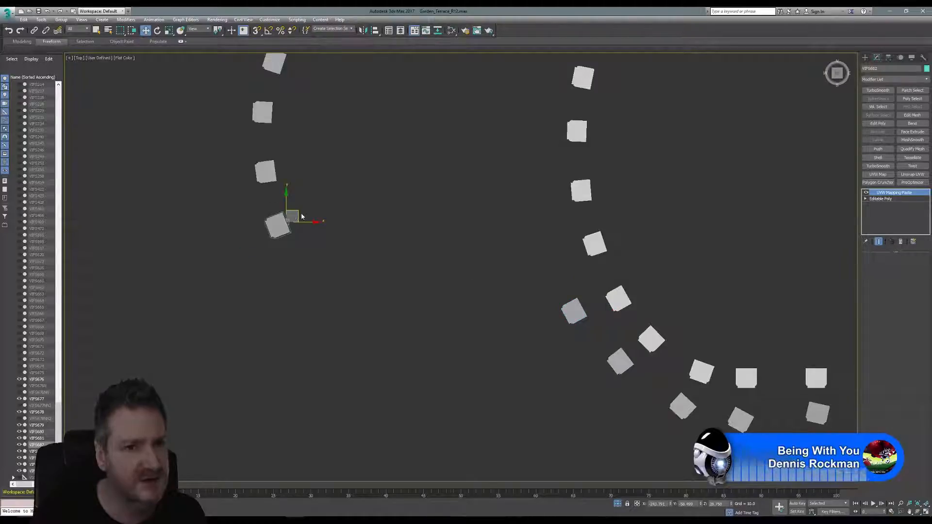
{"action": "left_click_drag", "start_coordinate": [297, 214], "coordinate": [570, 243]}
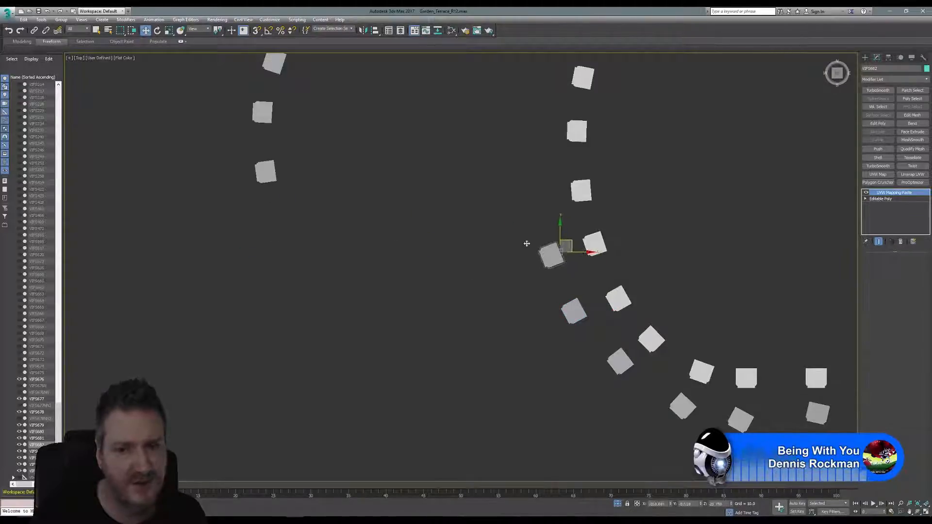
Place the seventh and eighth bracket copies beside their counterparts along the middle of the grouped row's curve.
{"action": "middle_click_drag", "start_coordinate": [358, 206], "coordinate": [375, 324]}
{"action": "left_click", "coordinate": [285, 291]}
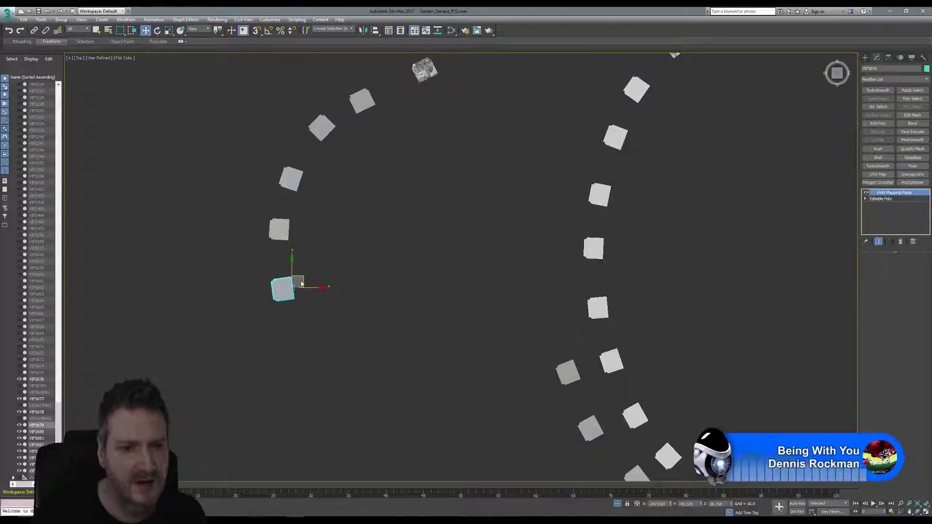
{"action": "left_click_drag", "start_coordinate": [302, 280], "coordinate": [576, 301]}
{"action": "left_click_drag", "start_coordinate": [247, 255], "coordinate": [248, 255]}
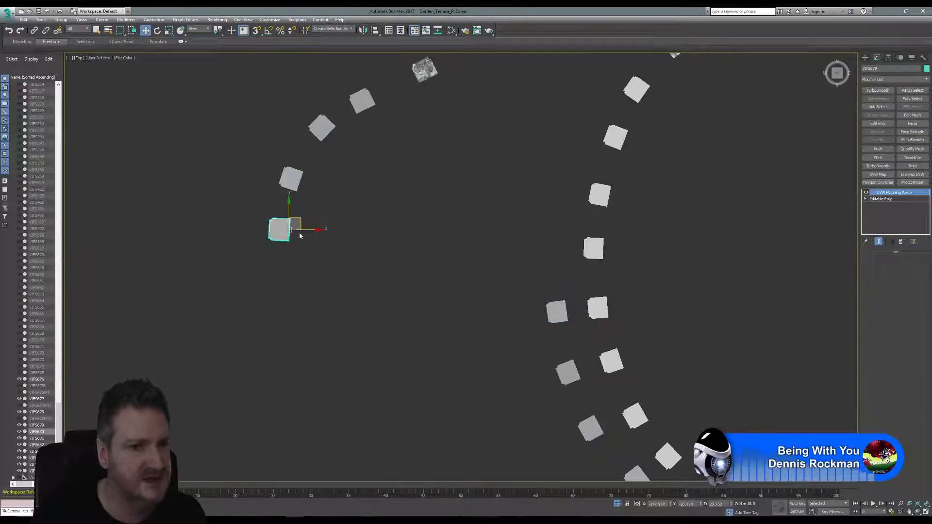
{"action": "left_click_drag", "start_coordinate": [302, 224], "coordinate": [577, 243]}
Place the remaining three plain bracket copies beside the upper brackets of the grouped row, leaving the textured copy aside.
{"action": "middle_click_drag", "start_coordinate": [394, 176], "coordinate": [413, 259]}
{"action": "left_click_drag", "start_coordinate": [339, 250], "coordinate": [288, 285]}
{"action": "left_click_drag", "start_coordinate": [328, 256], "coordinate": [592, 259]}
{"action": "left_click_drag", "start_coordinate": [315, 192], "coordinate": [616, 203]}
{"action": "left_click_drag", "start_coordinate": [346, 159], "coordinate": [417, 213]}
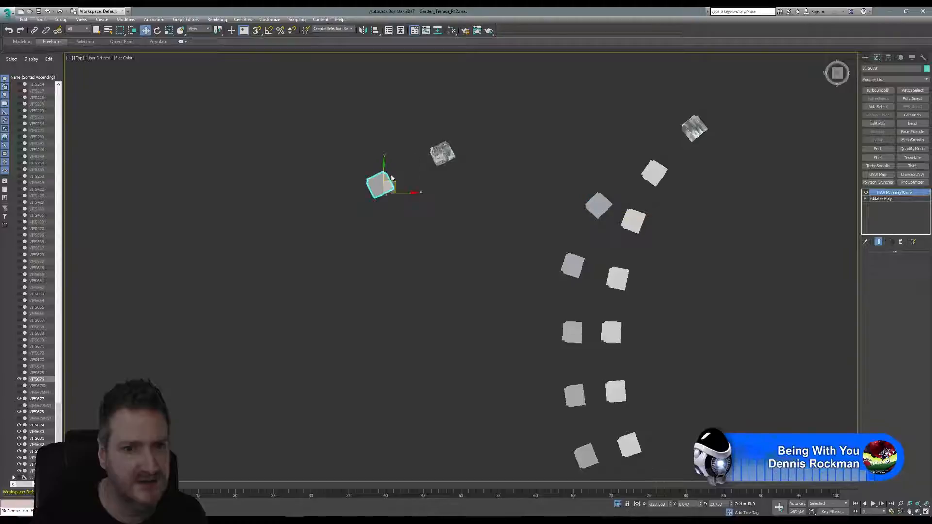
{"action": "left_click_drag", "start_coordinate": [390, 182], "coordinate": [634, 152]}
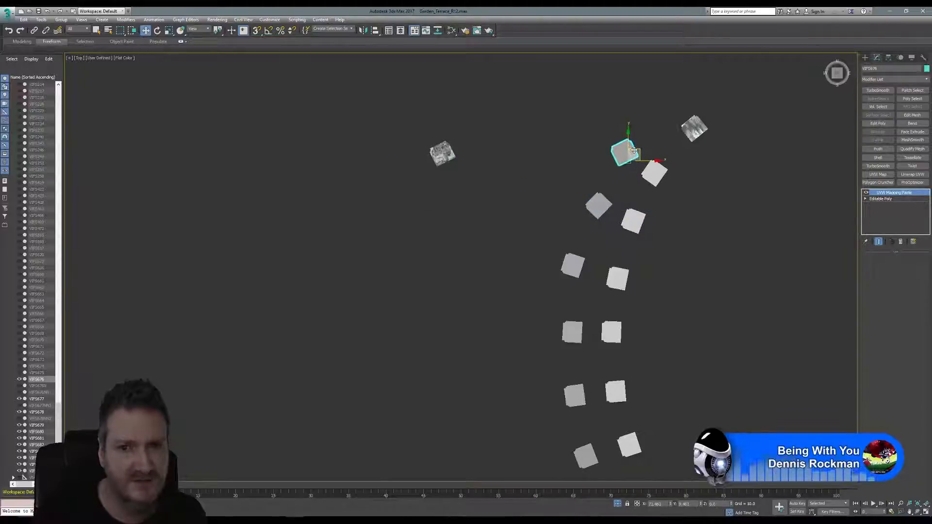
Select the leftover textured bracket copy and examine it from several angles in the Perspective view against the two rows.
{"action": "middle_click_drag", "start_coordinate": [469, 189], "coordinate": [389, 275]}
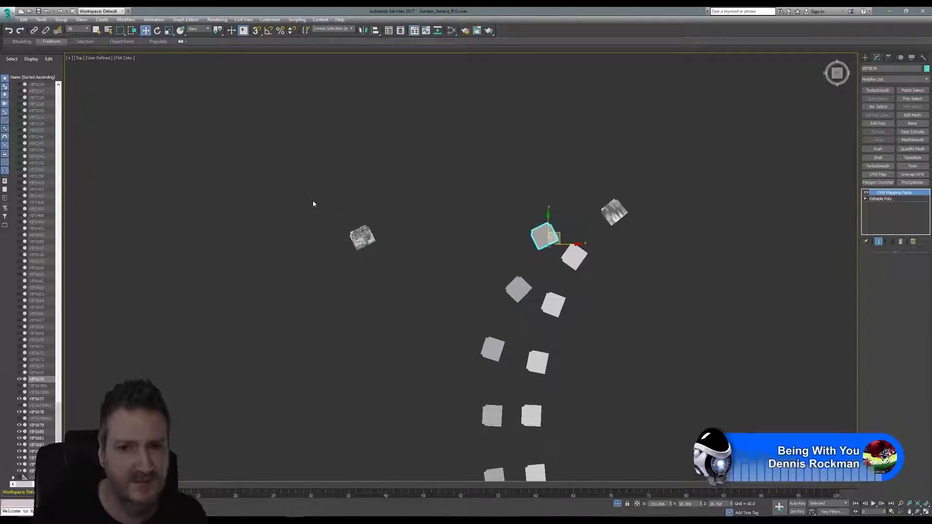
{"action": "left_click_drag", "start_coordinate": [368, 260], "coordinate": [396, 239]}
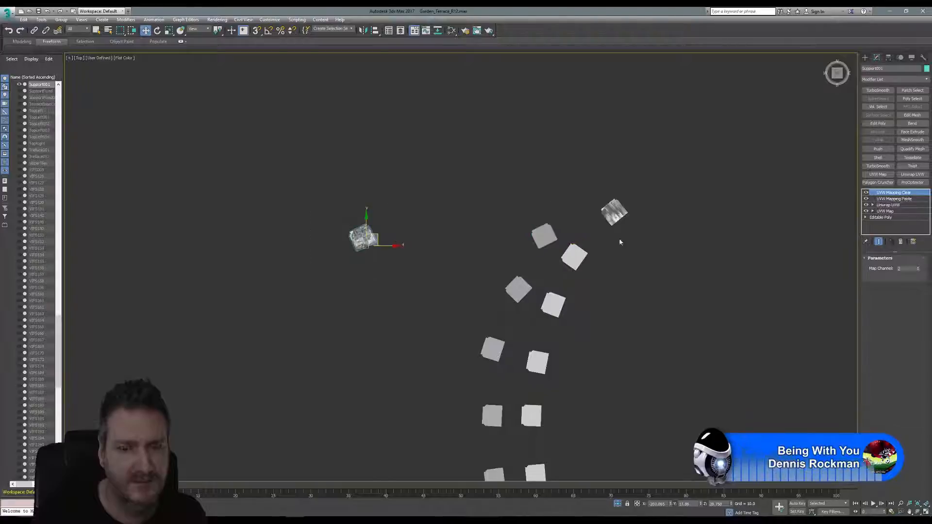
{"action": "scroll", "coordinate": [619, 242], "scroll_direction": "up", "scroll_amount": 5}
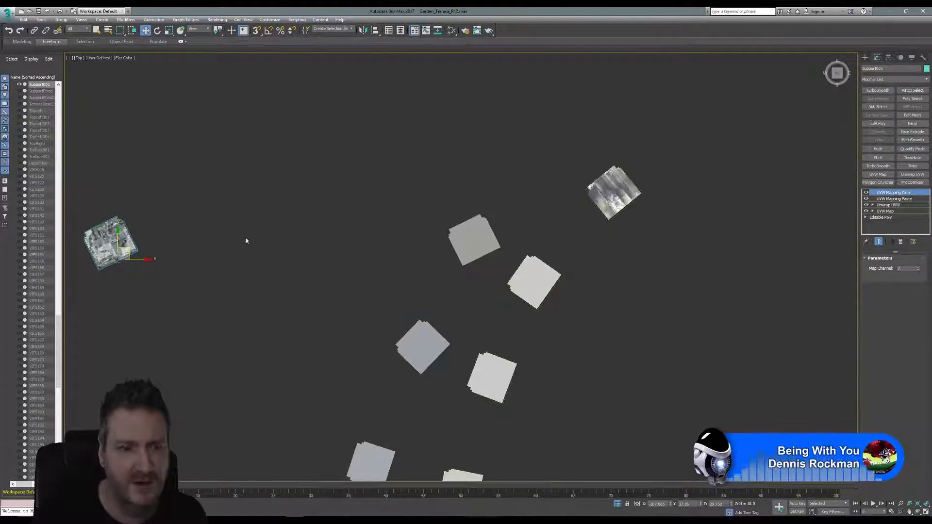
{"action": "scroll", "coordinate": [388, 177], "scroll_direction": "down", "scroll_amount": 5}
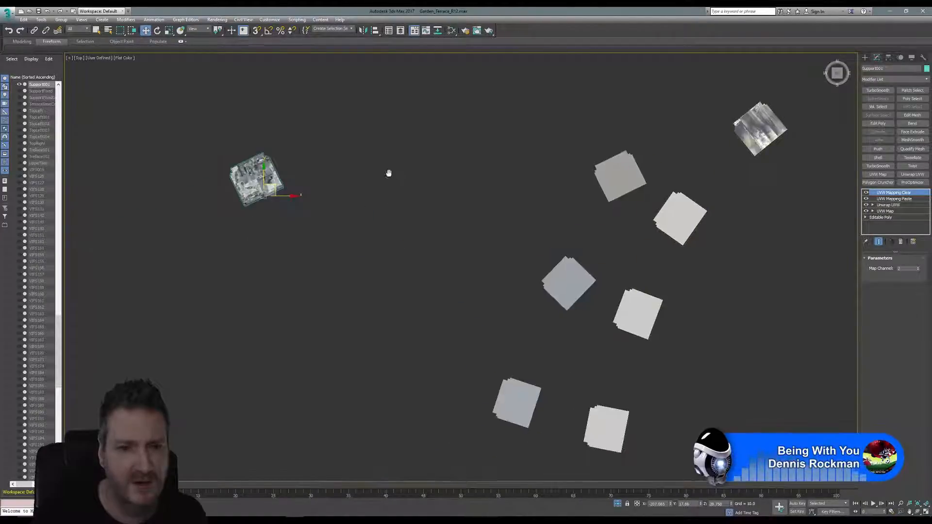
{"action": "left_click", "coordinate": [925, 513]}
{"action": "middle_click_drag", "start_coordinate": [404, 346], "coordinate": [403, 353]}
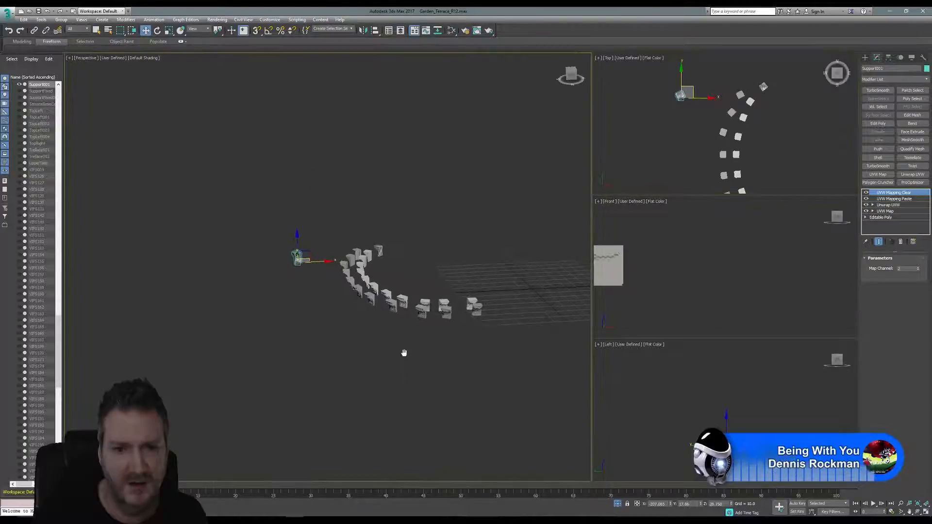
{"action": "scroll", "coordinate": [325, 232], "scroll_direction": "up", "scroll_amount": 5}
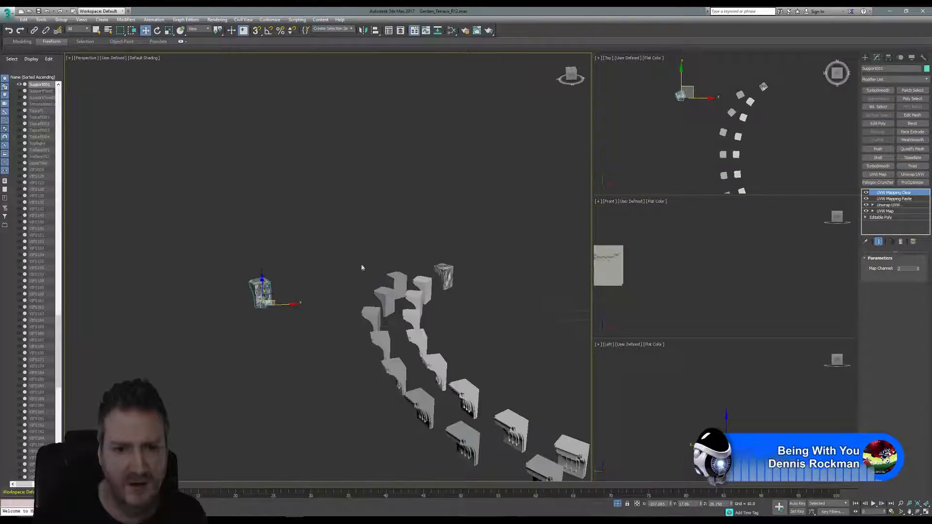
{"action": "left_click", "coordinate": [917, 511]}
{"action": "left_click_drag", "start_coordinate": [347, 298], "coordinate": [468, 277]}
{"action": "scroll", "coordinate": [259, 300], "scroll_direction": "up", "scroll_amount": 6}
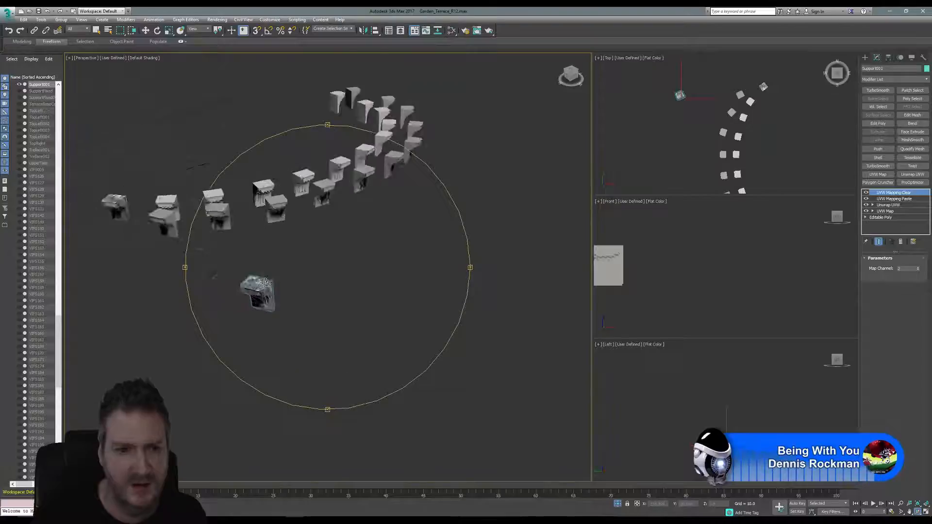
{"action": "left_click_drag", "start_coordinate": [259, 300], "coordinate": [252, 297]}
{"action": "middle_click_drag", "start_coordinate": [252, 297], "coordinate": [395, 308]}
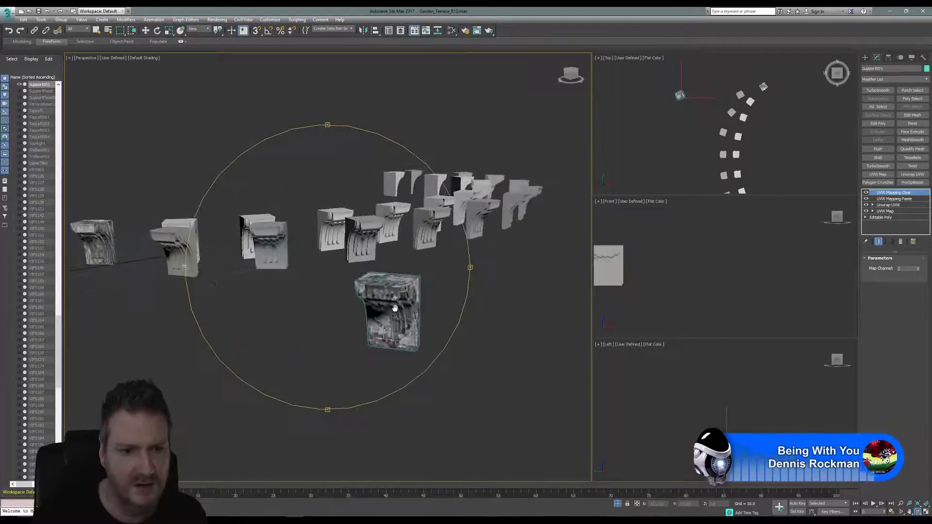
{"action": "middle_click_drag", "start_coordinate": [307, 280], "coordinate": [368, 286]}
{"action": "scroll", "coordinate": [112, 252], "scroll_direction": "up", "scroll_amount": 5}
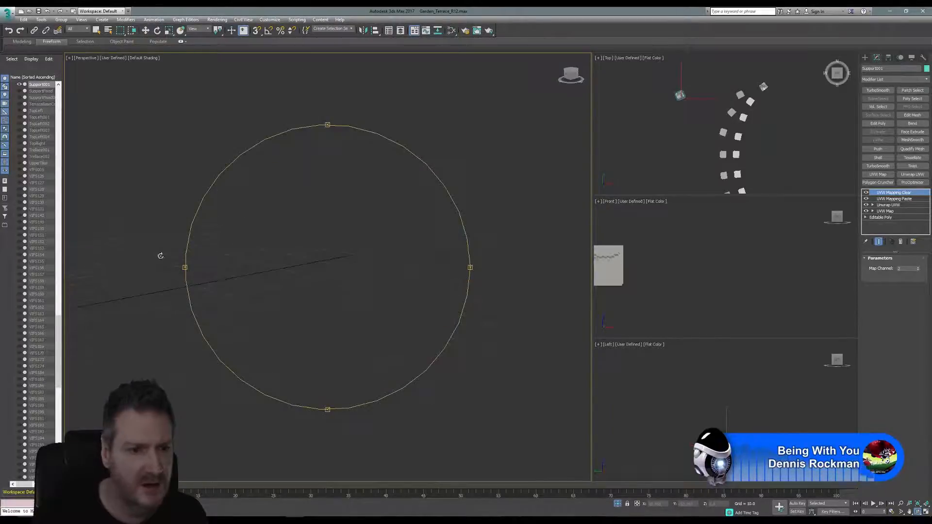
{"action": "scroll", "coordinate": [172, 259], "scroll_direction": "down", "scroll_amount": 1}
{"action": "scroll", "coordinate": [257, 260], "scroll_direction": "down", "scroll_amount": 3}
{"action": "left_click_drag", "start_coordinate": [305, 287], "coordinate": [304, 289]}
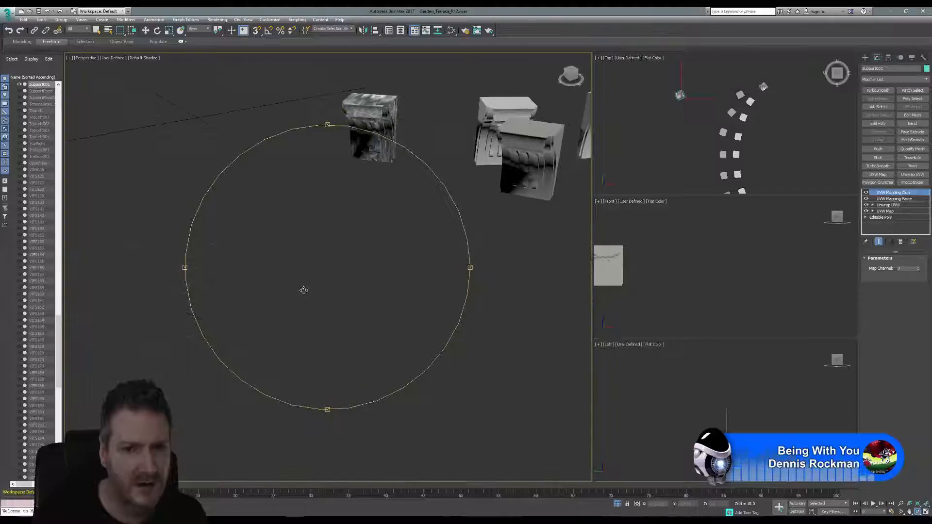
{"action": "scroll", "coordinate": [303, 290], "scroll_direction": "down", "scroll_amount": 3}
{"action": "middle_click_drag", "start_coordinate": [318, 277], "coordinate": [257, 285]}
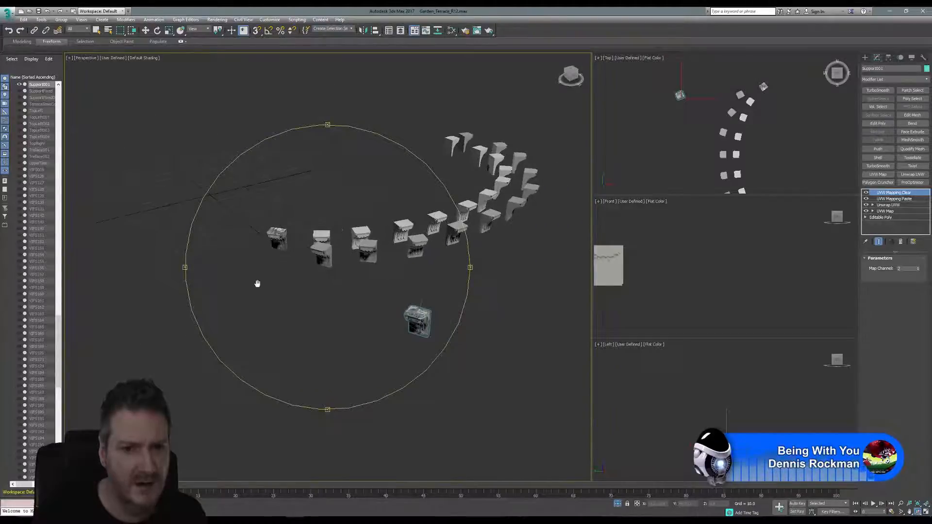
Delete the leftover textured bracket copy that stands apart from the rows.
{"action": "left_click", "coordinate": [99, 31]}
{"action": "scroll", "coordinate": [430, 321], "scroll_direction": "up", "scroll_amount": 5}
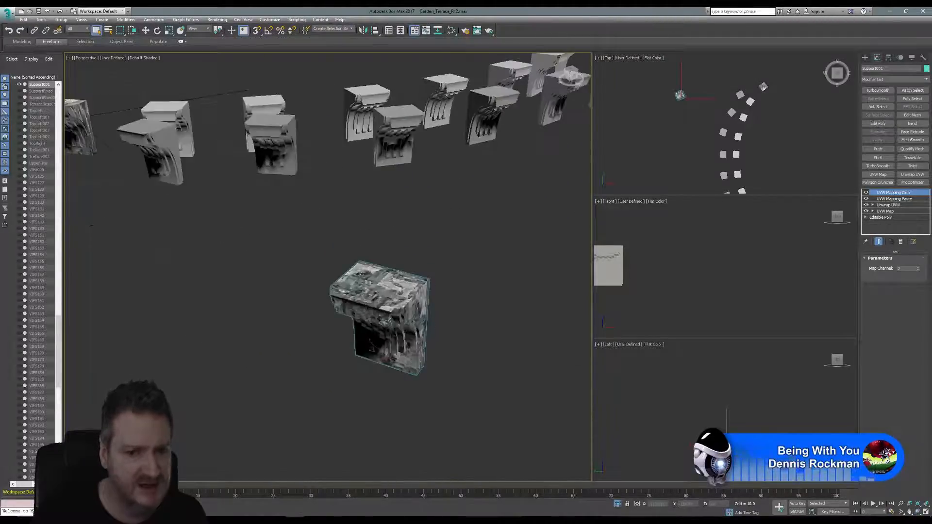
{"action": "middle_click_drag", "start_coordinate": [676, 139], "coordinate": [645, 157]}
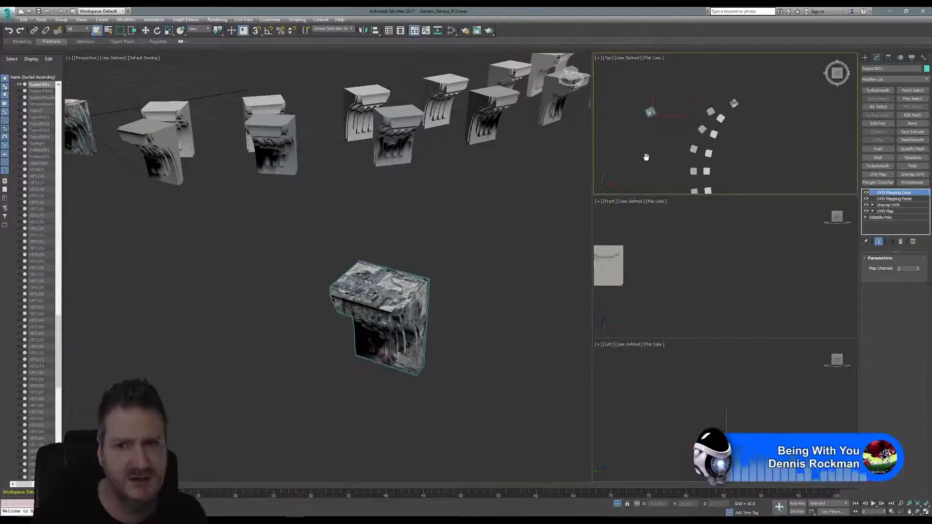
{"action": "middle_click_drag", "start_coordinate": [383, 299], "coordinate": [362, 301]}
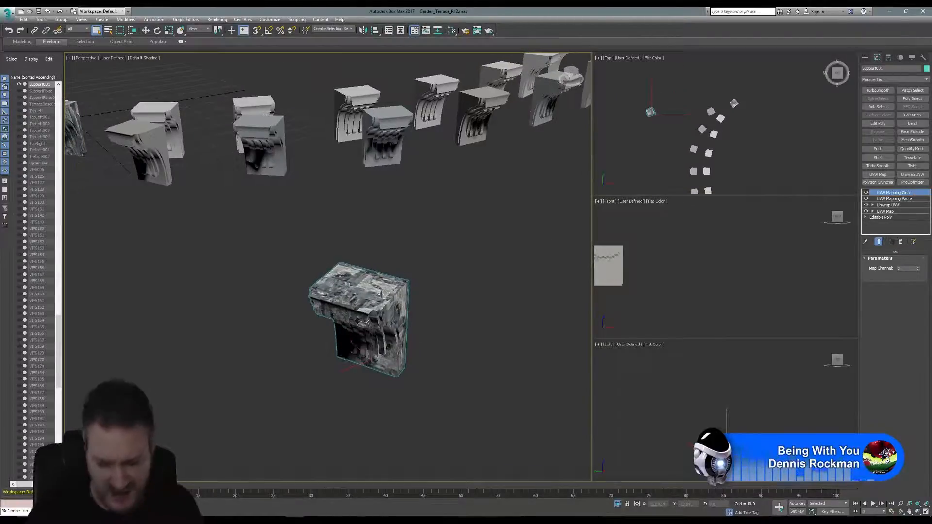
{"action": "key", "text": "Delete"}
In a maximized Top view, make one Copy clone of the plain bracket midway along the copy row, beside the textured end bracket.
{"action": "left_click", "coordinate": [683, 108]}
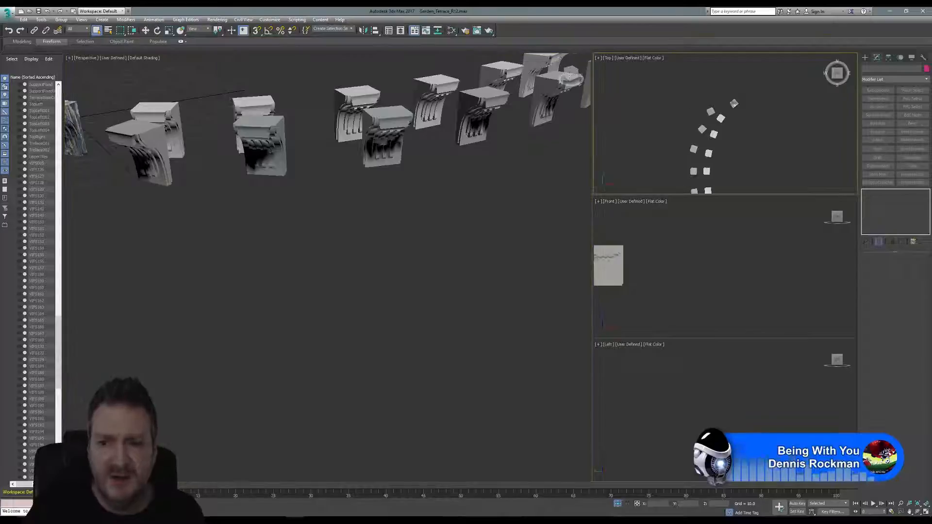
{"action": "left_click", "coordinate": [925, 511]}
{"action": "middle_click_drag", "start_coordinate": [445, 283], "coordinate": [459, 167]}
{"action": "left_click", "coordinate": [387, 296]}
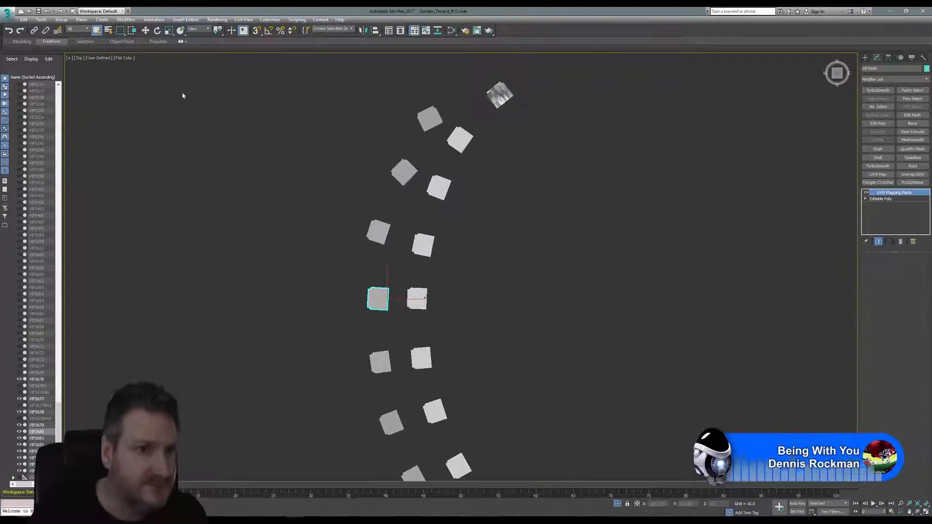
{"action": "left_click", "coordinate": [145, 30]}
{"action": "middle_click_drag", "start_coordinate": [524, 253], "coordinate": [503, 287]}
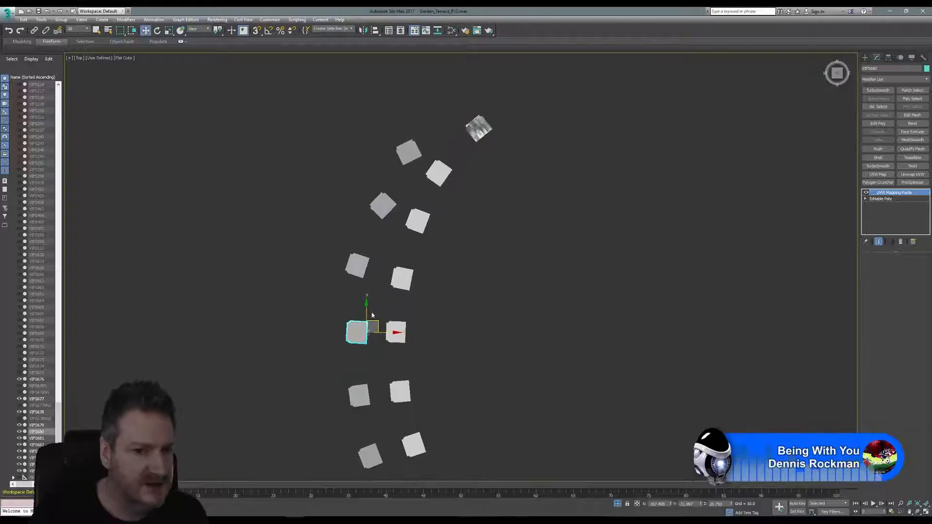
{"action": "mouse_move", "coordinate": [374, 322]}
{"action": "left_mouse_down", "text": "shift"}
{"action": "mouse_move", "coordinate": [395, 122]}
{"action": "mouse_move", "coordinate": [446, 89]}
{"action": "mouse_move", "coordinate": [460, 93]}
{"action": "left_mouse_up", "text": "shift"}
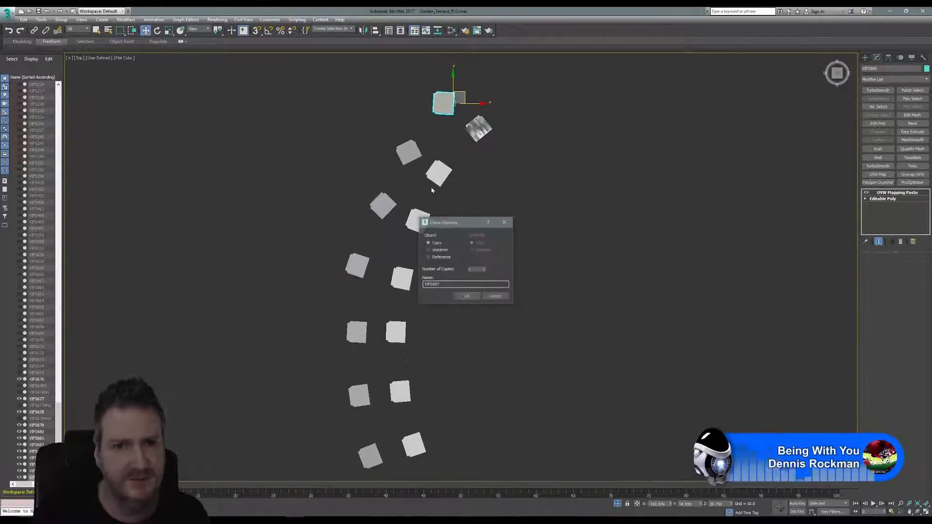
{"action": "left_click", "coordinate": [467, 295]}
Rotate the new plain bracket copy to the angle of the textured end bracket and move it exactly over that bracket.
{"action": "left_click", "coordinate": [157, 31]}
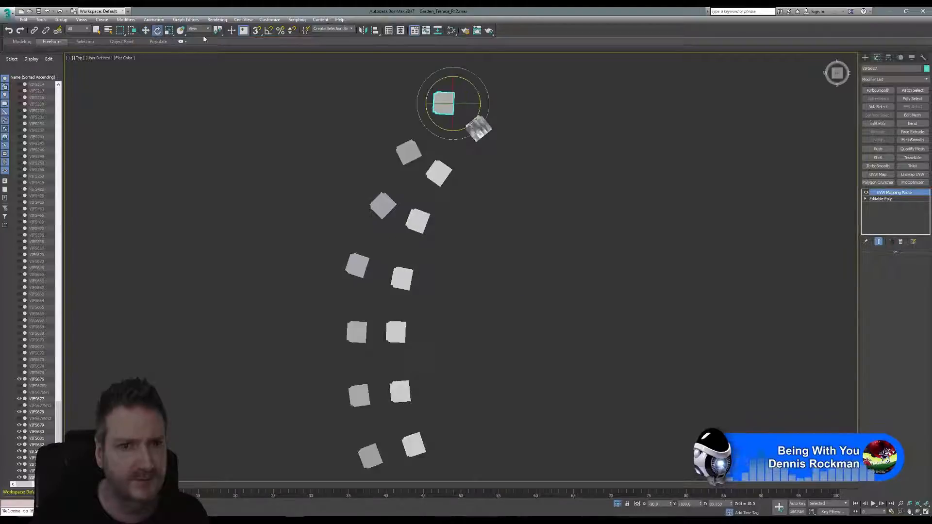
{"action": "left_click_drag", "start_coordinate": [470, 85], "coordinate": [494, 106]}
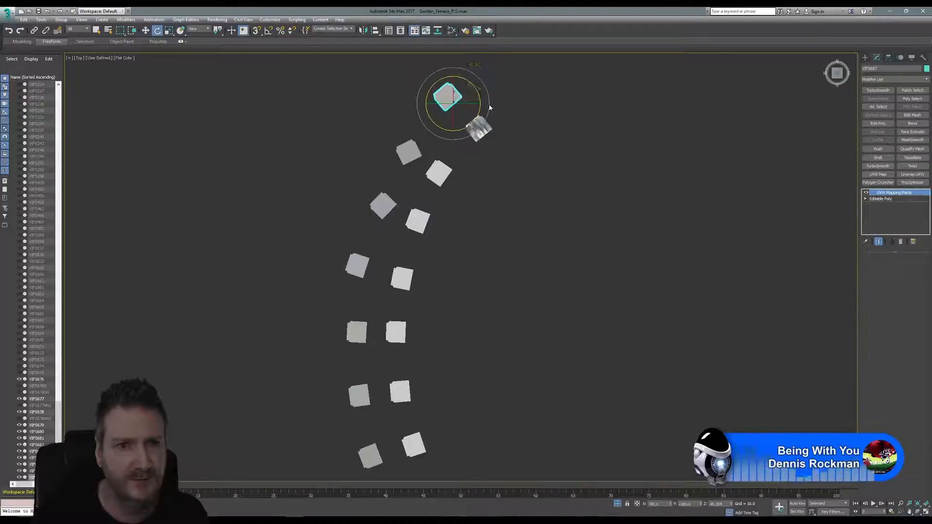
{"action": "left_click", "coordinate": [145, 30]}
{"action": "scroll", "coordinate": [484, 229], "scroll_direction": "up", "scroll_amount": 6}
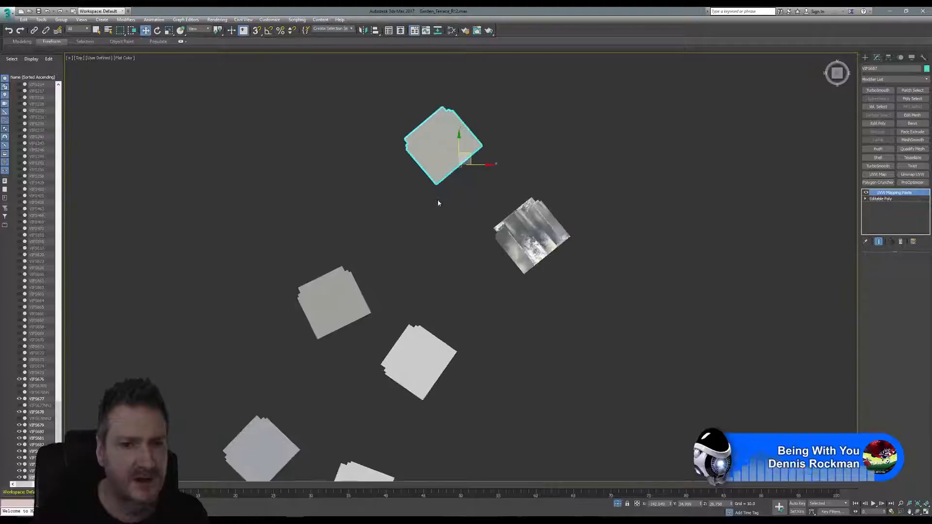
{"action": "left_click_drag", "start_coordinate": [363, 127], "coordinate": [439, 214]}
{"action": "scroll", "coordinate": [437, 199], "scroll_direction": "up", "scroll_amount": 4}
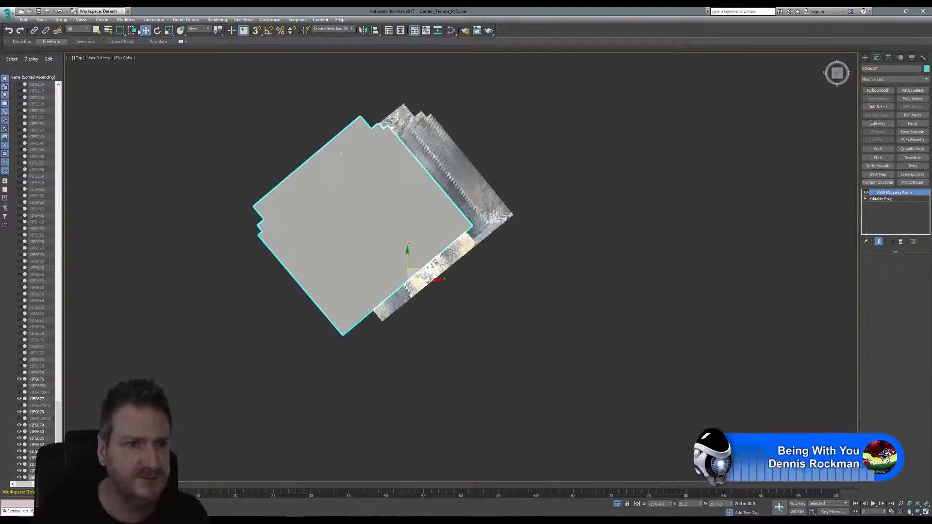
{"action": "left_click", "coordinate": [157, 31]}
{"action": "left_click_drag", "start_coordinate": [426, 258], "coordinate": [428, 261]}
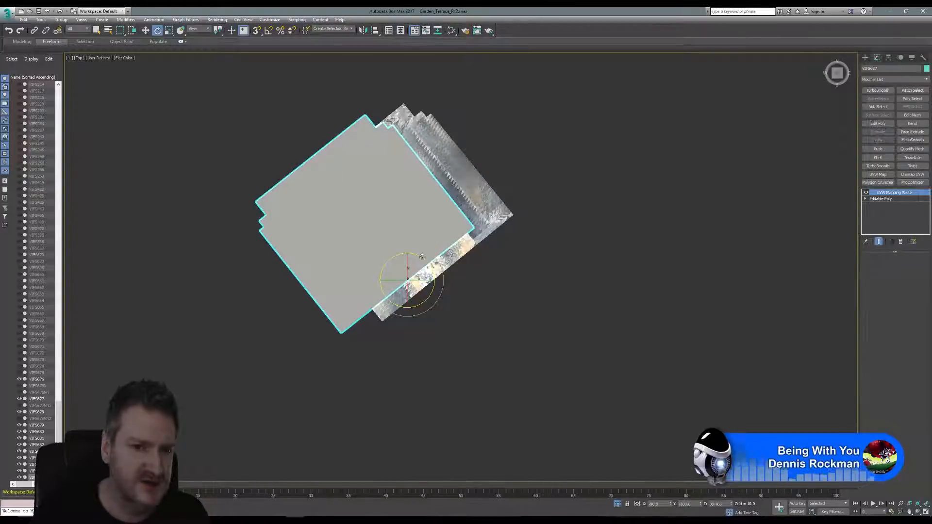
{"action": "left_click", "coordinate": [145, 31]}
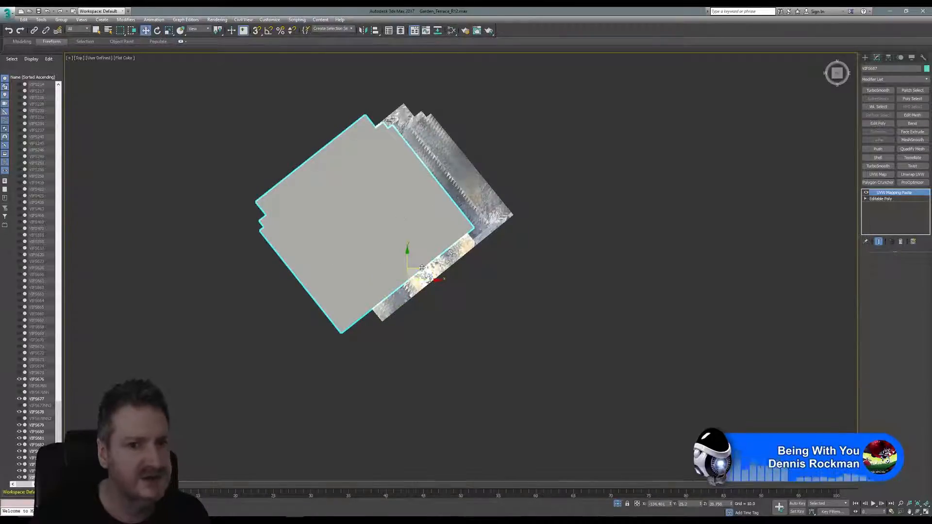
{"action": "left_click_drag", "start_coordinate": [419, 268], "coordinate": [457, 256]}
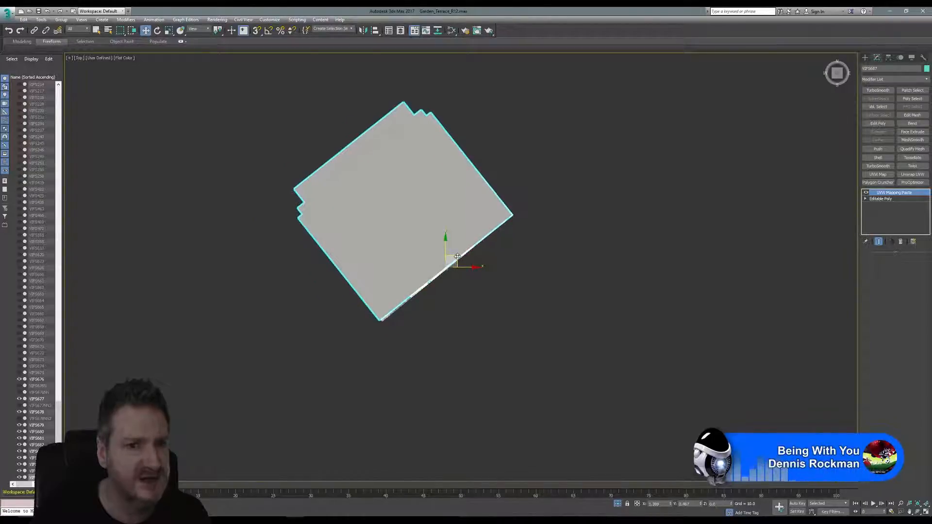
Rotate the second plain copy in the row to roughly its counterpart's angle and move it over that bracket.
{"action": "middle_click_drag", "start_coordinate": [430, 356], "coordinate": [630, 272]}
{"action": "scroll", "coordinate": [631, 273], "scroll_direction": "down", "scroll_amount": 2}
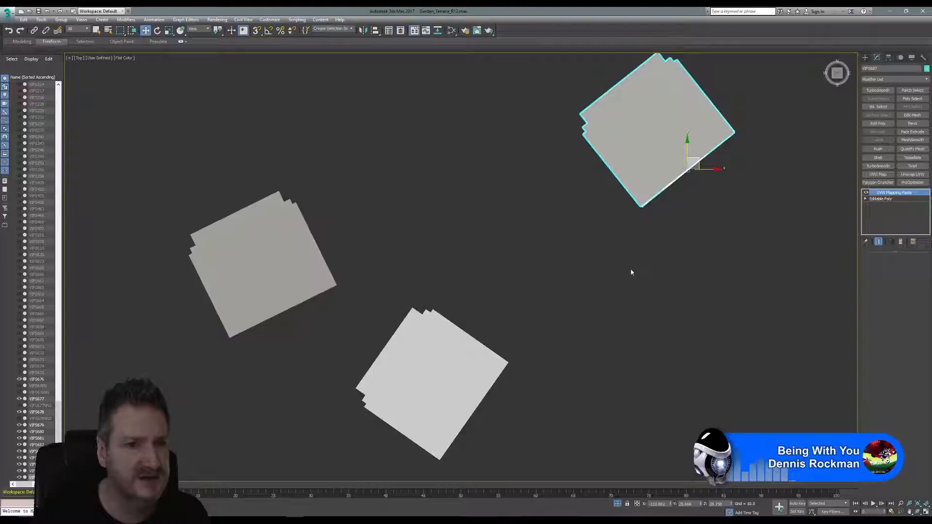
{"action": "left_click", "coordinate": [308, 252]}
{"action": "middle_click_drag", "start_coordinate": [348, 247], "coordinate": [396, 201]}
{"action": "left_click_drag", "start_coordinate": [343, 252], "coordinate": [419, 266]}
{"action": "left_click", "coordinate": [159, 31]}
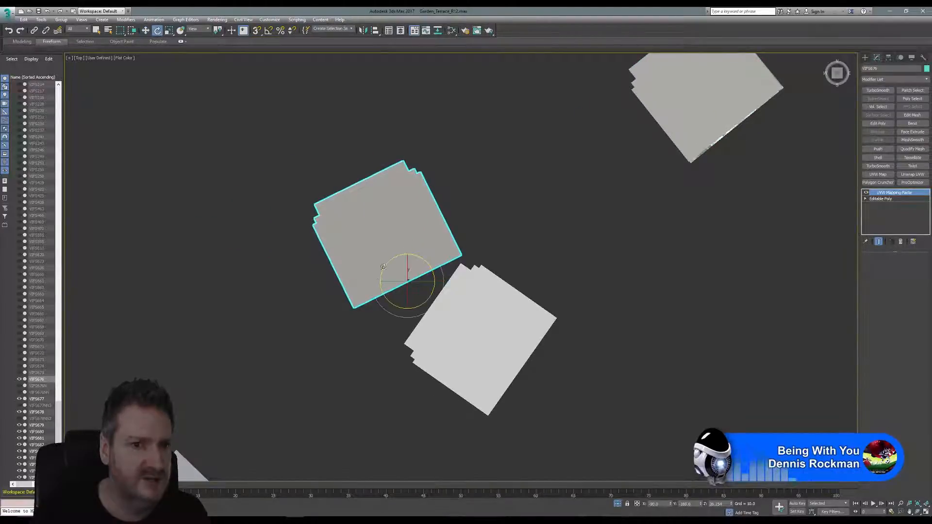
{"action": "left_click_drag", "start_coordinate": [383, 268], "coordinate": [379, 285]}
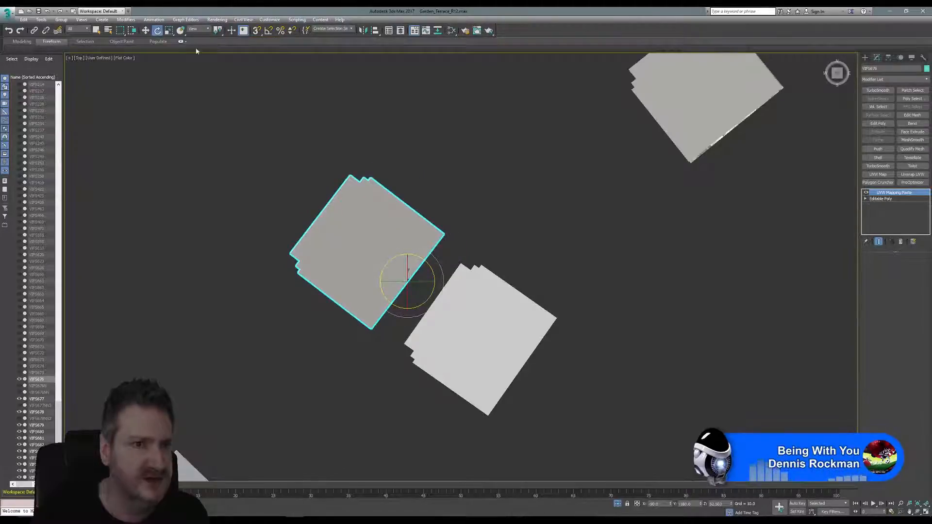
{"action": "left_click", "coordinate": [145, 30]}
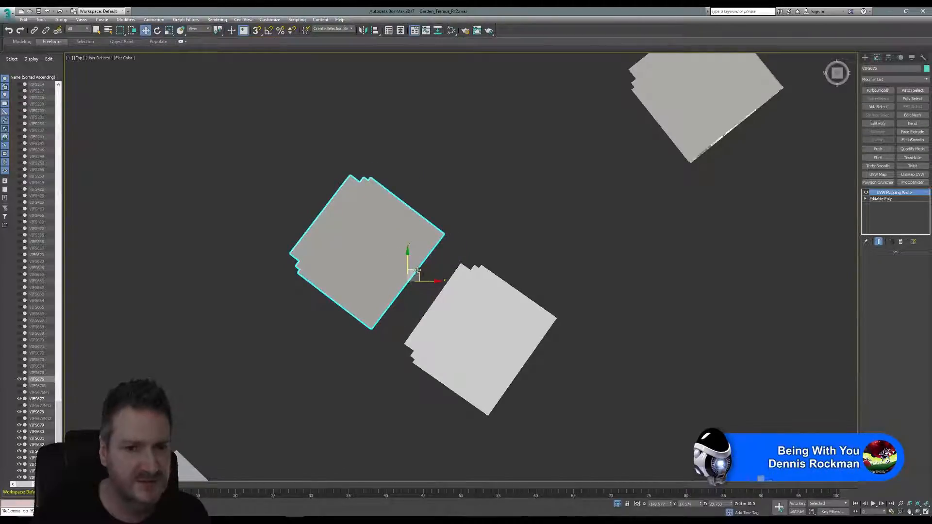
{"action": "left_click_drag", "start_coordinate": [417, 270], "coordinate": [527, 356]}
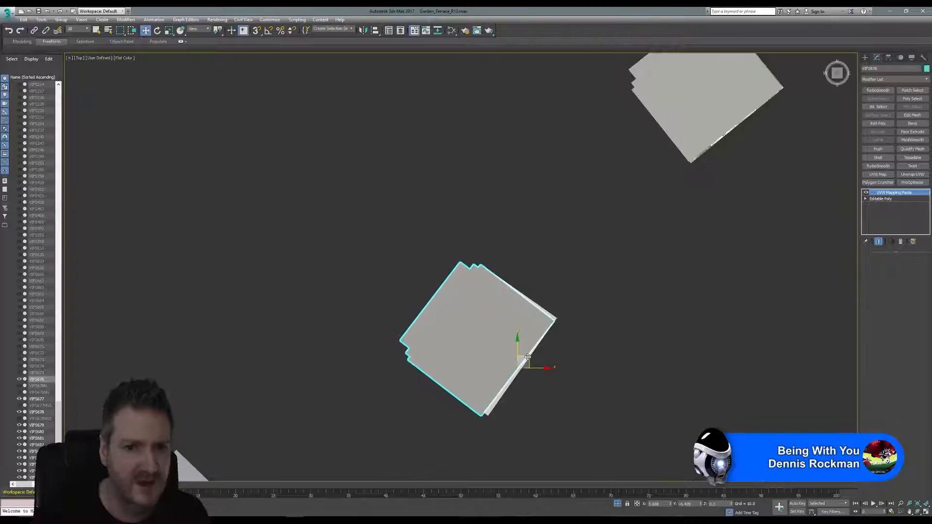
Fine-tune the second copy's rotation and position until its outline coincides with the bracket beneath it.
{"action": "left_click", "coordinate": [156, 30]}
{"action": "scroll", "coordinate": [534, 270], "scroll_direction": "up", "scroll_amount": 3}
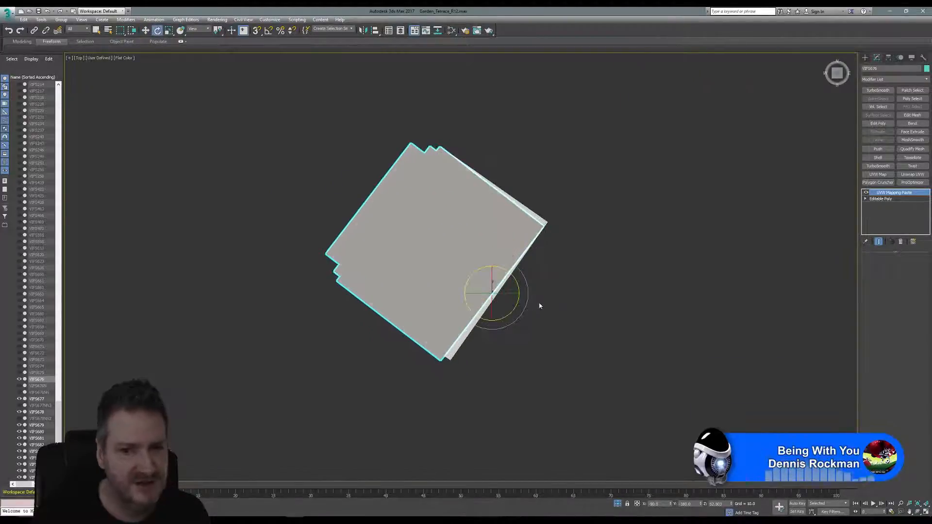
{"action": "left_click_drag", "start_coordinate": [513, 310], "coordinate": [518, 308]}
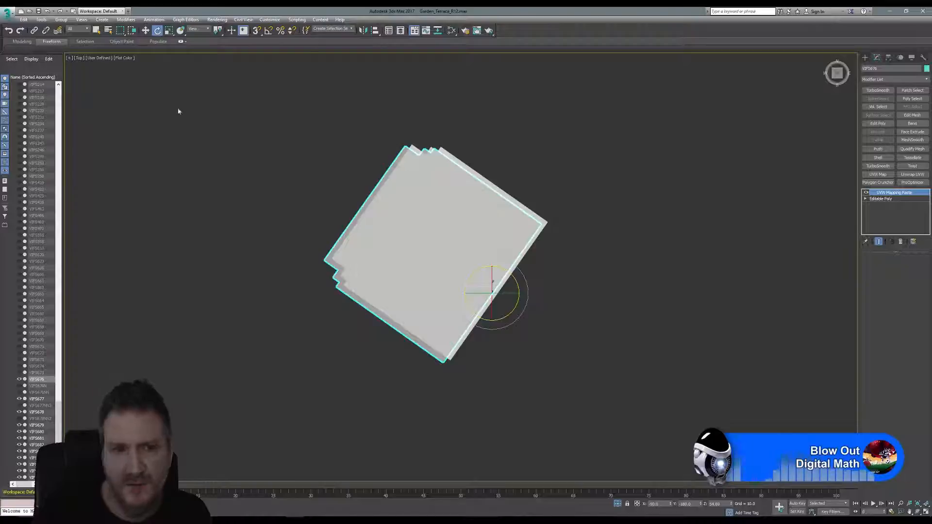
{"action": "left_click", "coordinate": [145, 30]}
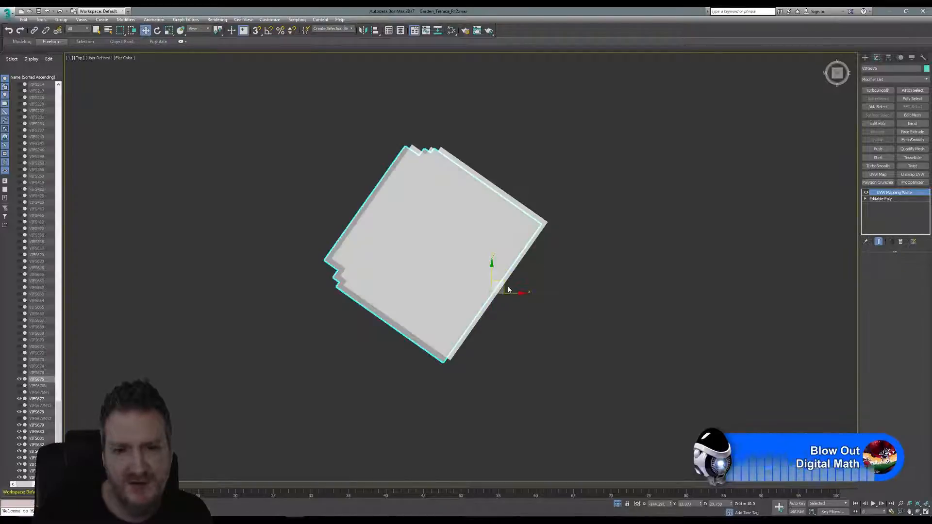
{"action": "left_click_drag", "start_coordinate": [499, 283], "coordinate": [507, 281]}
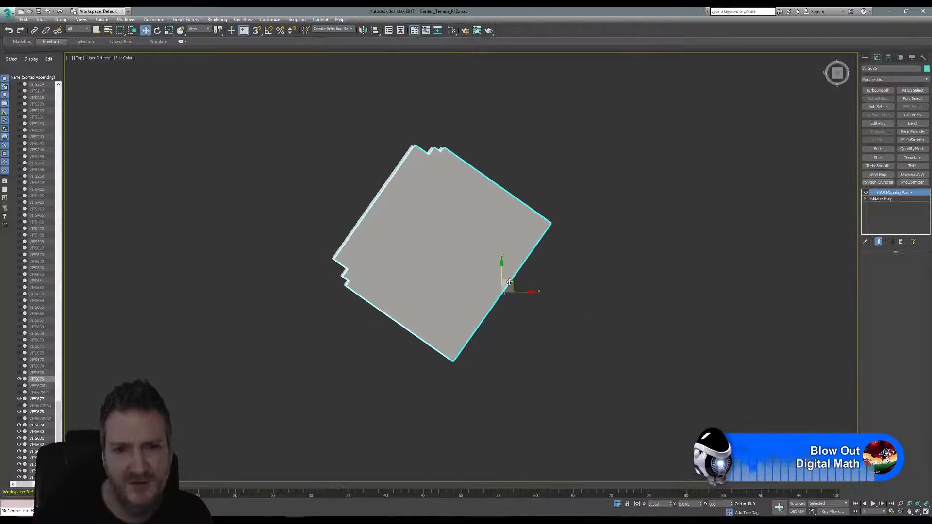
Rotate the third copy in the row to match its neighbouring bracket and move it on top of that bracket.
{"action": "middle_click_drag", "start_coordinate": [534, 312], "coordinate": [593, 264]}
{"action": "scroll", "coordinate": [588, 301], "scroll_direction": "down", "scroll_amount": 4}
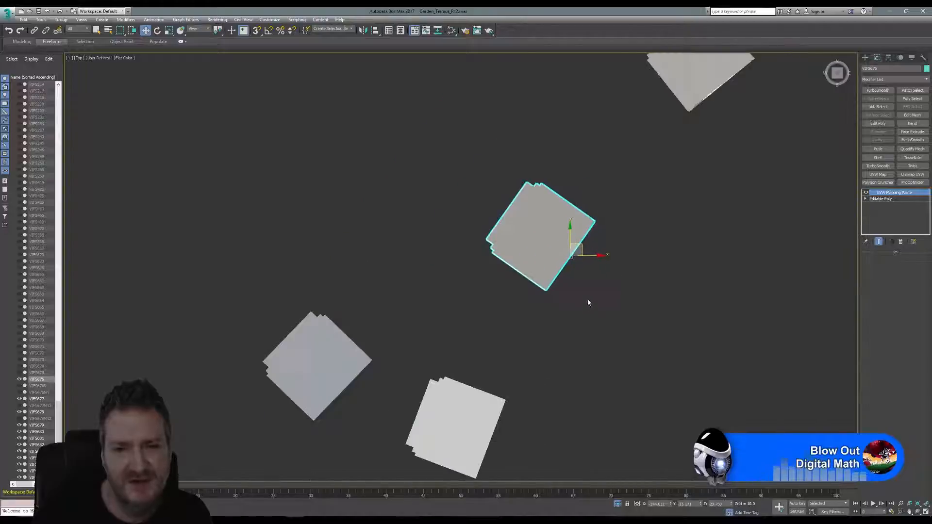
{"action": "middle_click_drag", "start_coordinate": [538, 321], "coordinate": [571, 253]}
{"action": "left_click", "coordinate": [357, 267]}
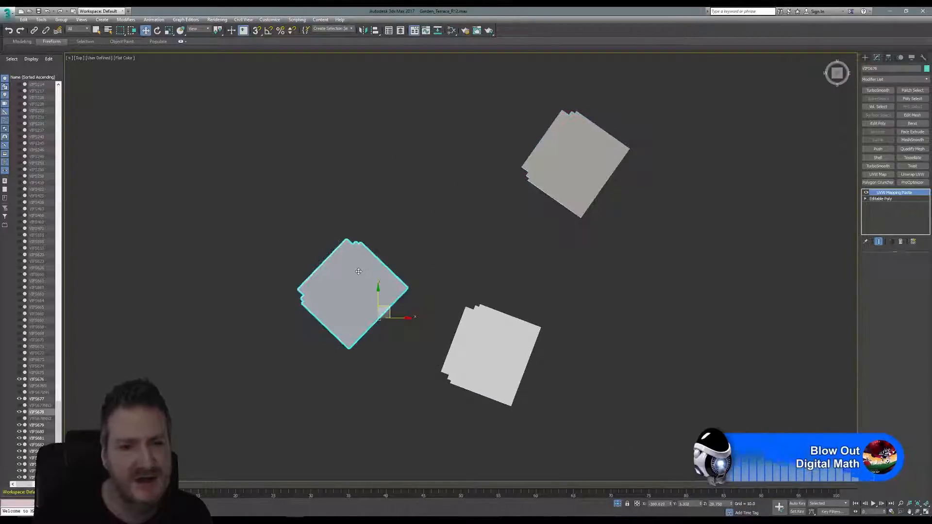
{"action": "key", "text": "e"}
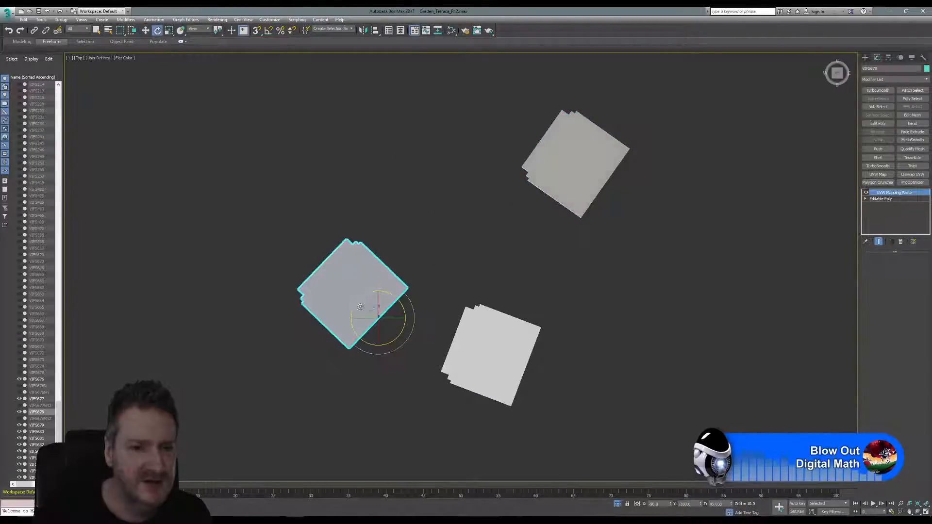
{"action": "left_click_drag", "start_coordinate": [356, 304], "coordinate": [348, 319]}
{"action": "key", "text": "w"}
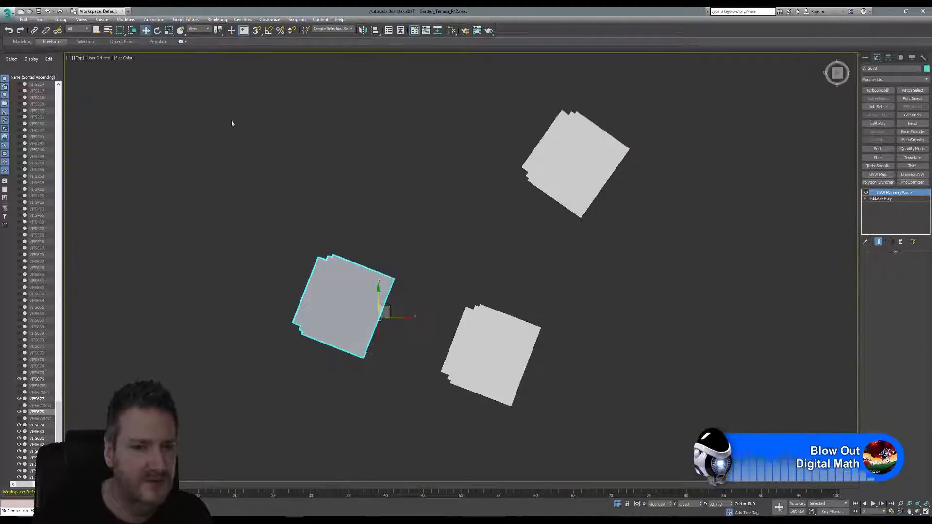
{"action": "middle_click_drag", "start_coordinate": [396, 305], "coordinate": [382, 236]}
{"action": "left_click_drag", "start_coordinate": [373, 238], "coordinate": [519, 287]}
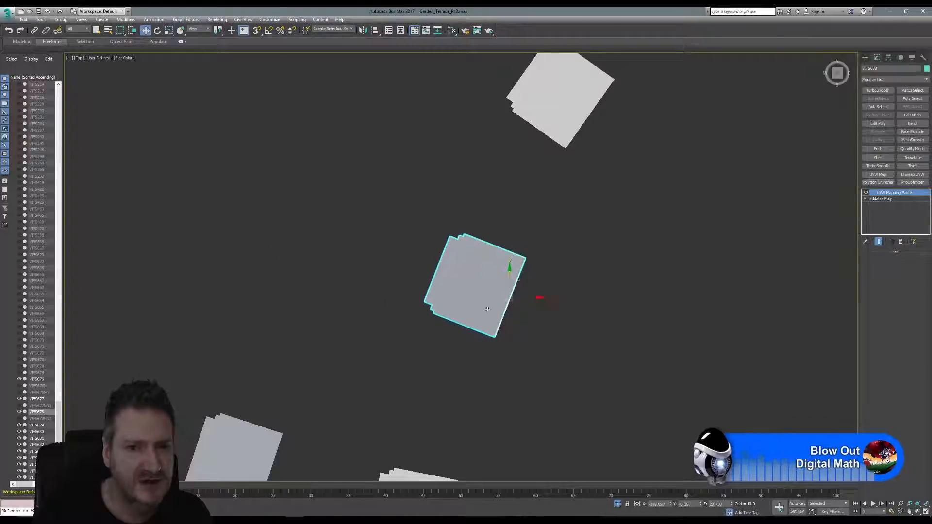
Move the fourth copy in the row onto its counterpart and rotate it to the same angle.
{"action": "middle_click_drag", "start_coordinate": [341, 324], "coordinate": [403, 149]}
{"action": "left_click_drag", "start_coordinate": [337, 352], "coordinate": [351, 342]}
{"action": "left_click", "coordinate": [245, 221]}
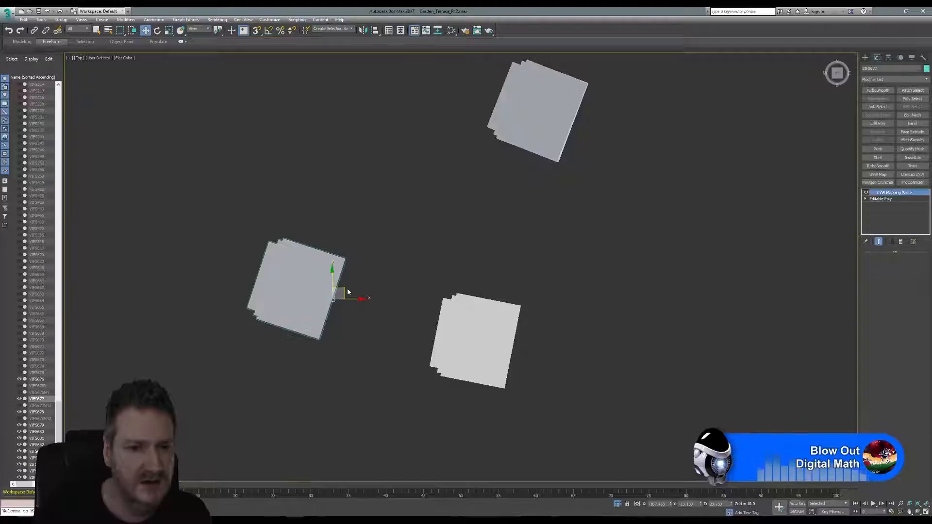
{"action": "left_click_drag", "start_coordinate": [343, 289], "coordinate": [428, 326]}
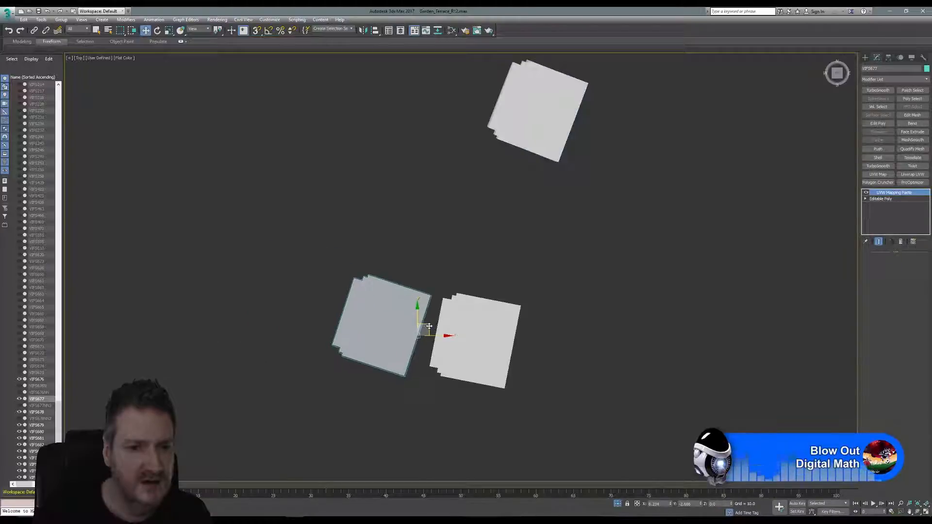
{"action": "left_click", "coordinate": [157, 31]}
{"action": "middle_click_drag", "start_coordinate": [430, 328], "coordinate": [476, 251]}
{"action": "scroll", "coordinate": [477, 251], "scroll_direction": "up", "scroll_amount": 3}
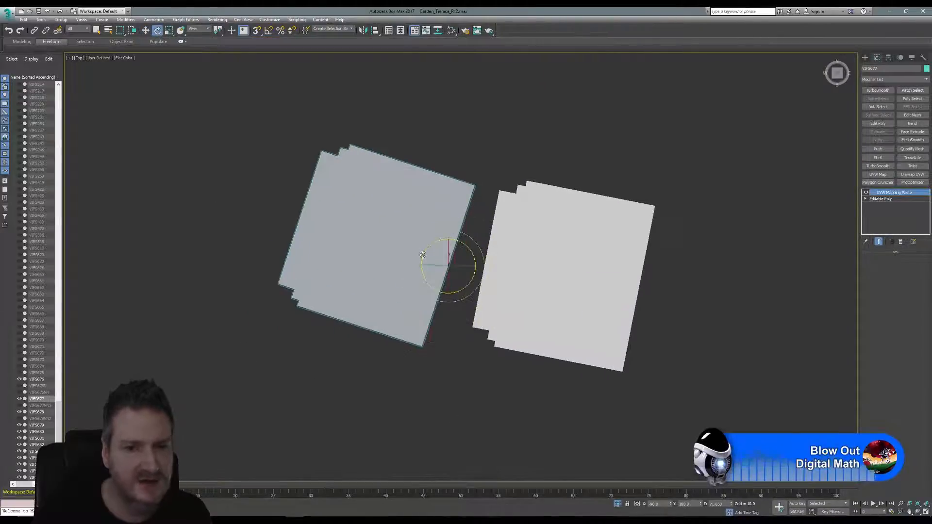
{"action": "left_click_drag", "start_coordinate": [428, 251], "coordinate": [648, 283]}
{"action": "left_click", "coordinate": [147, 31]}
Move the fifth copy in the row straight across onto its equally angled counterpart.
{"action": "middle_click_drag", "start_coordinate": [635, 359], "coordinate": [663, 138]}
{"action": "scroll", "coordinate": [605, 243], "scroll_direction": "down", "scroll_amount": 4}
{"action": "middle_click_drag", "start_coordinate": [534, 278], "coordinate": [511, 197]}
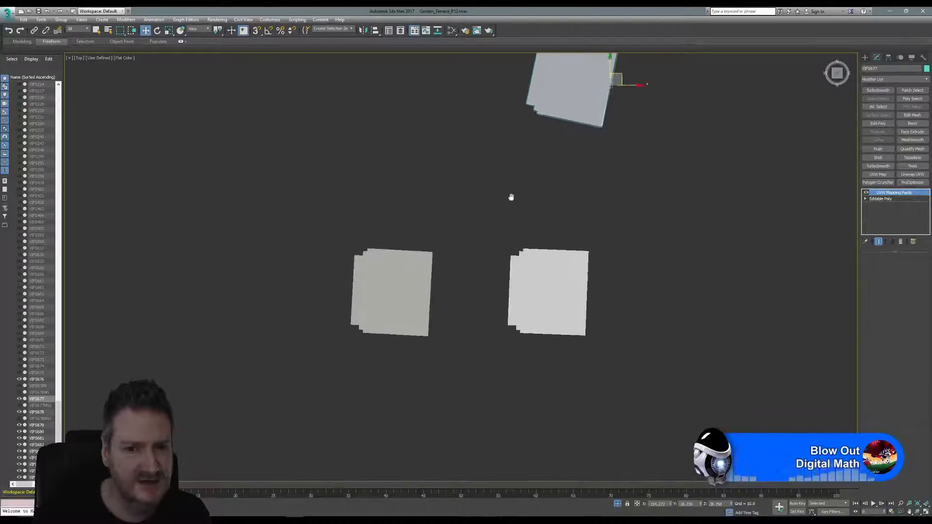
{"action": "left_click", "coordinate": [430, 295]}
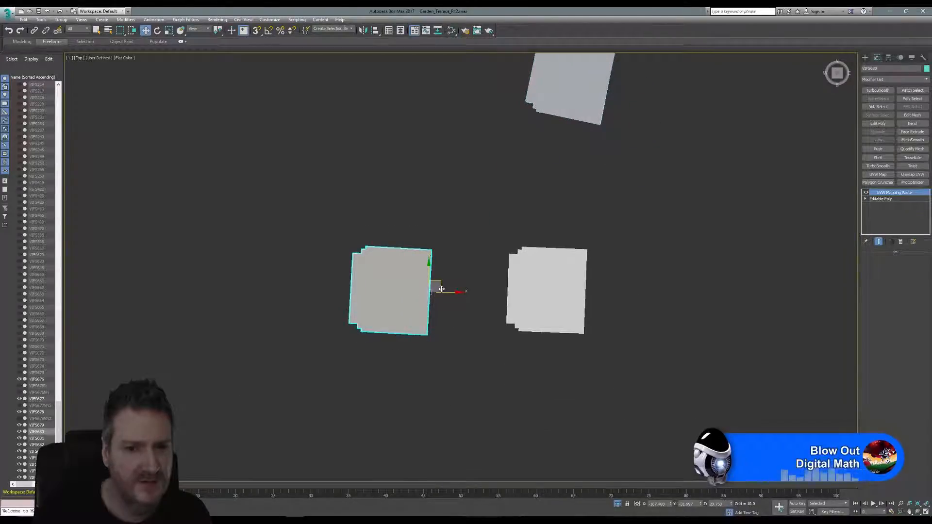
{"action": "left_click_drag", "start_coordinate": [441, 289], "coordinate": [596, 289]}
Move the sixth copy in the row onto its counterpart and rotate it slightly so that their edges align.
{"action": "middle_click_drag", "start_coordinate": [642, 397], "coordinate": [585, 188]}
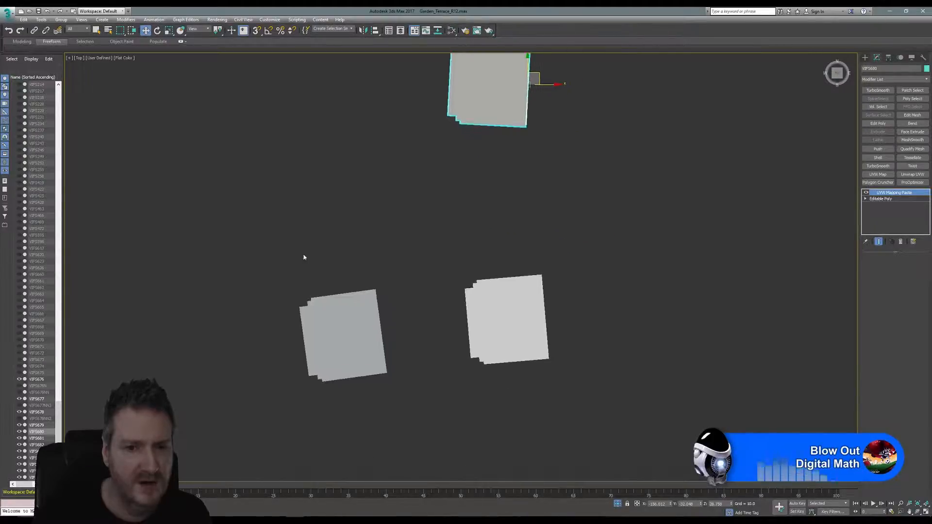
{"action": "left_click_drag", "start_coordinate": [389, 420], "coordinate": [542, 322]}
{"action": "scroll", "coordinate": [542, 321], "scroll_direction": "up", "scroll_amount": 5}
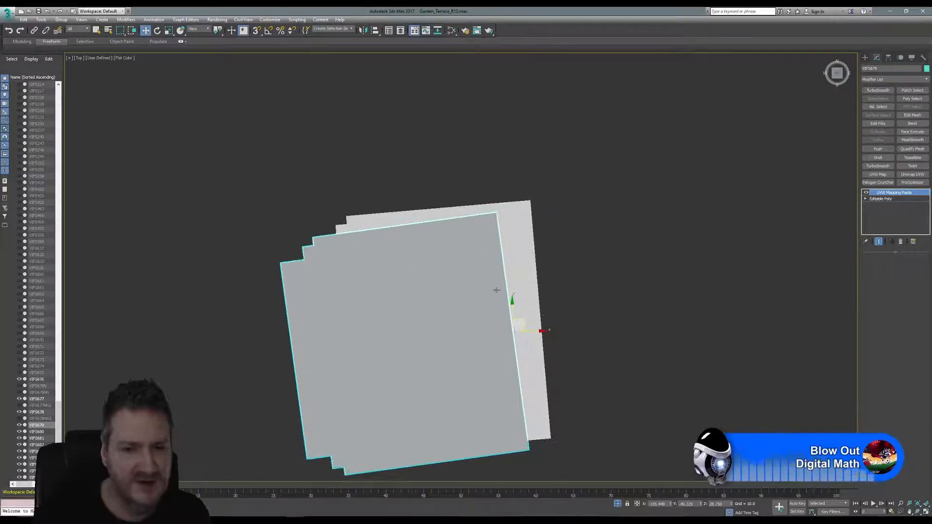
{"action": "left_click", "coordinate": [157, 30]}
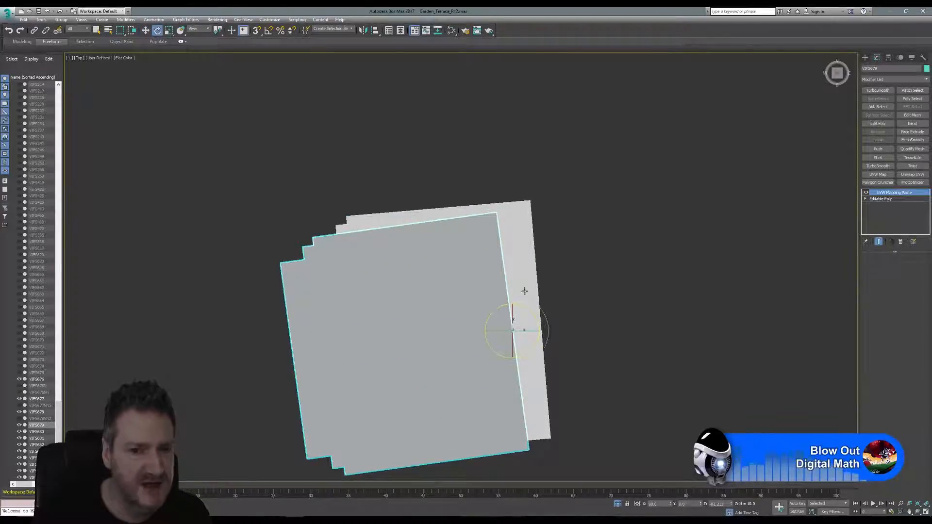
{"action": "mouse_move", "coordinate": [533, 308]}
{"action": "left_mouse_down"}
{"action": "mouse_move", "coordinate": [533, 315]}
{"action": "mouse_move", "coordinate": [550, 308]}
{"action": "left_mouse_up"}
{"action": "left_click", "coordinate": [145, 30]}
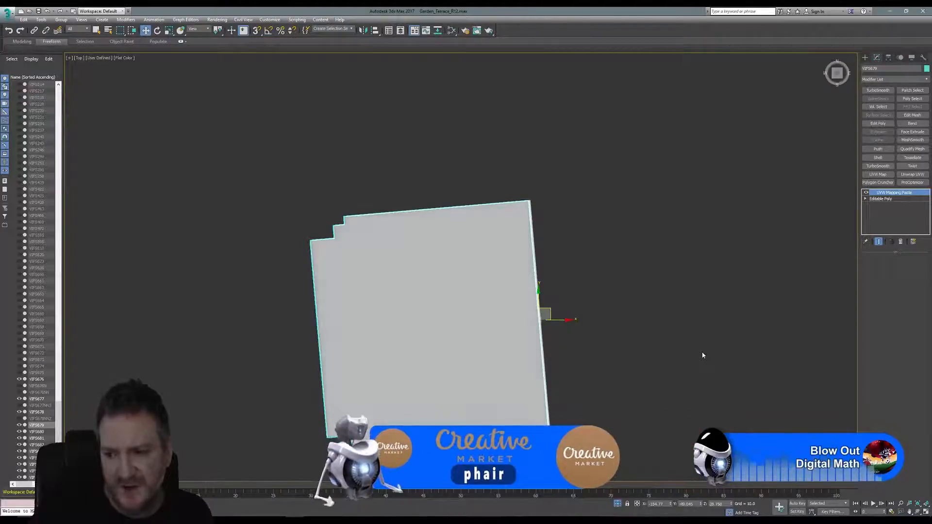
Move the seventh copy onto its counterpart, rotate it slightly to the same tilt and align the edges.
{"action": "middle_click_drag", "start_coordinate": [655, 332], "coordinate": [653, 243]}
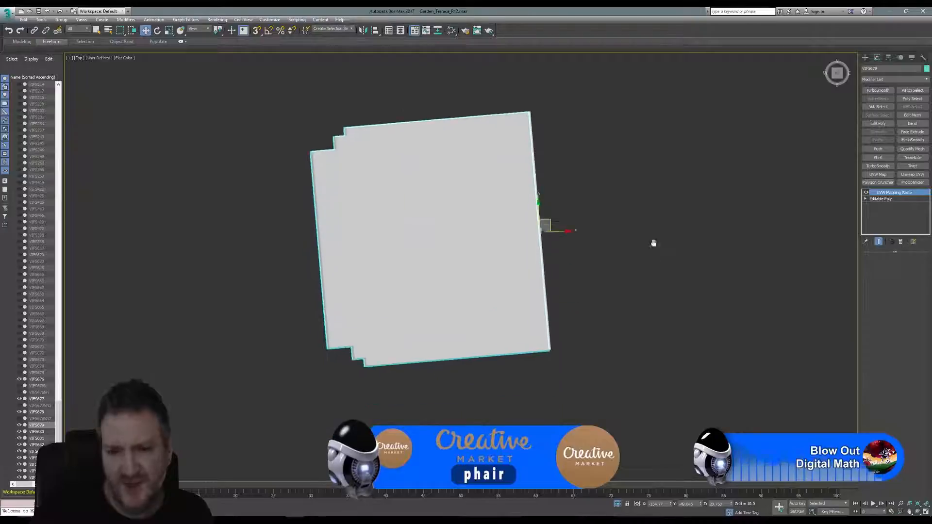
{"action": "scroll", "coordinate": [653, 243], "scroll_direction": "down", "scroll_amount": 5}
{"action": "middle_click_drag", "start_coordinate": [657, 345], "coordinate": [510, 224]}
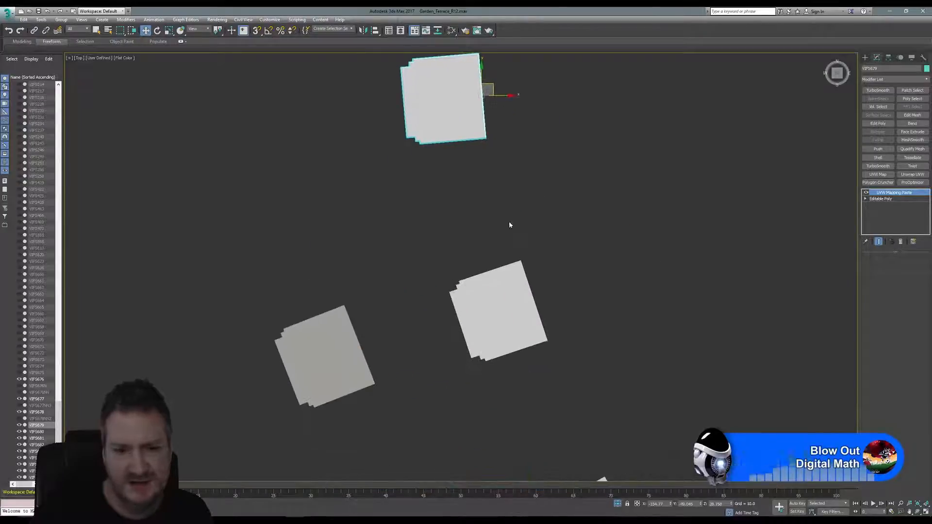
{"action": "left_click", "coordinate": [320, 360]}
{"action": "left_click_drag", "start_coordinate": [371, 337], "coordinate": [526, 301]}
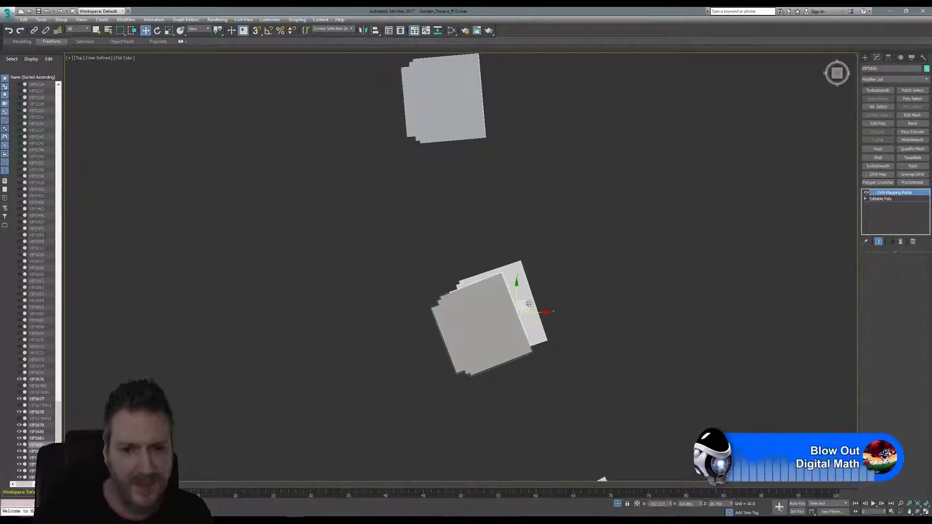
{"action": "scroll", "coordinate": [527, 301], "scroll_direction": "up", "scroll_amount": 3}
{"action": "left_click", "coordinate": [156, 30]}
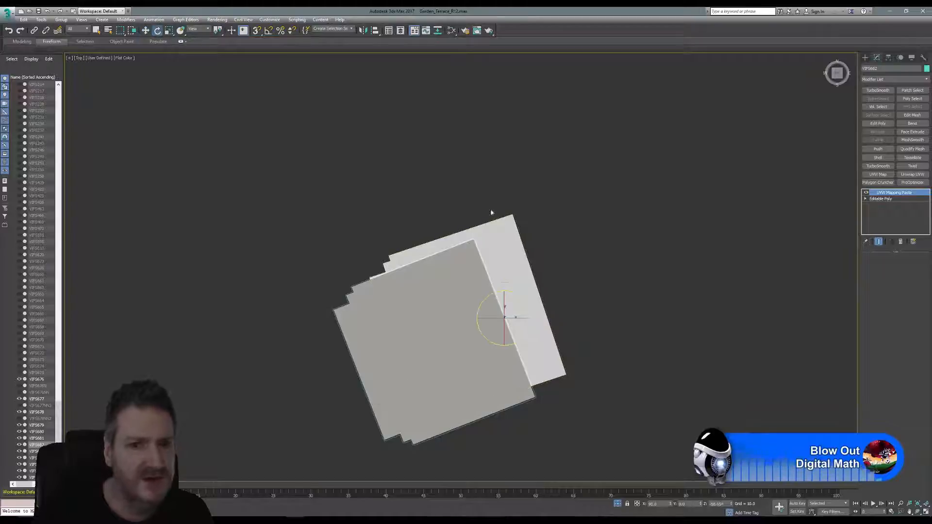
{"action": "left_click_drag", "start_coordinate": [523, 298], "coordinate": [524, 300]}
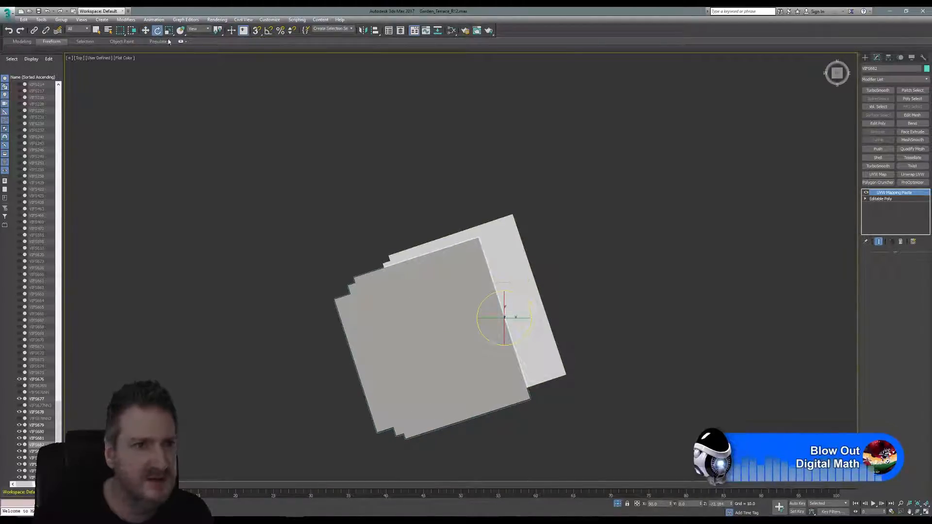
{"action": "left_click", "coordinate": [144, 31]}
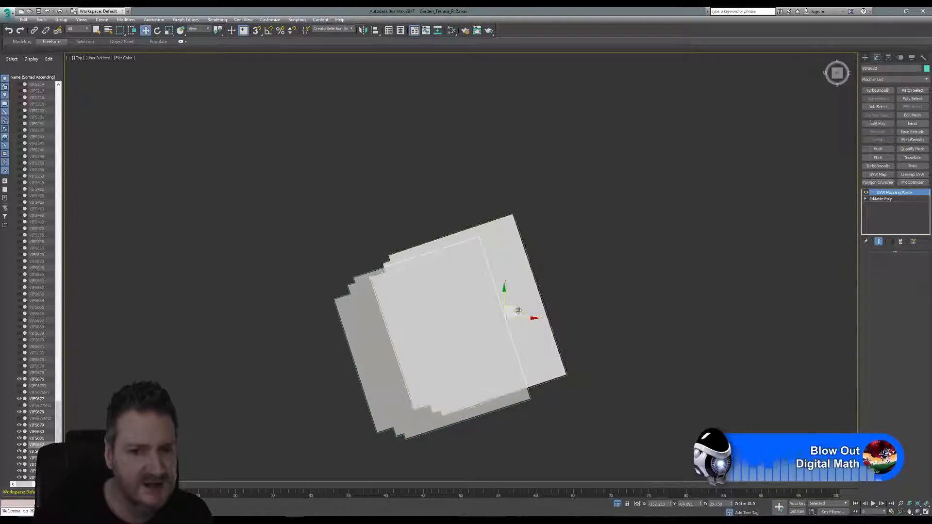
{"action": "left_click_drag", "start_coordinate": [510, 309], "coordinate": [544, 286]}
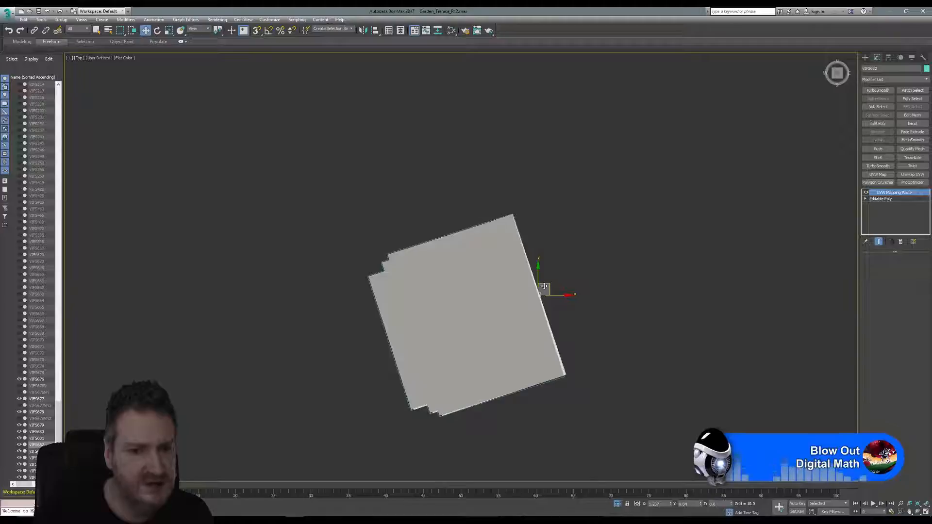
Move the eighth copy onto its tilted counterpart beside it.
{"action": "middle_click_drag", "start_coordinate": [628, 383], "coordinate": [530, 182]}
{"action": "scroll", "coordinate": [531, 228], "scroll_direction": "down", "scroll_amount": 3}
{"action": "middle_click_drag", "start_coordinate": [568, 308], "coordinate": [502, 185]}
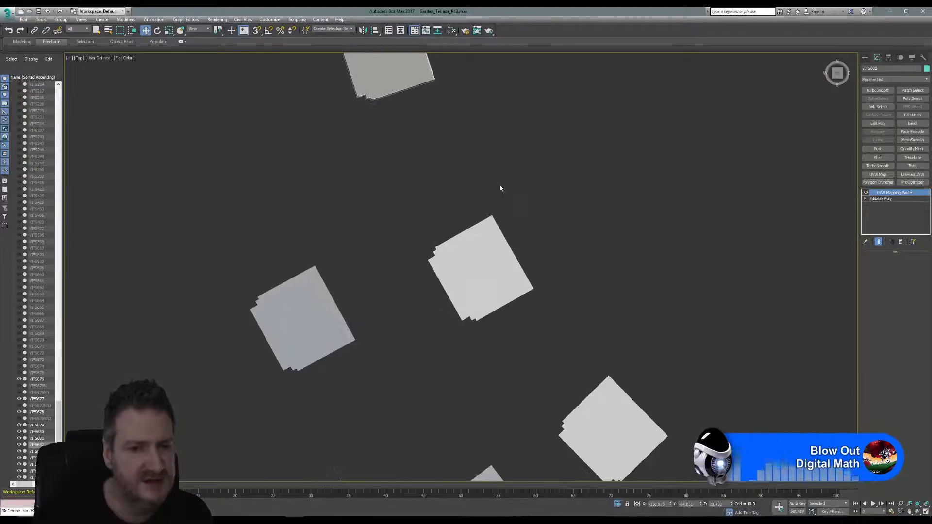
{"action": "left_click", "coordinate": [315, 292]}
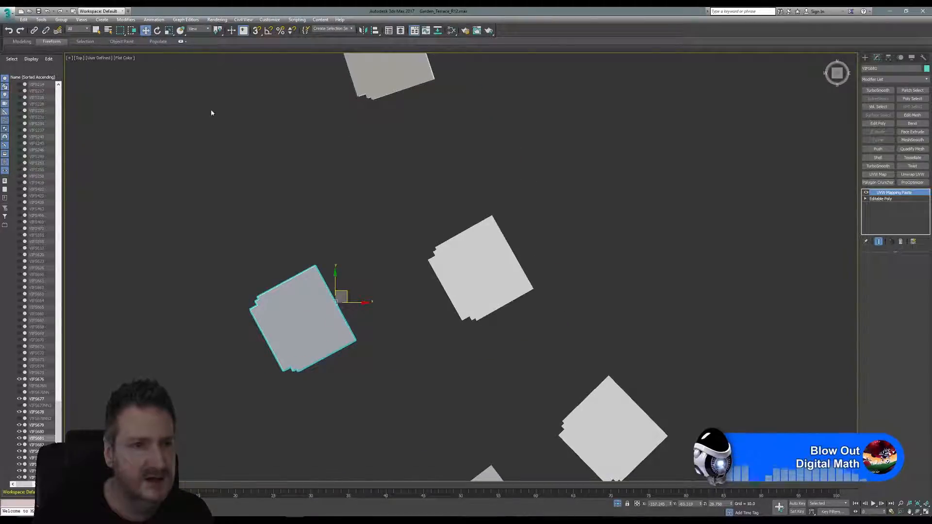
{"action": "left_click_drag", "start_coordinate": [346, 301], "coordinate": [523, 241]}
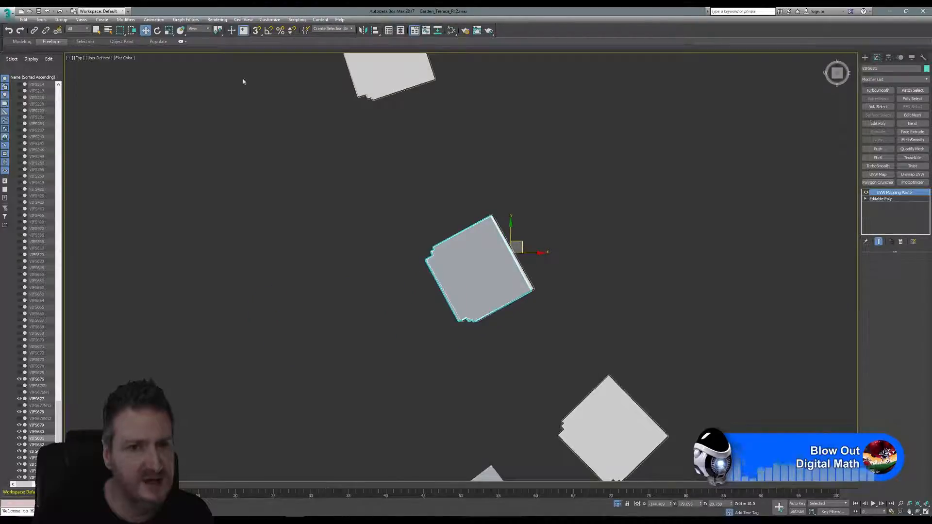
{"action": "scroll", "coordinate": [479, 252], "scroll_direction": "up", "scroll_amount": 3}
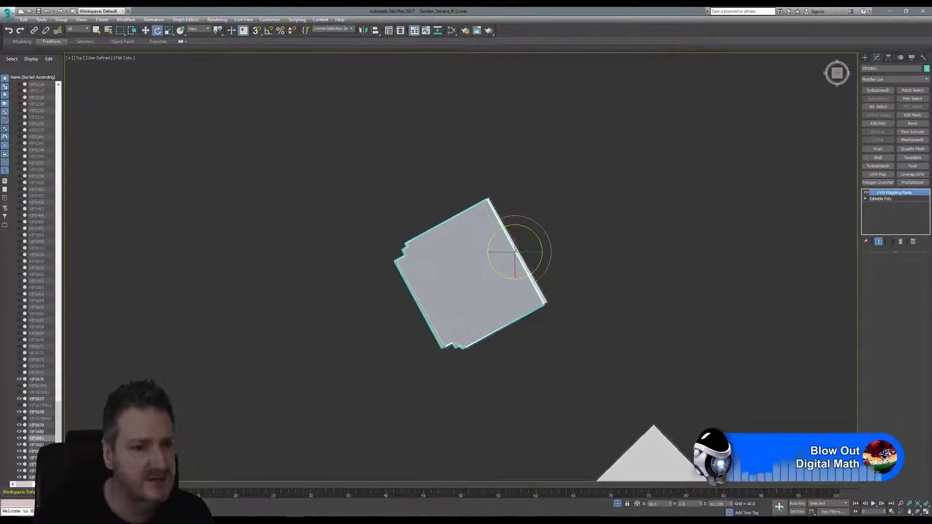
{"action": "key", "text": "super"}
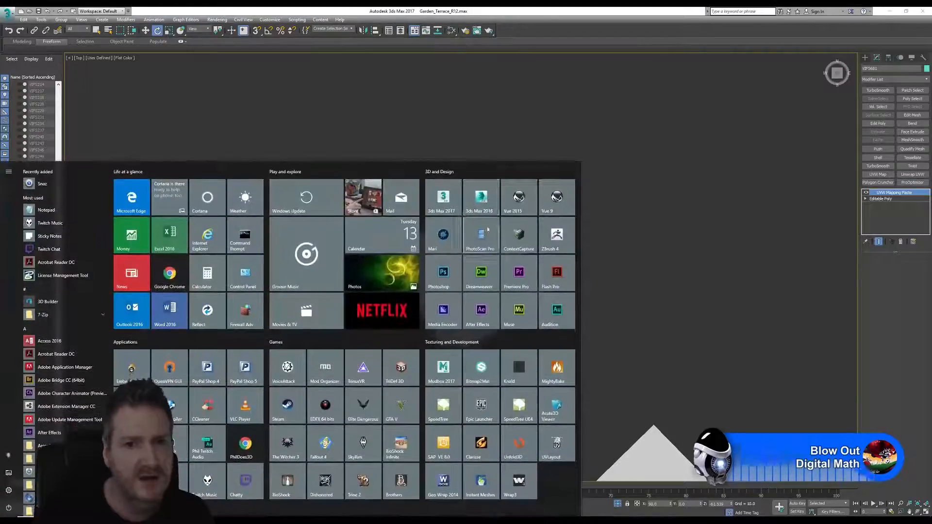
{"action": "left_click", "coordinate": [531, 35]}
{"action": "left_click", "coordinate": [569, 158]}
{"action": "left_click", "coordinate": [476, 258]}
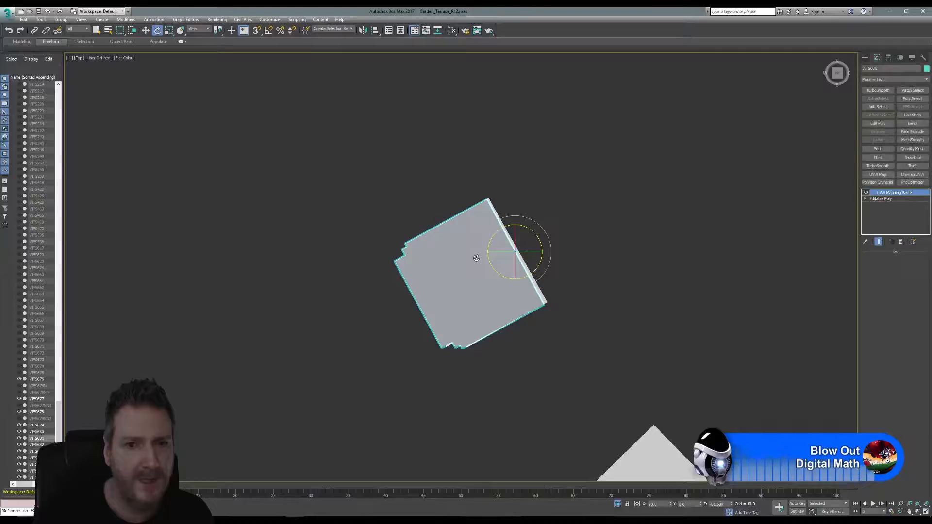
Rotate the eighth copy slightly to its counterpart's angle and nudge it until their edges coincide.
{"action": "scroll", "coordinate": [569, 272], "scroll_direction": "up", "scroll_amount": 2}
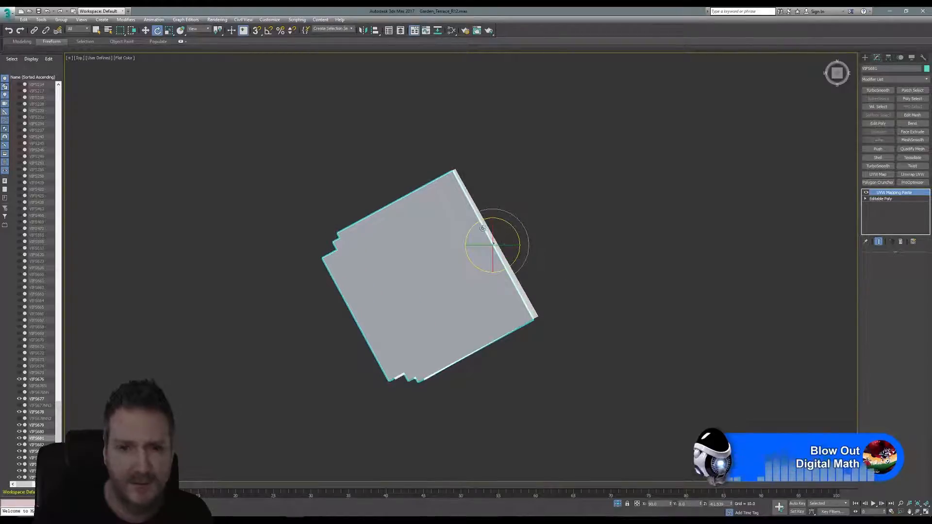
{"action": "left_click_drag", "start_coordinate": [475, 226], "coordinate": [475, 226]}
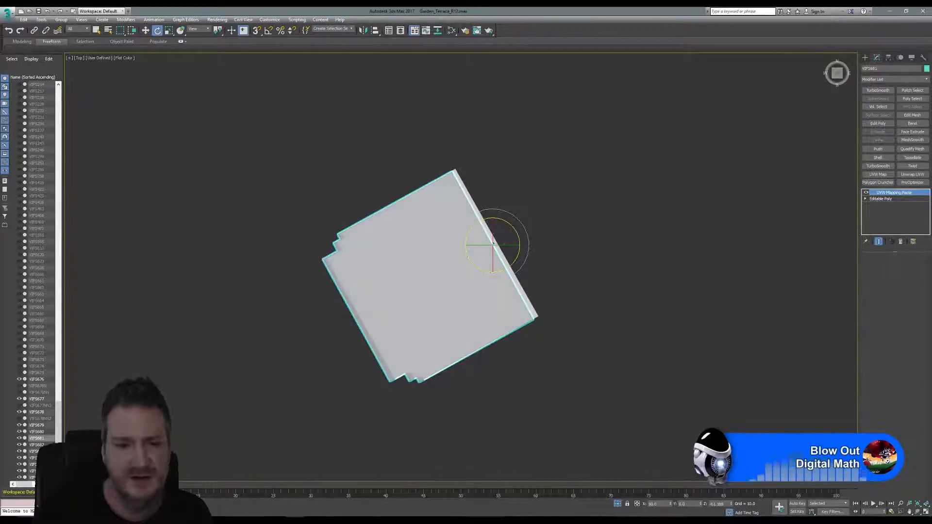
{"action": "key", "text": "super"}
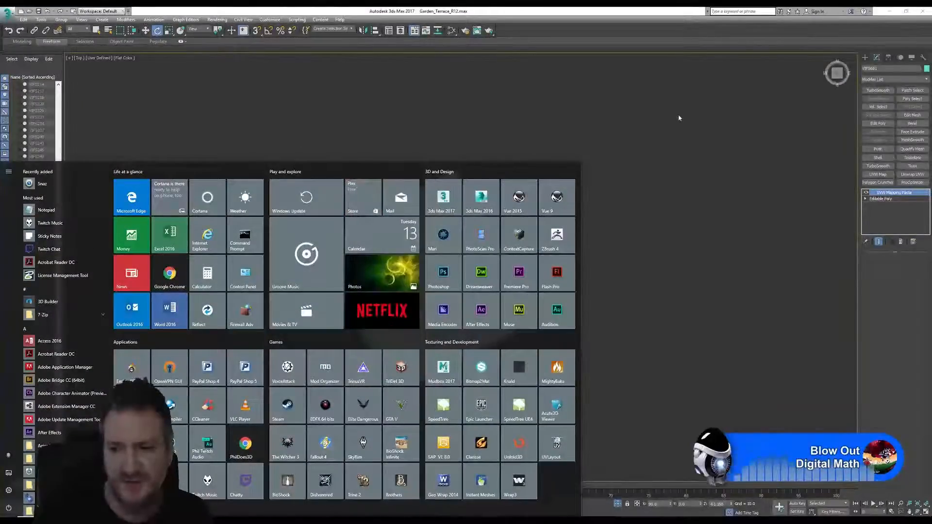
{"action": "left_click", "coordinate": [581, 37]}
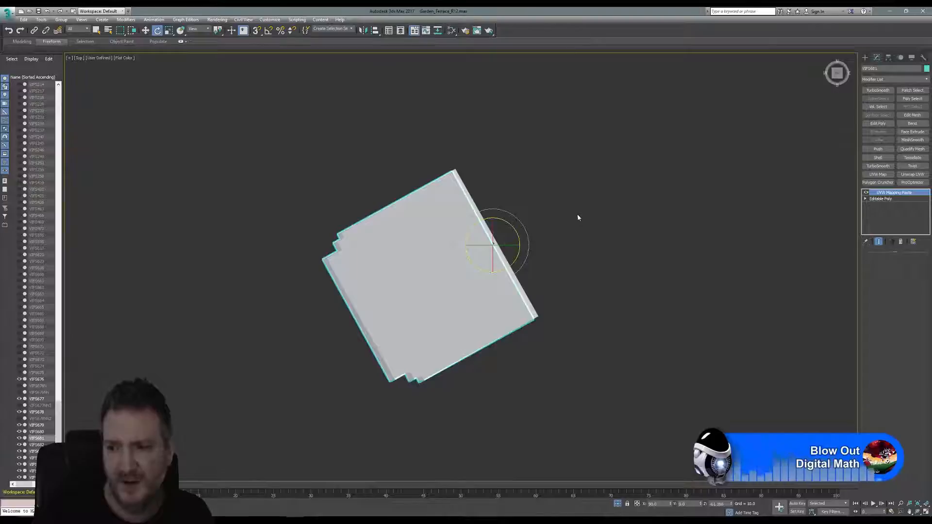
{"action": "left_click", "coordinate": [146, 31]}
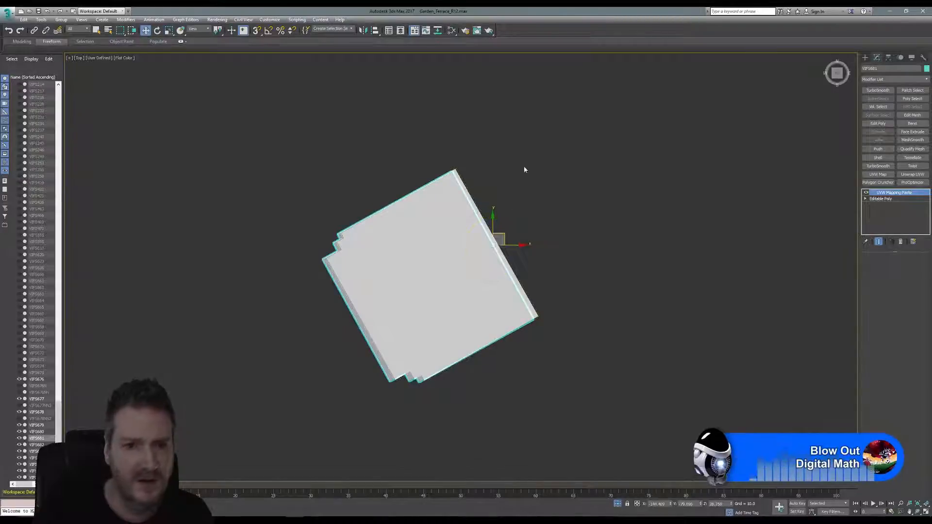
{"action": "scroll", "coordinate": [503, 244], "scroll_direction": "up", "scroll_amount": 2}
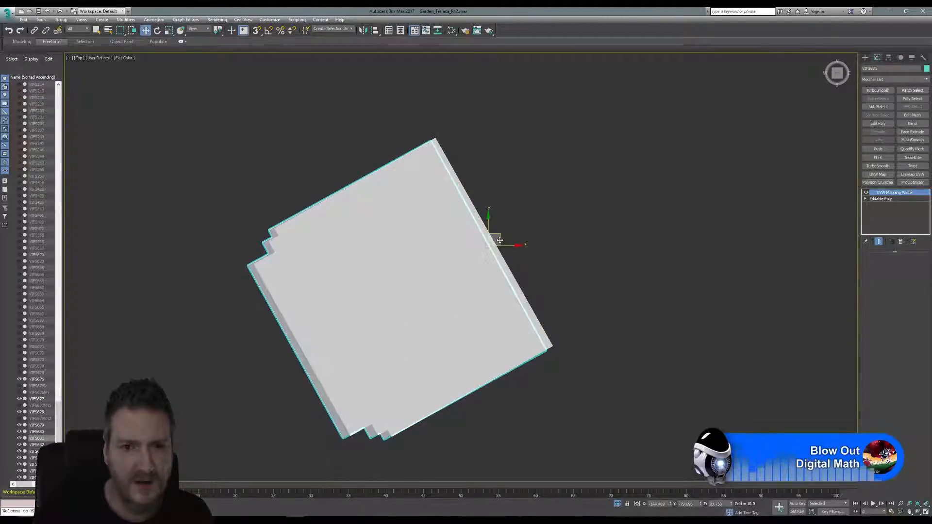
{"action": "left_click_drag", "start_coordinate": [499, 241], "coordinate": [504, 238]}
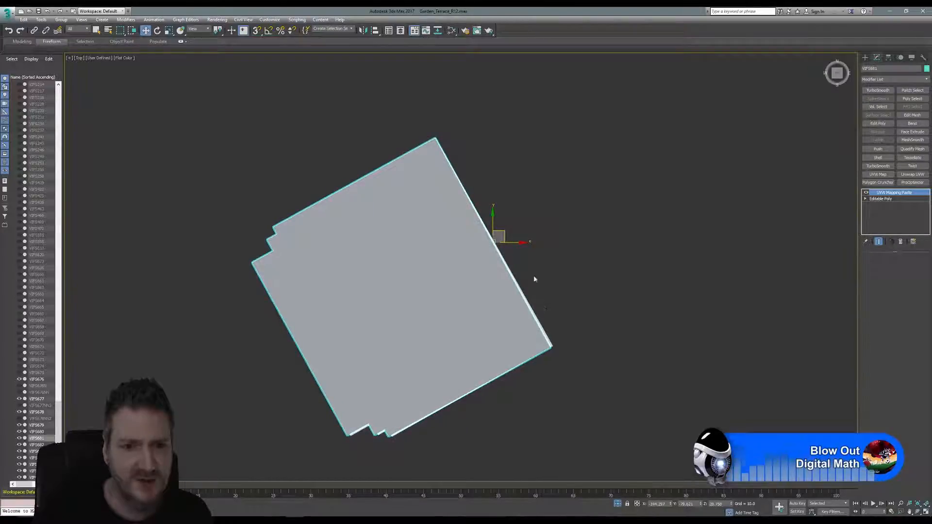
{"action": "left_click_drag", "start_coordinate": [503, 238], "coordinate": [506, 234]}
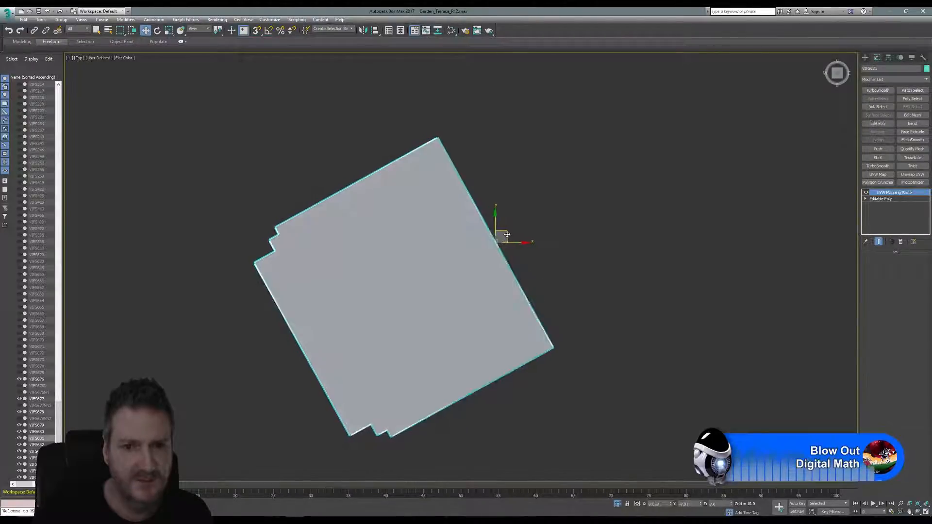
Rotate the ninth copy slightly and move it over the diamond-oriented counterpart.
{"action": "scroll", "coordinate": [574, 355], "scroll_direction": "down", "scroll_amount": 5}
{"action": "middle_click_drag", "start_coordinate": [547, 328], "coordinate": [426, 159]}
{"action": "middle_click_drag", "start_coordinate": [473, 363], "coordinate": [425, 309]}
{"action": "left_click", "coordinate": [366, 348]}
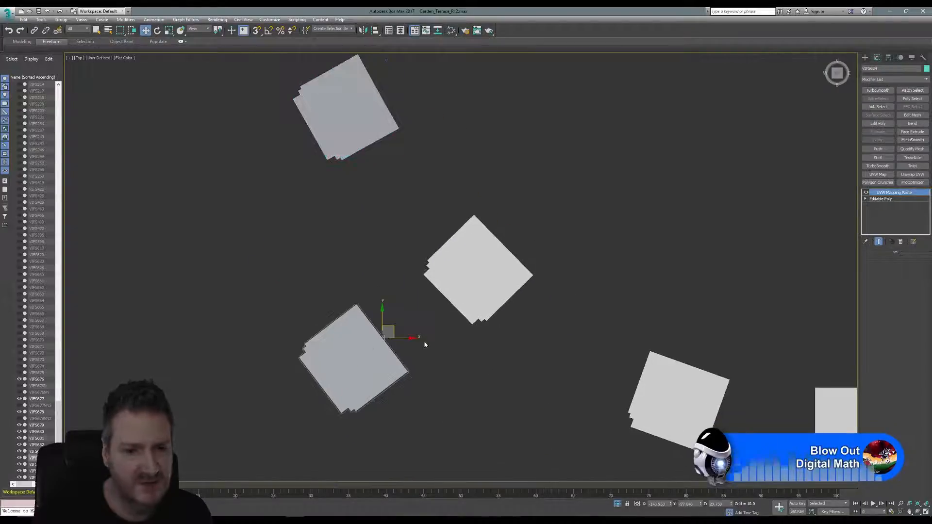
{"action": "left_click", "coordinate": [157, 30]}
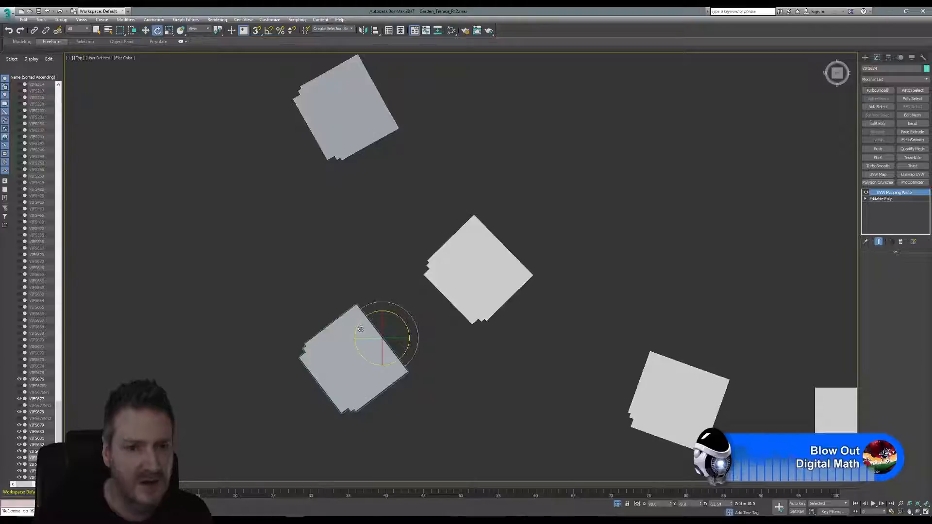
{"action": "left_click_drag", "start_coordinate": [359, 327], "coordinate": [357, 328]}
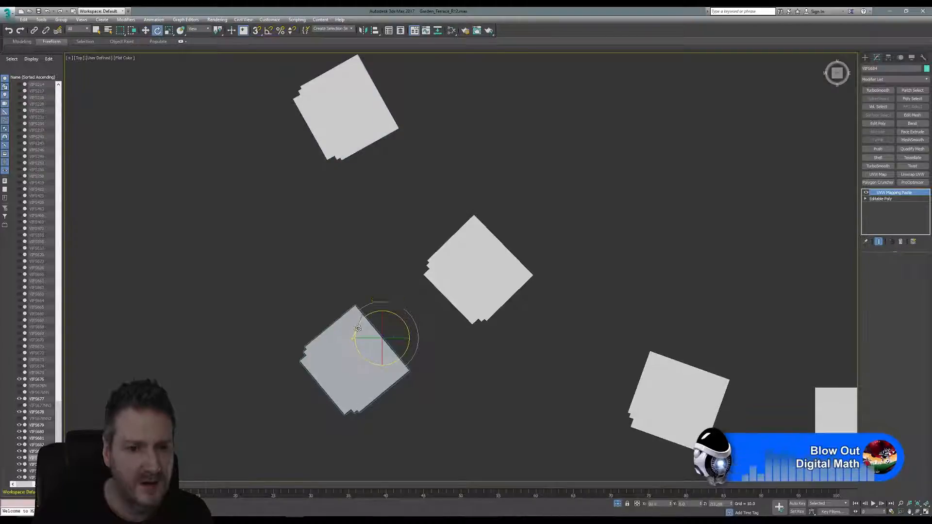
{"action": "left_click", "coordinate": [147, 30]}
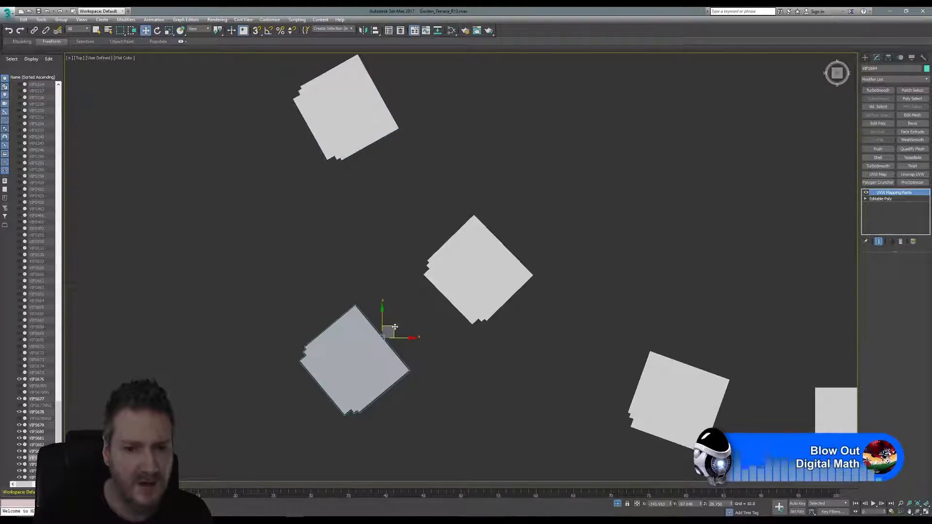
{"action": "left_click_drag", "start_coordinate": [394, 327], "coordinate": [512, 245]}
Rotate the ninth copy further to its counterpart's angle and shift it until their edges coincide.
{"action": "scroll", "coordinate": [513, 244], "scroll_direction": "up", "scroll_amount": 4}
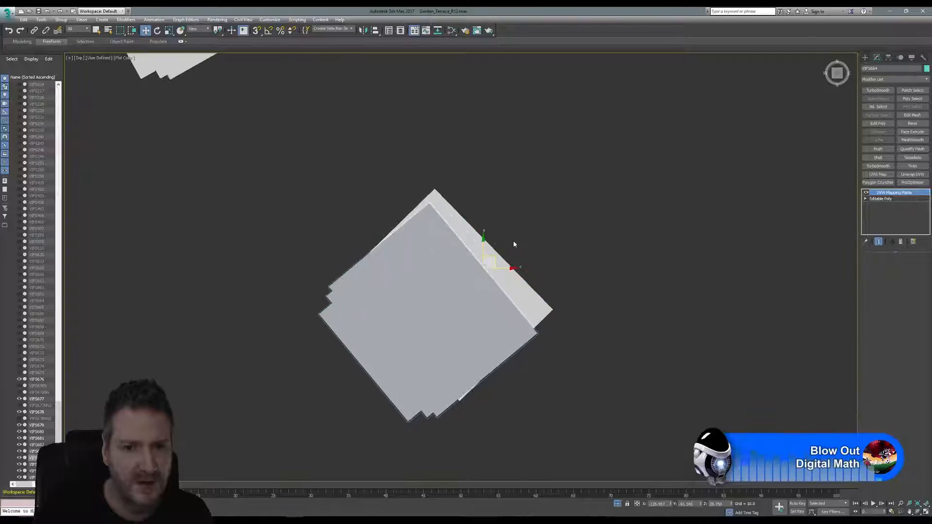
{"action": "left_click", "coordinate": [156, 30]}
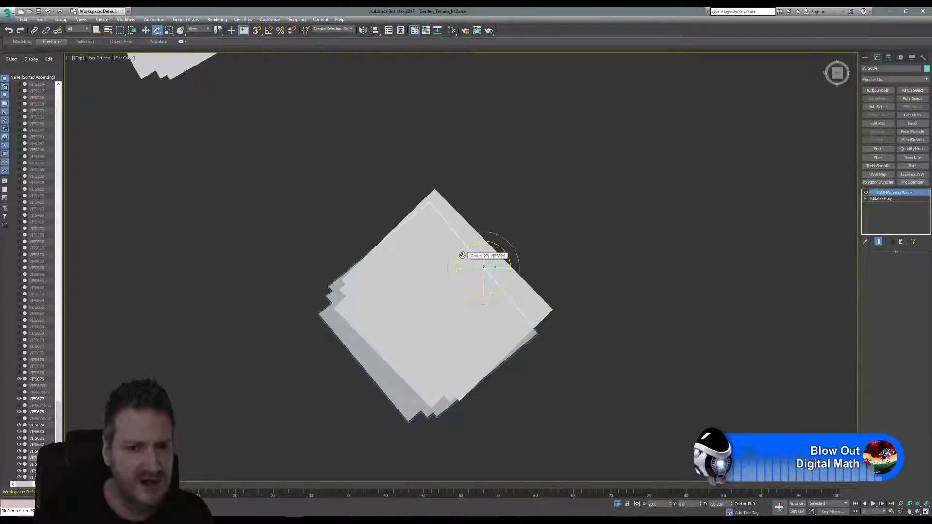
{"action": "left_click_drag", "start_coordinate": [461, 256], "coordinate": [457, 268]}
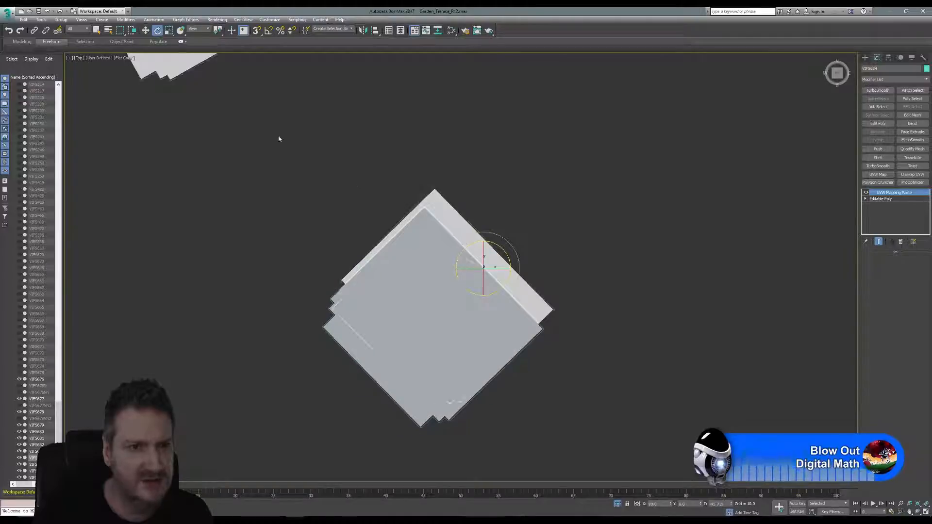
{"action": "key", "text": "w"}
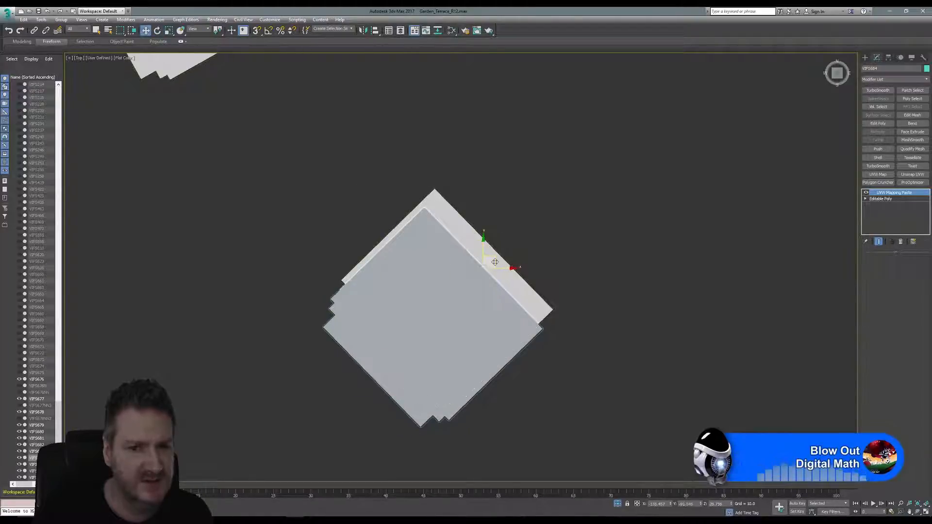
{"action": "left_click_drag", "start_coordinate": [494, 262], "coordinate": [505, 246]}
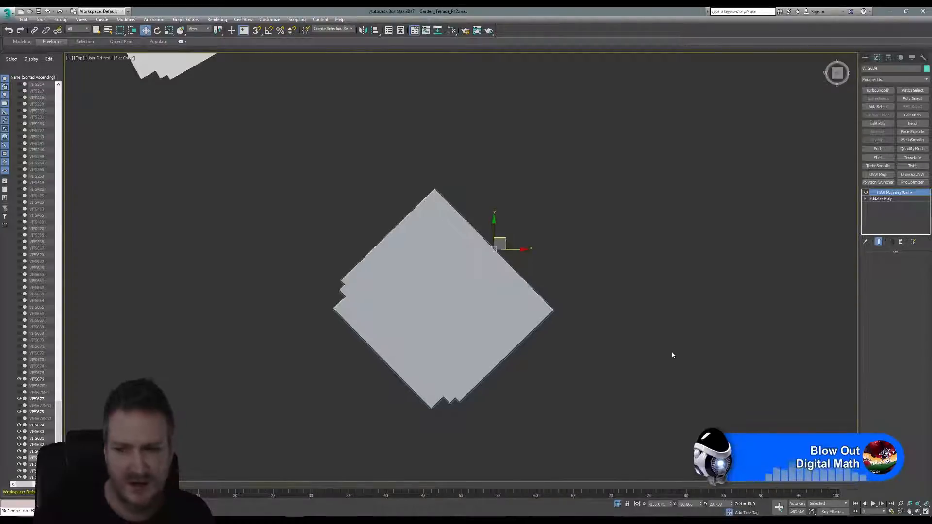
Rotate the tenth copy to its counterpart's angle and move it on top of that bracket.
{"action": "middle_click_drag", "start_coordinate": [656, 335], "coordinate": [512, 178]}
{"action": "scroll", "coordinate": [512, 277], "scroll_direction": "down", "scroll_amount": 4}
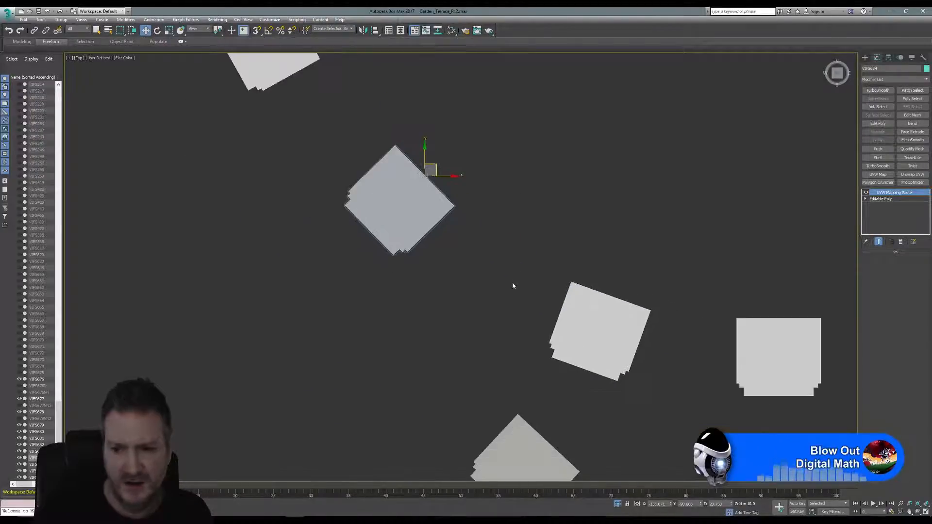
{"action": "middle_click_drag", "start_coordinate": [511, 282], "coordinate": [383, 162]}
{"action": "left_click", "coordinate": [426, 329]}
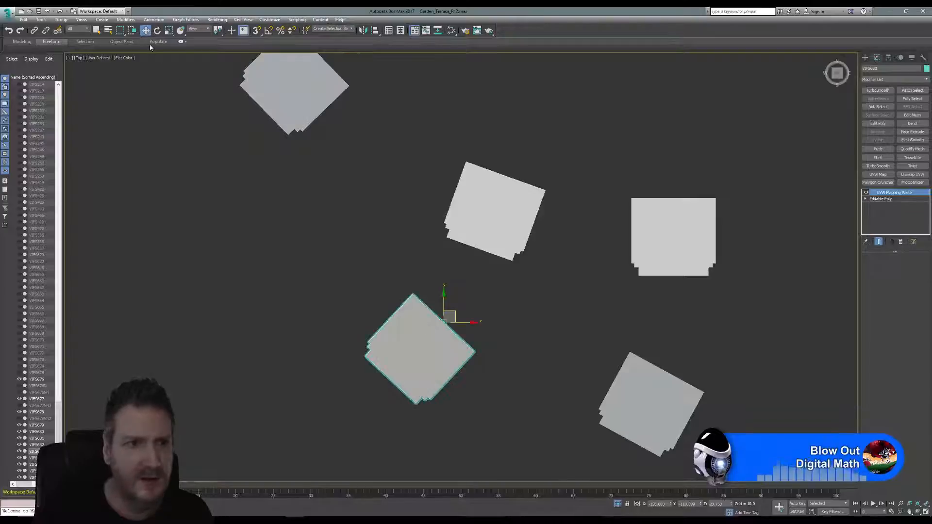
{"action": "left_click", "coordinate": [157, 30]}
{"action": "scroll", "coordinate": [429, 315], "scroll_direction": "up", "scroll_amount": 2}
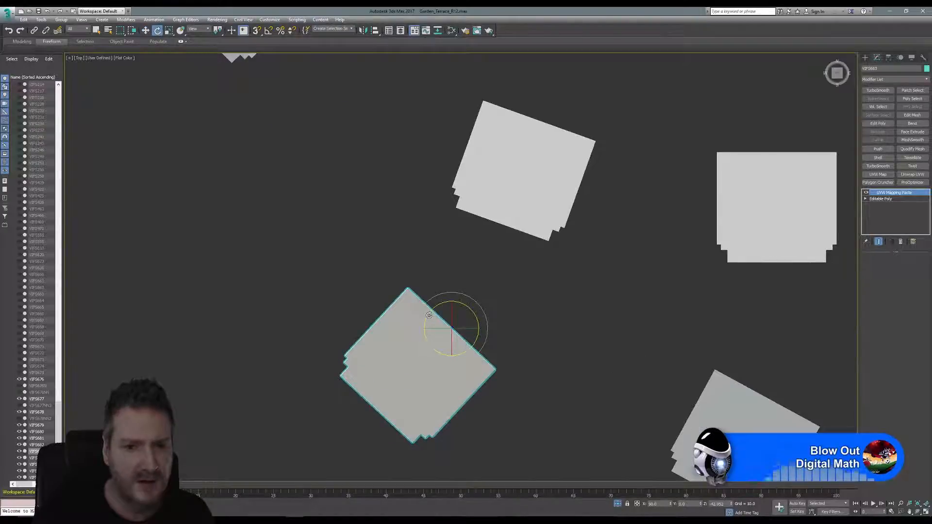
{"action": "left_click_drag", "start_coordinate": [429, 315], "coordinate": [519, 104]}
{"action": "left_click", "coordinate": [145, 30]}
{"action": "key", "text": "e"}
Rotate the eleventh copy upright and move it over its upright counterpart until their outlines line up.
{"action": "middle_click_drag", "start_coordinate": [596, 235], "coordinate": [303, 152]}
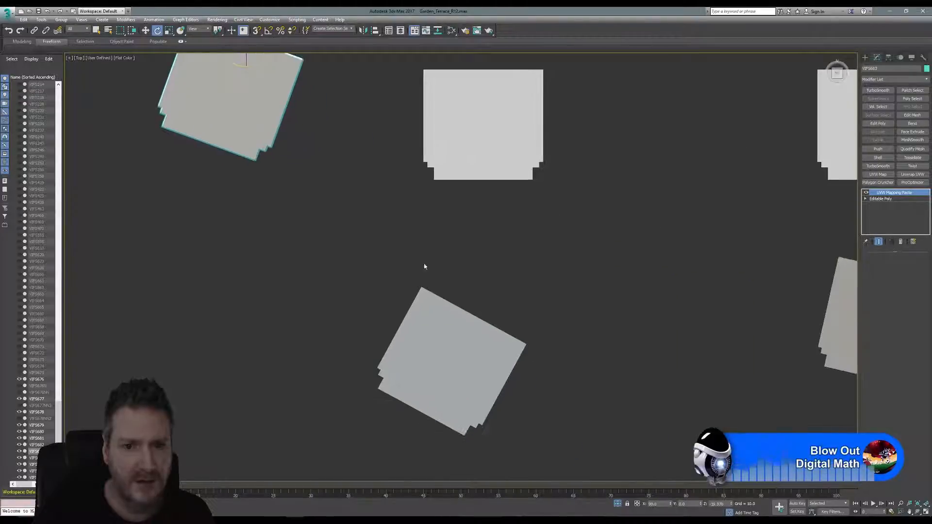
{"action": "left_click", "coordinate": [451, 355]}
{"action": "left_click_drag", "start_coordinate": [458, 292], "coordinate": [440, 296]}
{"action": "left_click", "coordinate": [145, 30]}
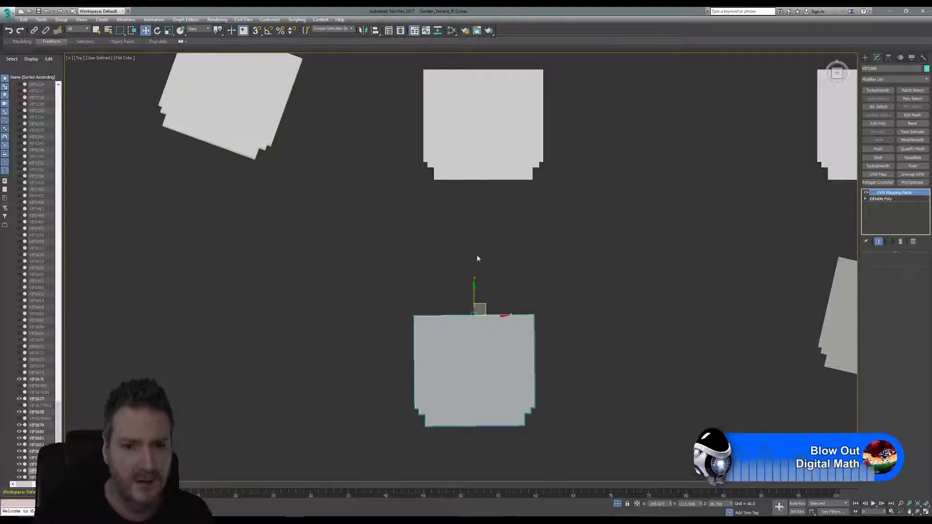
{"action": "left_click_drag", "start_coordinate": [500, 224], "coordinate": [499, 228]}
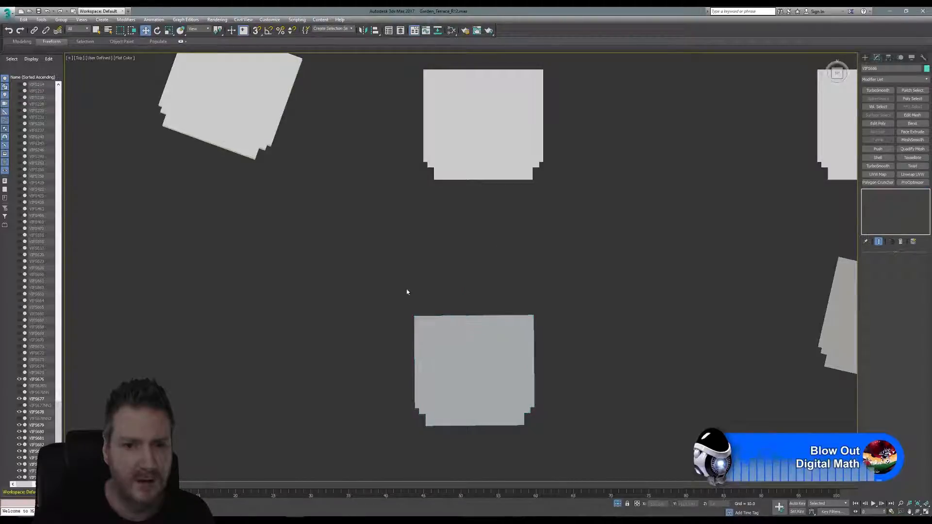
{"action": "left_click", "coordinate": [485, 320]}
{"action": "left_click_drag", "start_coordinate": [486, 309], "coordinate": [499, 80]}
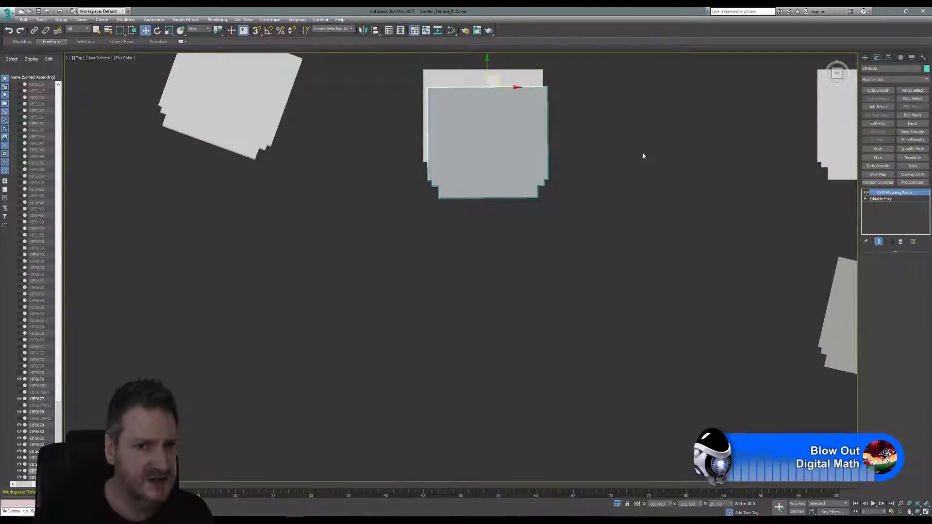
{"action": "middle_click_drag", "start_coordinate": [642, 156], "coordinate": [591, 256]}
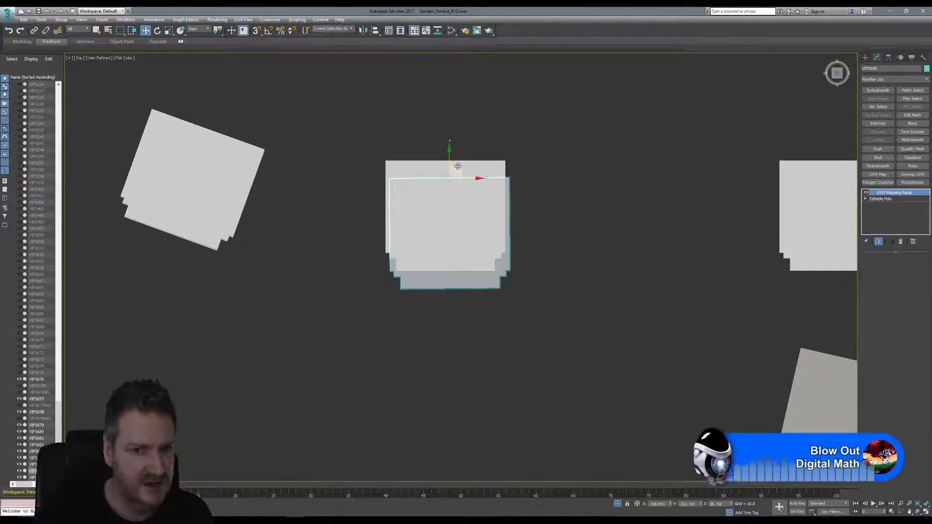
{"action": "left_click_drag", "start_coordinate": [458, 167], "coordinate": [456, 148]}
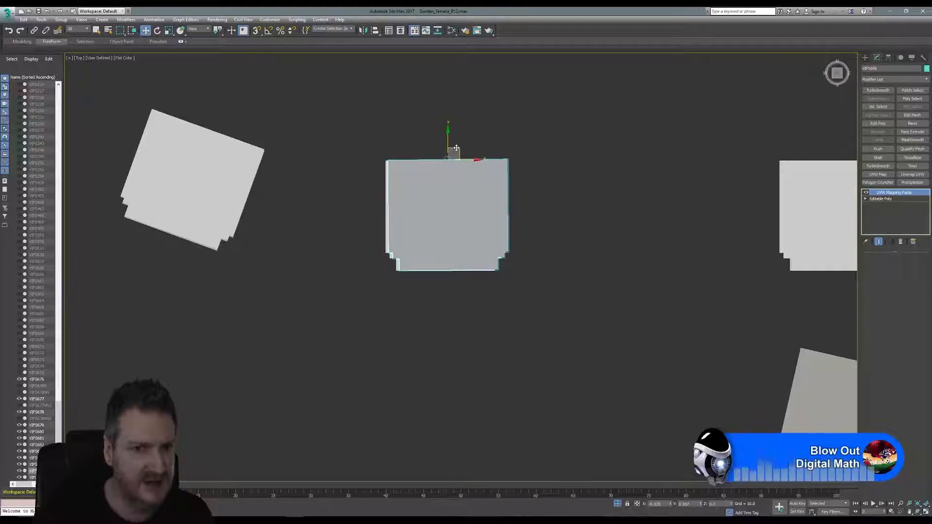
Rotate the twelfth copy upright and move it on top of the last upright counterpart.
{"action": "middle_click_drag", "start_coordinate": [620, 277], "coordinate": [380, 209]}
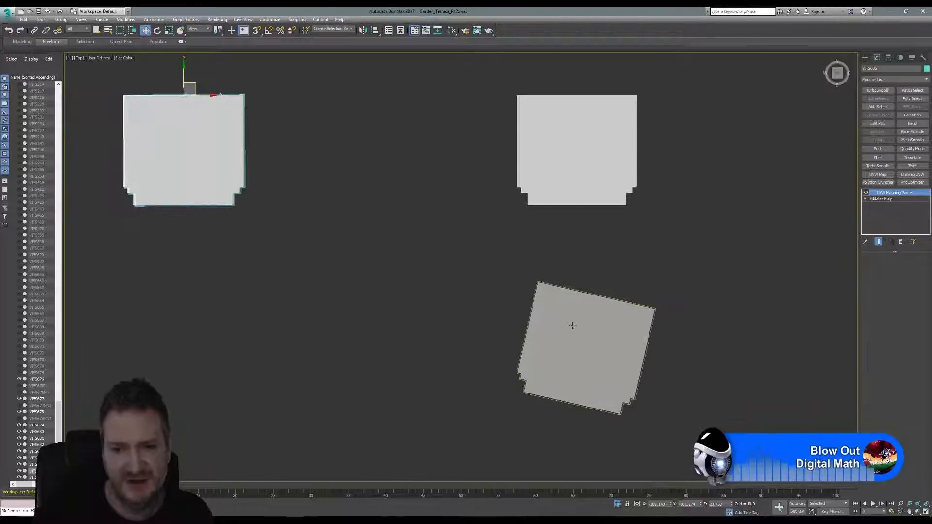
{"action": "left_click", "coordinate": [574, 322]}
{"action": "left_click", "coordinate": [157, 31]}
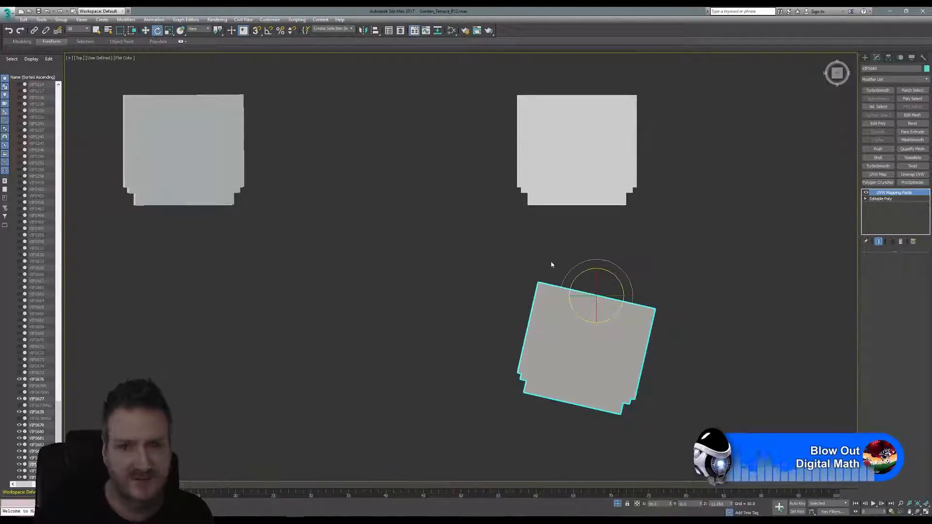
{"action": "middle_click_drag", "start_coordinate": [551, 263], "coordinate": [446, 233]}
{"action": "left_click_drag", "start_coordinate": [488, 247], "coordinate": [477, 256]}
{"action": "left_click", "coordinate": [145, 30]}
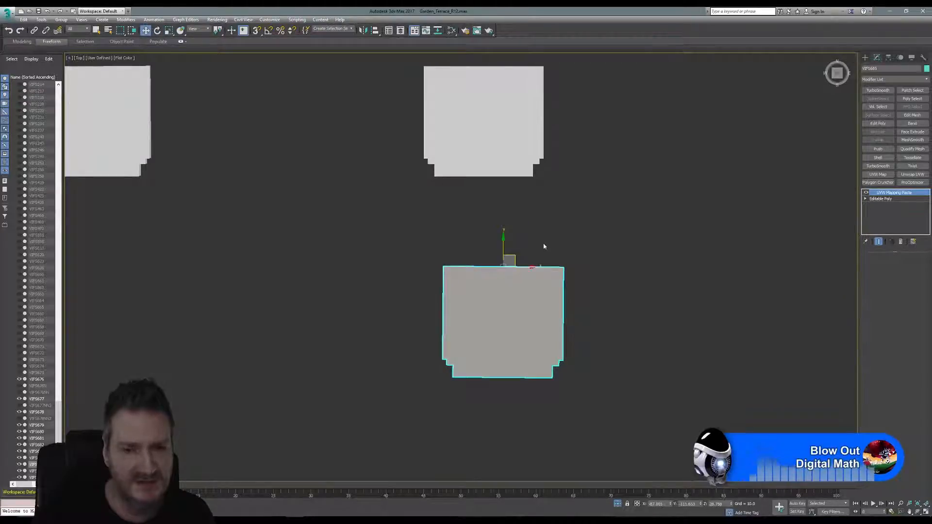
{"action": "middle_click_drag", "start_coordinate": [543, 242], "coordinate": [518, 258]}
{"action": "left_click_drag", "start_coordinate": [490, 273], "coordinate": [472, 75]}
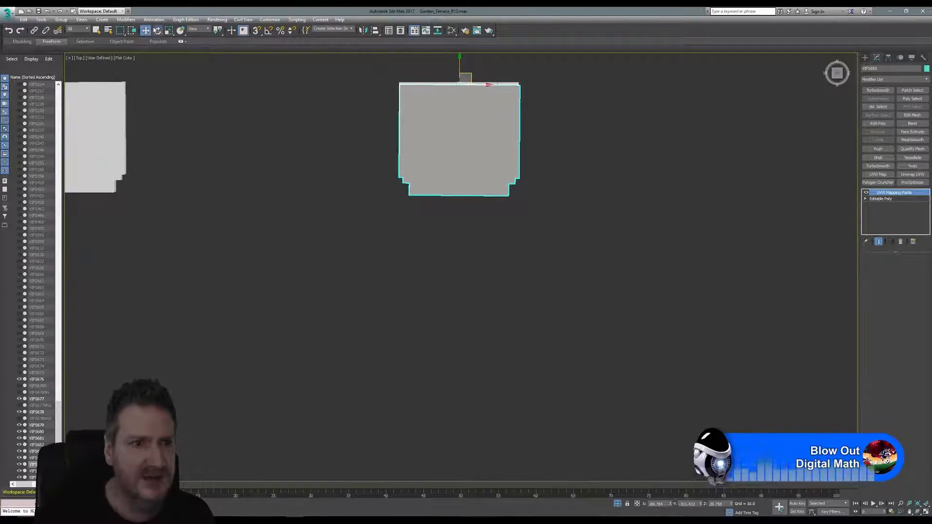
Fine-tune the twelfth copy's rotation and nudge it until its edges coincide with its counterpart.
{"action": "key", "text": "e"}
{"action": "middle_click_drag", "start_coordinate": [522, 148], "coordinate": [461, 216]}
{"action": "left_click_drag", "start_coordinate": [364, 139], "coordinate": [377, 135]}
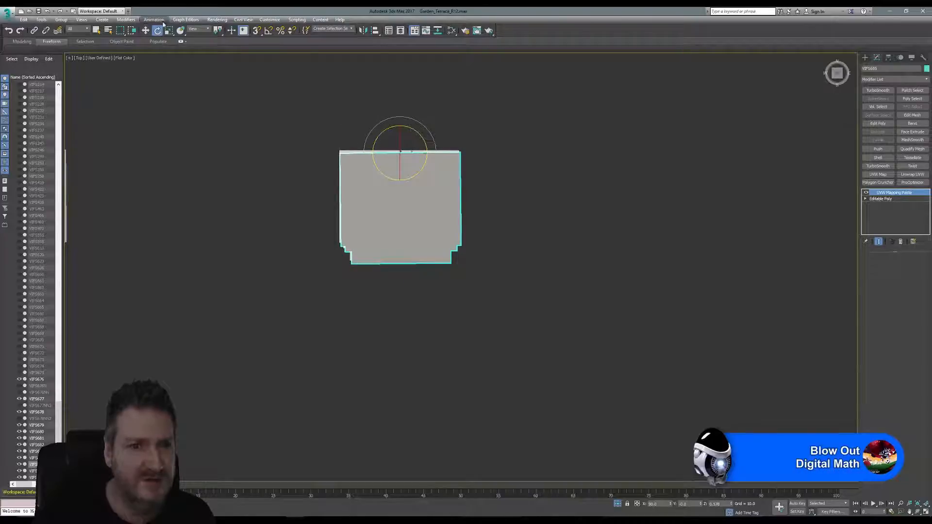
{"action": "left_click", "coordinate": [147, 31]}
{"action": "left_click_drag", "start_coordinate": [414, 143], "coordinate": [413, 141]}
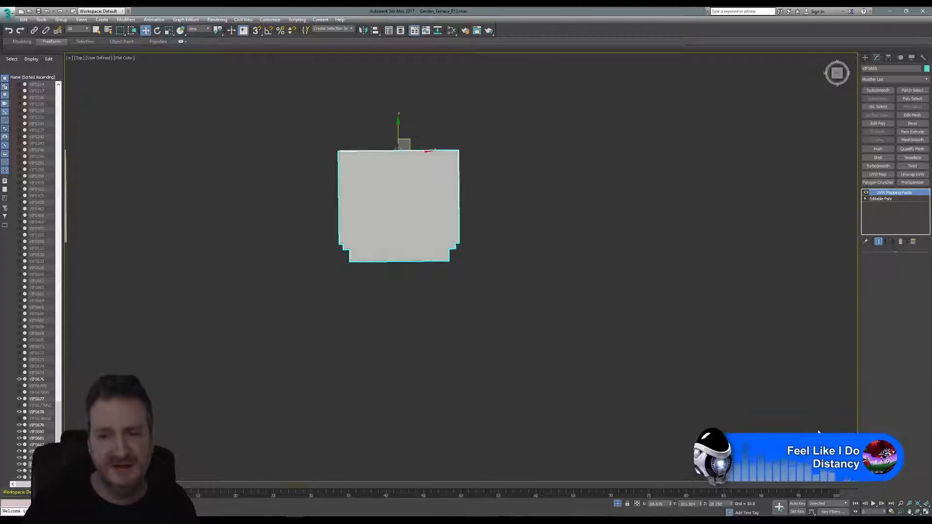
End the isolation to show the whole terrace scene and frame the outer wall's brackets in a maximized Perspective view.
{"action": "left_click", "coordinate": [926, 513]}
{"action": "middle_click_drag", "start_coordinate": [398, 236], "coordinate": [451, 310]}
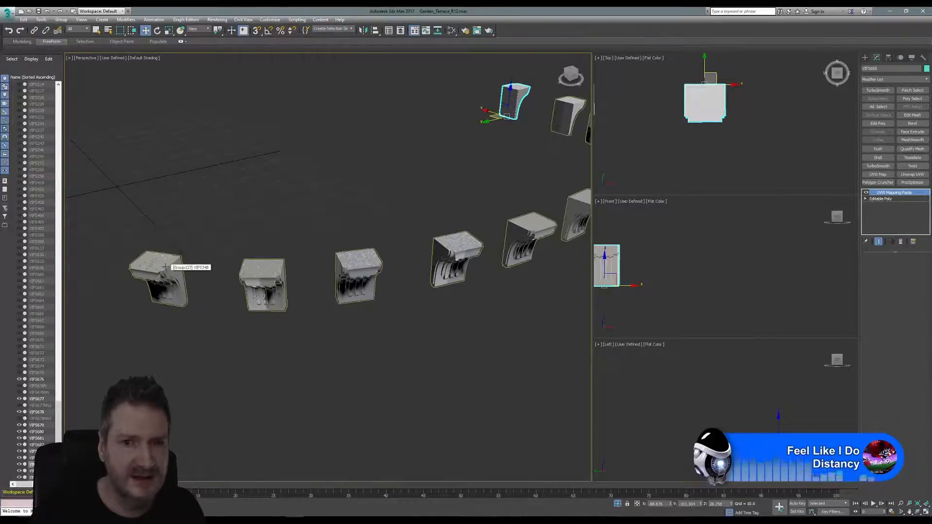
{"action": "left_click", "coordinate": [166, 266]}
{"action": "scroll", "coordinate": [337, 234], "scroll_direction": "down", "scroll_amount": 6}
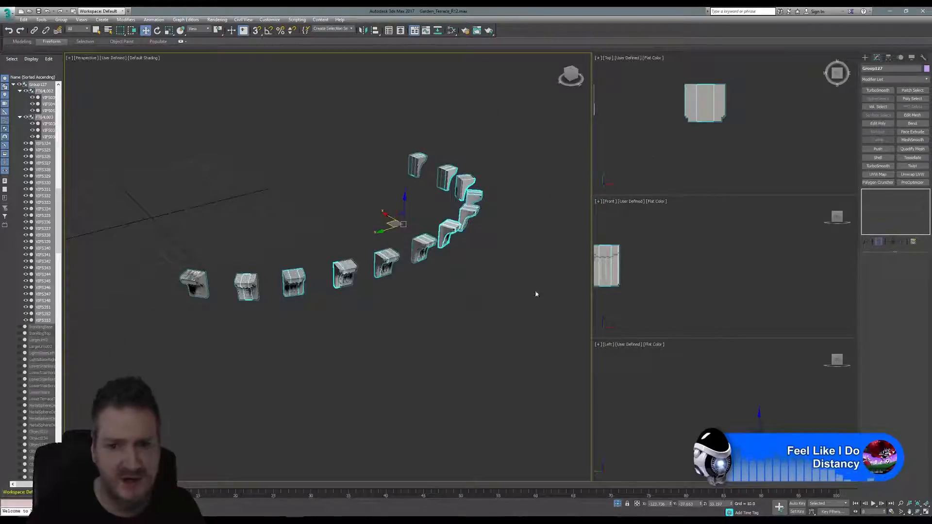
{"action": "left_click", "coordinate": [516, 308]}
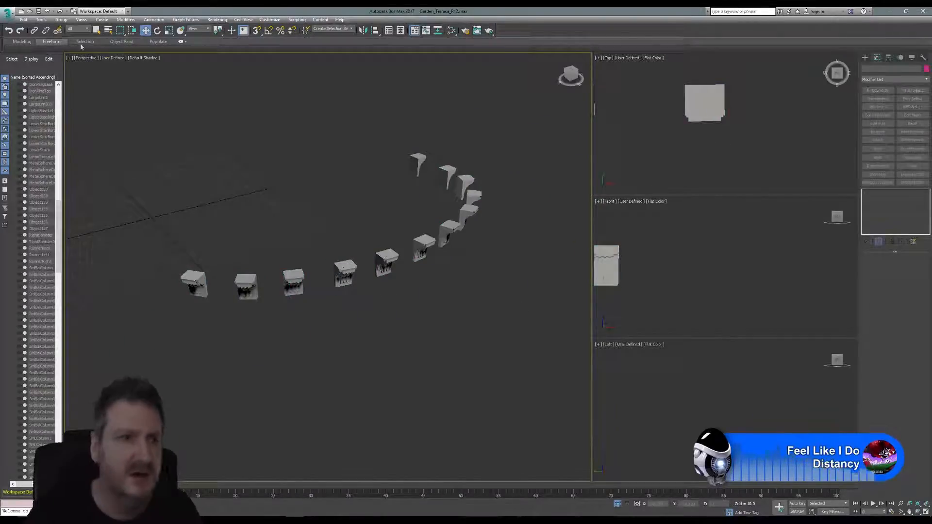
{"action": "left_click", "coordinate": [41, 20]}
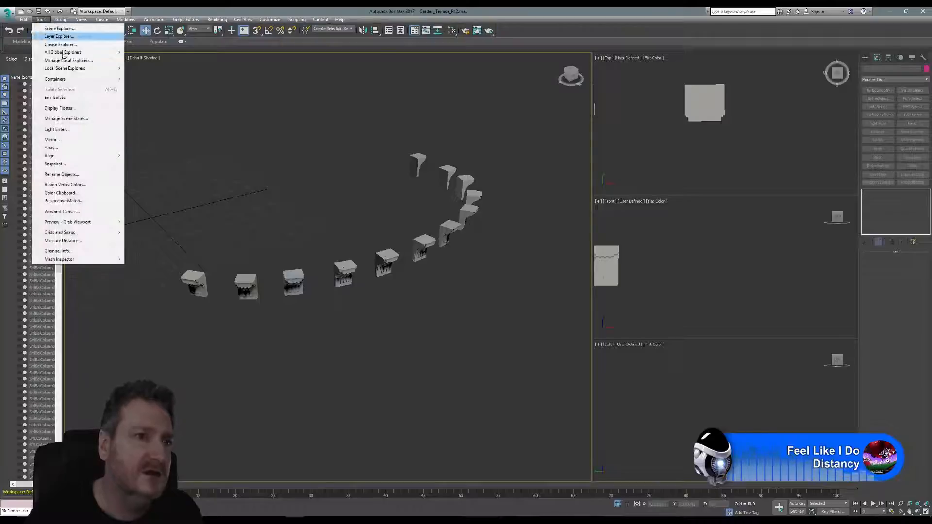
{"action": "left_click", "coordinate": [54, 100]}
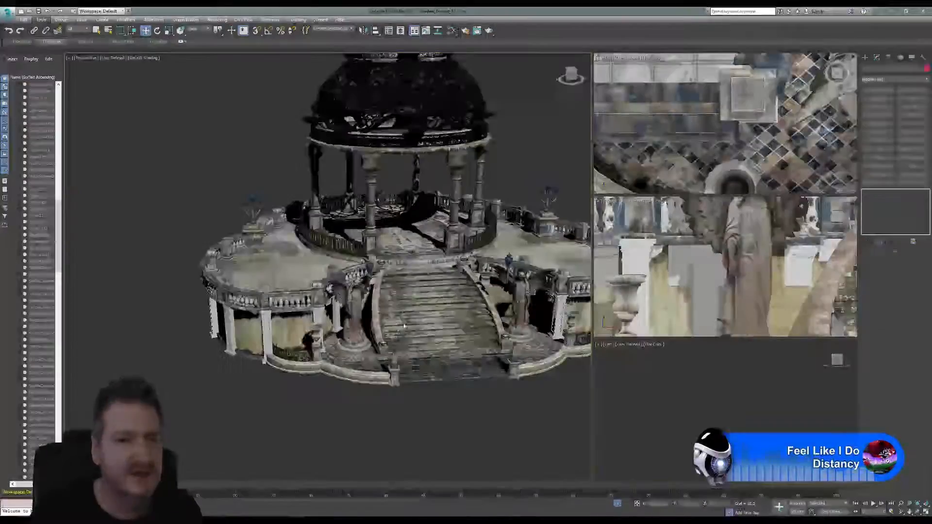
{"action": "left_click", "coordinate": [925, 512]}
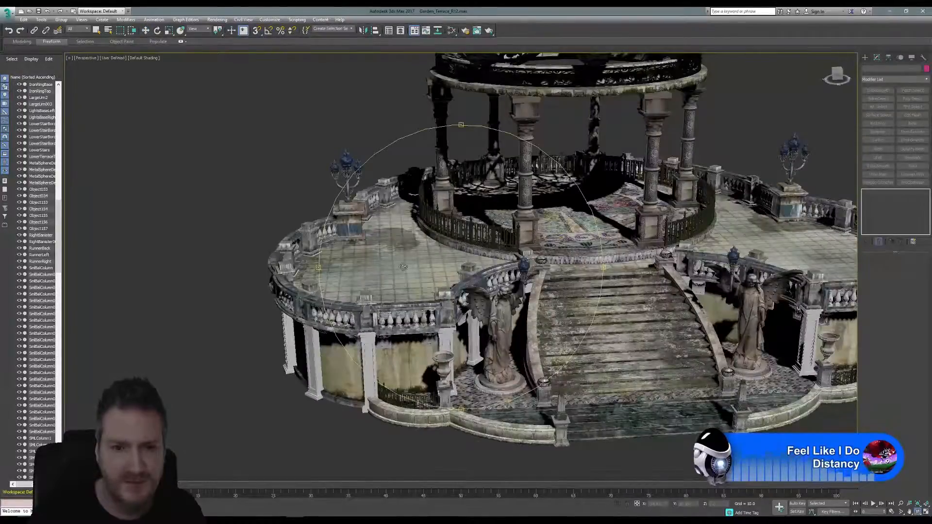
{"action": "left_click_drag", "start_coordinate": [403, 266], "coordinate": [420, 200]}
{"action": "scroll", "coordinate": [311, 315], "scroll_direction": "up", "scroll_amount": 3}
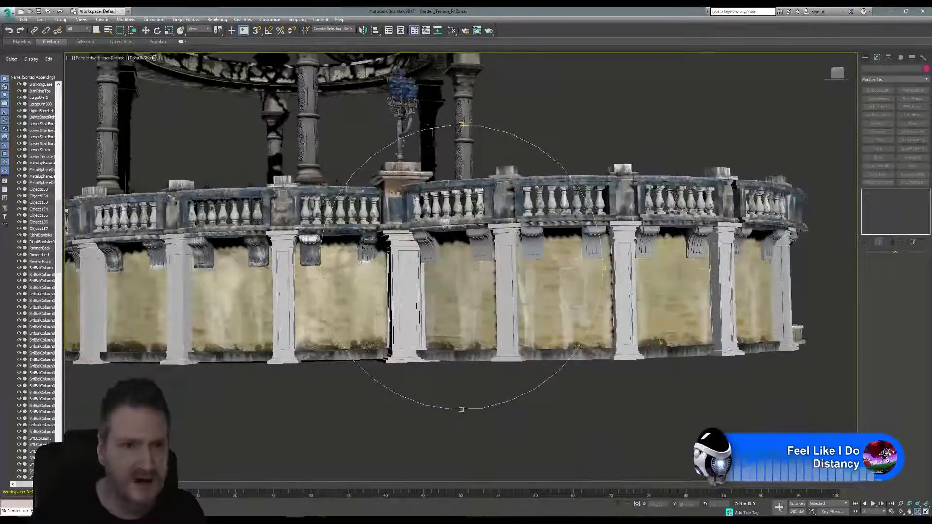
Assign the Standard material fed by the Map #76 bitmap to the first untextured bracket beside the wide corner pillar.
{"action": "left_click", "coordinate": [451, 31]}
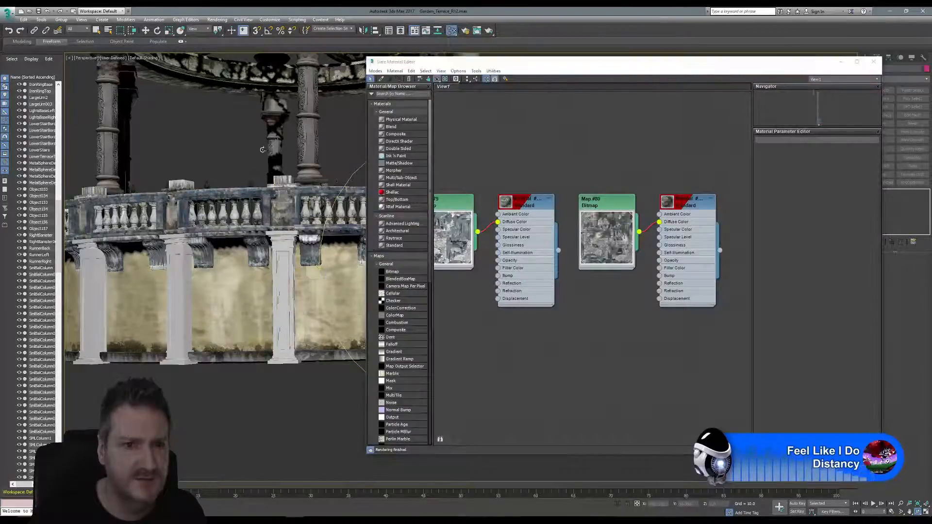
{"action": "middle_click_drag", "start_coordinate": [262, 150], "coordinate": [128, 162], "text": "alt"}
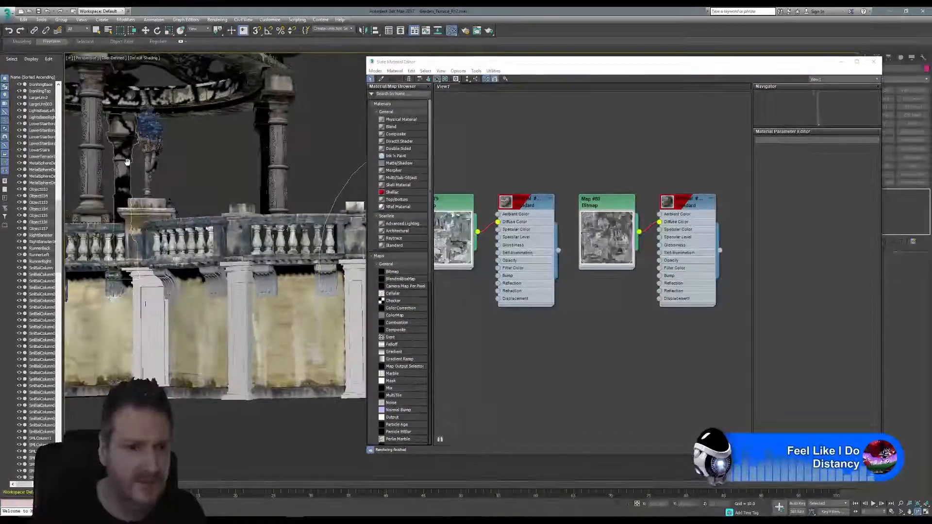
{"action": "left_click", "coordinate": [97, 30]}
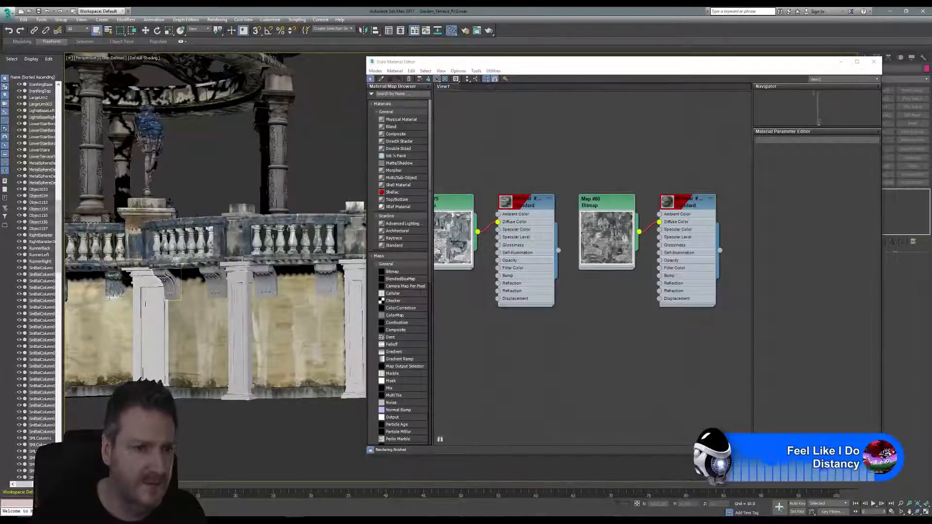
{"action": "left_click", "coordinate": [166, 281]}
{"action": "middle_click_drag", "start_coordinate": [484, 219], "coordinate": [664, 211]}
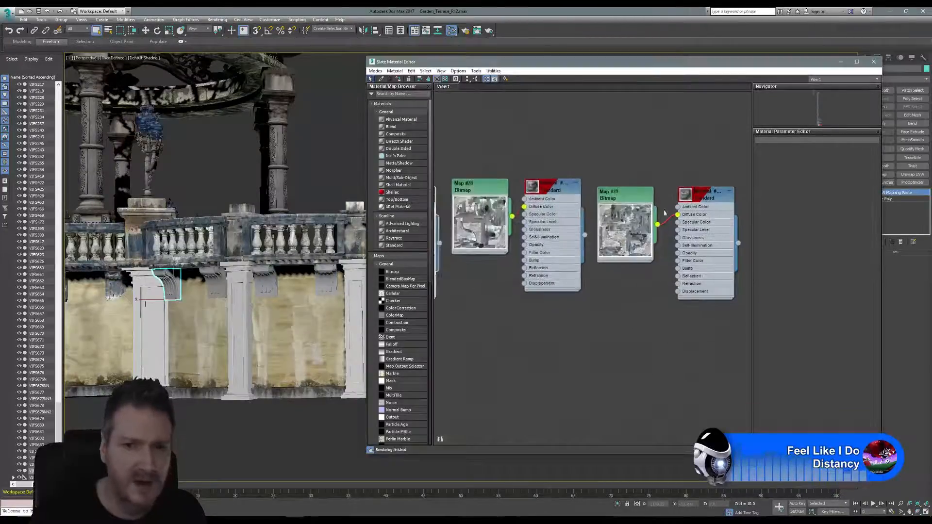
{"action": "scroll", "coordinate": [600, 277], "scroll_direction": "down", "scroll_amount": 2}
{"action": "middle_click_drag", "start_coordinate": [575, 267], "coordinate": [761, 265]}
{"action": "middle_click_drag", "start_coordinate": [480, 241], "coordinate": [510, 237]}
{"action": "right_click", "coordinate": [529, 204]}
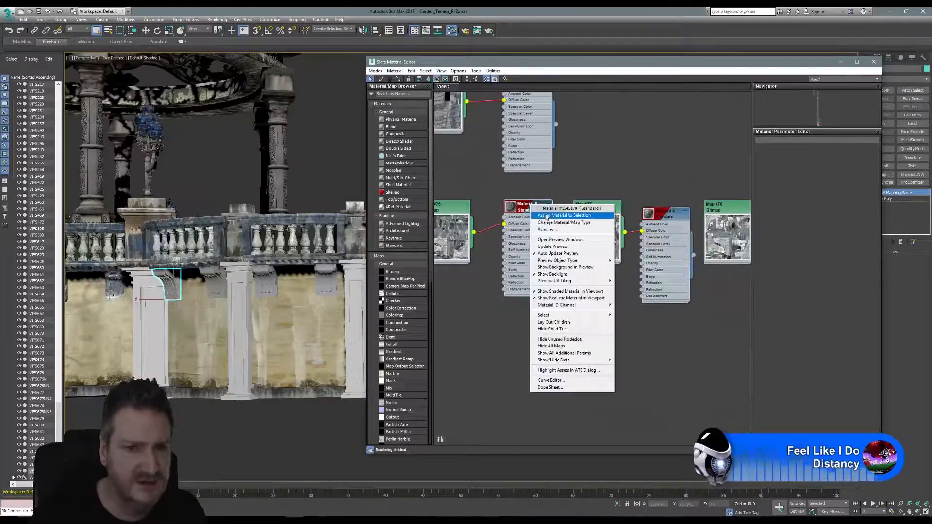
{"action": "left_click", "coordinate": [545, 218]}
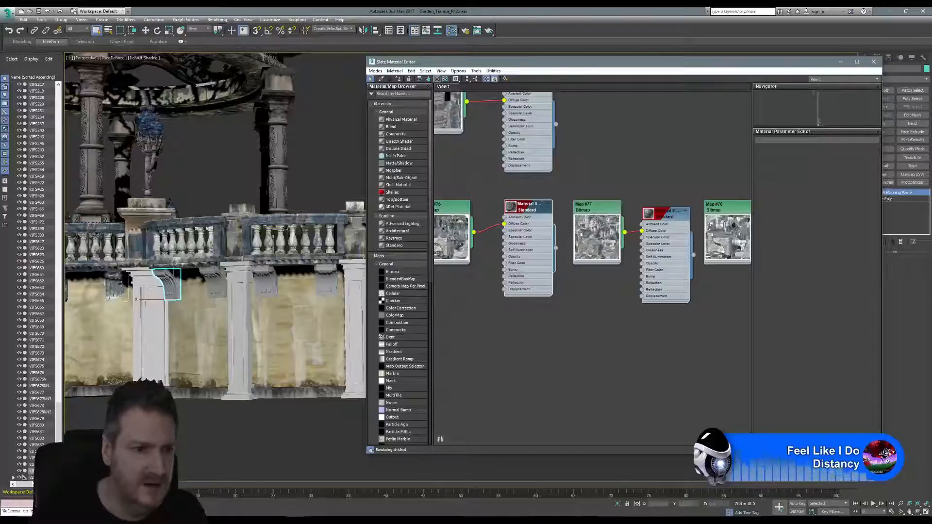
Copy the 1:map channel of the textured bracket beside the corner pillar with the Channel Info utility.
{"action": "left_click", "coordinate": [116, 284]}
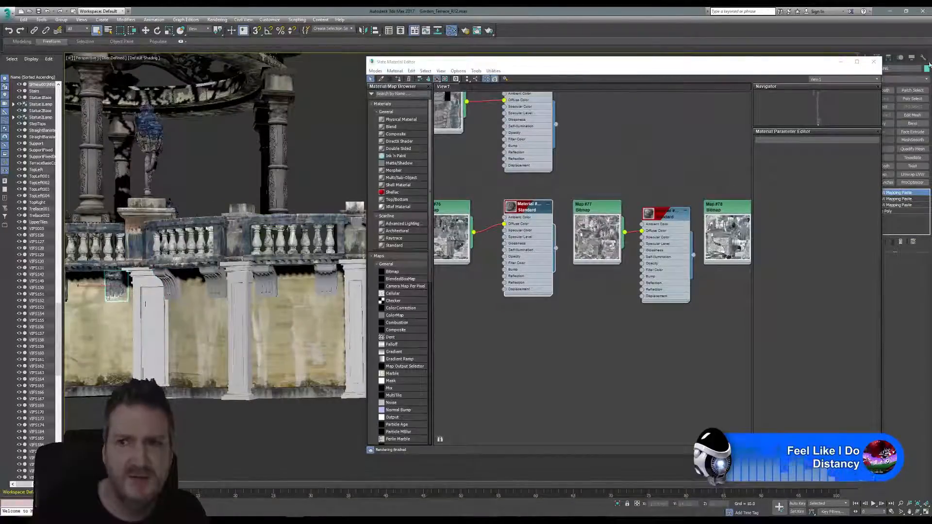
{"action": "left_click", "coordinate": [873, 61]}
{"action": "left_click", "coordinate": [923, 57]}
{"action": "left_click", "coordinate": [893, 205]}
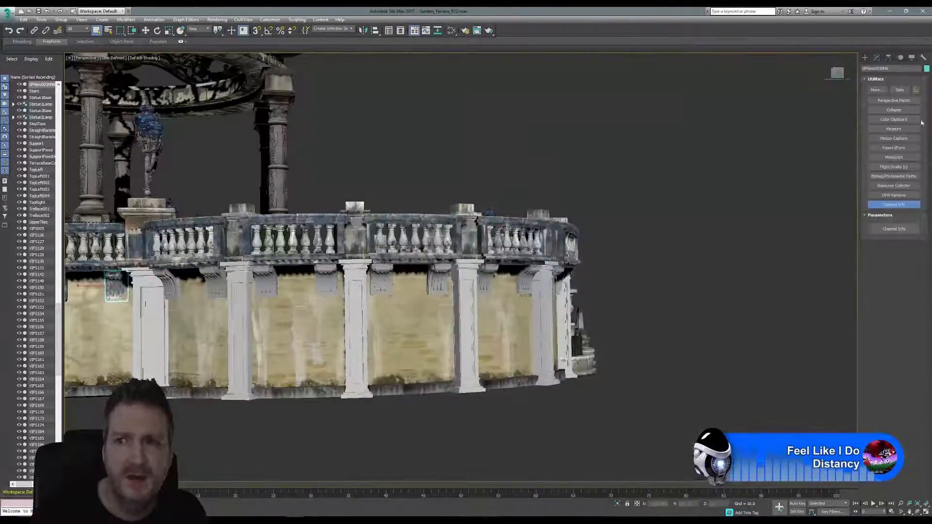
{"action": "left_click", "coordinate": [894, 229]}
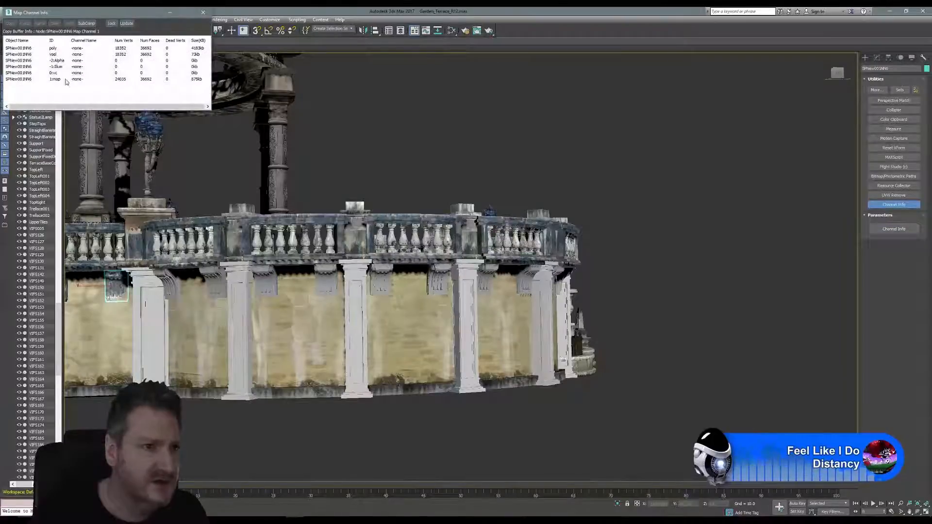
{"action": "right_click", "coordinate": [61, 82]}
{"action": "left_click", "coordinate": [75, 84]}
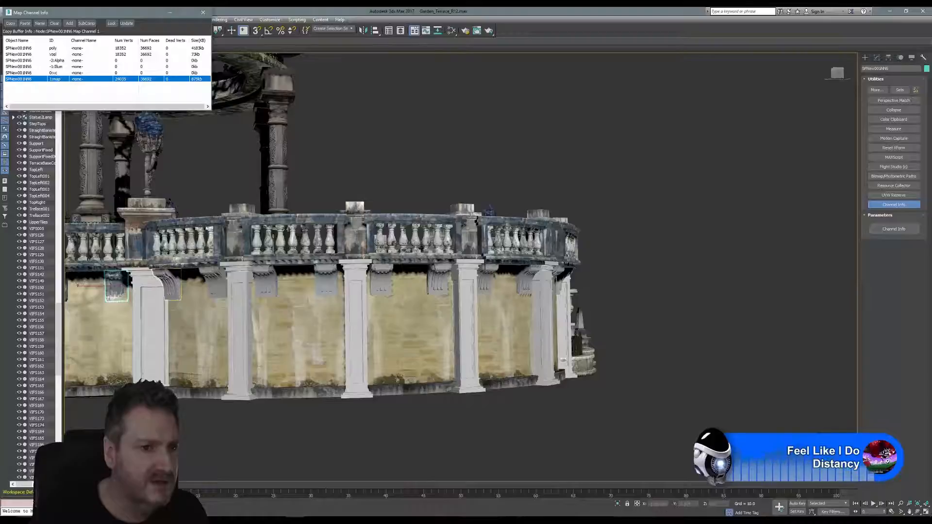
Paste the copied mapping into the 1:map channel of the first untextured bracket past the corner pillar.
{"action": "left_click", "coordinate": [167, 285]}
{"action": "right_click", "coordinate": [65, 81]}
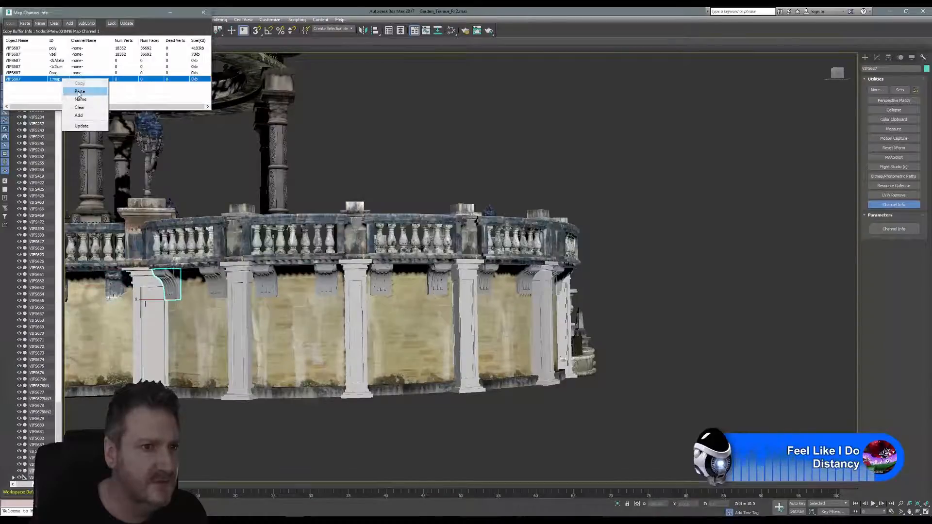
{"action": "left_click", "coordinate": [77, 92]}
{"action": "left_click", "coordinate": [88, 38]}
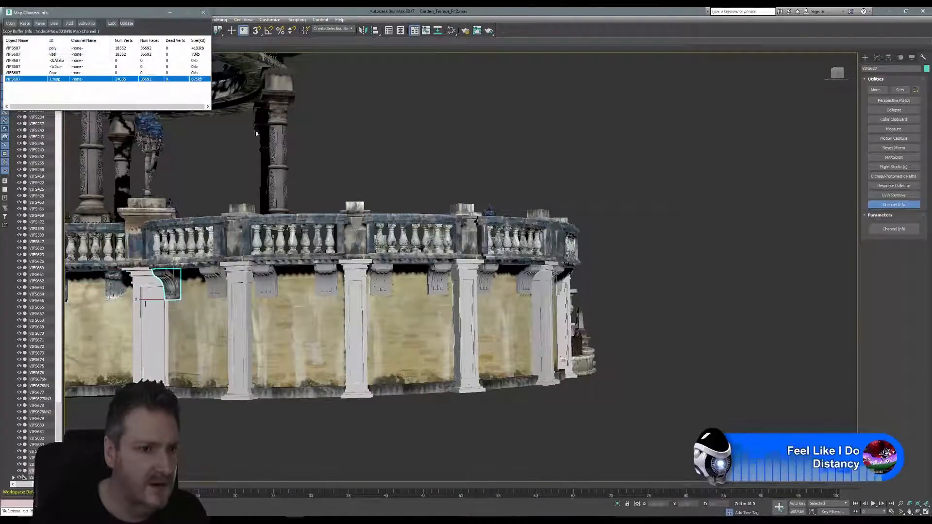
Paste the same mapping into the 1:map channel of the second bracket along the curved wall.
{"action": "left_click", "coordinate": [218, 277]}
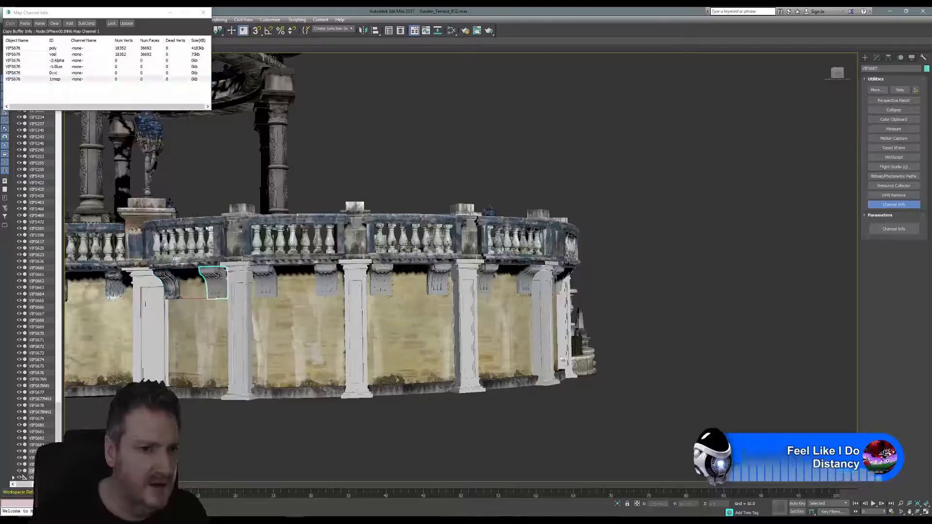
{"action": "right_click", "coordinate": [62, 81]}
{"action": "left_click", "coordinate": [78, 92]}
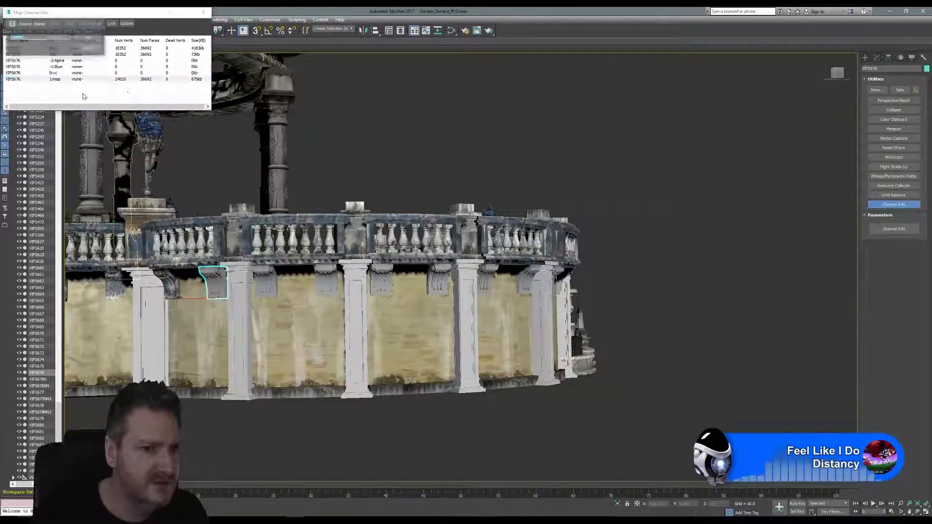
{"action": "left_click", "coordinate": [87, 38]}
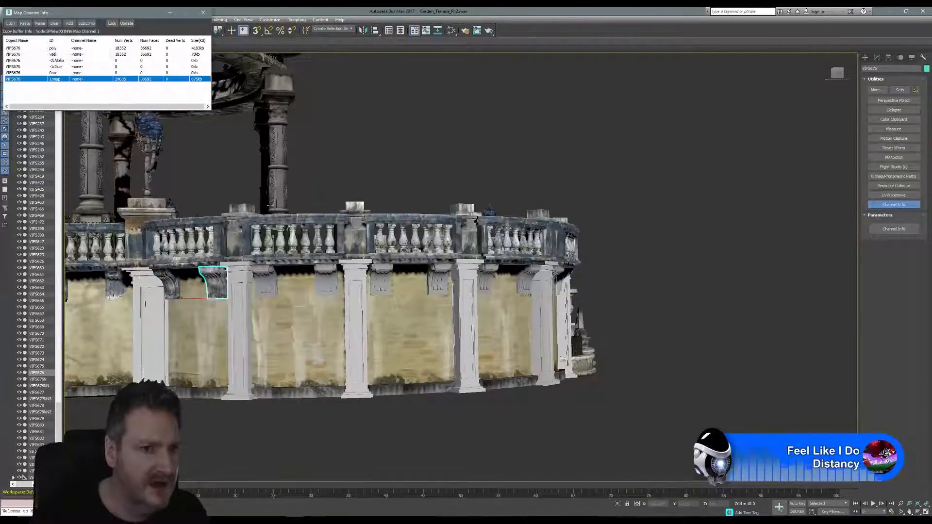
Paste the copied mapping into the 1:map channel of the third and fourth brackets along the curved wall.
{"action": "left_click", "coordinate": [264, 282]}
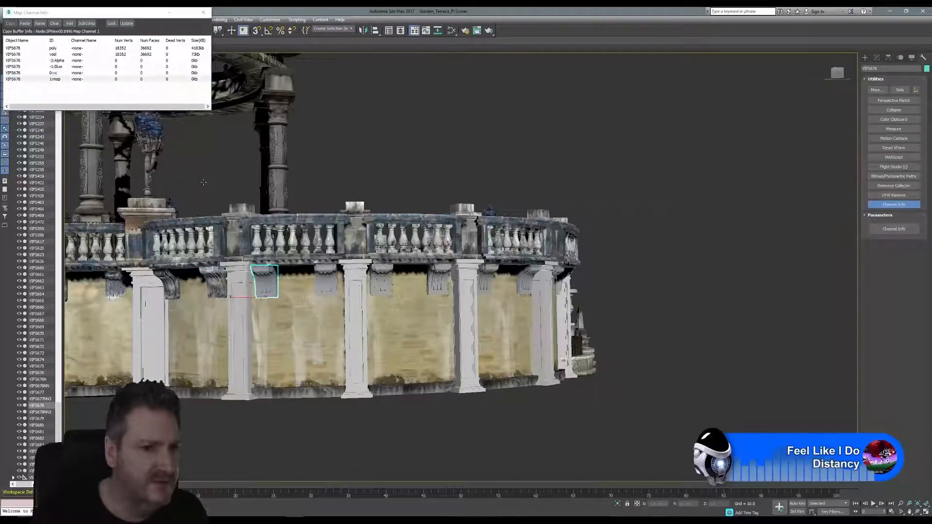
{"action": "left_click", "coordinate": [67, 80]}
{"action": "right_click", "coordinate": [67, 80]}
{"action": "left_click", "coordinate": [80, 92]}
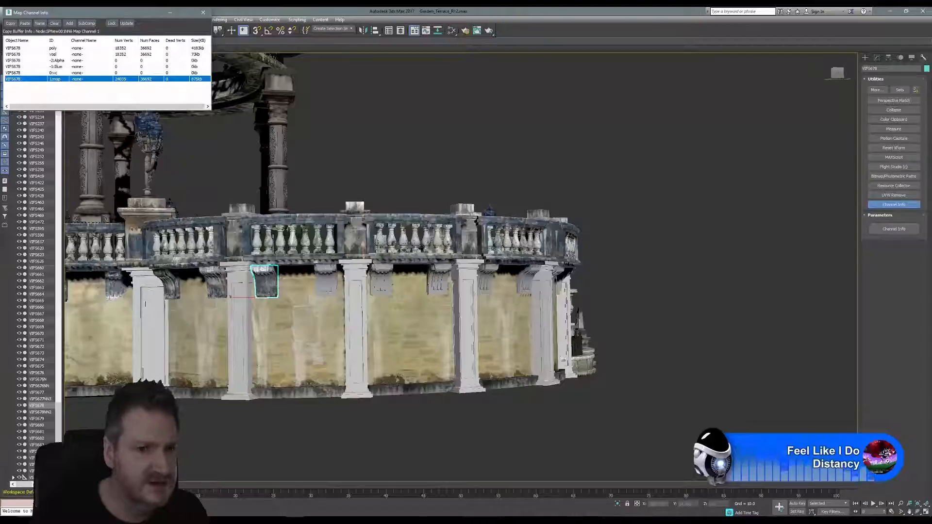
{"action": "left_click", "coordinate": [325, 281]}
{"action": "left_click", "coordinate": [58, 81]}
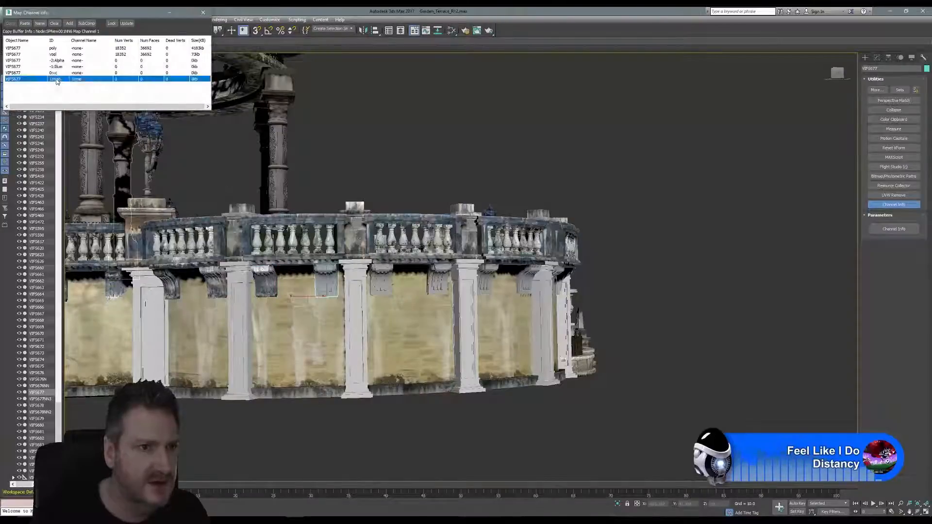
{"action": "right_click", "coordinate": [58, 81]}
{"action": "left_click", "coordinate": [74, 92]}
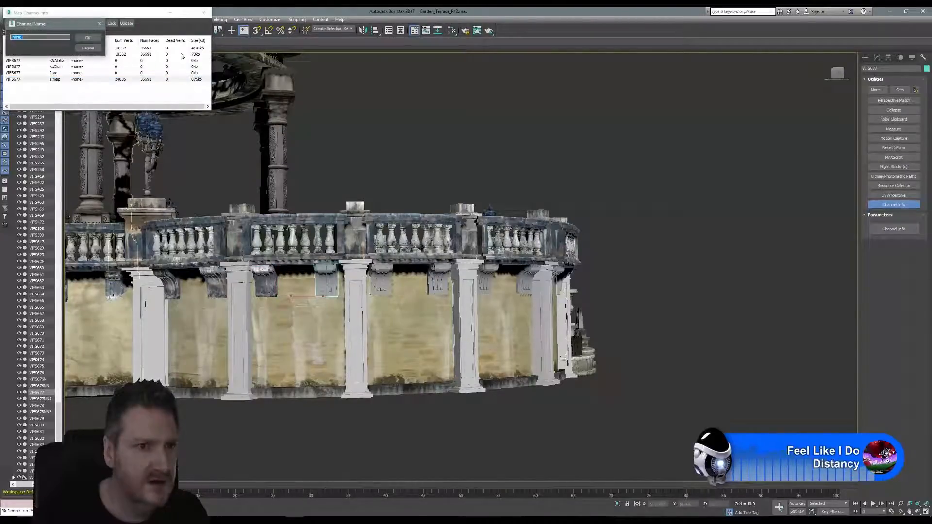
{"action": "left_click", "coordinate": [88, 37]}
Paste the same mapping into the 1:map channel of the fifth and sixth brackets, in the next bay of the curved wall.
{"action": "left_click", "coordinate": [382, 271]}
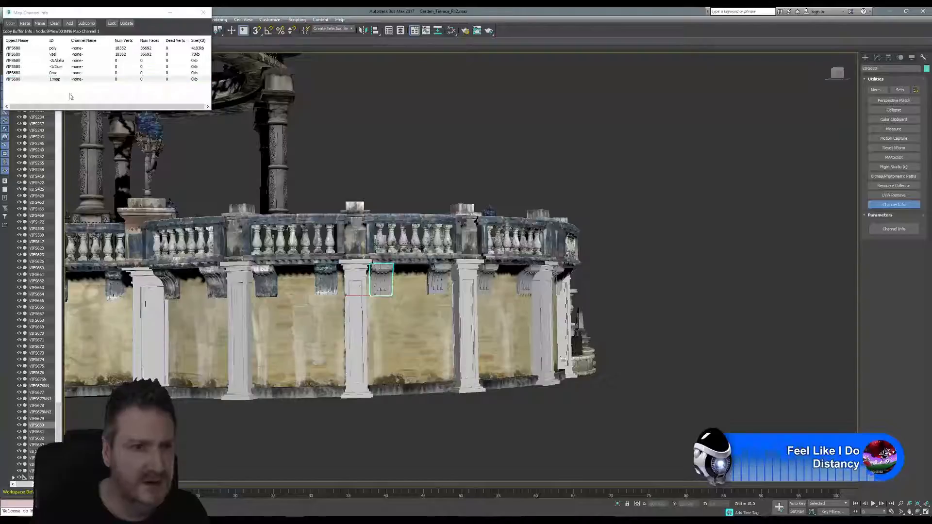
{"action": "left_click", "coordinate": [56, 78]}
{"action": "right_click", "coordinate": [57, 79]}
{"action": "left_click", "coordinate": [74, 91]}
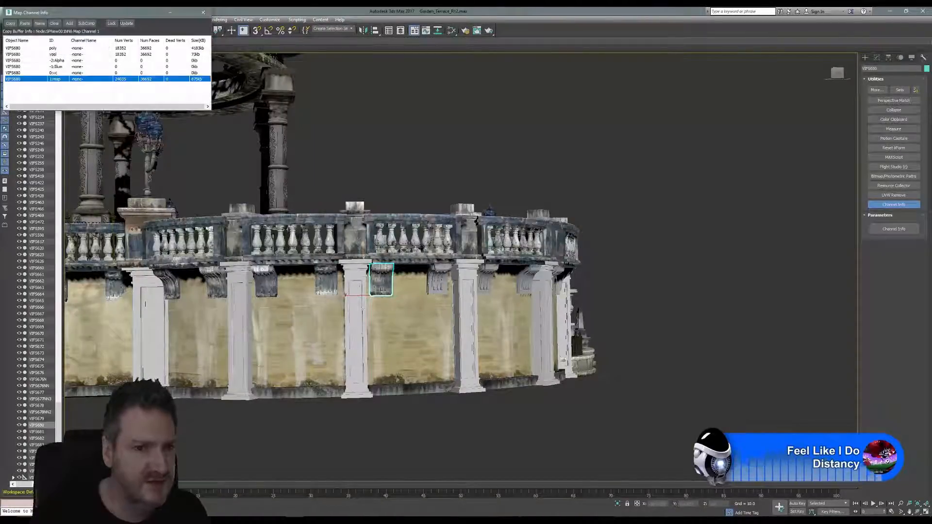
{"action": "middle_click_drag", "start_coordinate": [377, 191], "coordinate": [323, 191]}
{"action": "scroll", "coordinate": [343, 236], "scroll_direction": "up", "scroll_amount": 3}
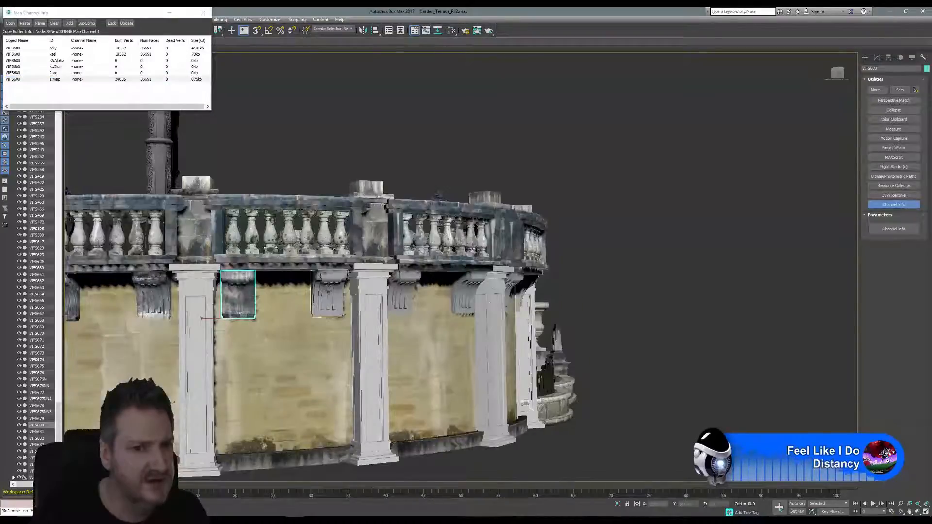
{"action": "left_click", "coordinate": [328, 297]}
{"action": "right_click", "coordinate": [66, 79]}
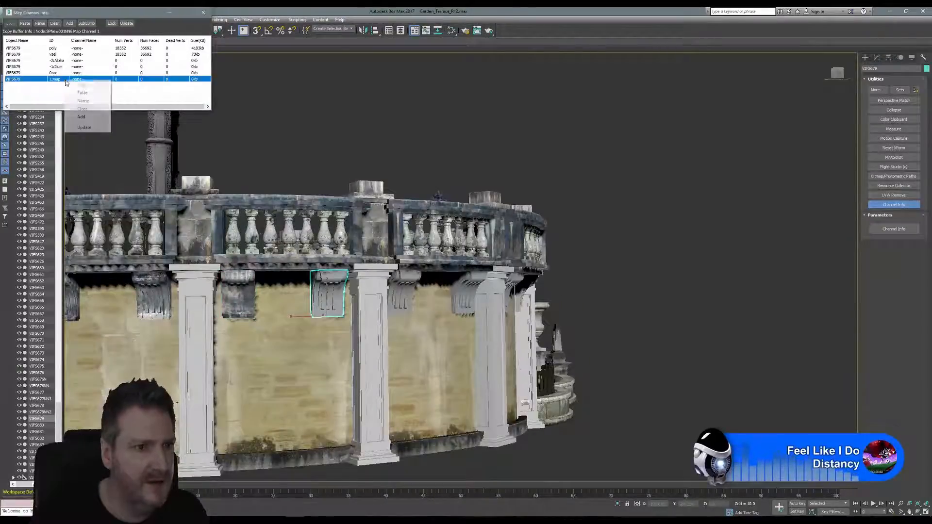
{"action": "left_click", "coordinate": [82, 92]}
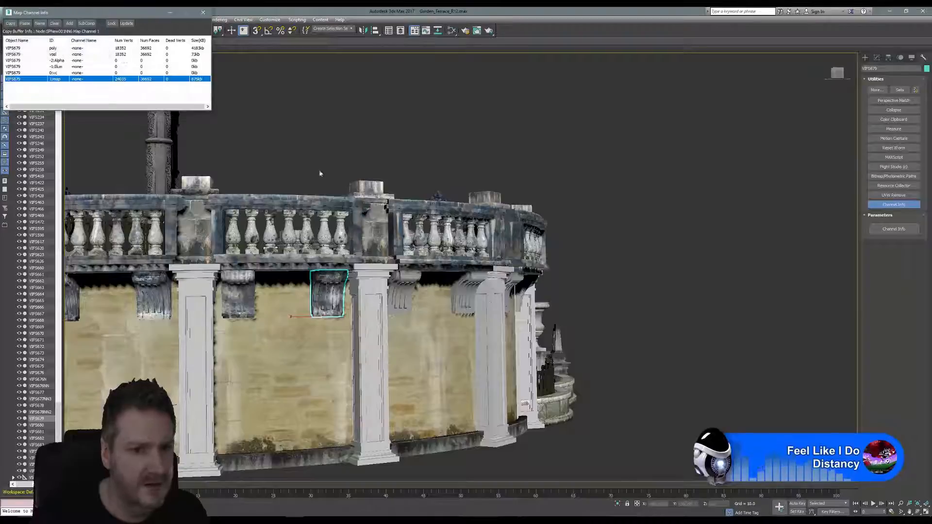
Paste the copied bracket mapping into the 1:map channel of the seventh and eighth brackets along the curved wall.
{"action": "scroll", "coordinate": [509, 307], "scroll_direction": "up", "scroll_amount": 3}
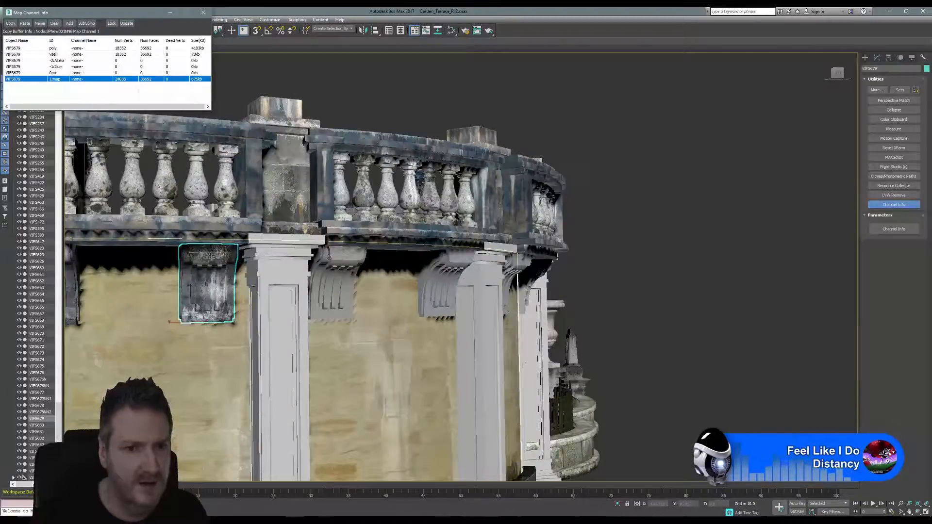
{"action": "left_click", "coordinate": [329, 257]}
{"action": "right_click", "coordinate": [63, 80]}
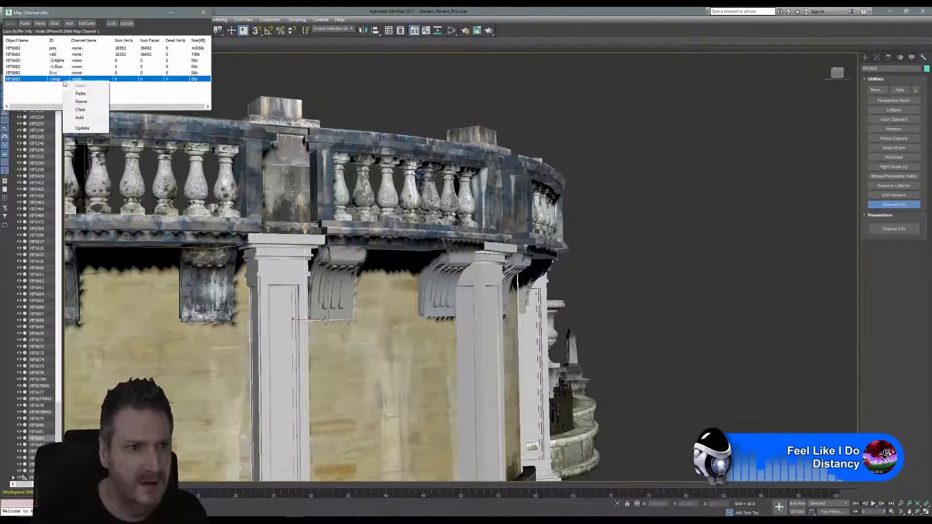
{"action": "left_click", "coordinate": [80, 91]}
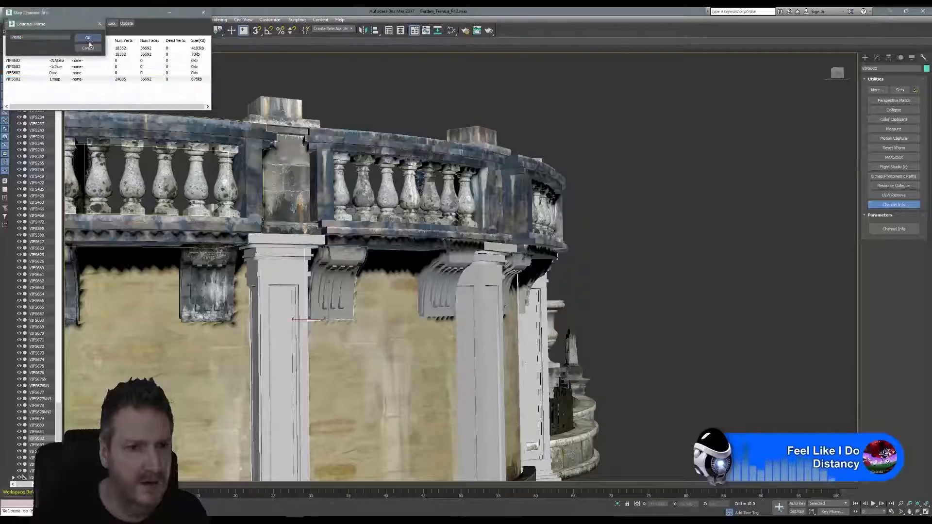
{"action": "left_click", "coordinate": [449, 264]}
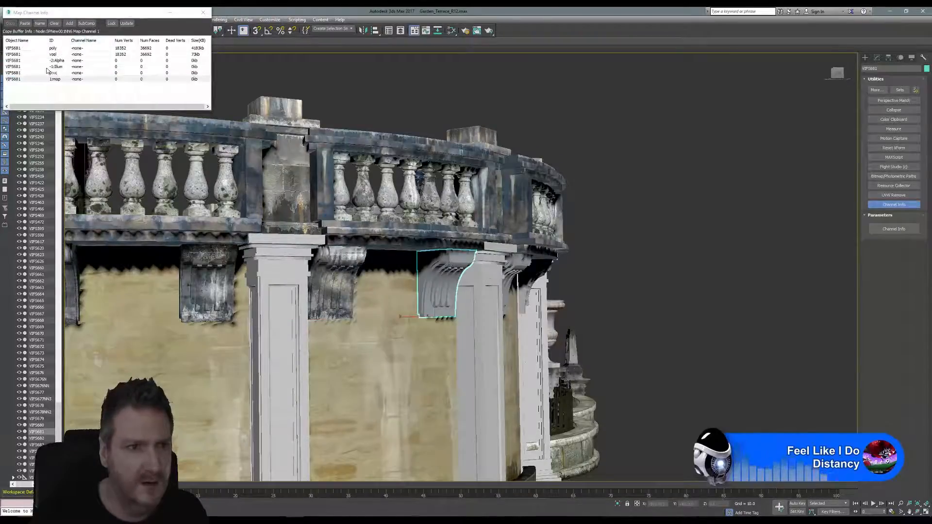
{"action": "right_click", "coordinate": [58, 80]}
{"action": "left_click", "coordinate": [80, 92]}
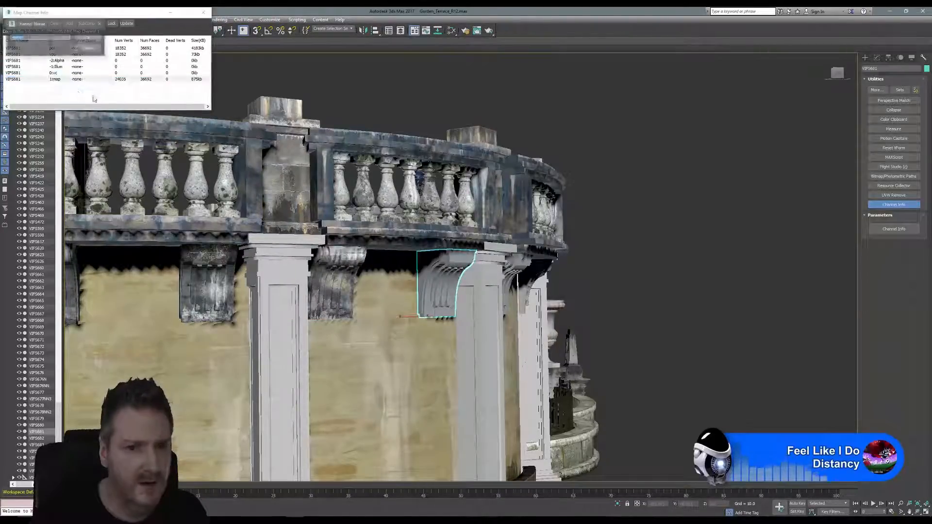
{"action": "left_click", "coordinate": [88, 39]}
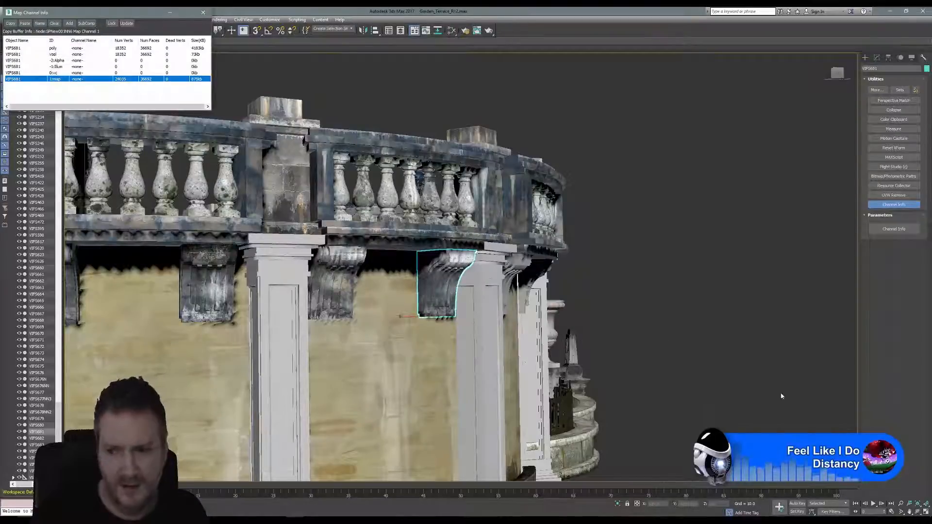
Paste the copied bracket mapping into the 1:map channel of the ninth and tenth brackets, further around the curved wall.
{"action": "left_click", "coordinate": [914, 513]}
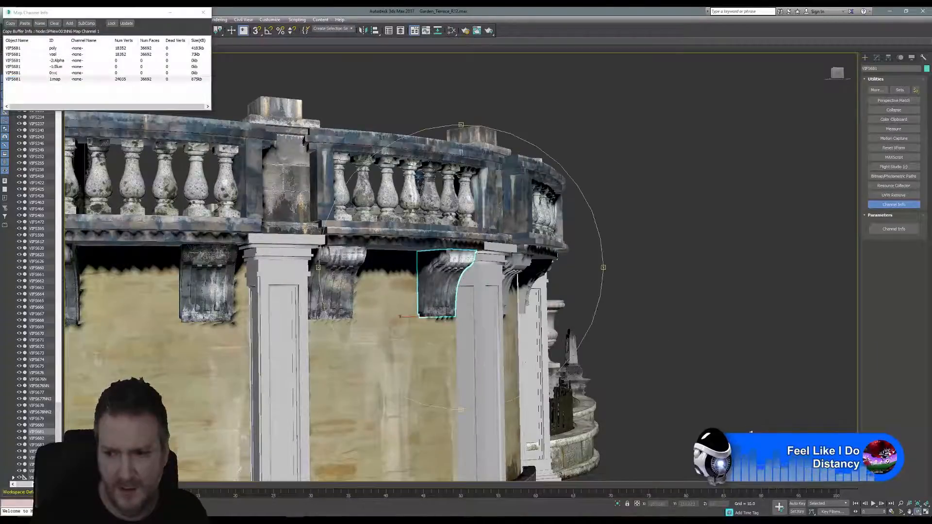
{"action": "left_click_drag", "start_coordinate": [518, 293], "coordinate": [484, 290]}
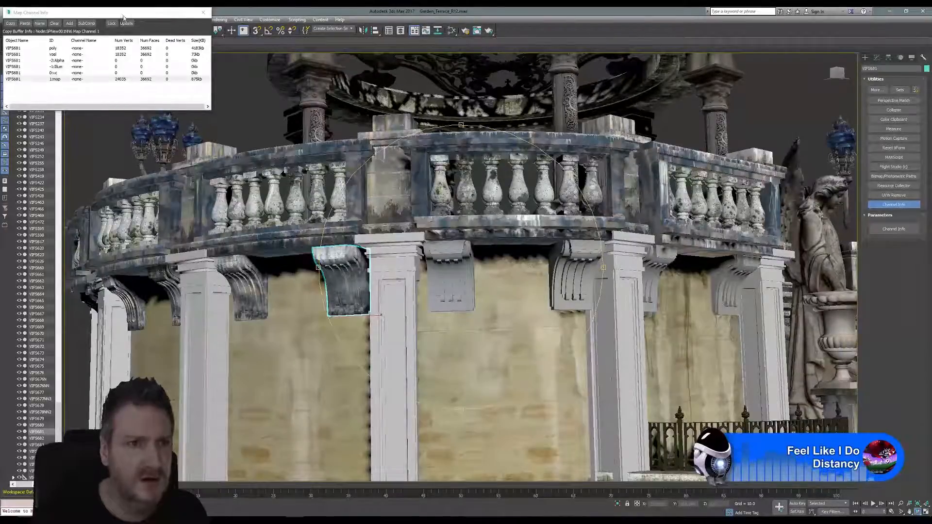
{"action": "left_click_drag", "start_coordinate": [124, 17], "coordinate": [87, 18]}
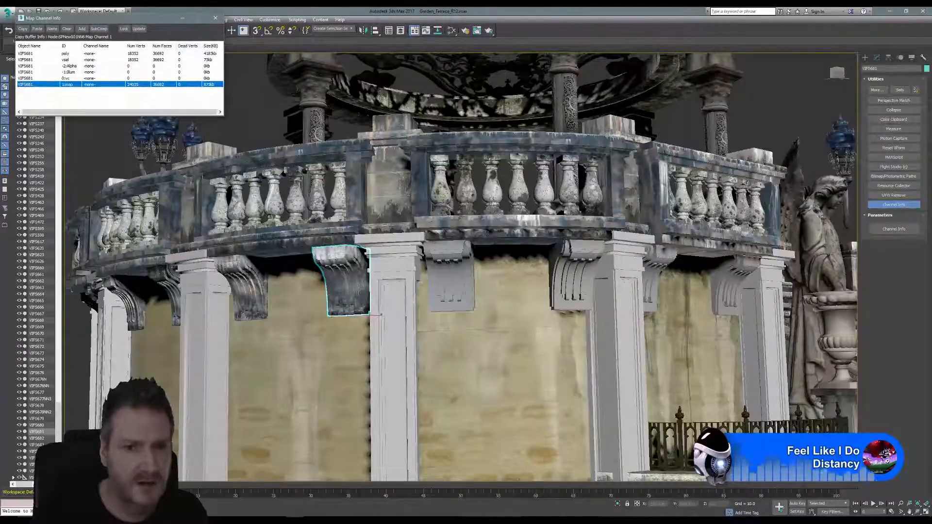
{"action": "left_click", "coordinate": [207, 146]}
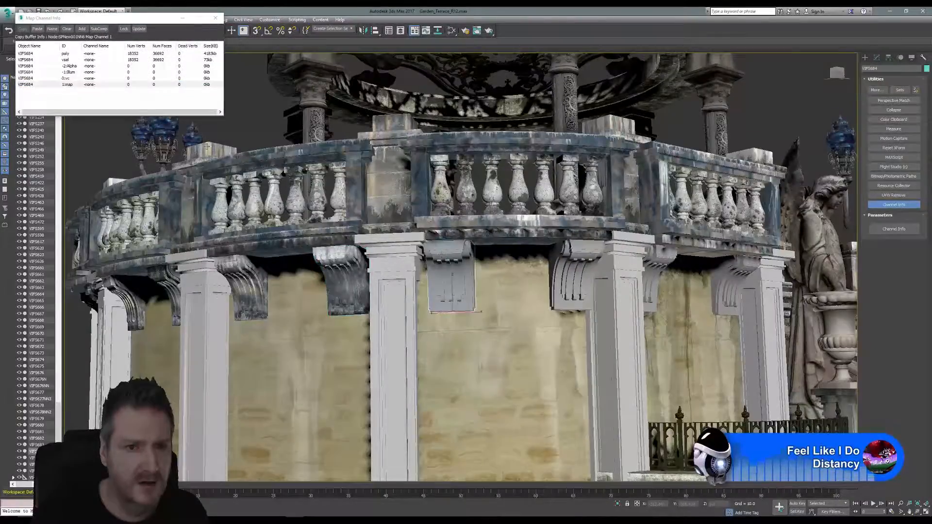
{"action": "right_click", "coordinate": [76, 89]}
{"action": "left_click", "coordinate": [96, 100]}
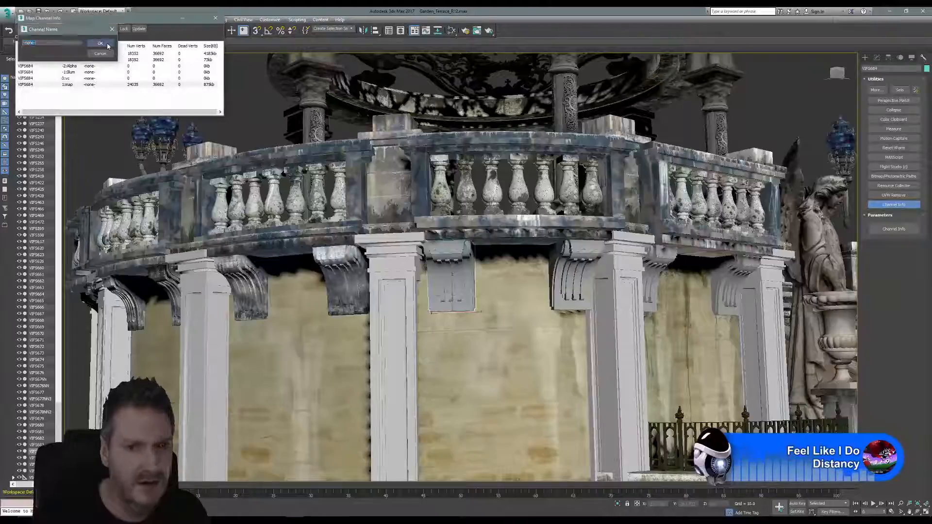
{"action": "left_click", "coordinate": [107, 45]}
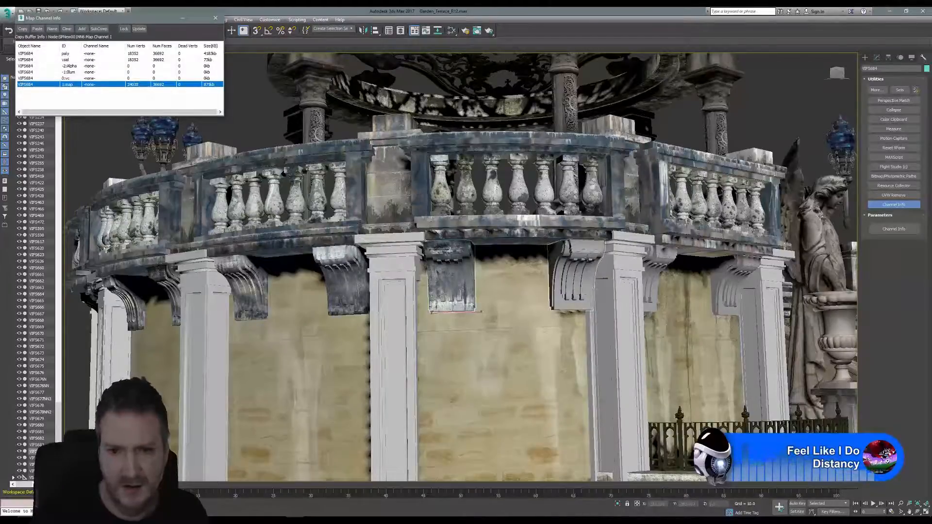
{"action": "left_click", "coordinate": [586, 256]}
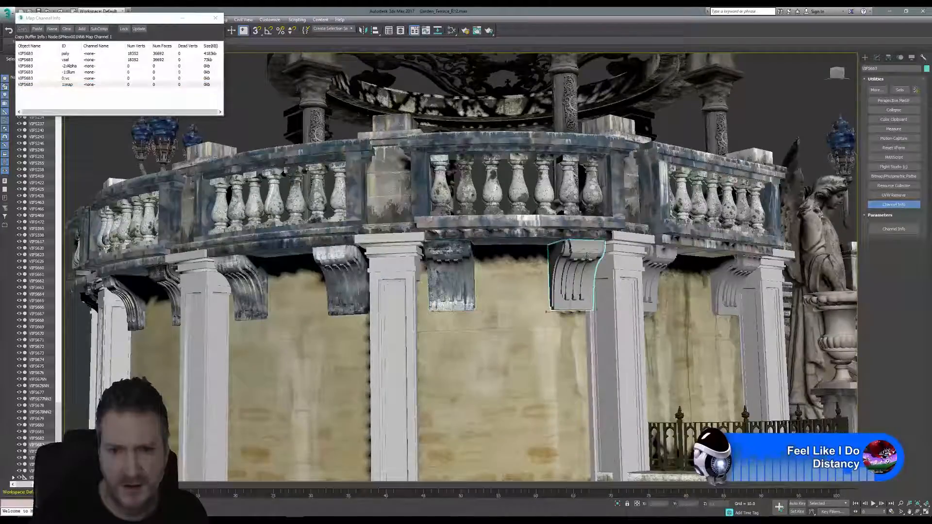
{"action": "right_click", "coordinate": [70, 86]}
{"action": "left_click", "coordinate": [91, 97]}
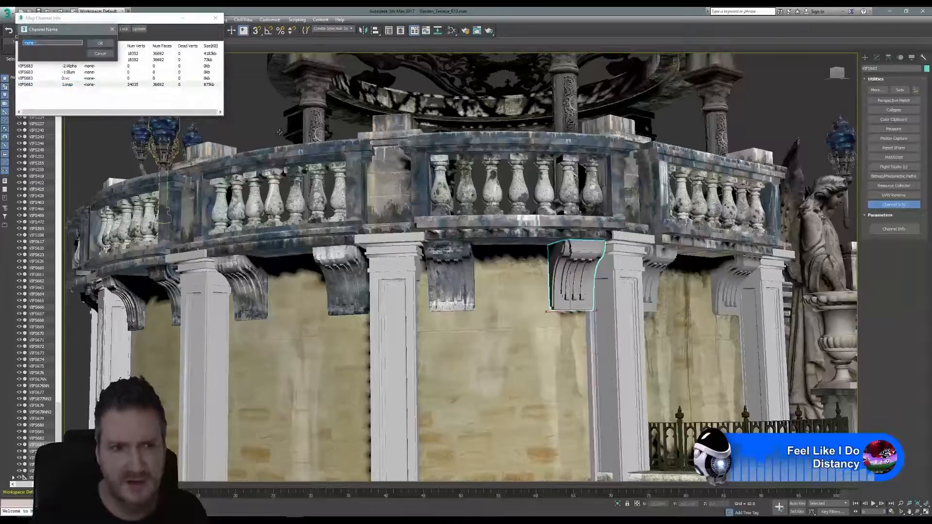
{"action": "left_click", "coordinate": [99, 45]}
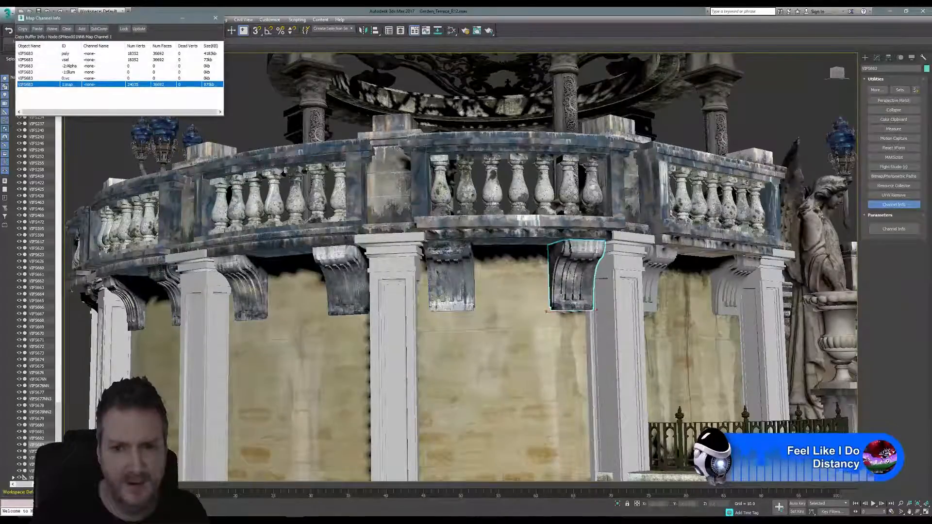
Paste the mapping into the 1:map channel of both brackets in the fenced bay near the urn, and close Map Channel Info.
{"action": "left_click", "coordinate": [650, 262]}
{"action": "right_click", "coordinate": [76, 85]}
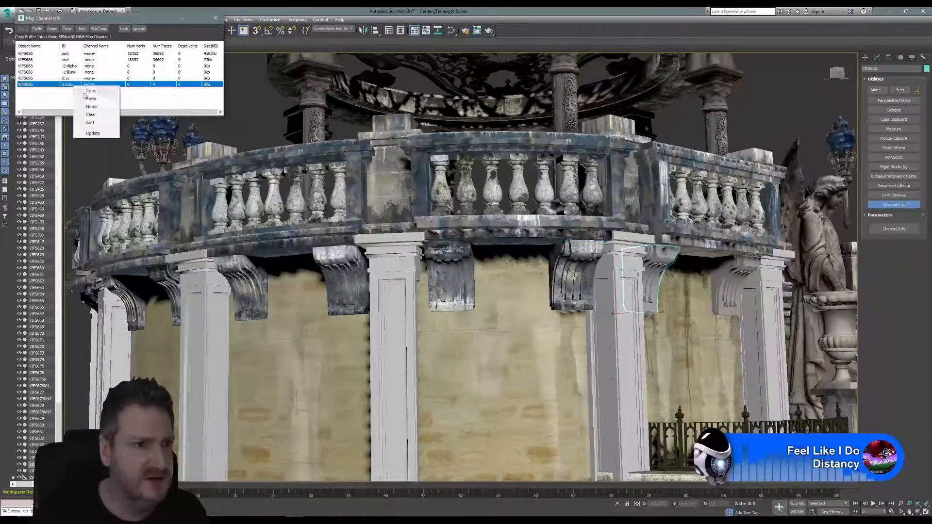
{"action": "left_click", "coordinate": [91, 98]}
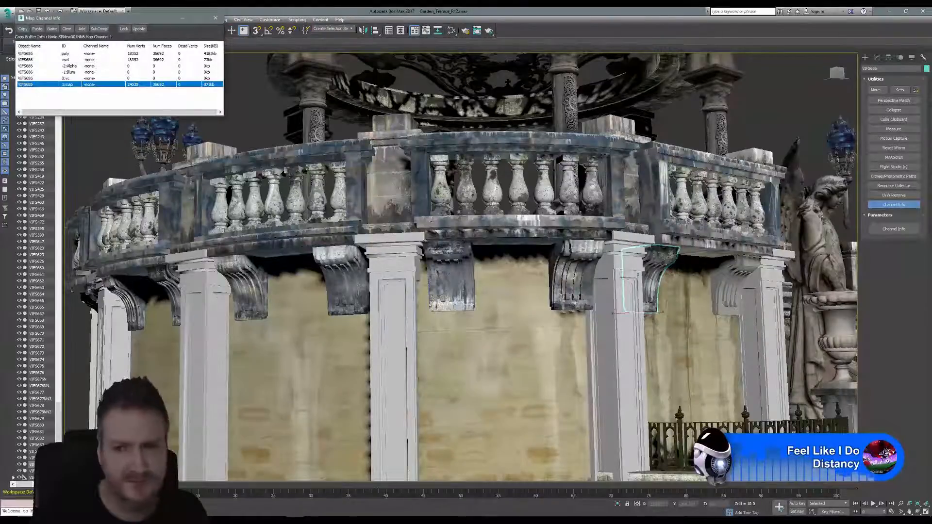
{"action": "left_click", "coordinate": [734, 286]}
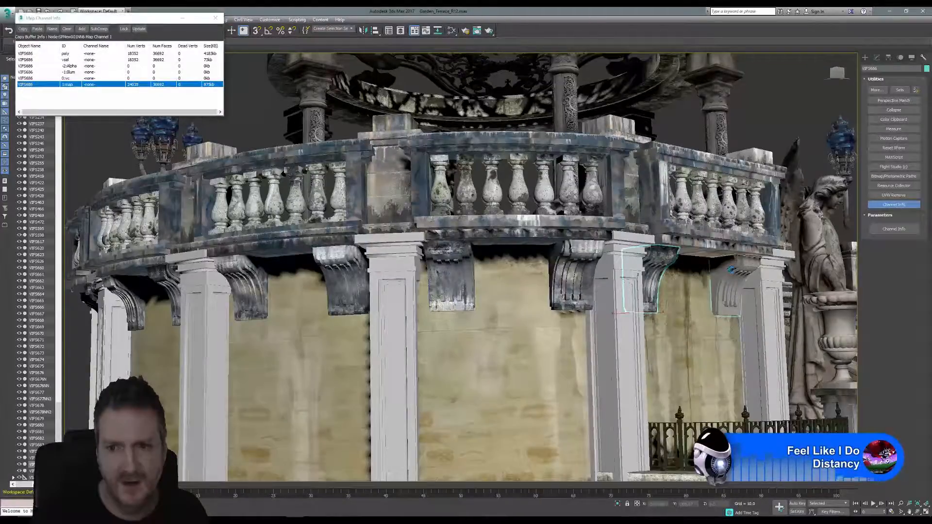
{"action": "left_click", "coordinate": [913, 513]}
{"action": "left_click_drag", "start_coordinate": [487, 265], "coordinate": [413, 266]}
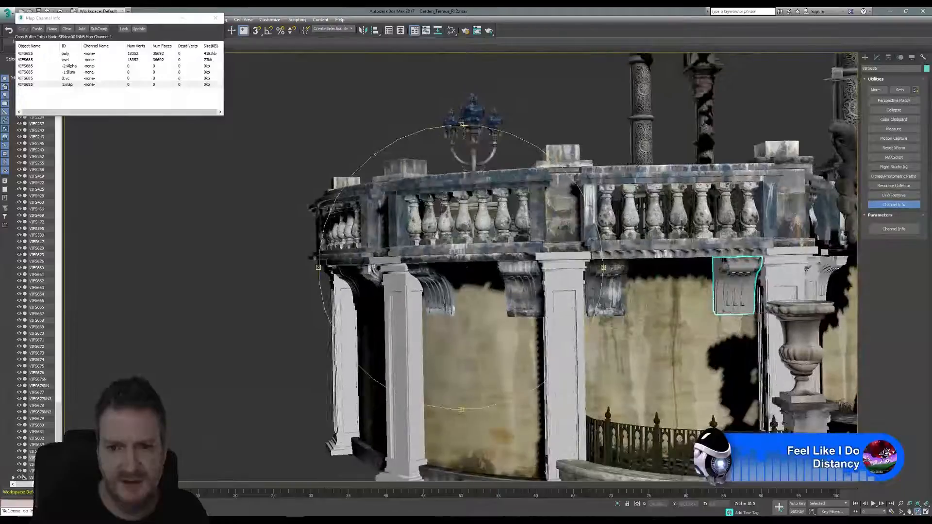
{"action": "middle_click_drag", "start_coordinate": [412, 266], "coordinate": [359, 279]}
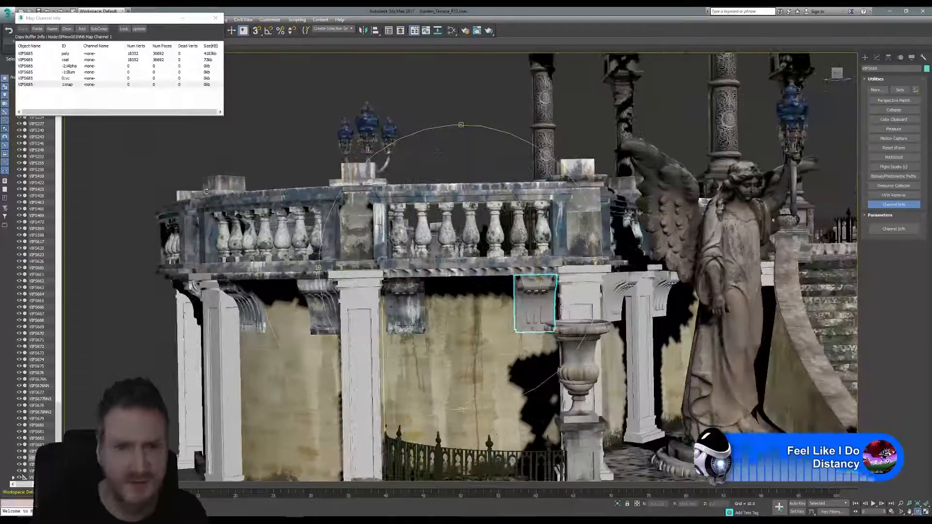
{"action": "right_click", "coordinate": [71, 88]}
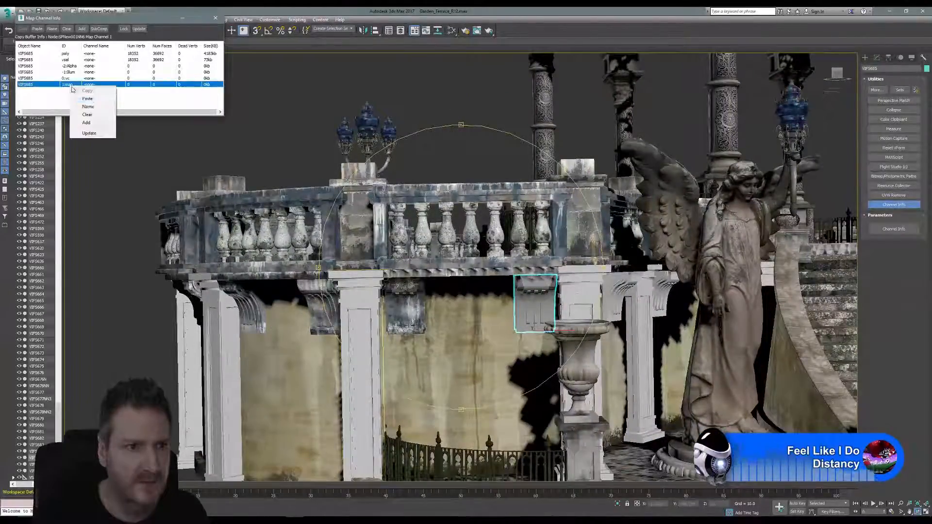
{"action": "left_click", "coordinate": [88, 99]}
{"action": "left_click", "coordinate": [106, 46]}
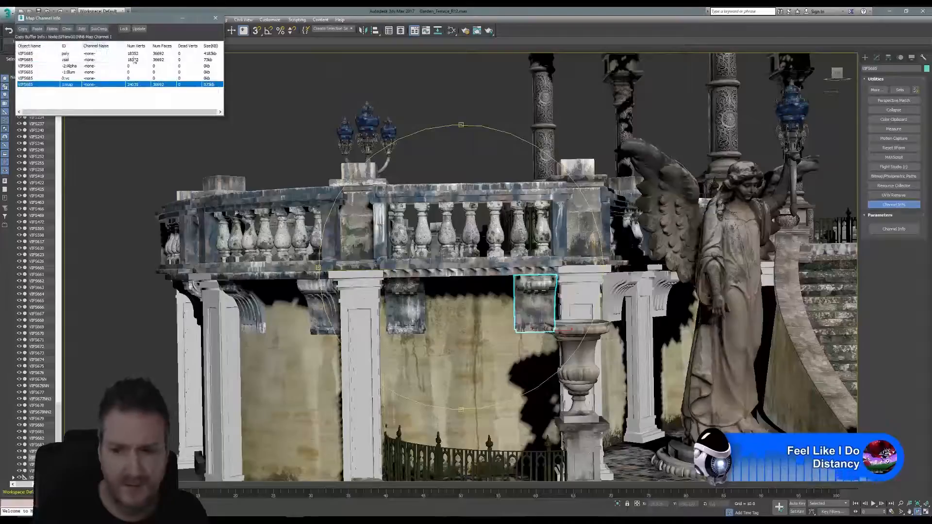
{"action": "left_click", "coordinate": [221, 18]}
Examine the textured brackets around the curved terrace wall from several angles.
{"action": "middle_click_drag", "start_coordinate": [455, 264], "coordinate": [376, 340], "text": "alt"}
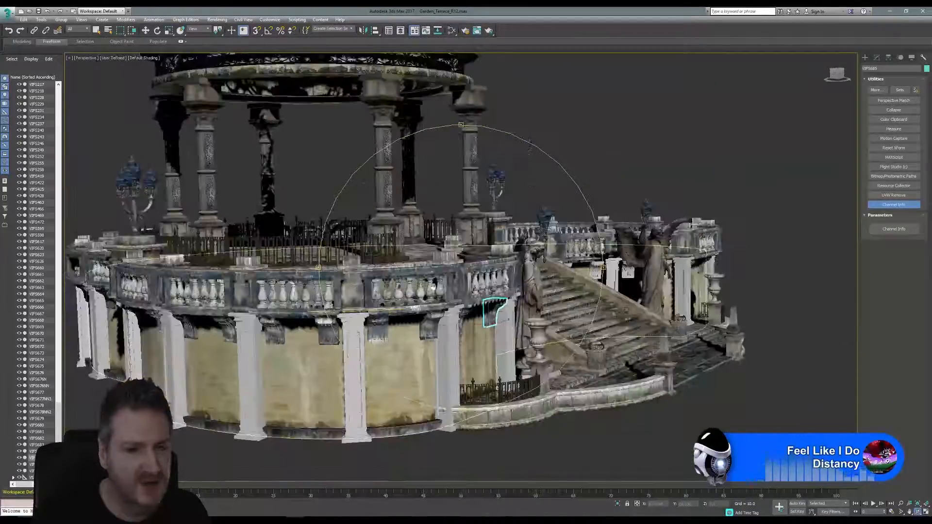
{"action": "middle_click_drag", "start_coordinate": [433, 286], "coordinate": [455, 305], "text": "alt"}
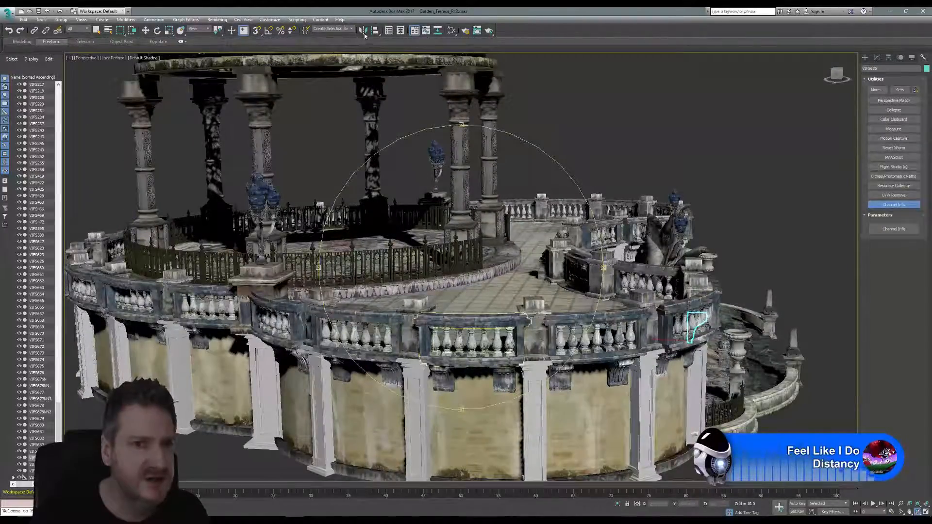
{"action": "middle_click_drag", "start_coordinate": [441, 302], "coordinate": [500, 311], "text": "alt"}
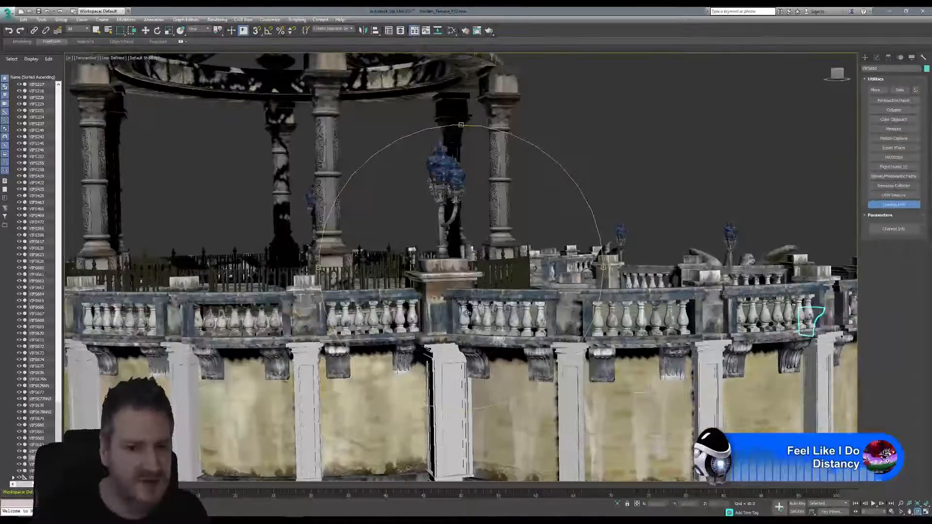
{"action": "scroll", "coordinate": [466, 313], "scroll_direction": "down", "scroll_amount": 5}
{"action": "middle_click_drag", "start_coordinate": [393, 279], "coordinate": [371, 287], "text": "alt"}
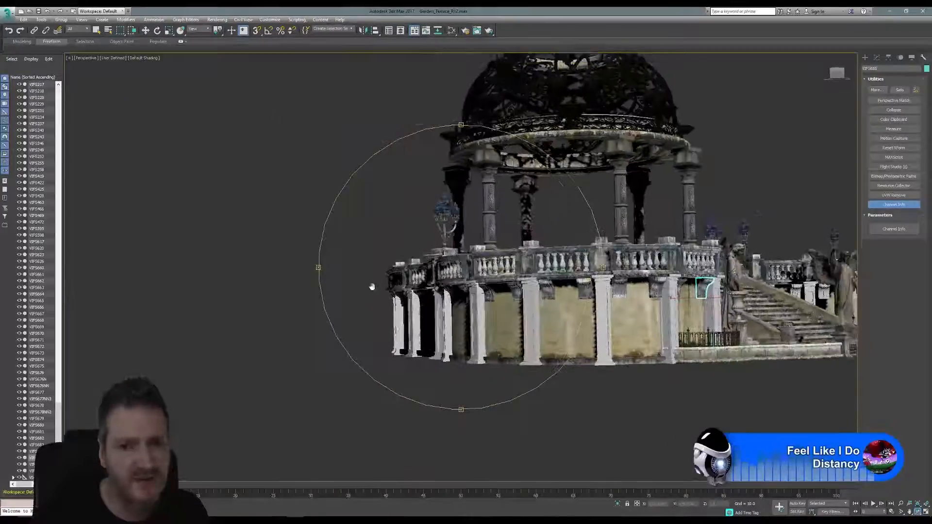
Examine the terrace from the staircase side, close to the angel statue and with the whole structure in sight.
{"action": "middle_click_drag", "start_coordinate": [680, 257], "coordinate": [316, 304]}
{"action": "scroll", "coordinate": [378, 271], "scroll_direction": "up", "scroll_amount": 5}
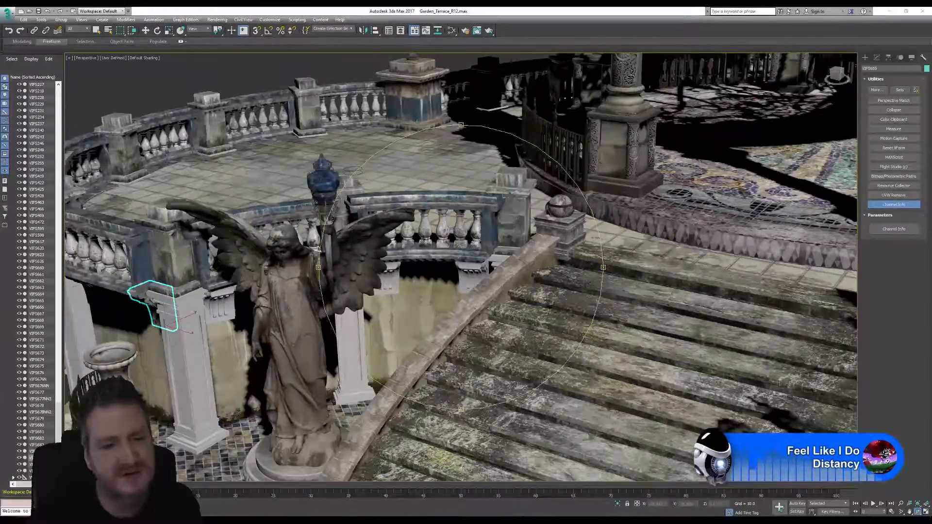
{"action": "key", "text": "super"}
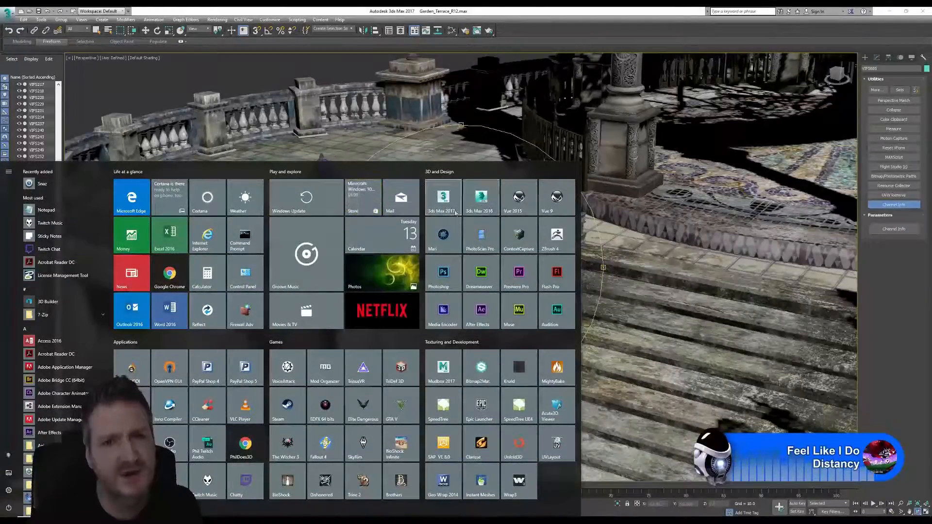
{"action": "left_click", "coordinate": [435, 203]}
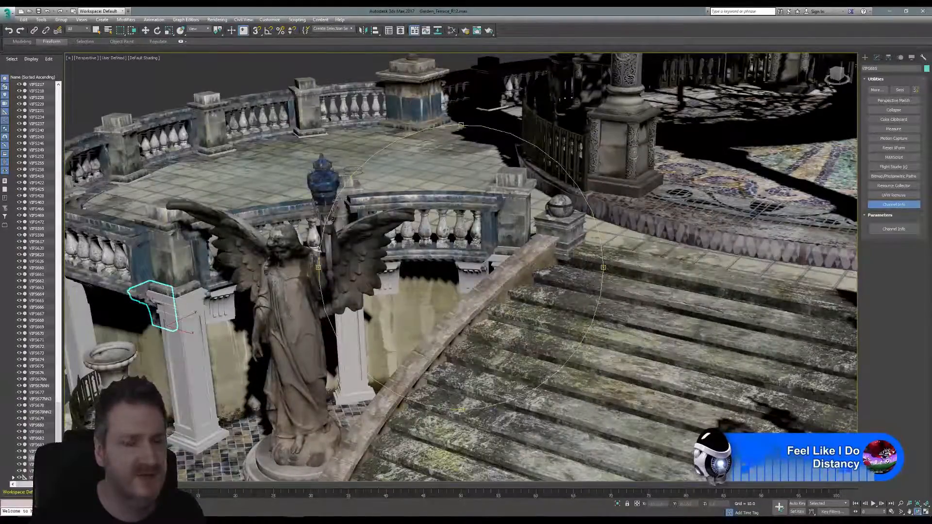
{"action": "scroll", "coordinate": [484, 262], "scroll_direction": "down", "scroll_amount": 3}
{"action": "middle_click_drag", "start_coordinate": [484, 262], "coordinate": [451, 271], "text": "alt"}
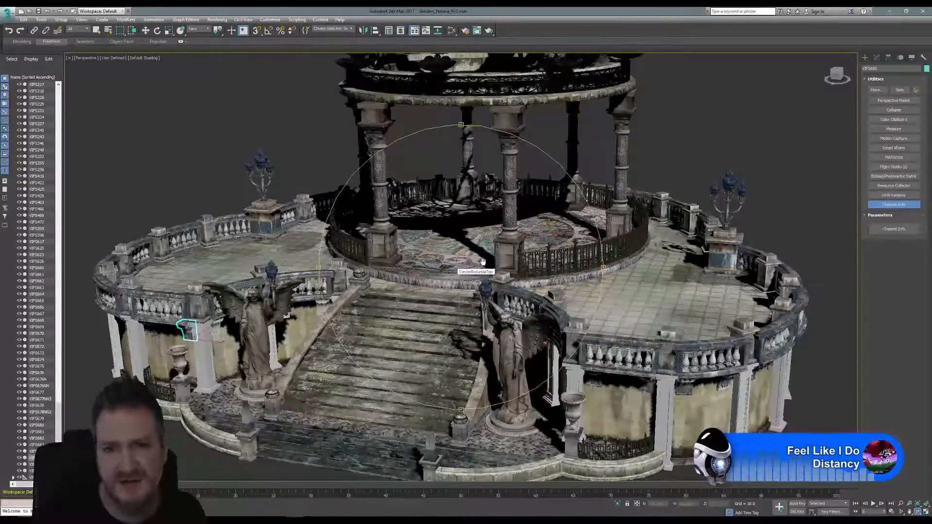
{"action": "middle_click_drag", "start_coordinate": [477, 240], "coordinate": [483, 262]}
{"action": "mouse_move", "coordinate": [464, 256]}
{"action": "left_mouse_down"}
{"action": "mouse_move", "coordinate": [461, 245]}
{"action": "mouse_move", "coordinate": [464, 265]}
{"action": "left_mouse_up"}
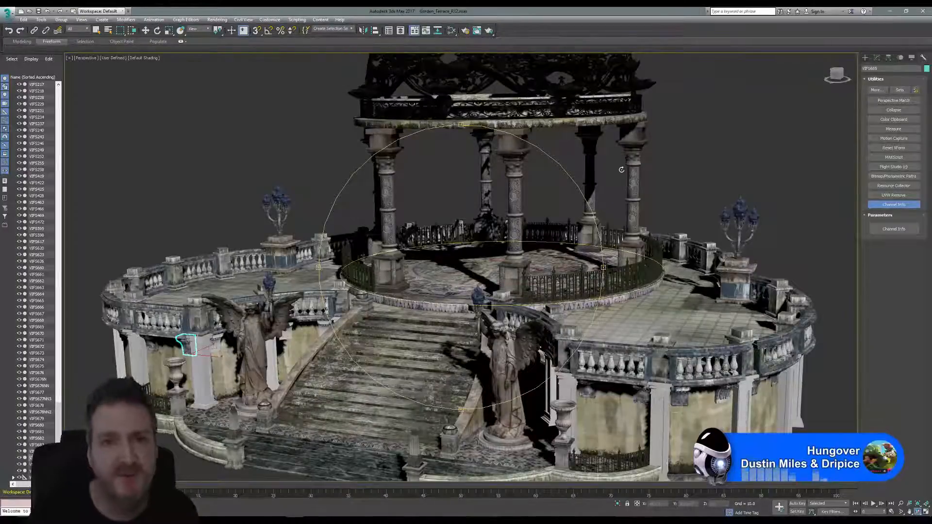
{"action": "left_click_drag", "start_coordinate": [424, 261], "coordinate": [440, 278]}
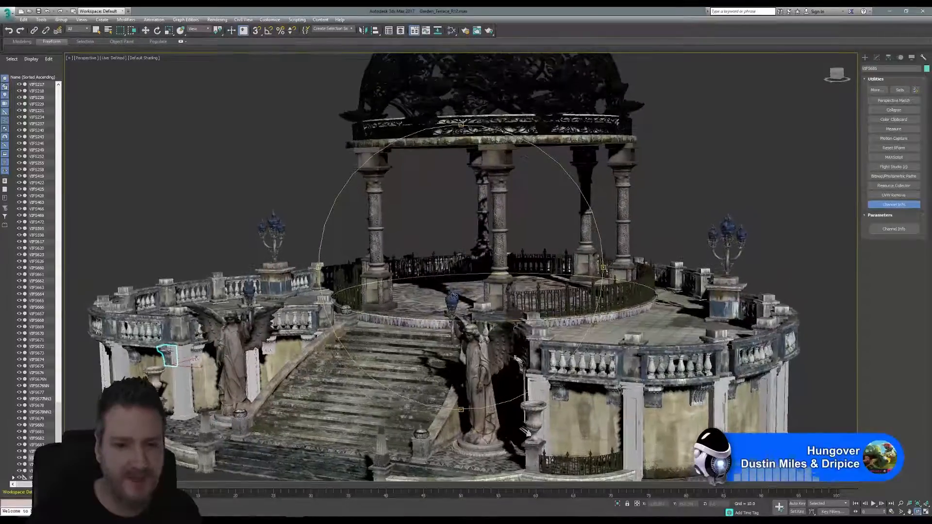
Deselect the bracket and save the Garden_Terrace_R12.max scene.
{"action": "left_click", "coordinate": [95, 30]}
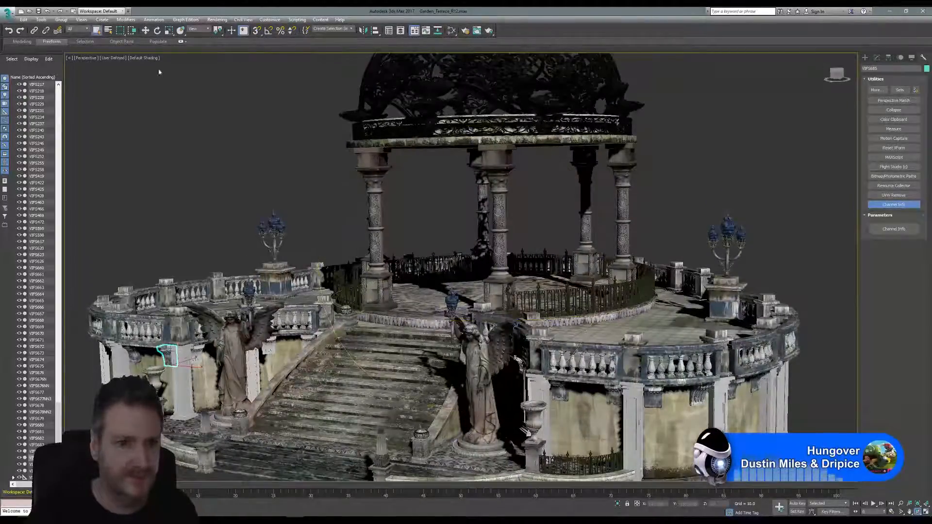
{"action": "left_click", "coordinate": [262, 146]}
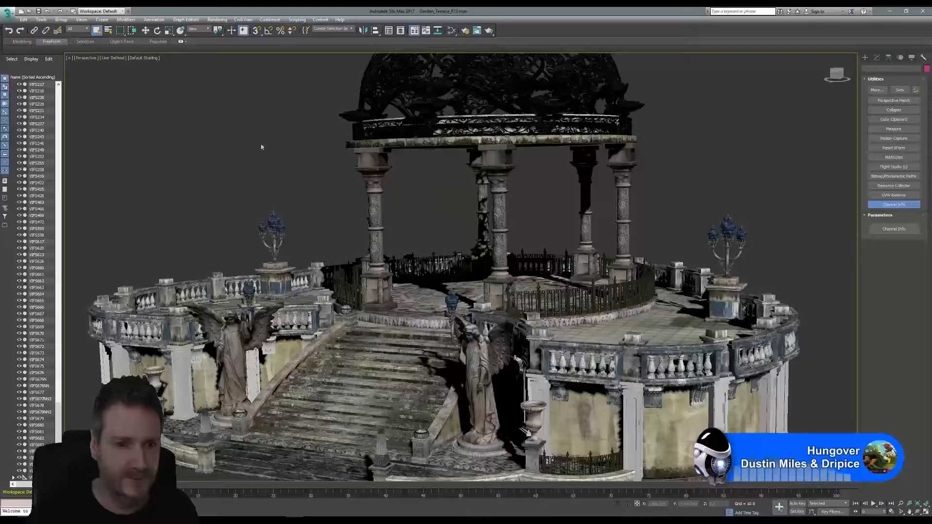
{"action": "left_click", "coordinate": [7, 14]}
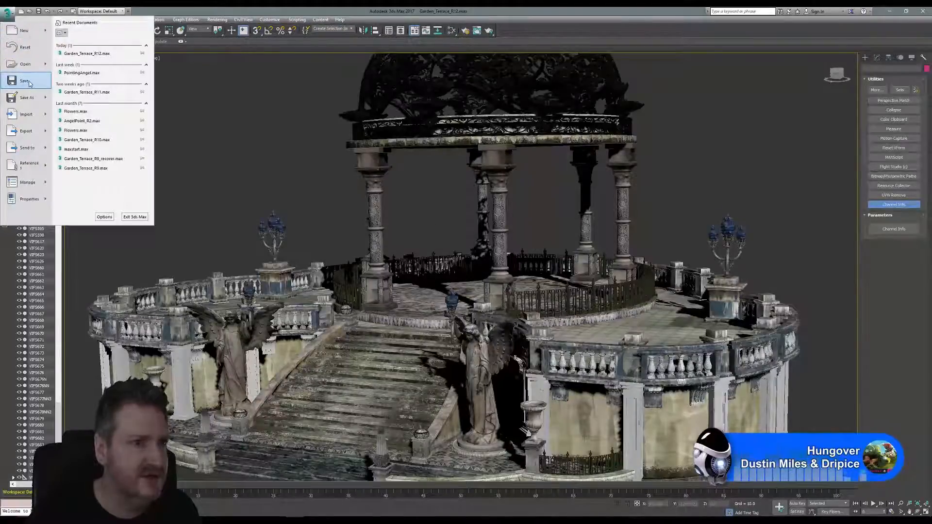
{"action": "left_click", "coordinate": [253, 112]}
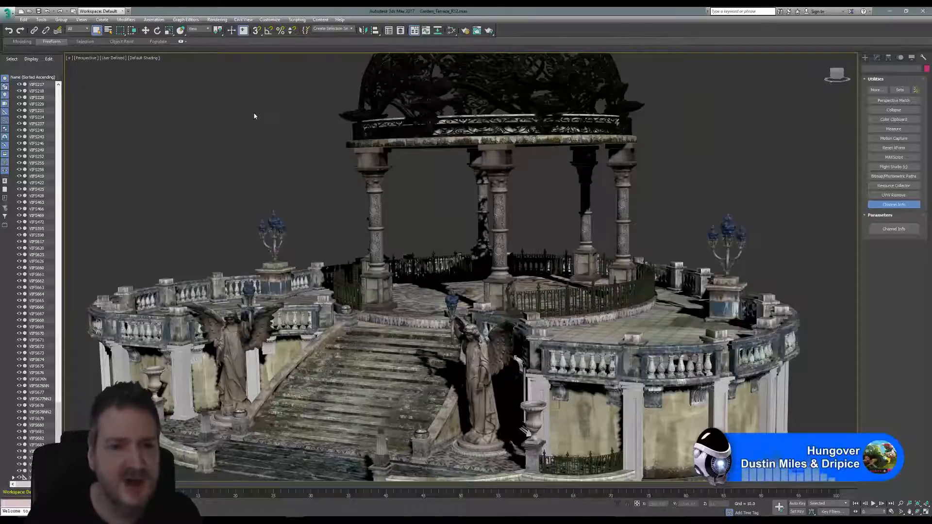
{"action": "left_click", "coordinate": [920, 511]}
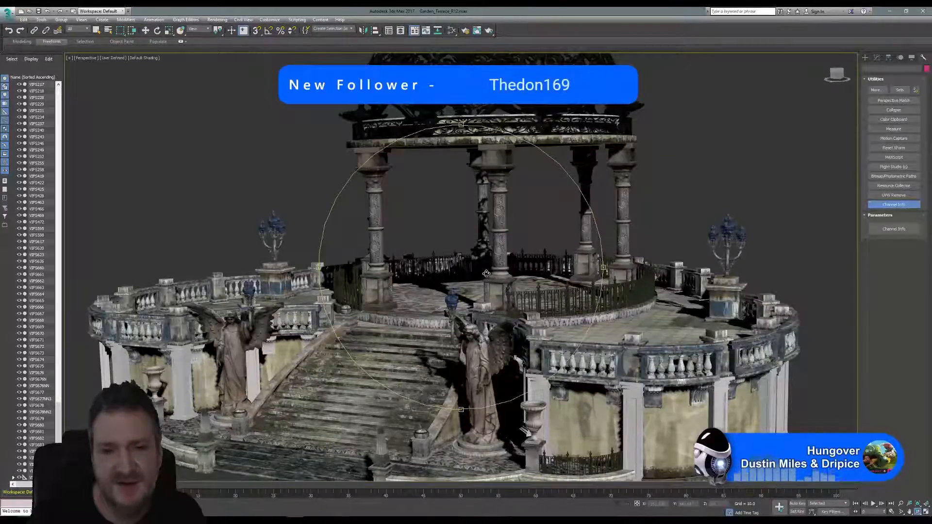
{"action": "left_click_drag", "start_coordinate": [487, 274], "coordinate": [477, 269]}
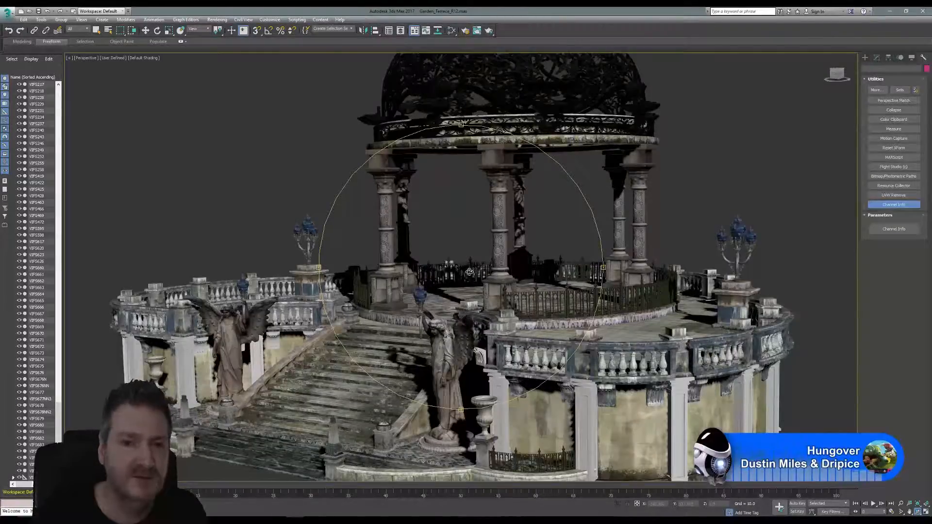
{"action": "middle_click_drag", "start_coordinate": [470, 270], "coordinate": [457, 266], "text": "alt"}
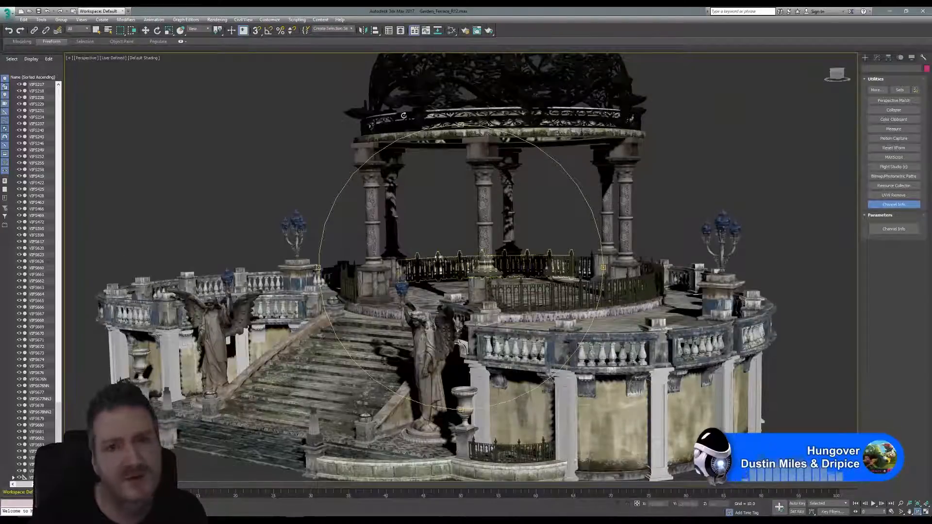
{"action": "left_click_drag", "start_coordinate": [460, 231], "coordinate": [576, 239]}
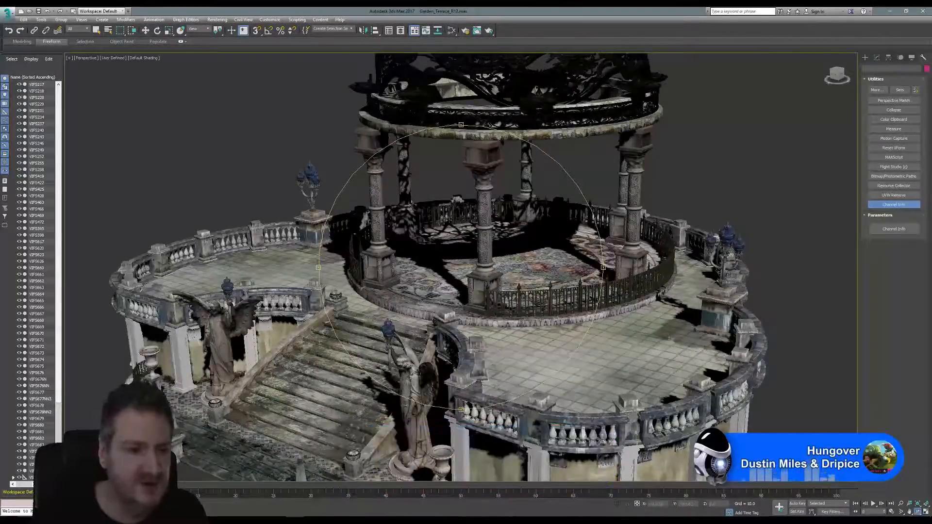
{"action": "key", "text": "super"}
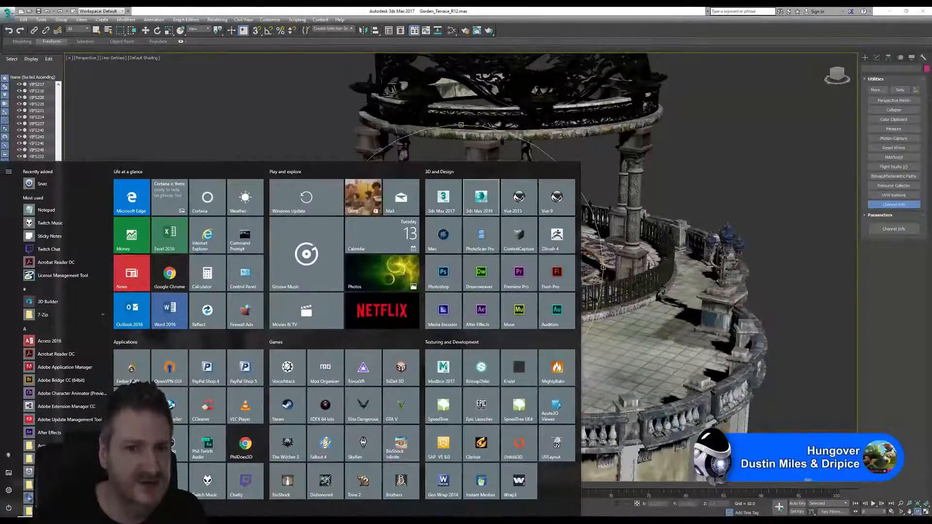
{"action": "left_click", "coordinate": [668, 30]}
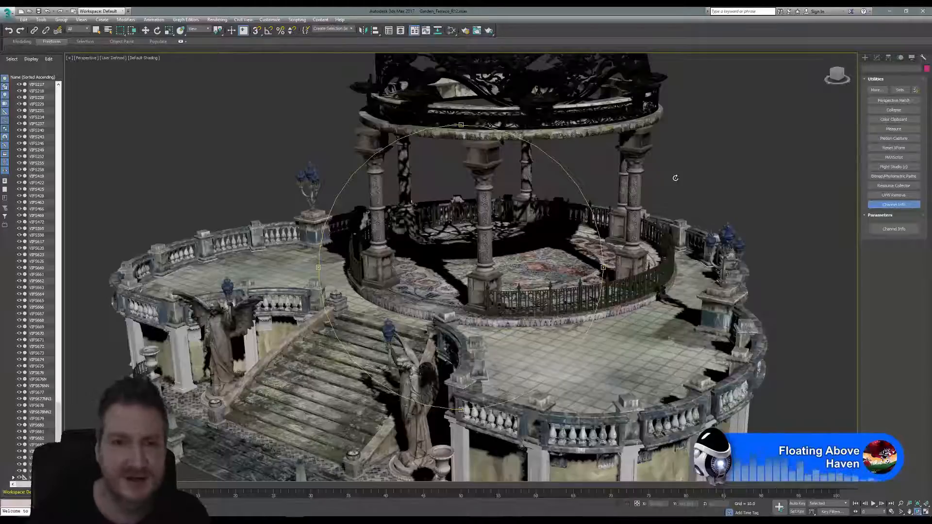
{"action": "key", "text": "super"}
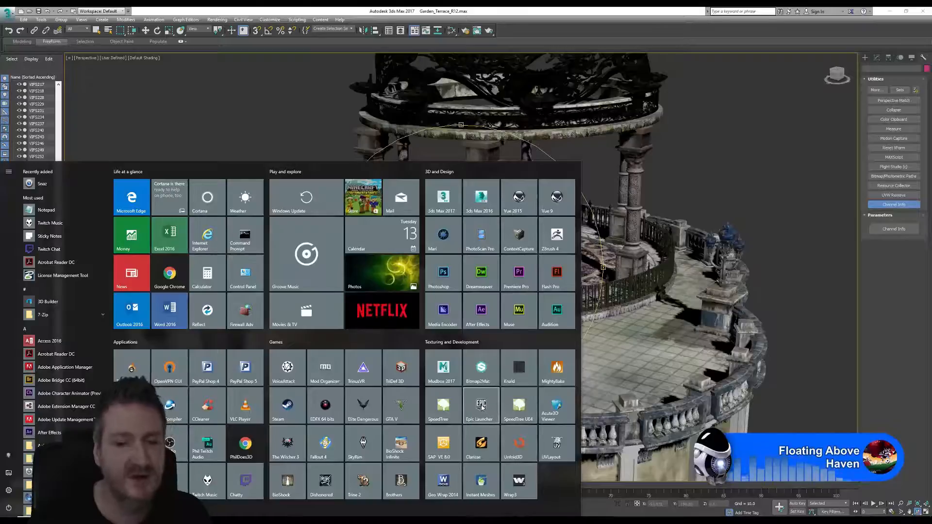
{"action": "left_click", "coordinate": [655, 29]}
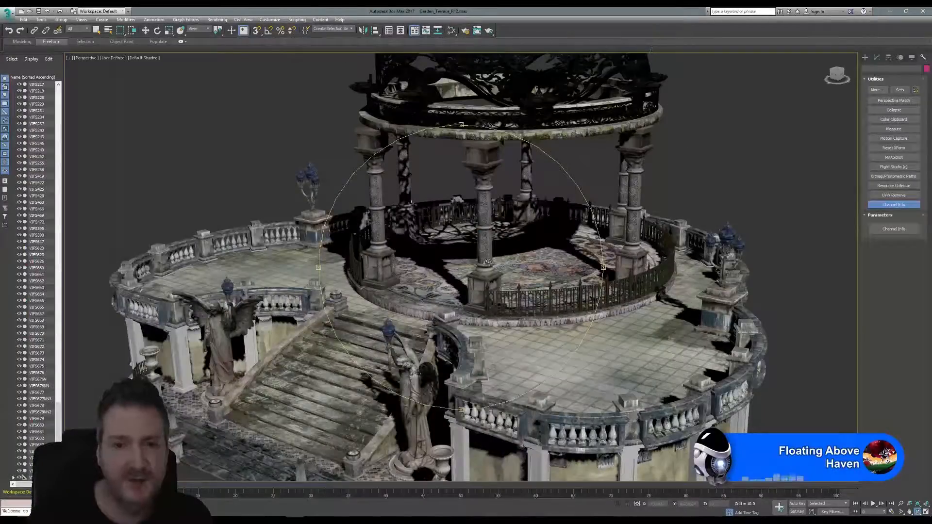